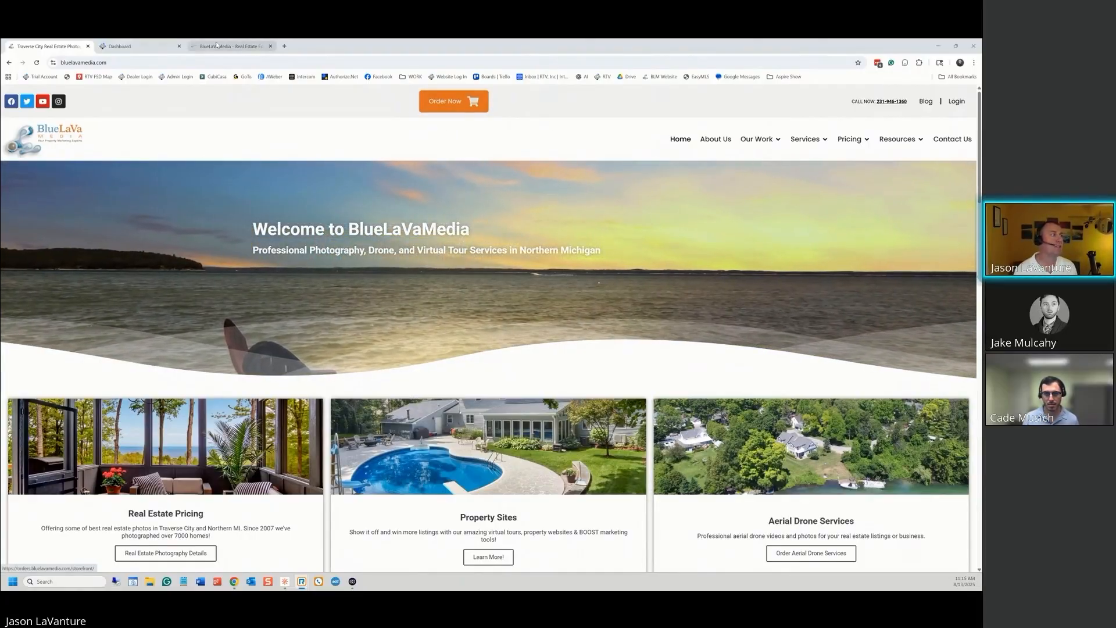
# Open the order form, enter the customer's first name, last name, e-mail and phone, and continue
pyautogui.click(447, 107)
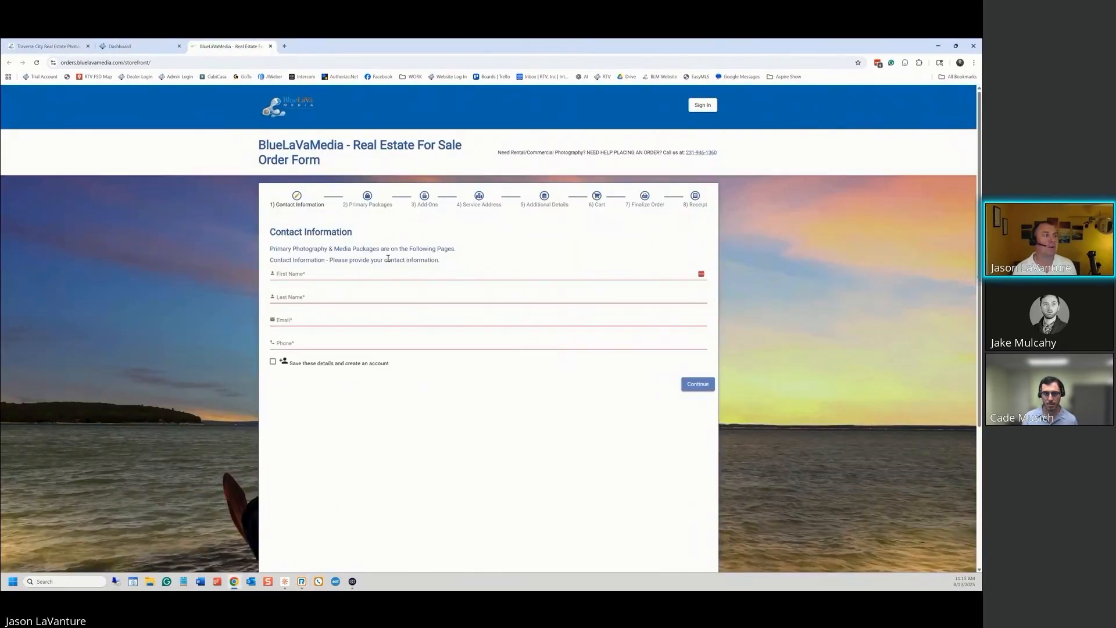
pyautogui.click(302, 273)
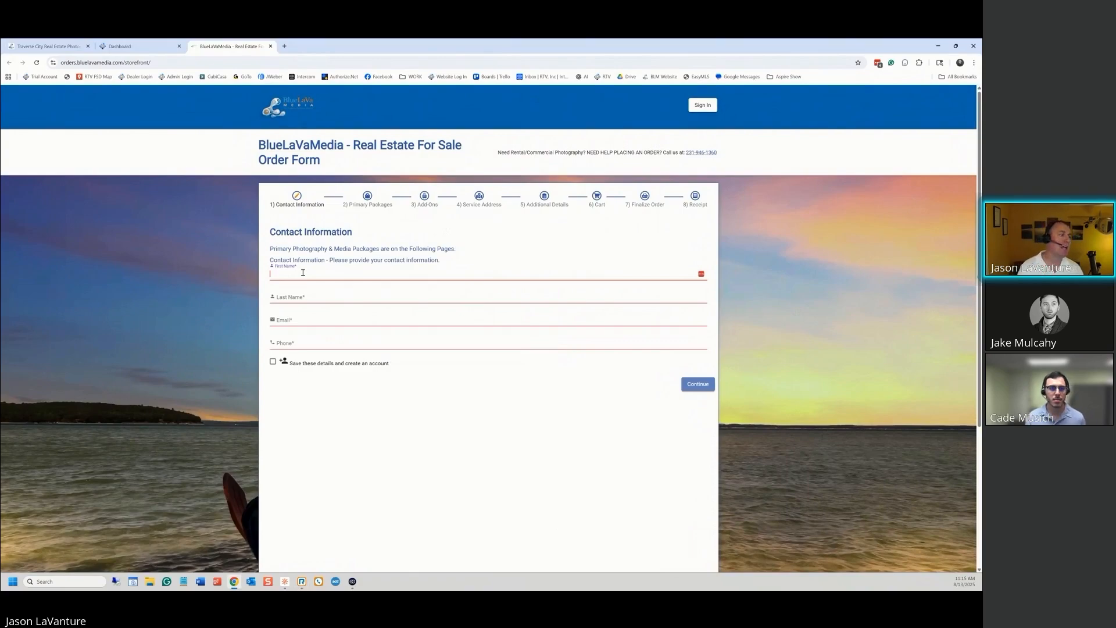
pyautogui.press('Tab')
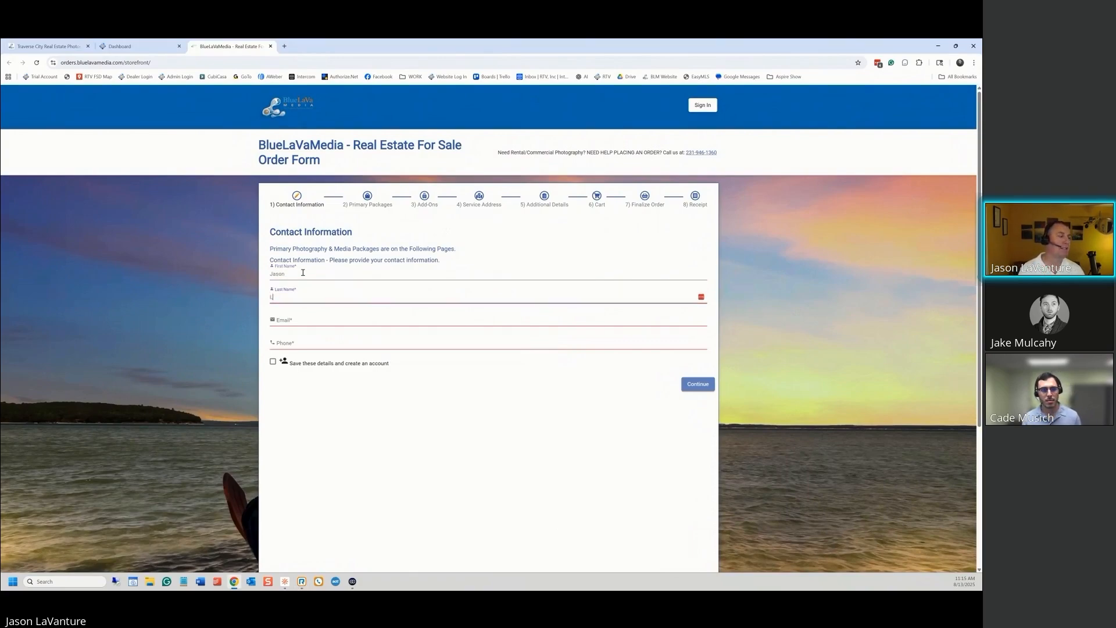
pyautogui.press('Tab')
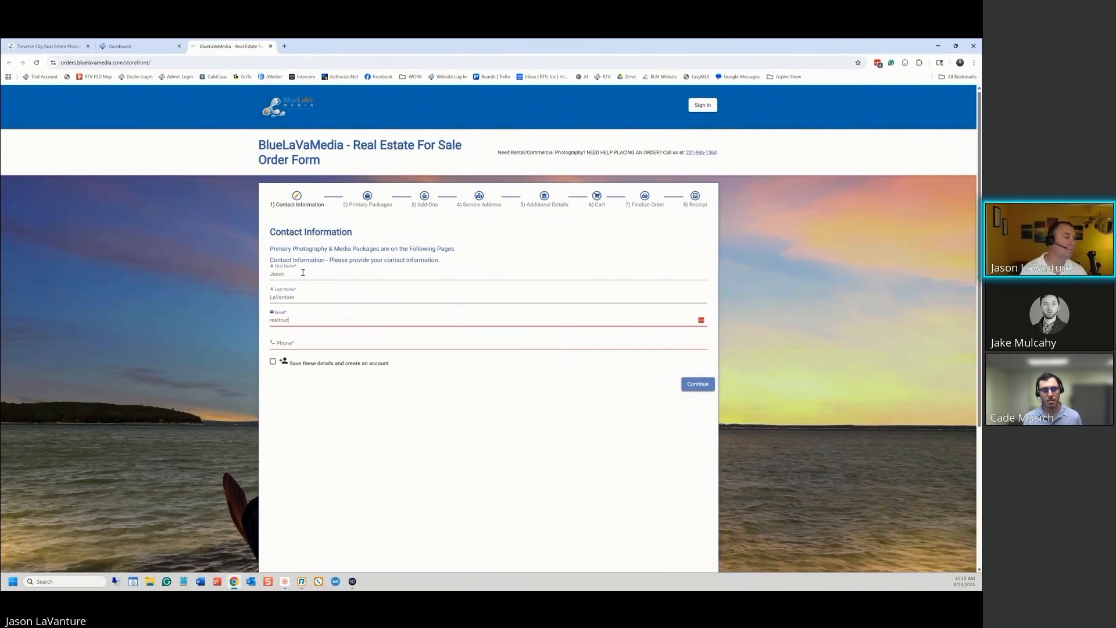
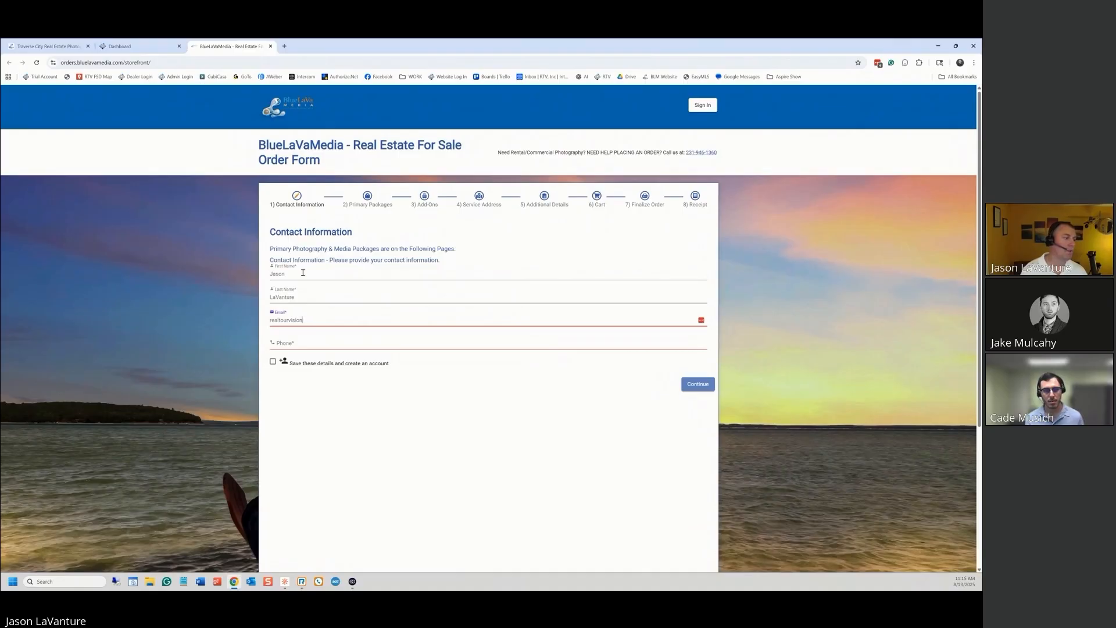
pyautogui.press('Tab')
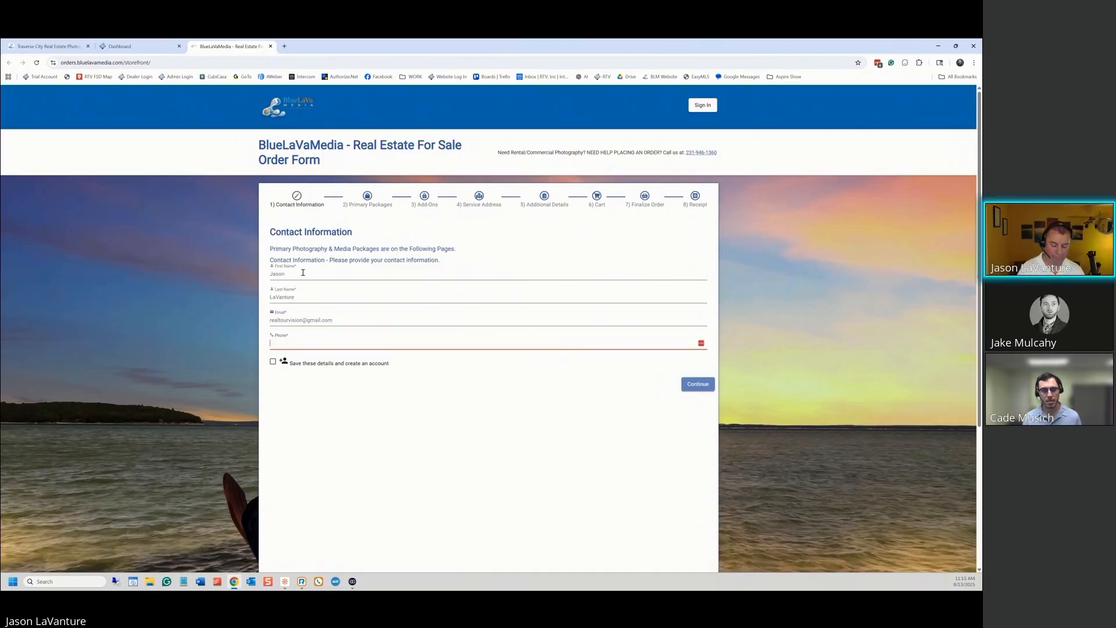
pyautogui.write('888484')
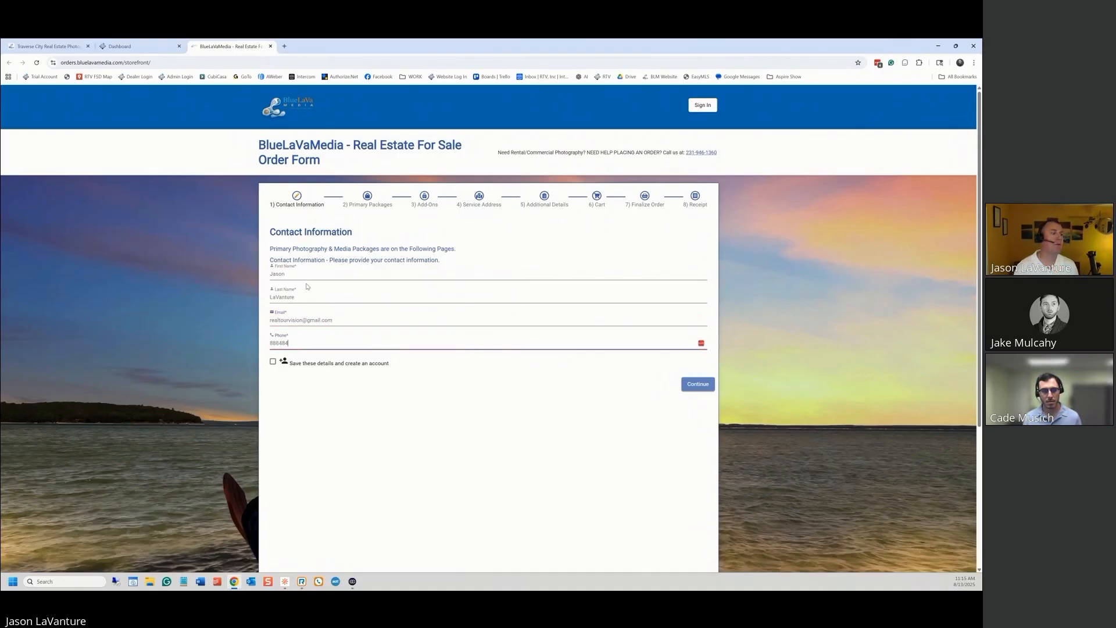
pyautogui.click(703, 386)
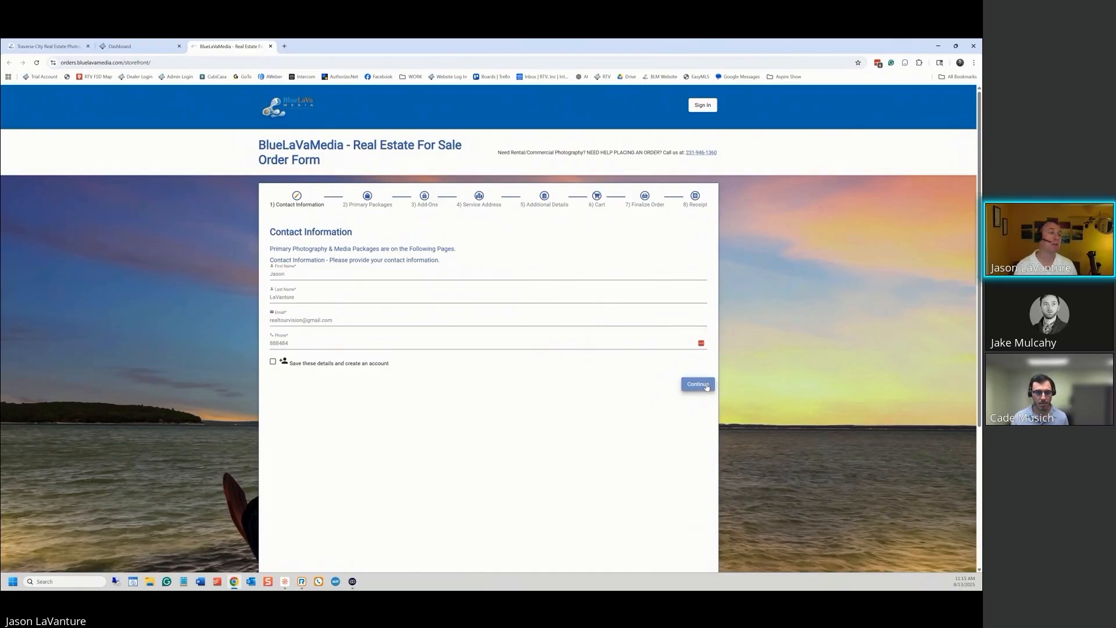
pyautogui.click(707, 386)
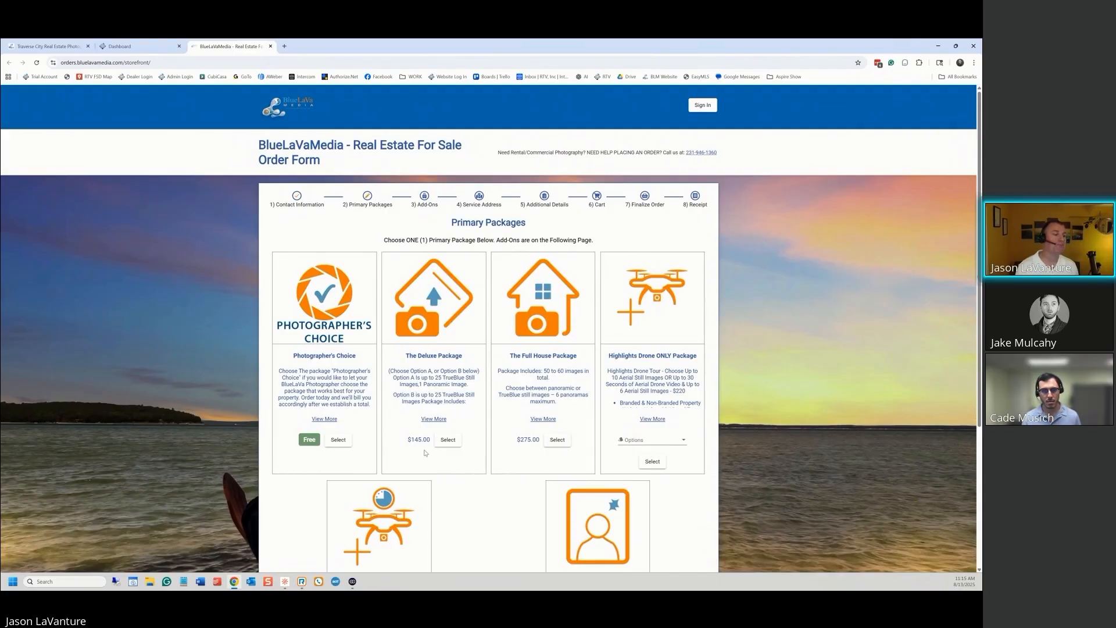
# Select The Deluxe Package ($145.00) and continue past the Add-Ons page
pyautogui.click(447, 439)
pyautogui.scroll(-3, 448, 440)
pyautogui.click(700, 501)
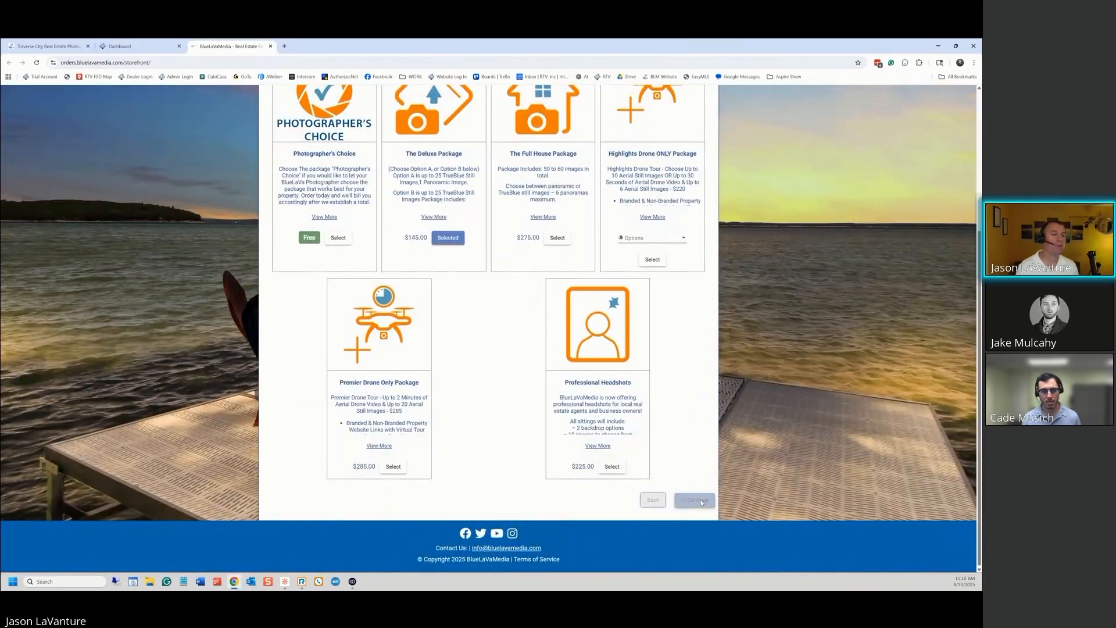
pyautogui.scroll(-4, 645, 357)
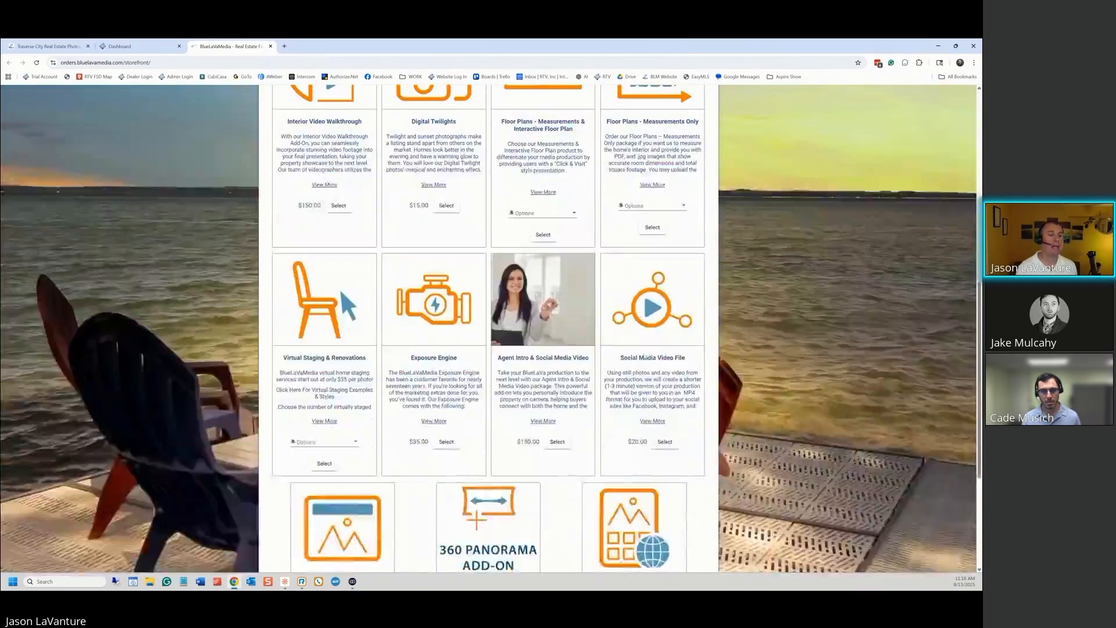
pyautogui.scroll(-3, 646, 357)
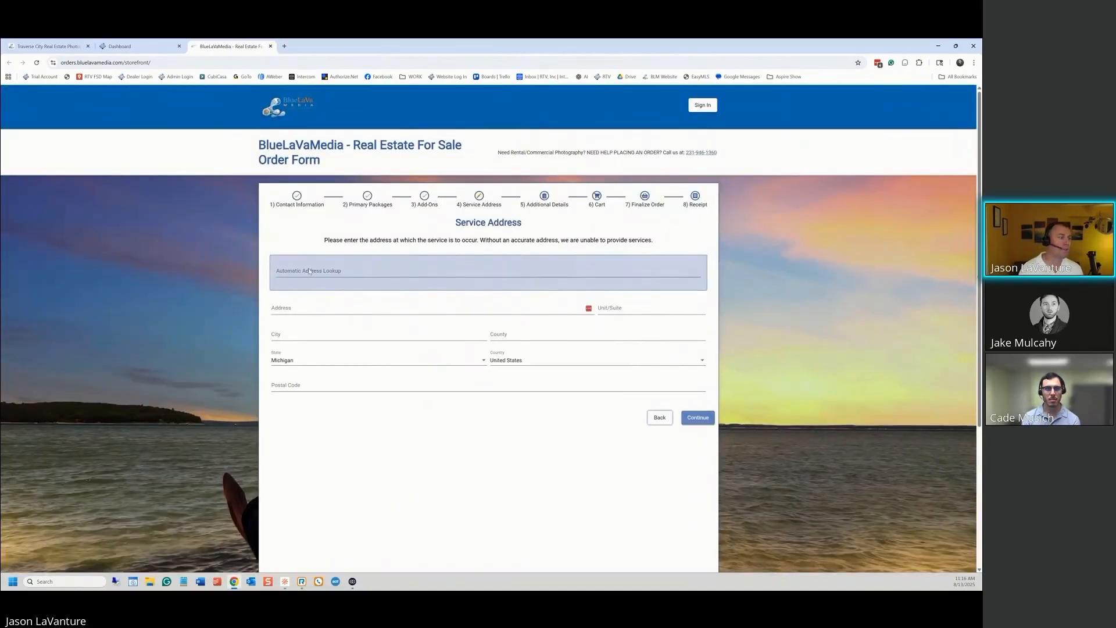
pyautogui.click(302, 306)
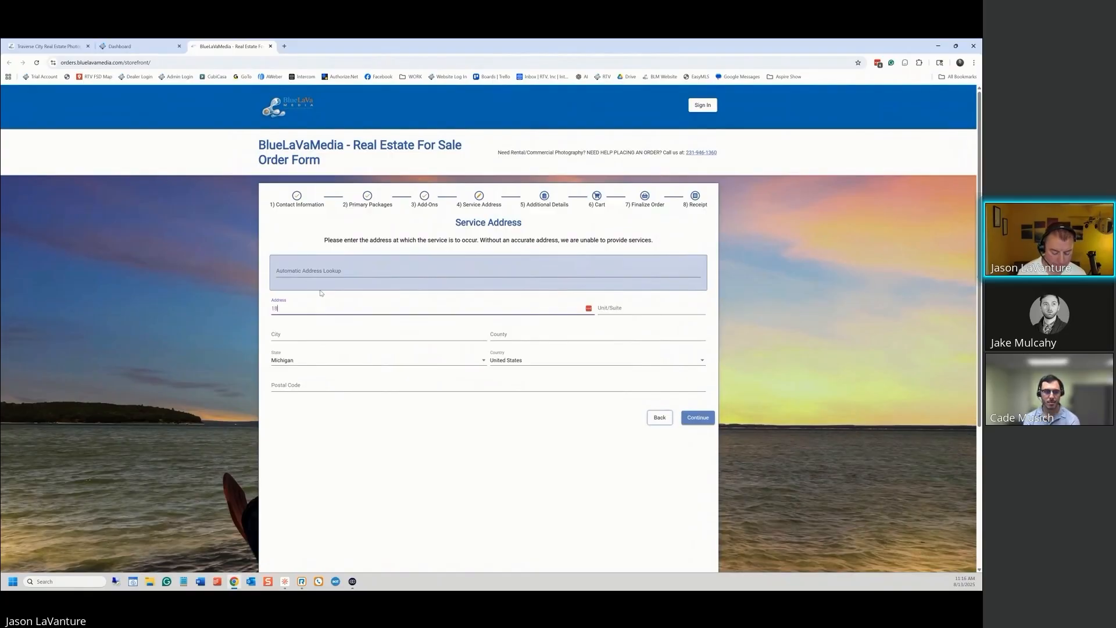
pyautogui.click(290, 270)
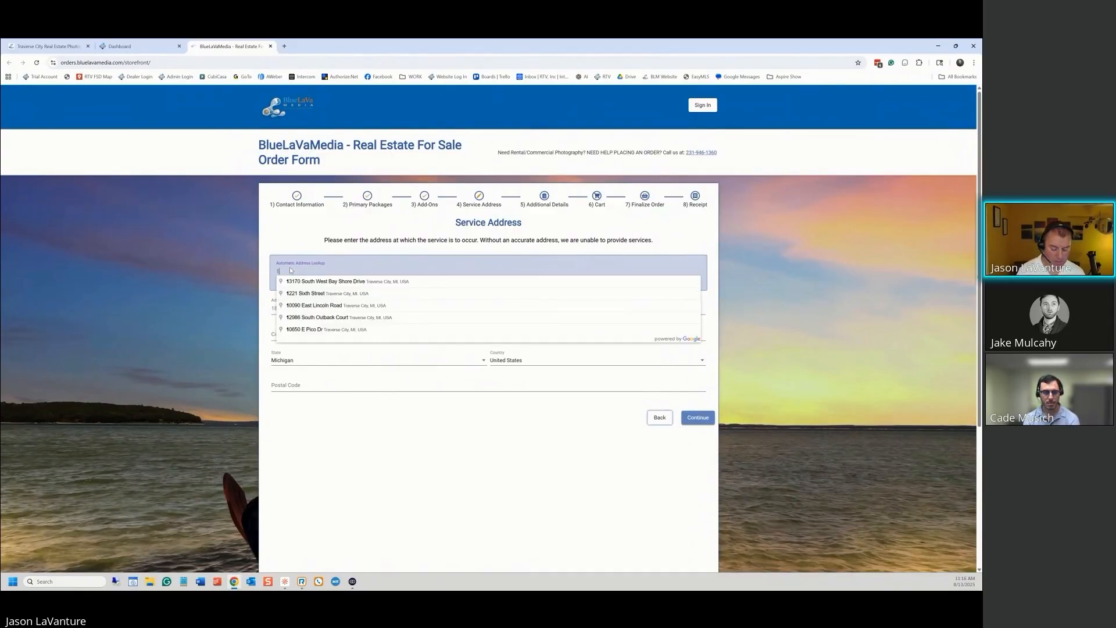
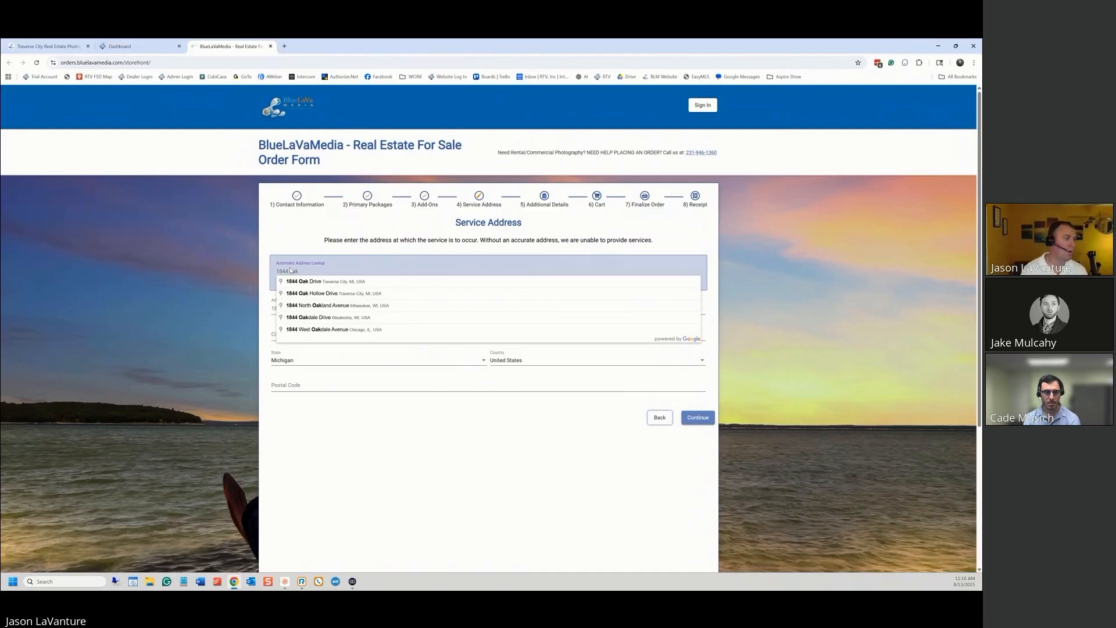
pyautogui.click(311, 280)
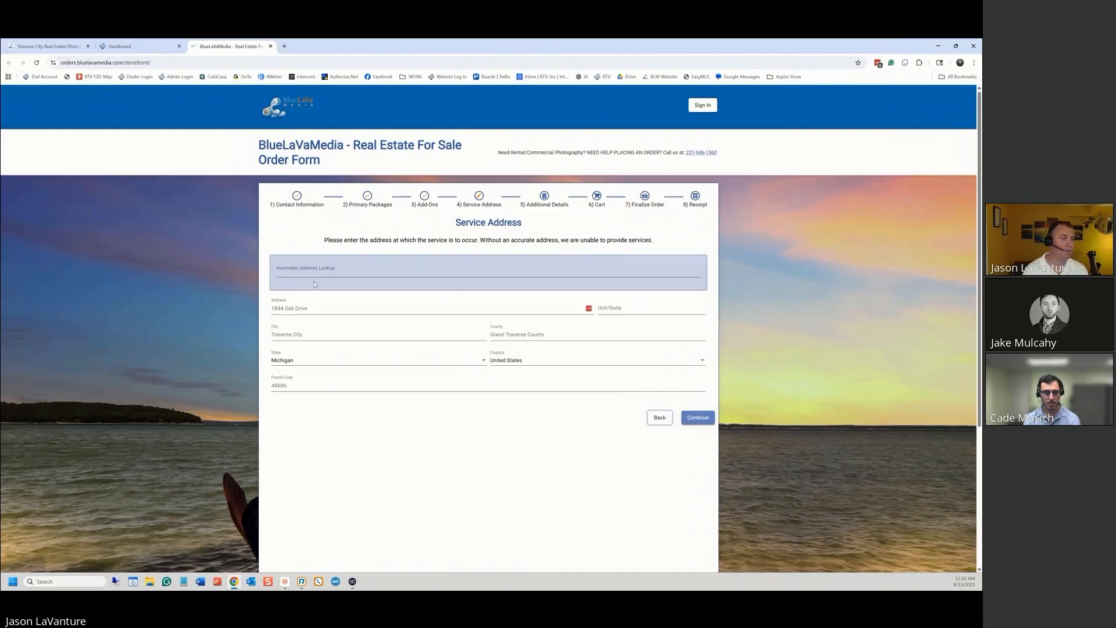
pyautogui.click(698, 416)
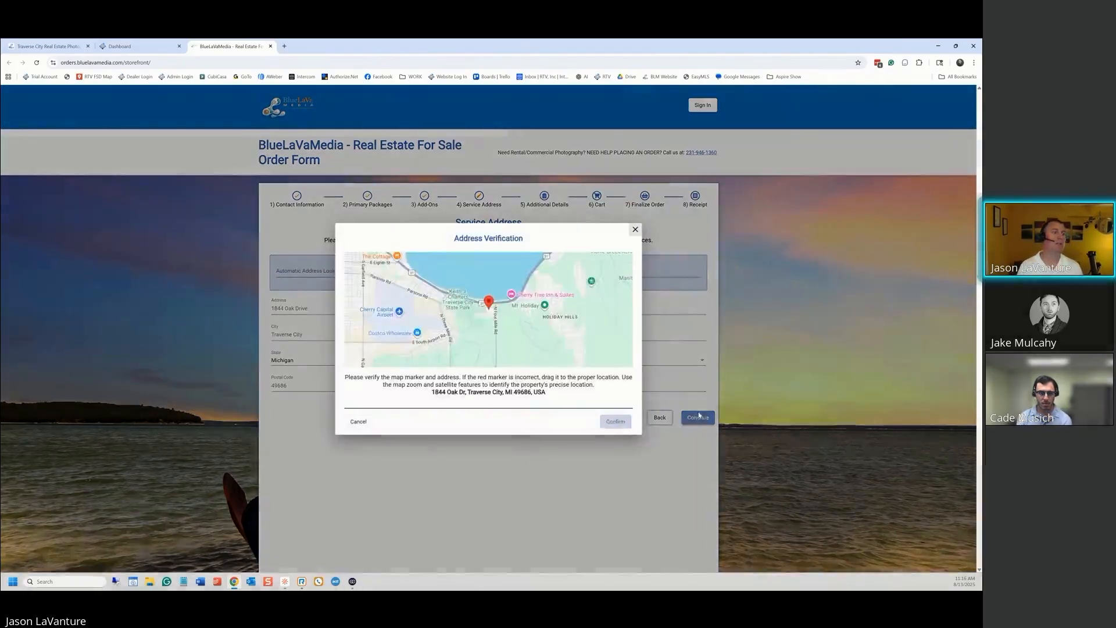
pyautogui.click(617, 422)
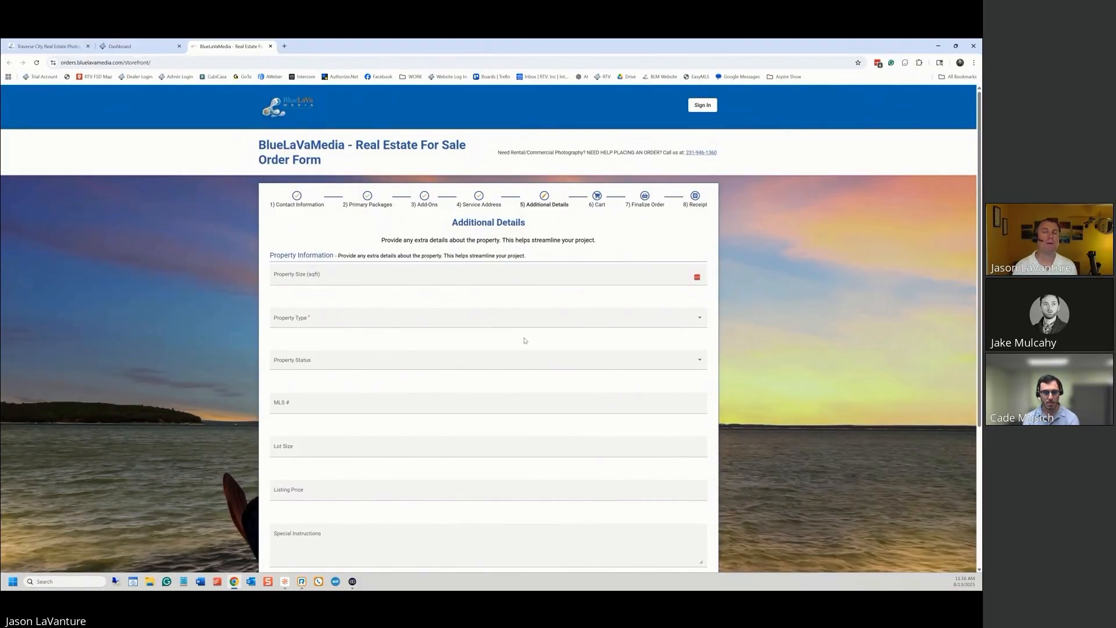
# Browse the Property Type list and Special Instructions on Additional Details, then go to the admin dashboard
pyautogui.scroll(-3, 541, 323)
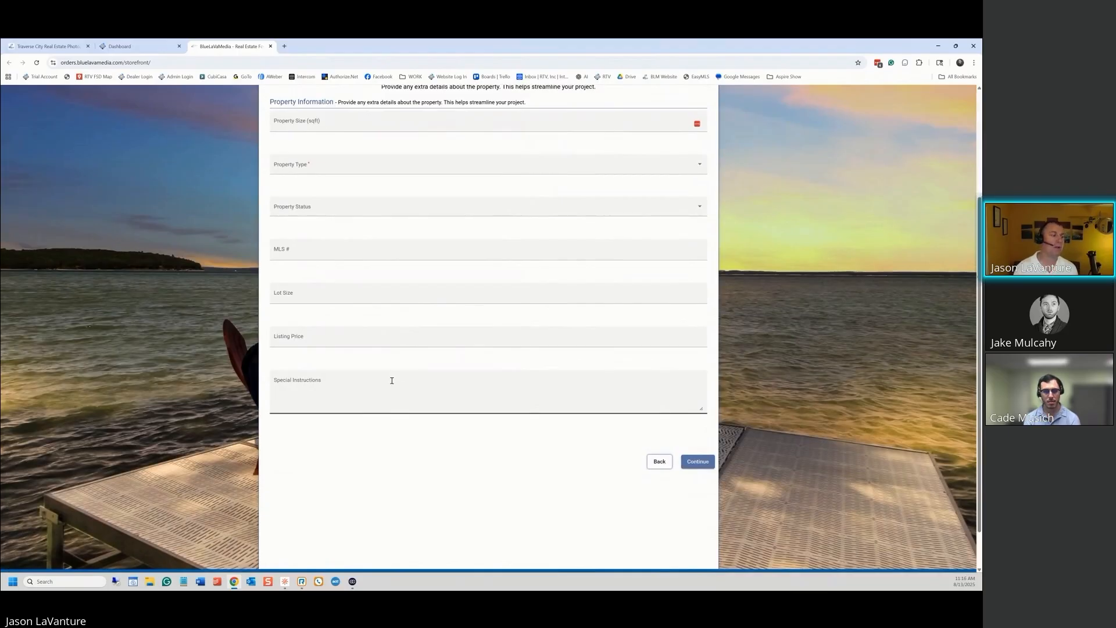
pyautogui.scroll(2, 352, 371)
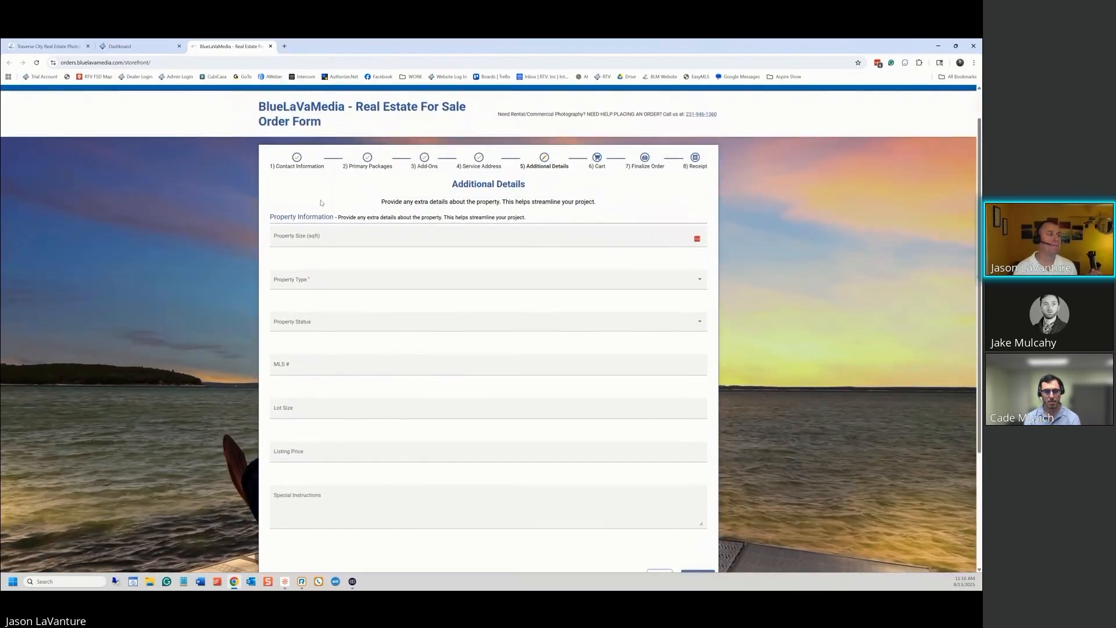
pyautogui.click(511, 283)
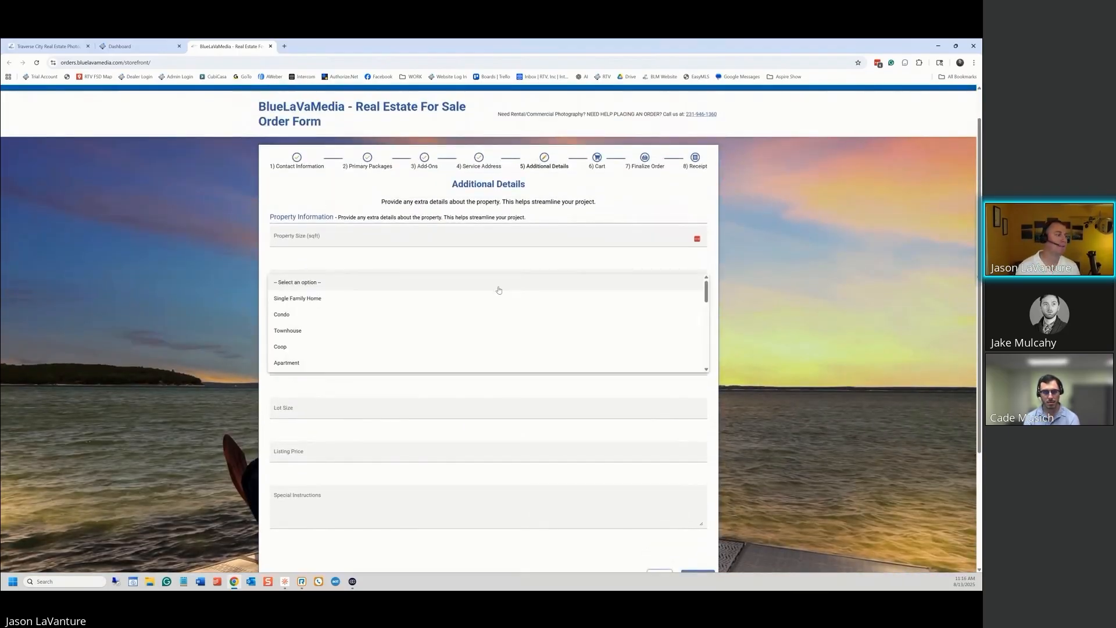
pyautogui.scroll(-6, 344, 317)
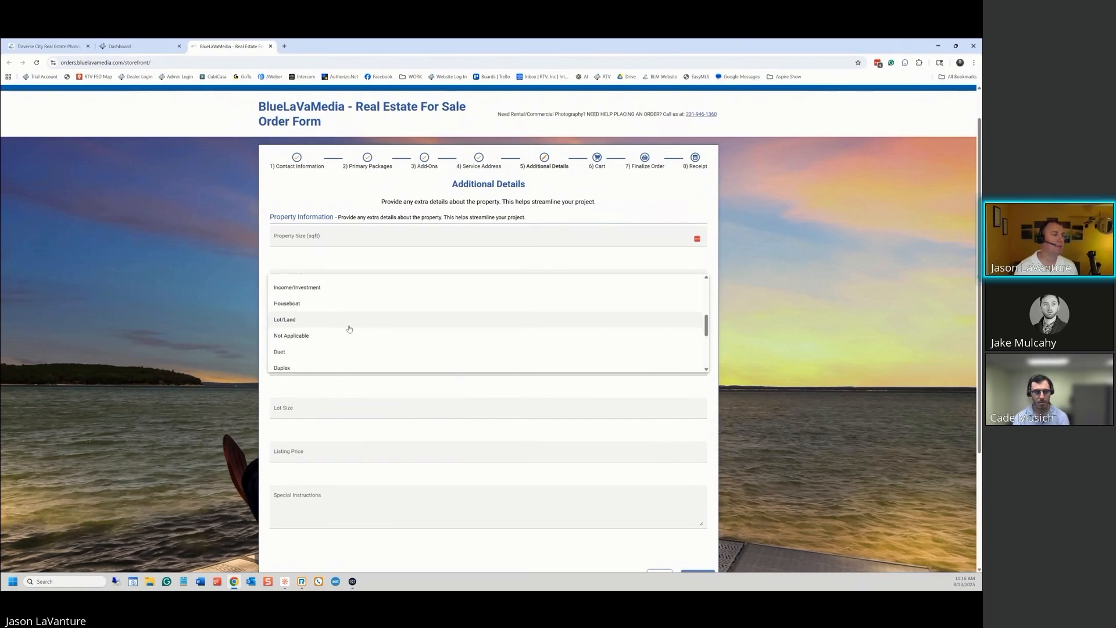
pyautogui.click(347, 402)
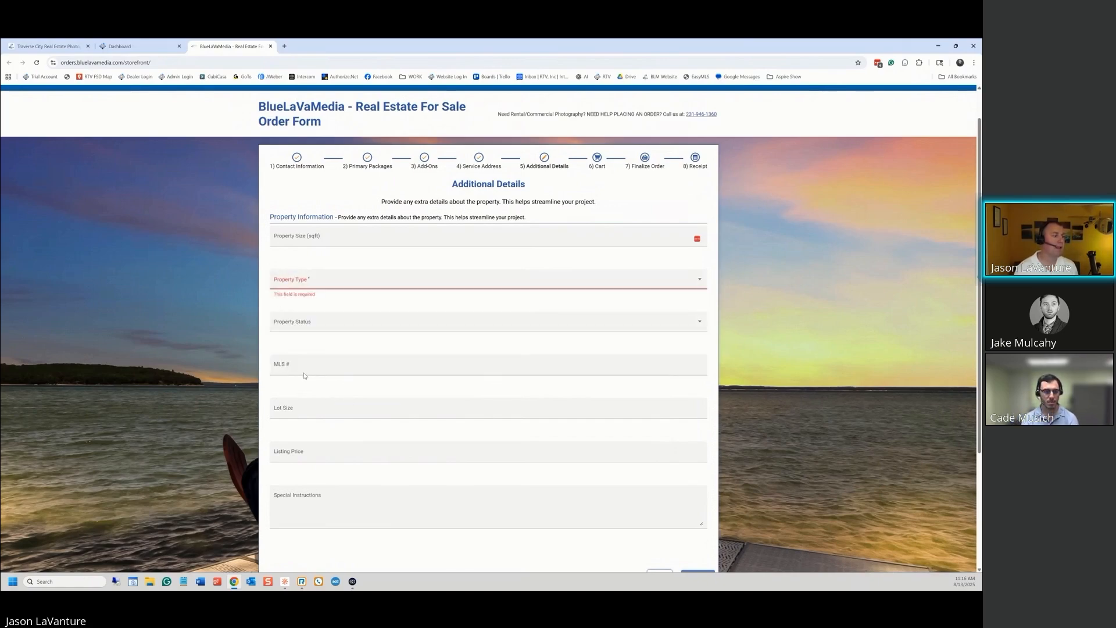
pyautogui.scroll(-1, 326, 399)
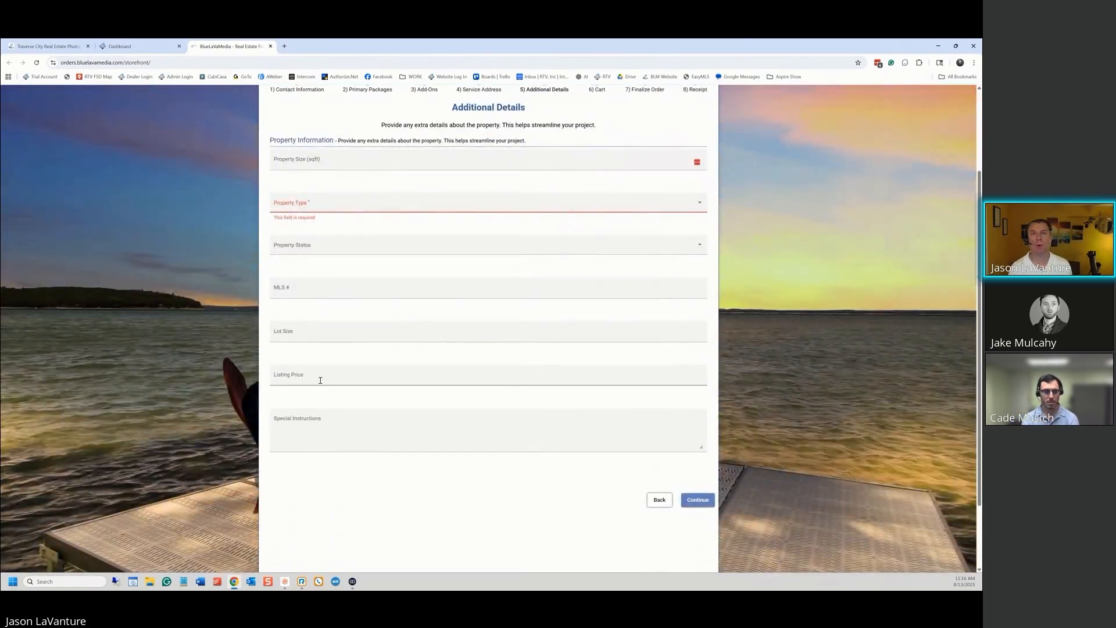
pyautogui.click(312, 422)
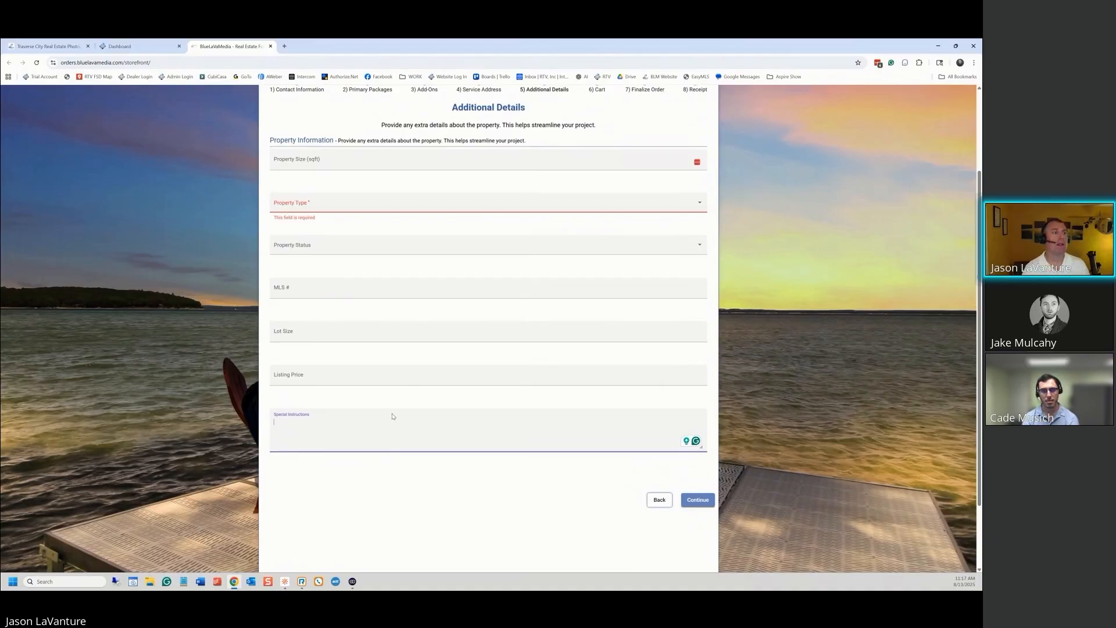
pyautogui.click(122, 46)
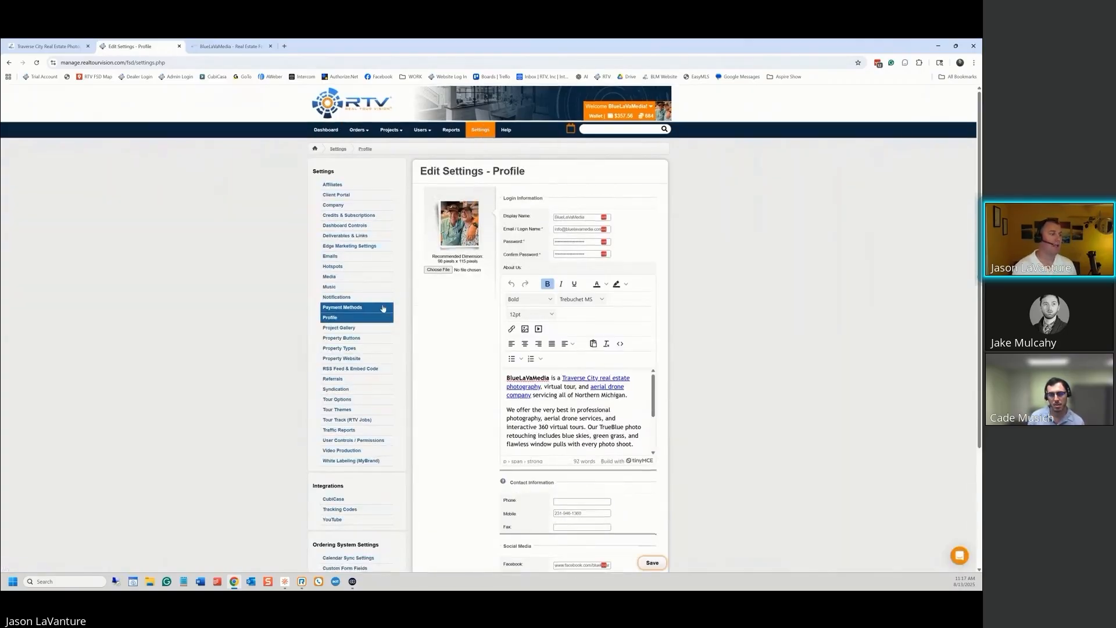
# Open Custom Form Fields settings, start a new custom field, then view the storefront's Additional Details form
pyautogui.scroll(-3, 378, 317)
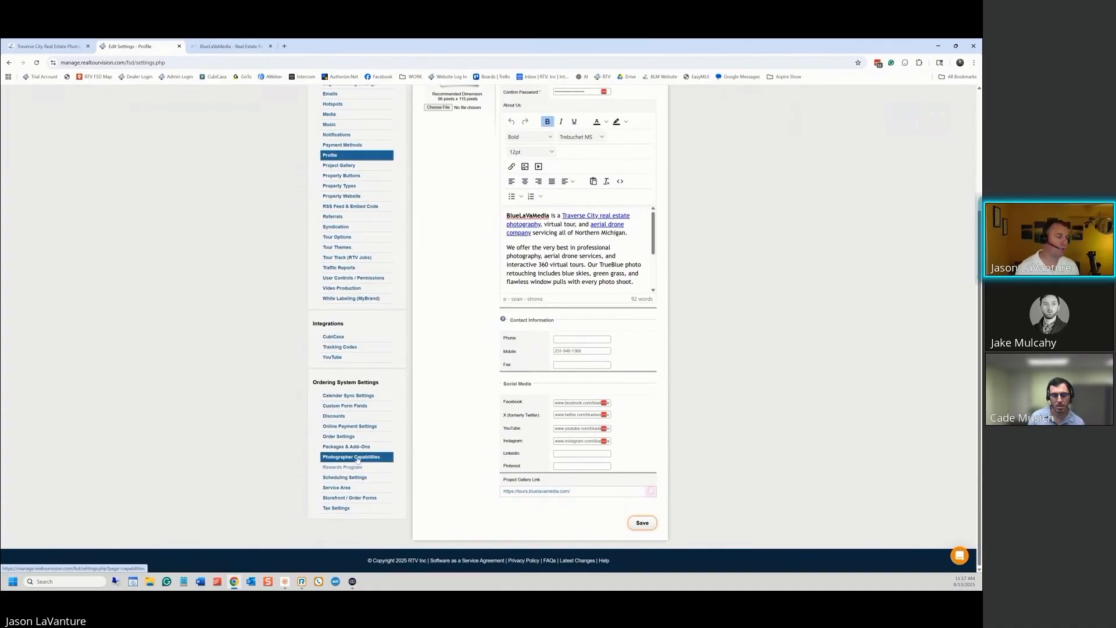
pyautogui.click(358, 405)
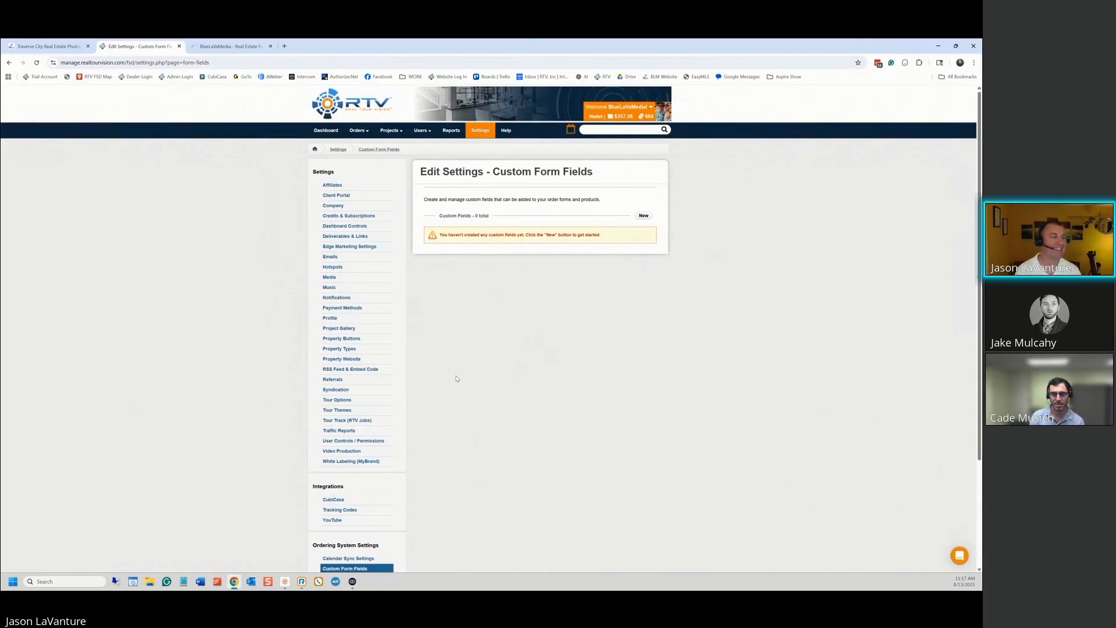
pyautogui.click(642, 216)
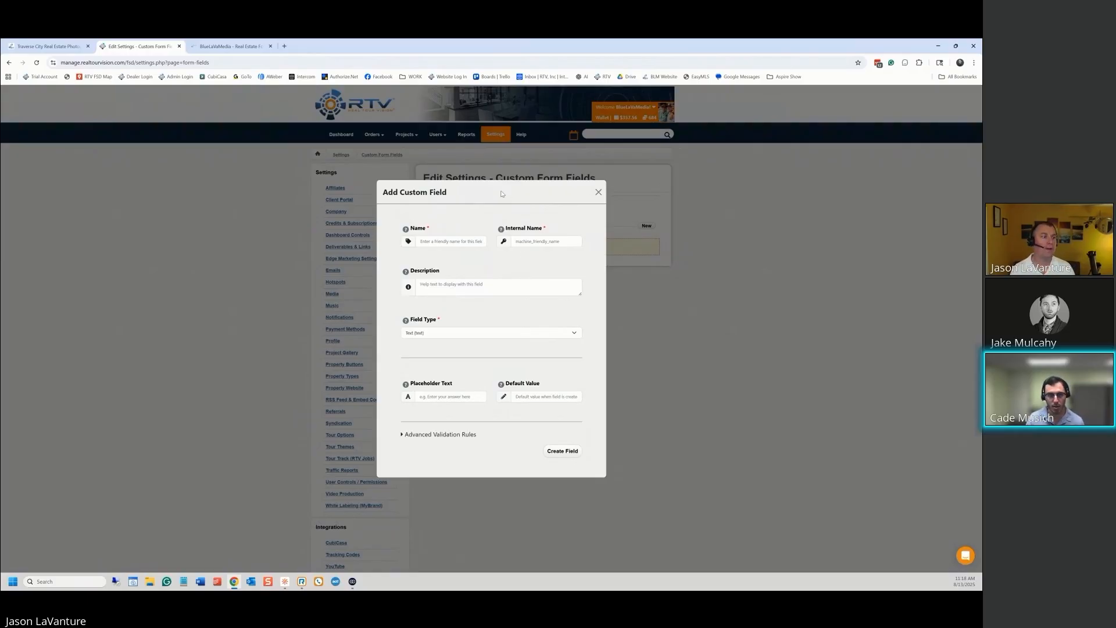
pyautogui.click(440, 242)
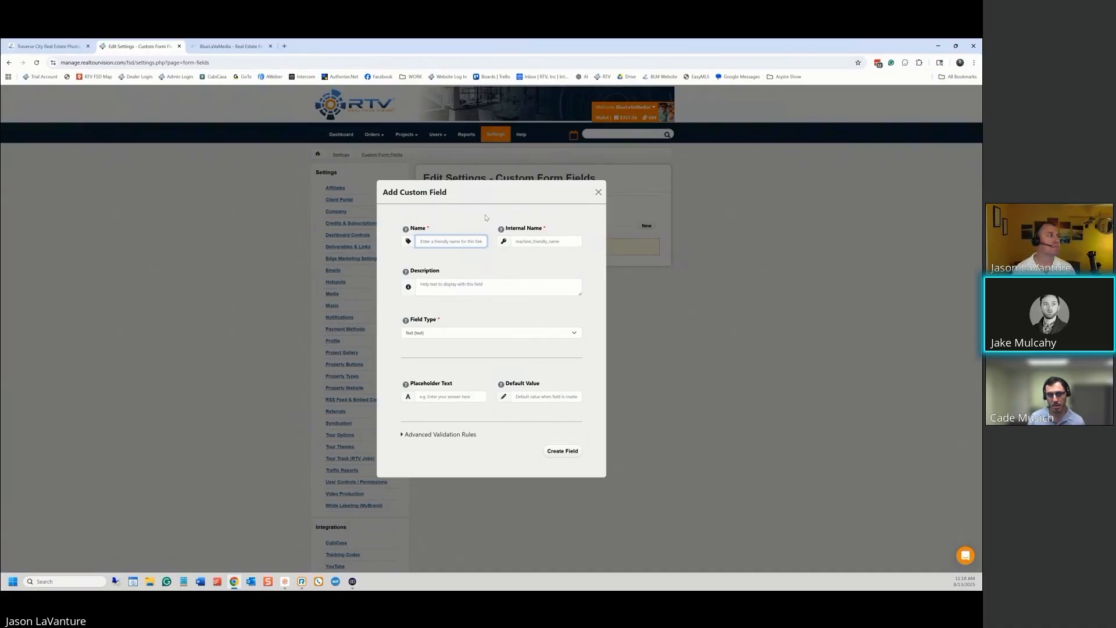
pyautogui.click(232, 45)
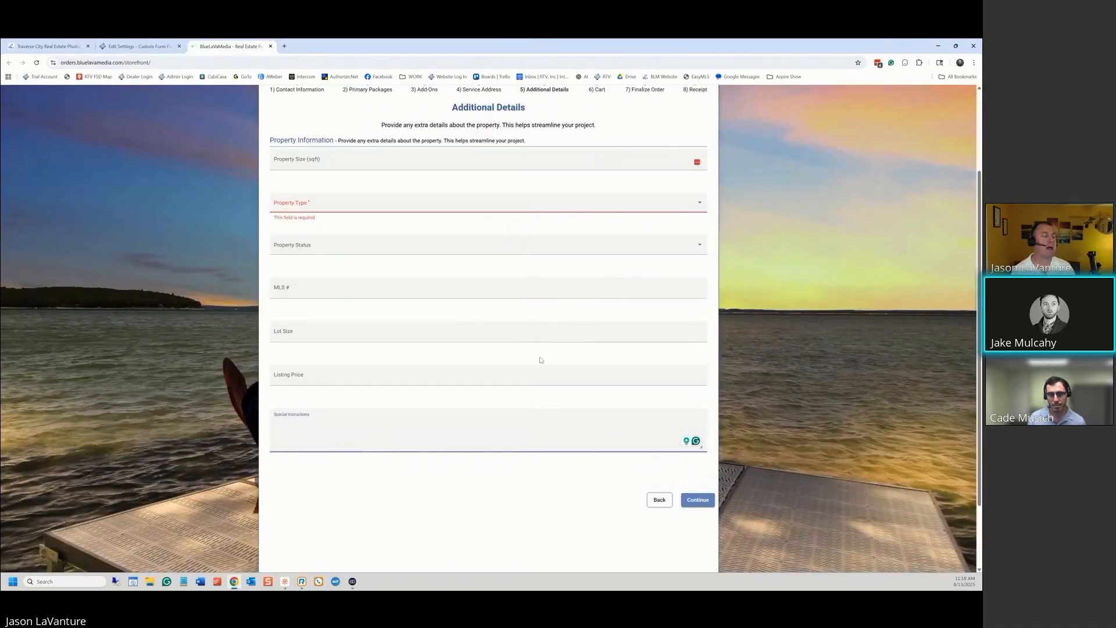
# Check the Property Size field on Additional Details, then return to the Add Custom Field dialog
pyautogui.scroll(2, 560, 366)
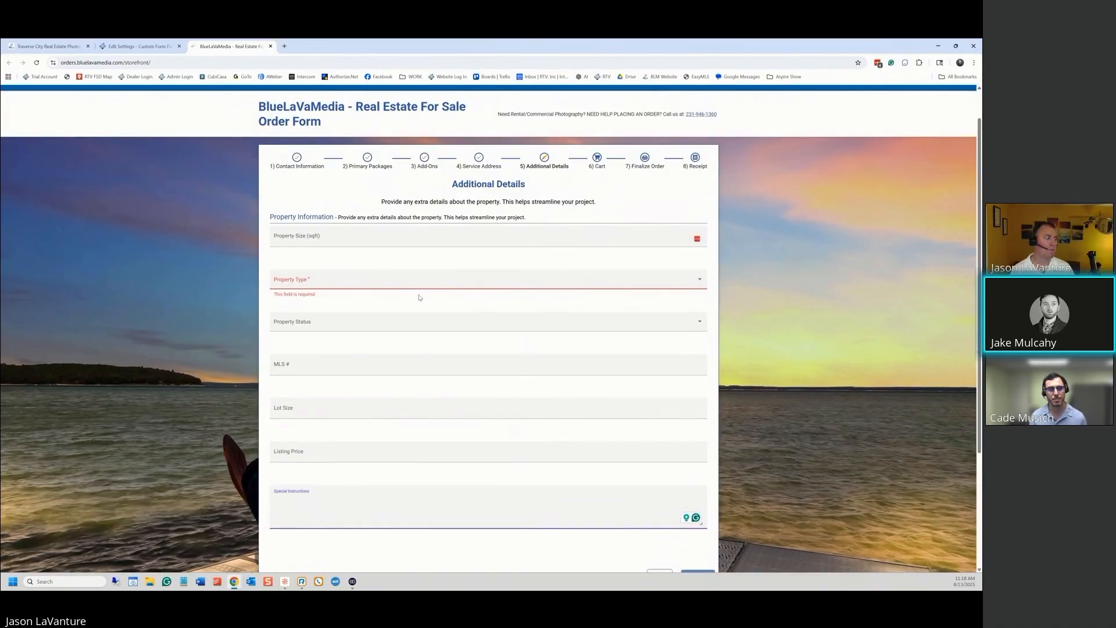
pyautogui.scroll(-1, 326, 414)
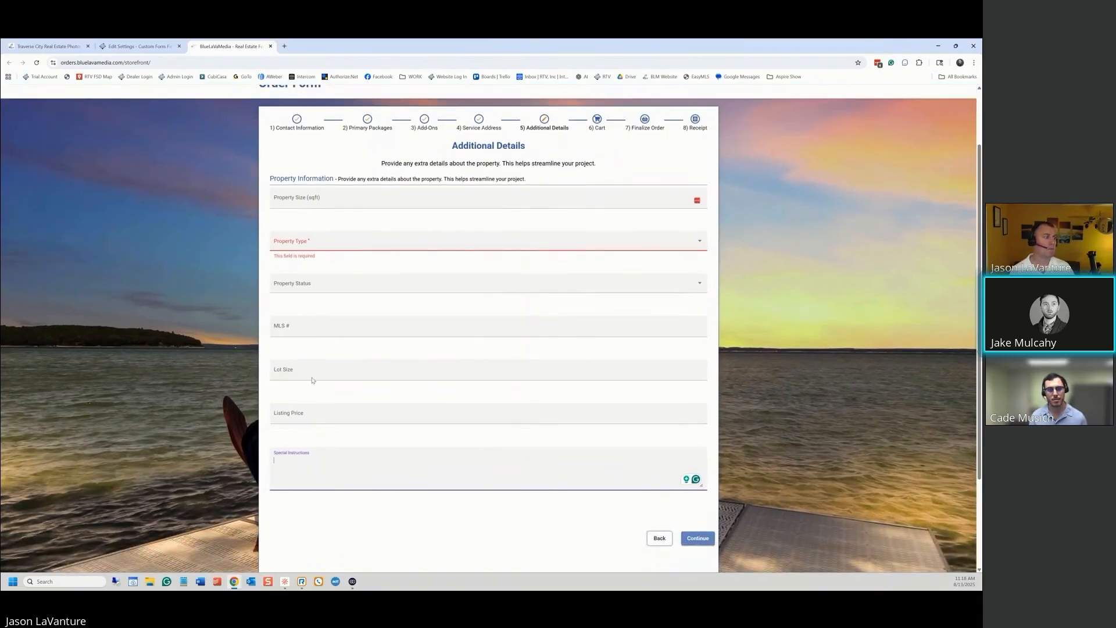
pyautogui.click(276, 200)
pyautogui.press('Escape')
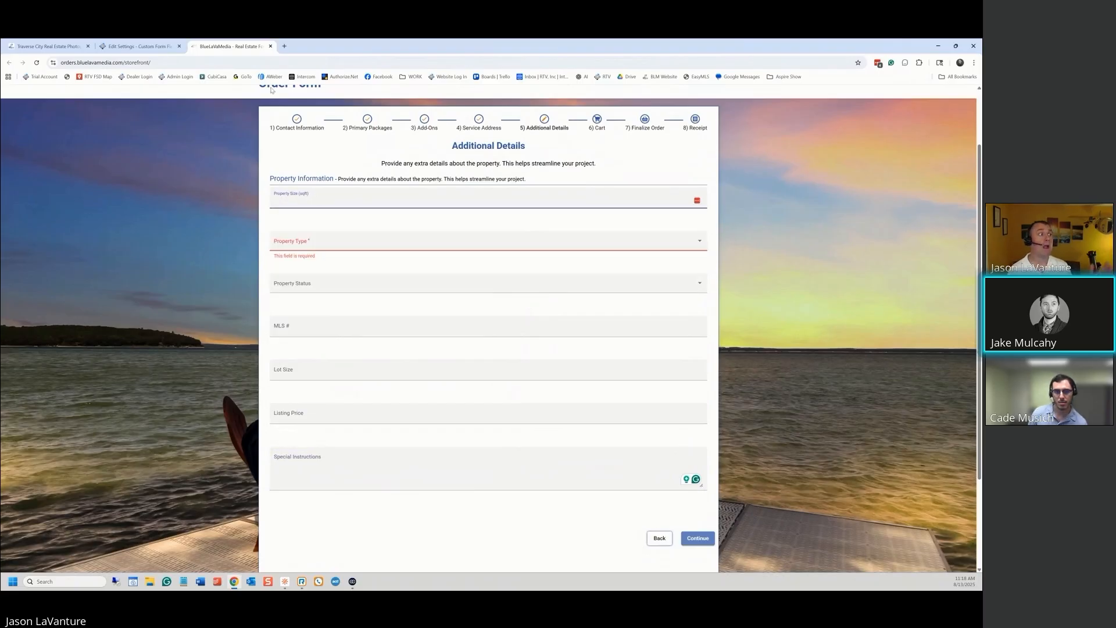
pyautogui.click(133, 48)
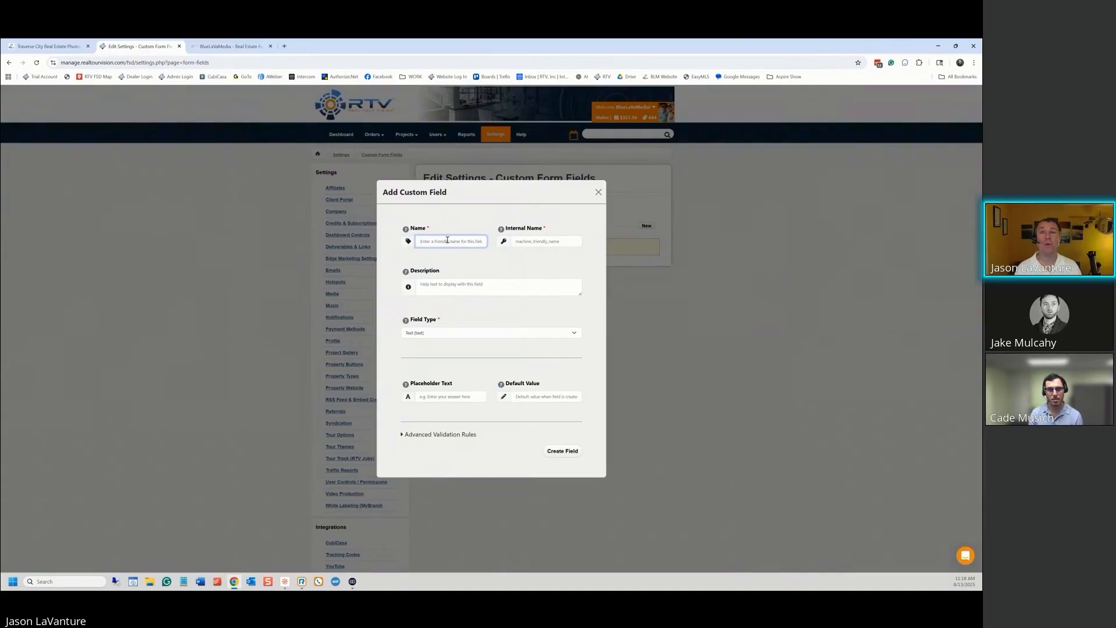
# Enter 'How will we access the property' as the new field's Name
pyautogui.write('How')
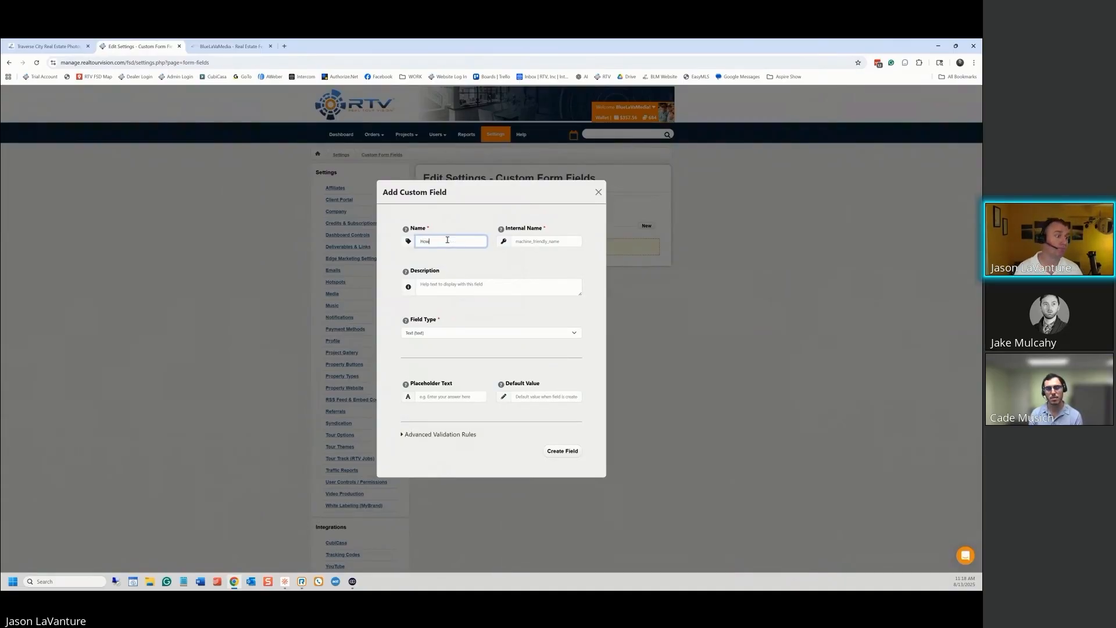
pyautogui.write(' will we a')
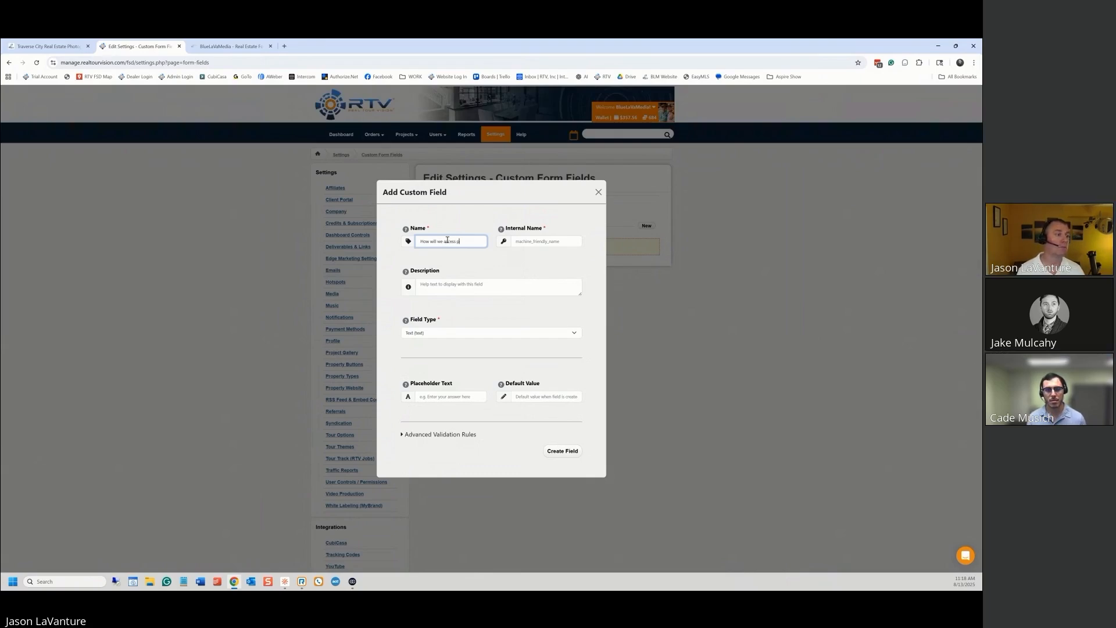
pyautogui.write('ccess')
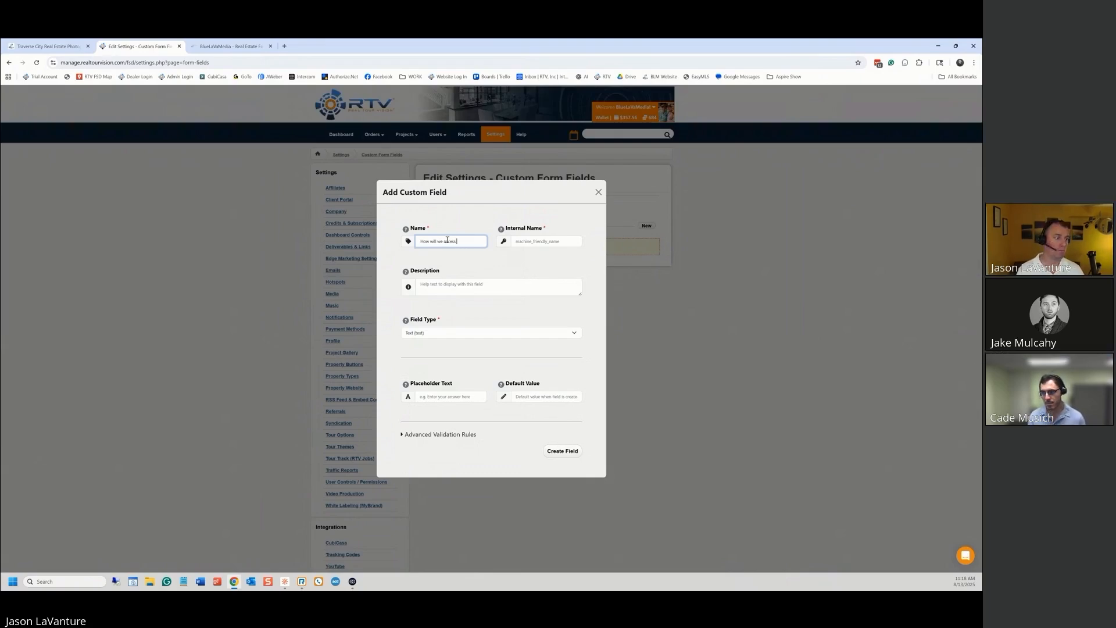
pyautogui.write(' the pro')
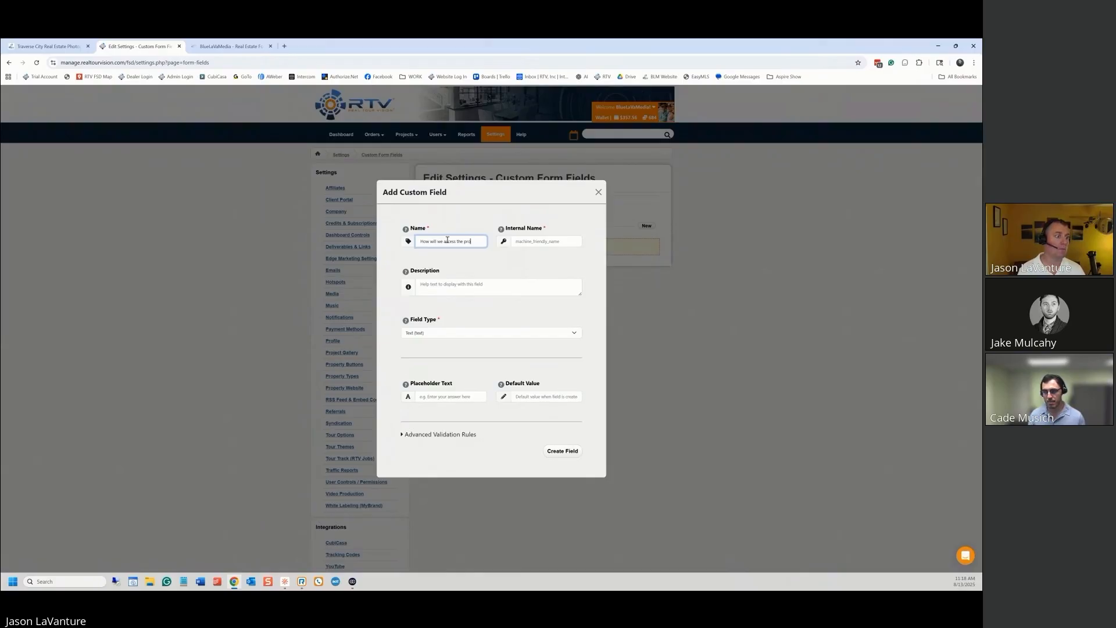
pyautogui.write('perty?')
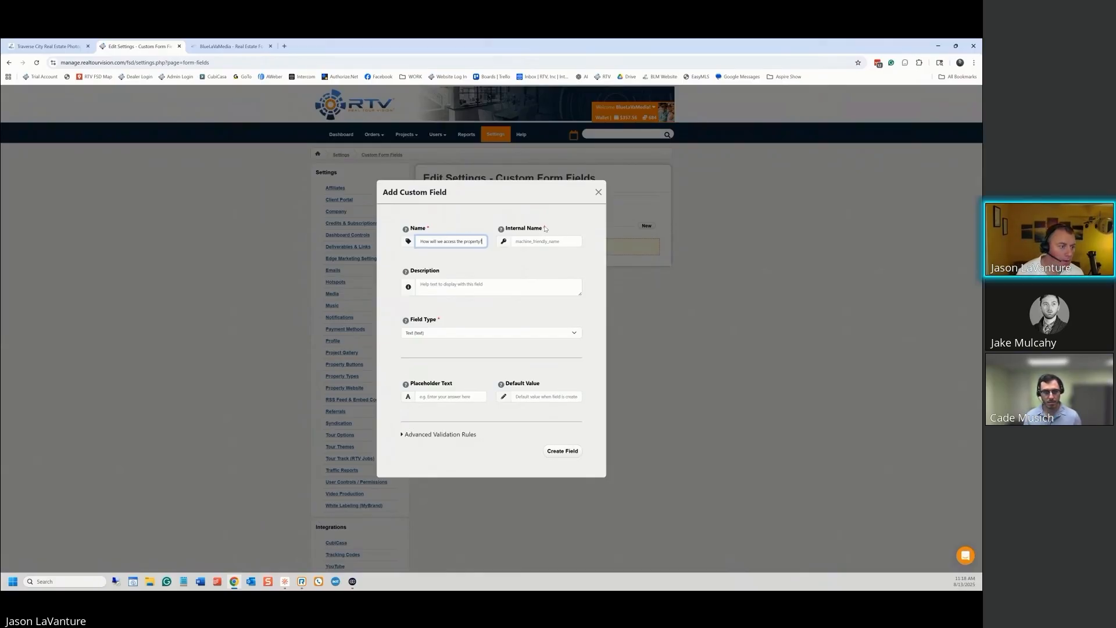
pyautogui.moveTo(502, 229)
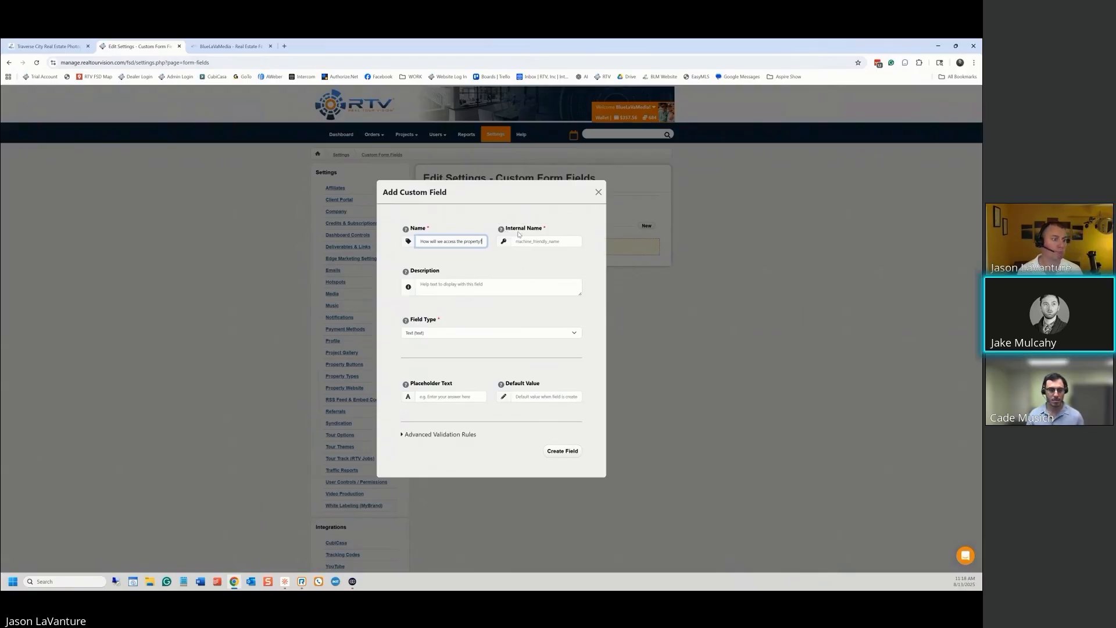
# Replace the auto-generated Internal Name with 'Property Access'
pyautogui.click(540, 240)
pyautogui.press('BackSpace')
pyautogui.press('BackSpace')
pyautogui.press('BackSpace')
pyautogui.press('BackSpace')
pyautogui.press('BackSpace')
pyautogui.press('BackSpace')
pyautogui.press('BackSpace')
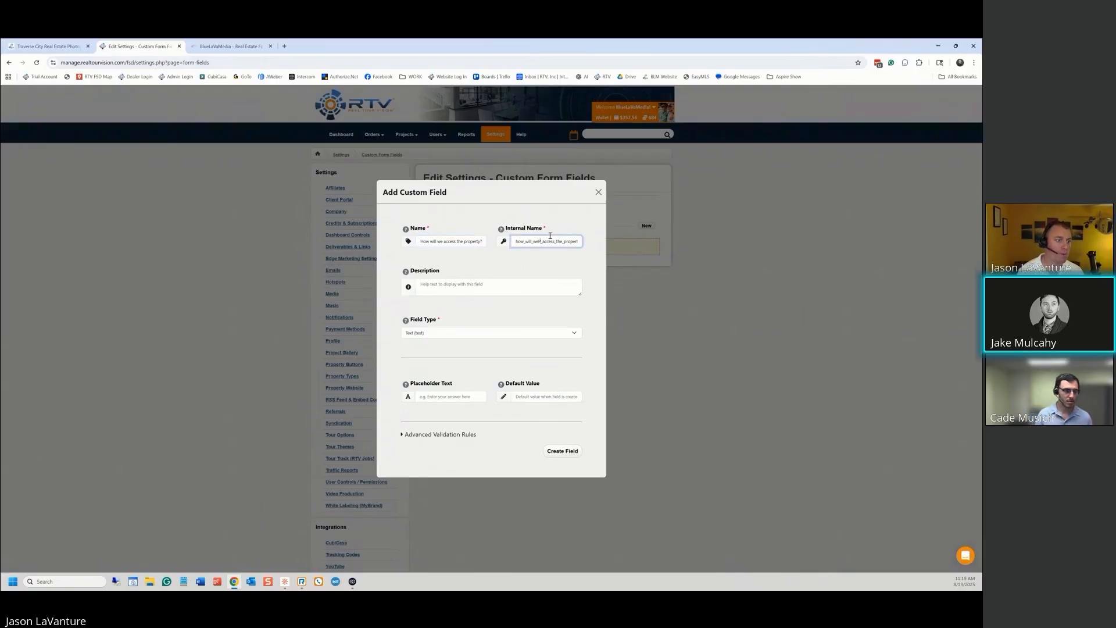
pyautogui.press('Delete')
pyautogui.press('Delete')
pyautogui.press('Delete')
pyautogui.press('Delete')
pyautogui.press('Delete')
pyautogui.press('Delete')
pyautogui.press('Delete')
pyautogui.press('Delete')
pyautogui.press('Delete')
pyautogui.press('Delete')
pyautogui.press('Delete')
pyautogui.press('Delete')
pyautogui.press('Delete')
pyautogui.press('Delete')
pyautogui.press('Delete')
pyautogui.press('Delete')
pyautogui.press('Delete')
pyautogui.press('Delete')
pyautogui.press('Delete')
pyautogui.press('Delete')
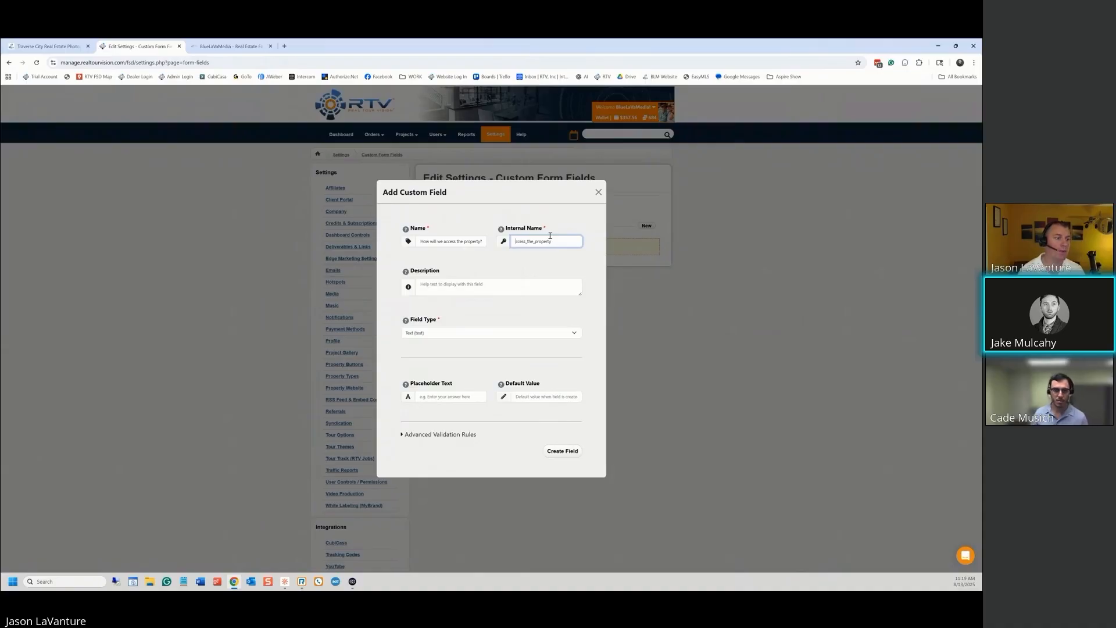
pyautogui.press('BackSpace')
pyautogui.press('BackSpace')
pyautogui.press('BackSpace')
pyautogui.press('BackSpace')
pyautogui.press('BackSpace')
pyautogui.press('BackSpace')
pyautogui.write('iro')
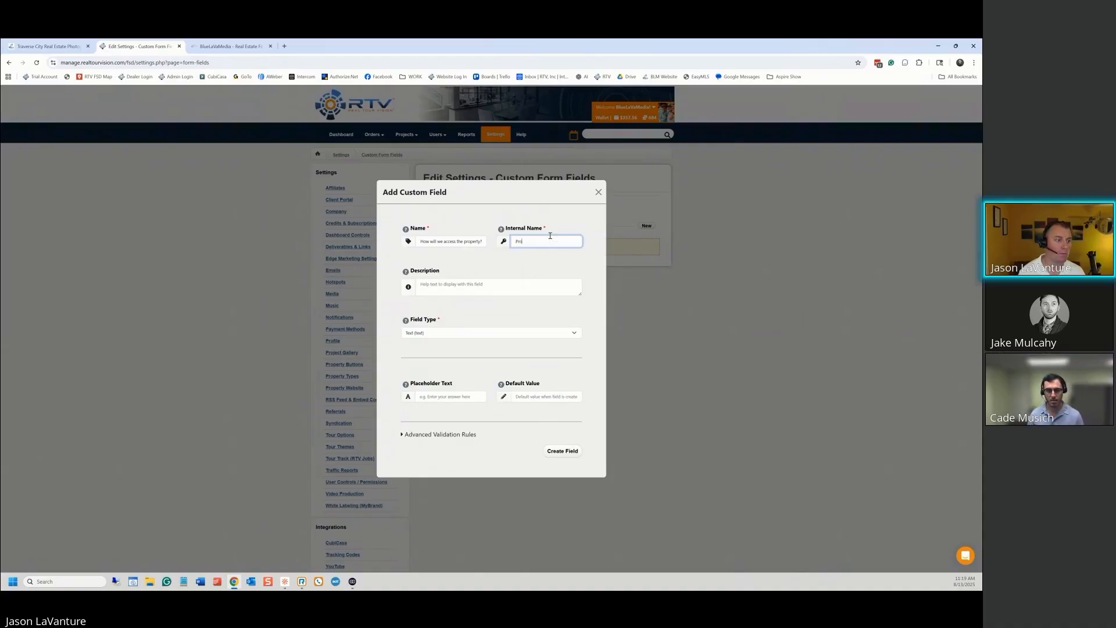
pyautogui.write('perty Access')
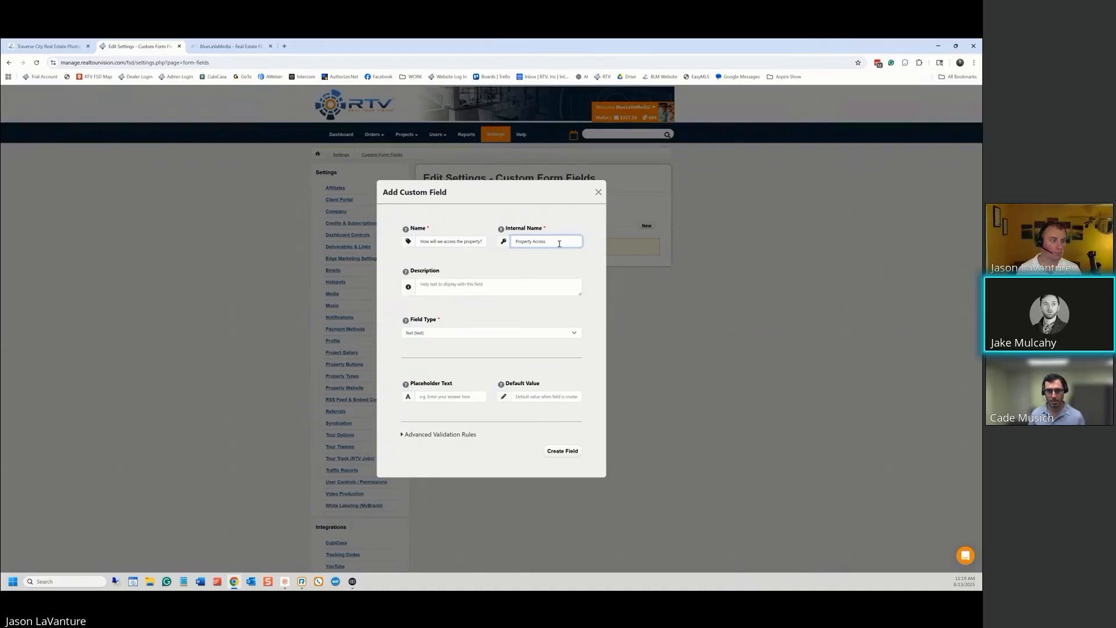
# Correct the Internal Name to lowercase 'property_access' with an underscore
pyautogui.click(532, 241)
pyautogui.press('BackSpace')
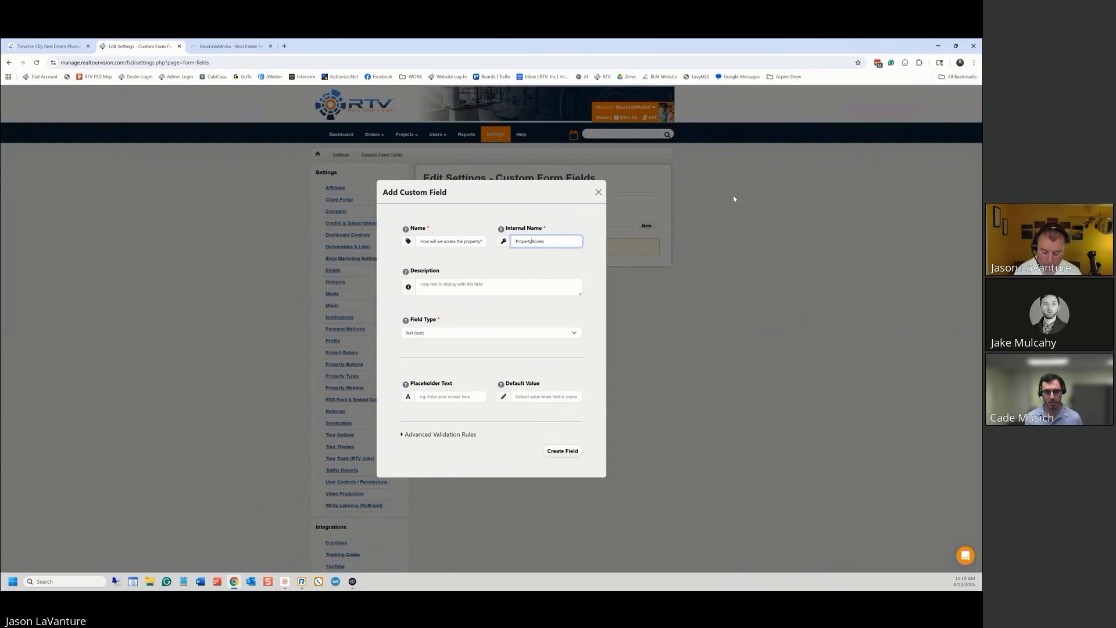
pyautogui.write('_')
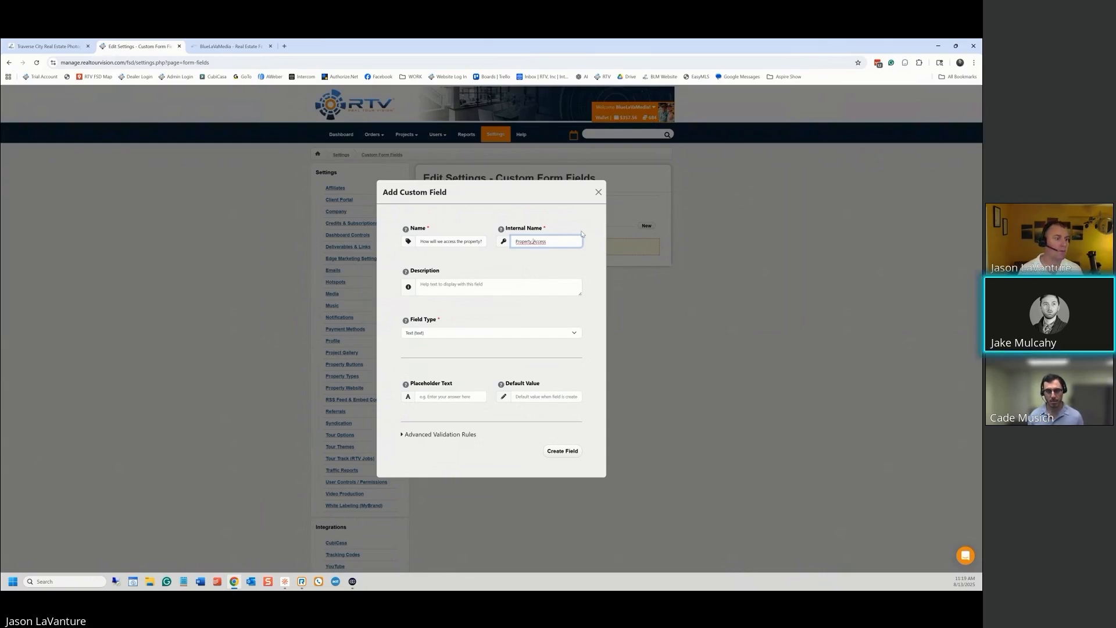
pyautogui.click(518, 240)
pyautogui.press('BackSpace')
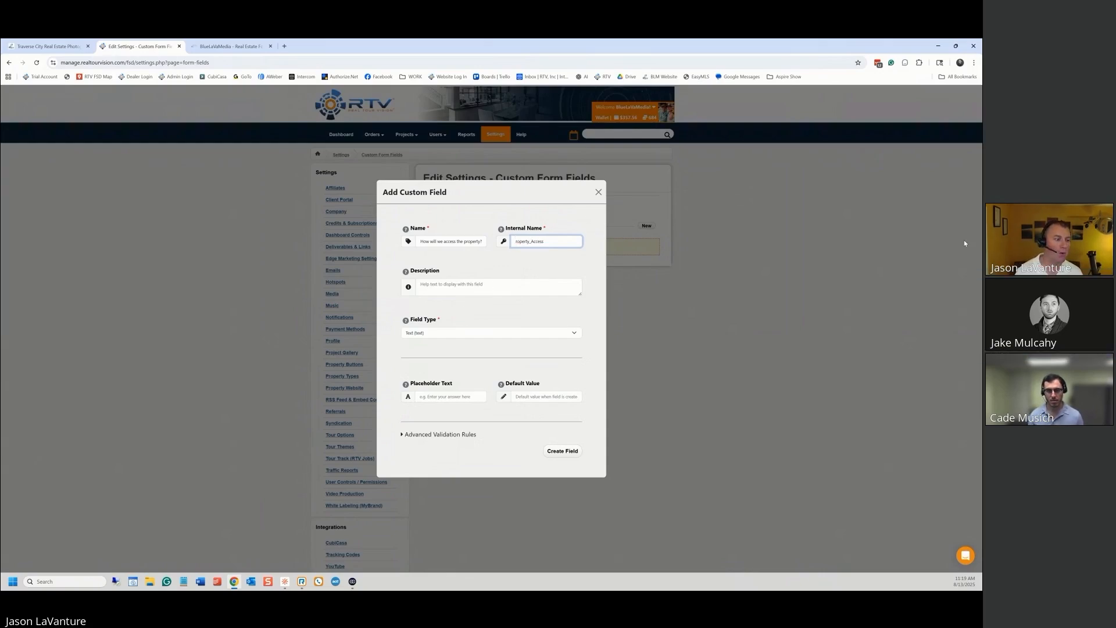
pyautogui.write('p')
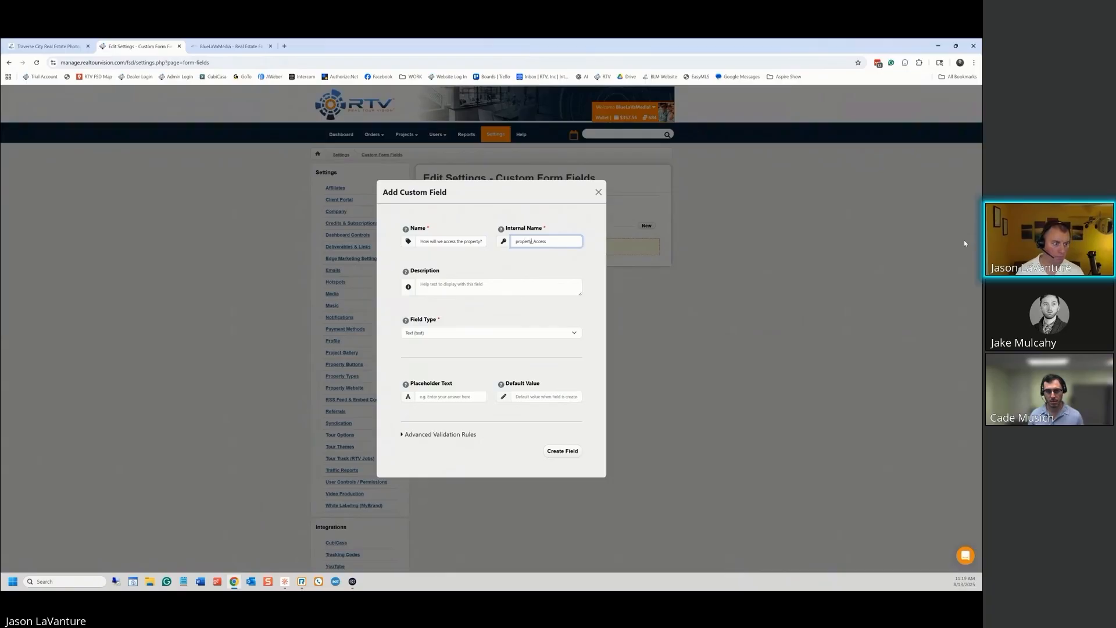
pyautogui.press('Right')
pyautogui.press('Right')
pyautogui.press('Right')
pyautogui.press('Right')
pyautogui.press('Right')
pyautogui.press('Right')
pyautogui.press('Right')
pyautogui.press('Right')
pyautogui.press('Right')
pyautogui.press('BackSpace')
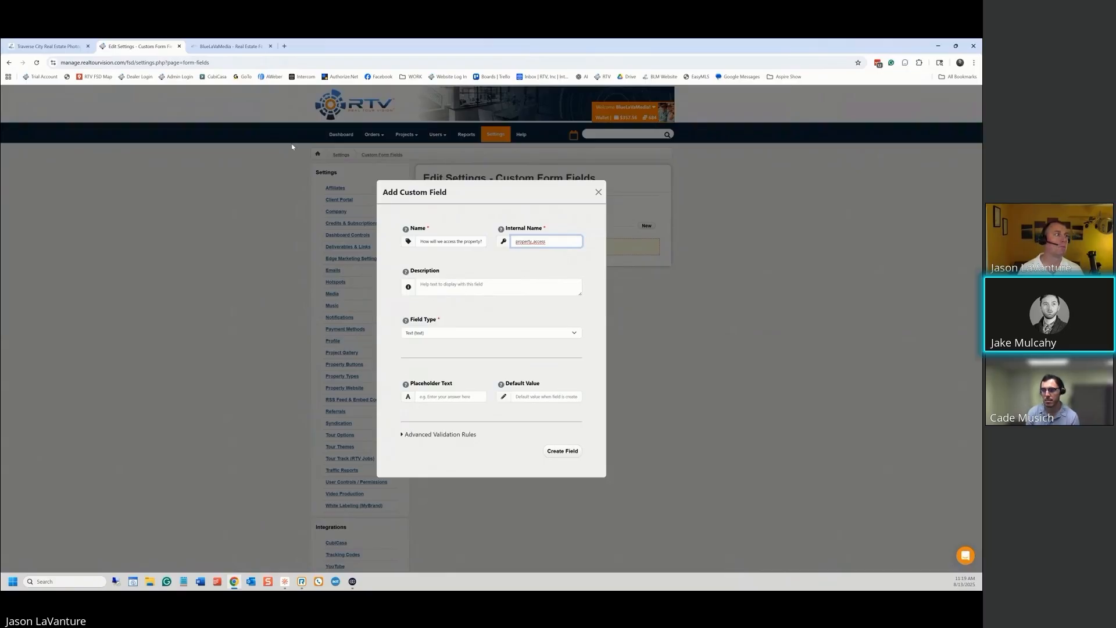
pyautogui.click(237, 47)
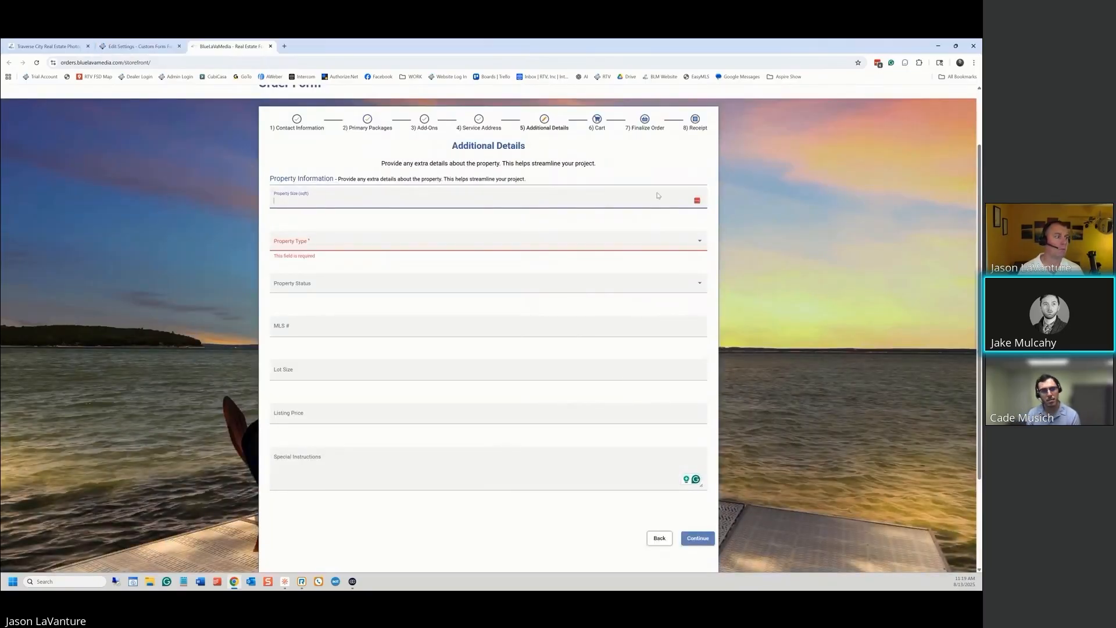
pyautogui.click(137, 47)
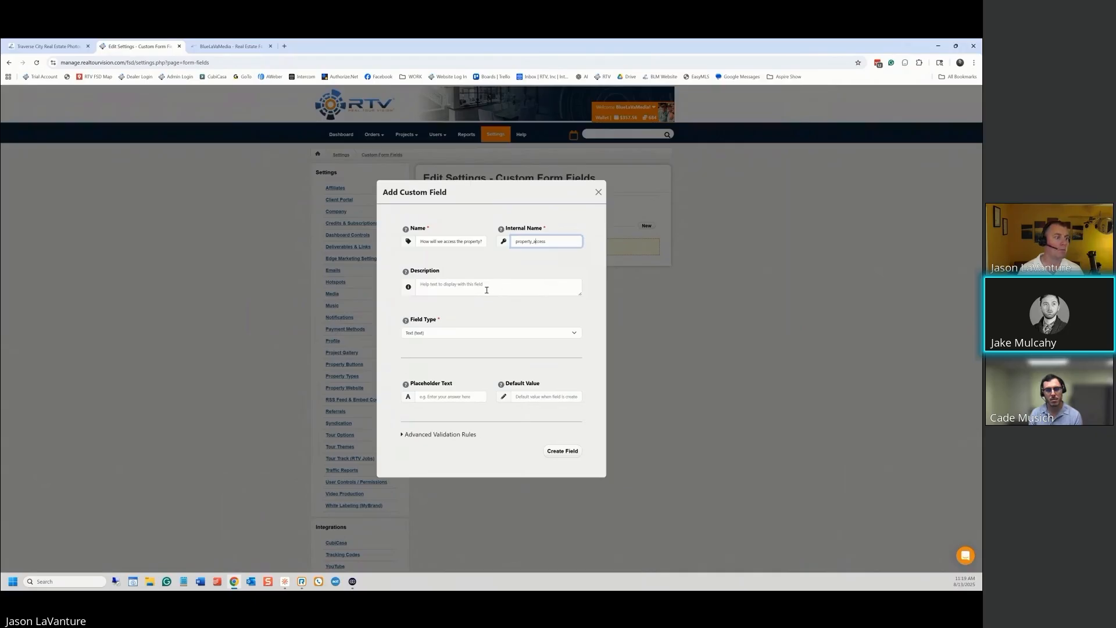
# Start the Description: 'Please help us understand how we will access the property', mentioning lockbox or someone on site
pyautogui.click(448, 284)
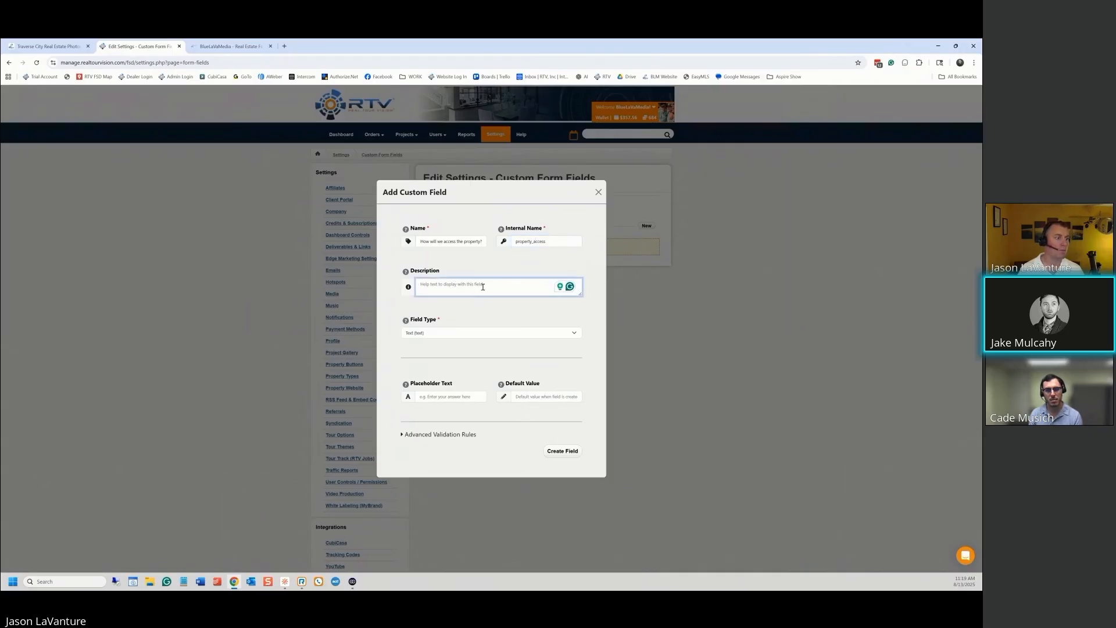
pyautogui.moveTo(406, 273)
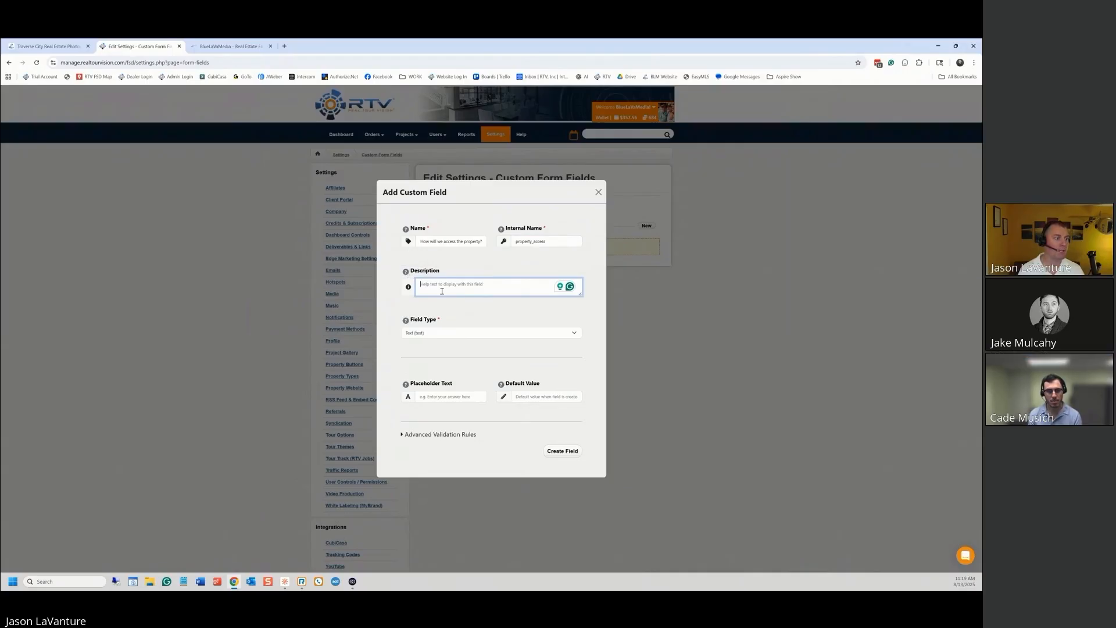
pyautogui.write('Please he')
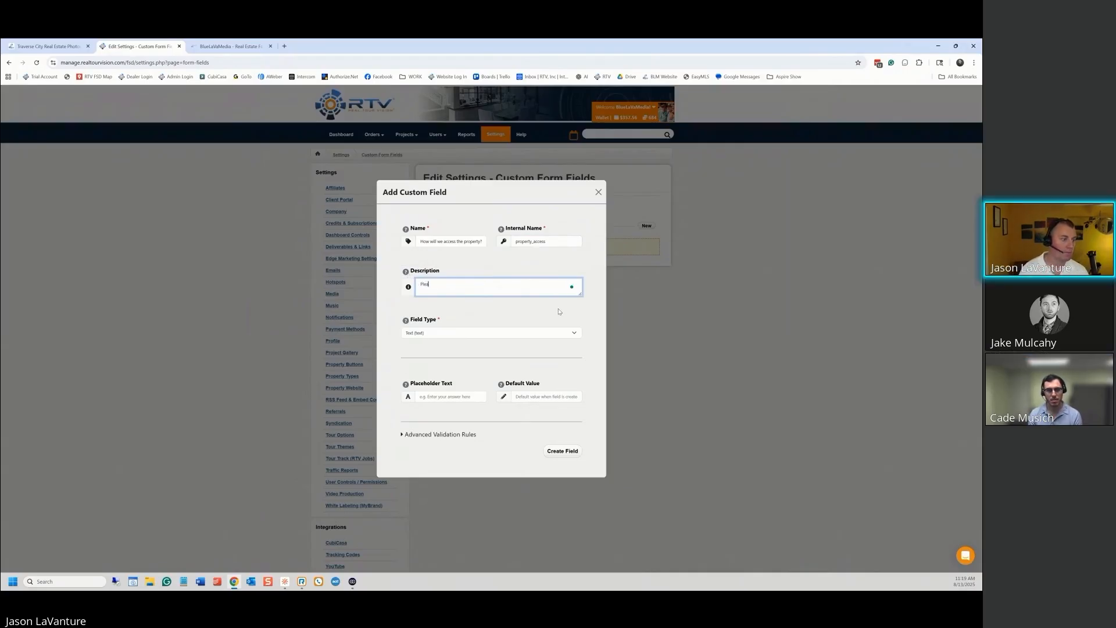
pyautogui.write('lp us under')
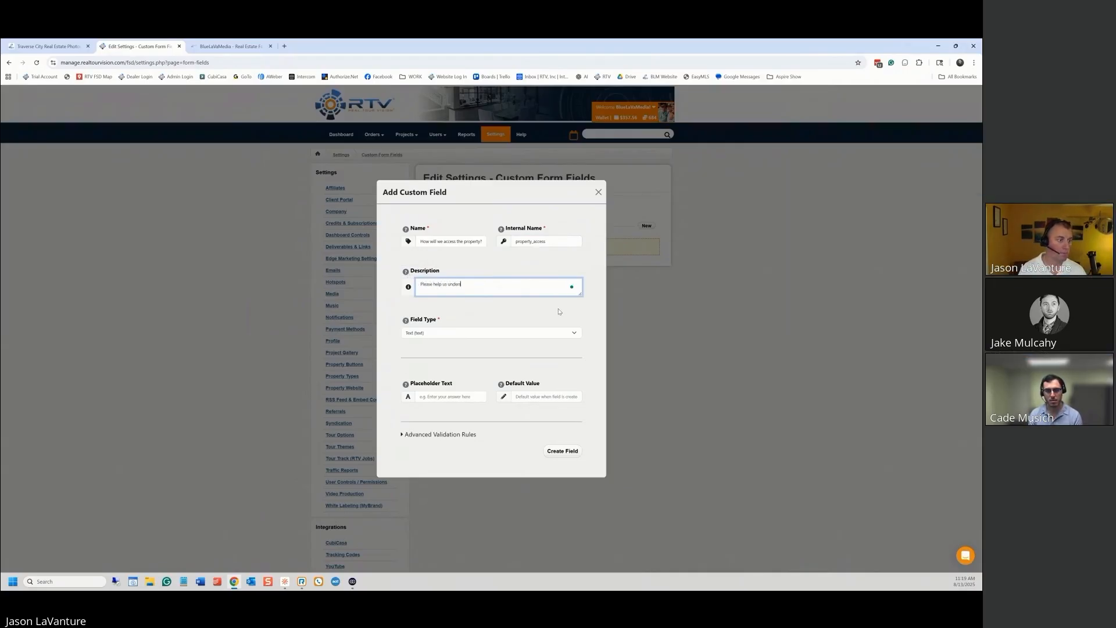
pyautogui.write('stand how')
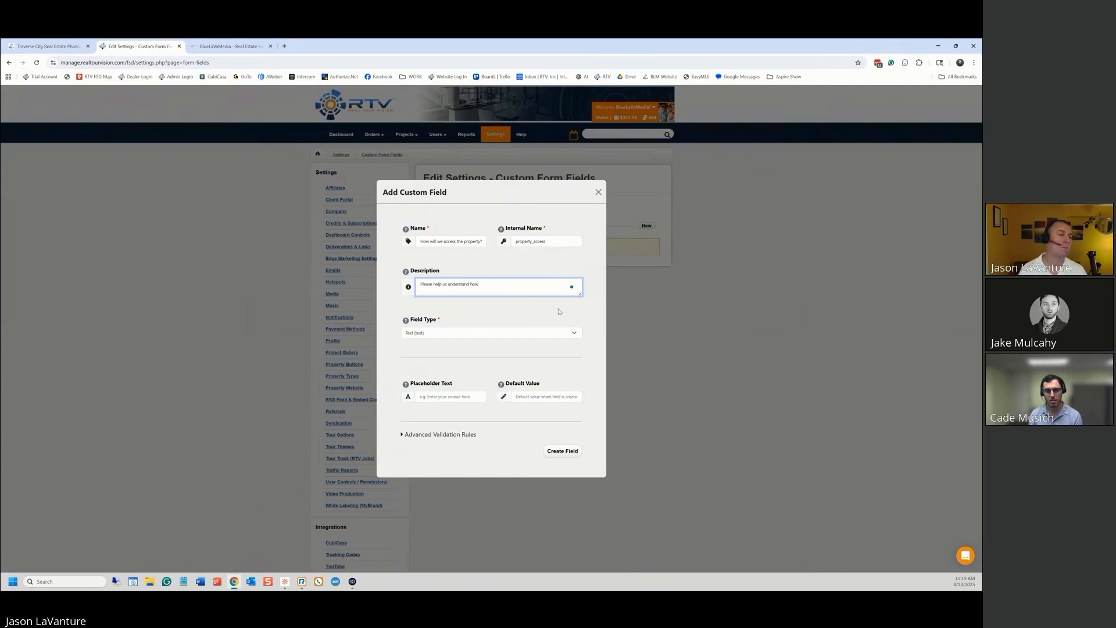
pyautogui.write(' we will ac')
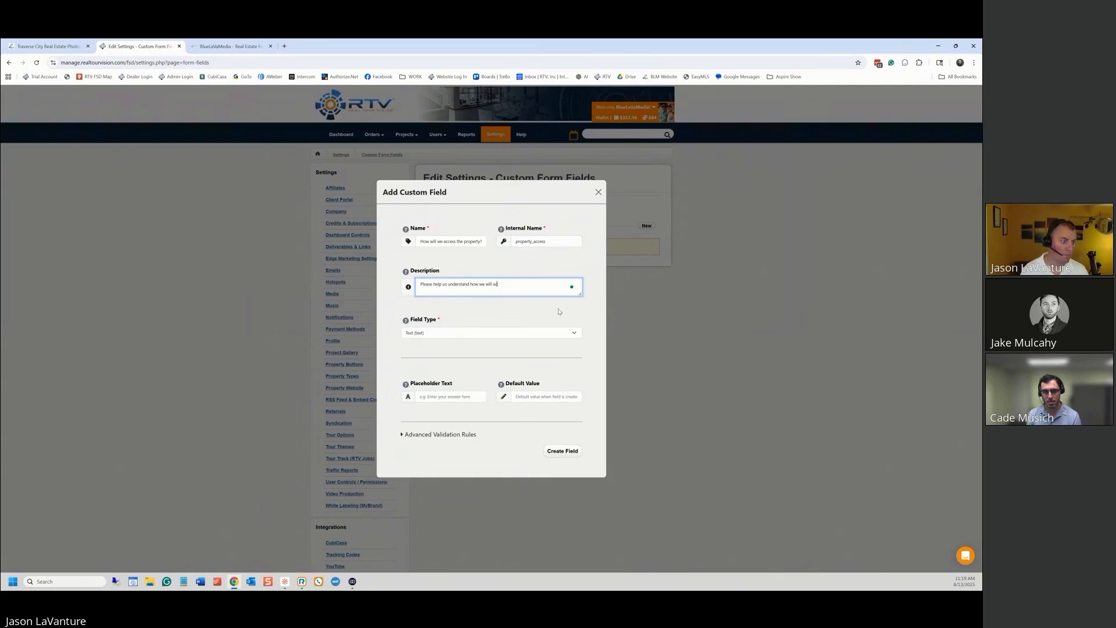
pyautogui.write('cess the property. Lockbox code, meetin')
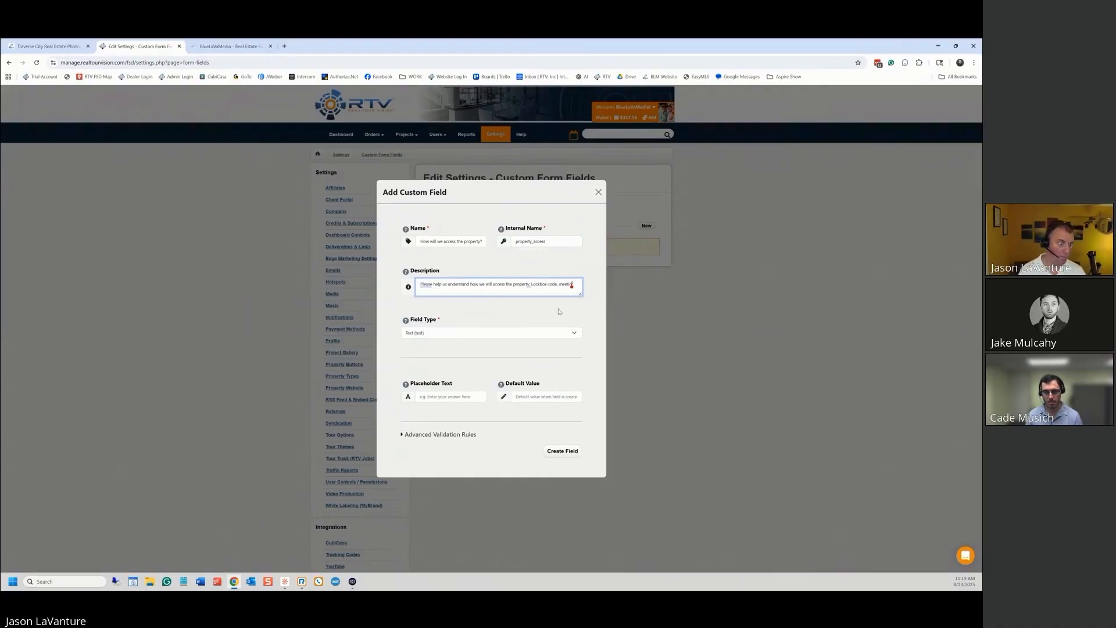
pyautogui.write('g someone on')
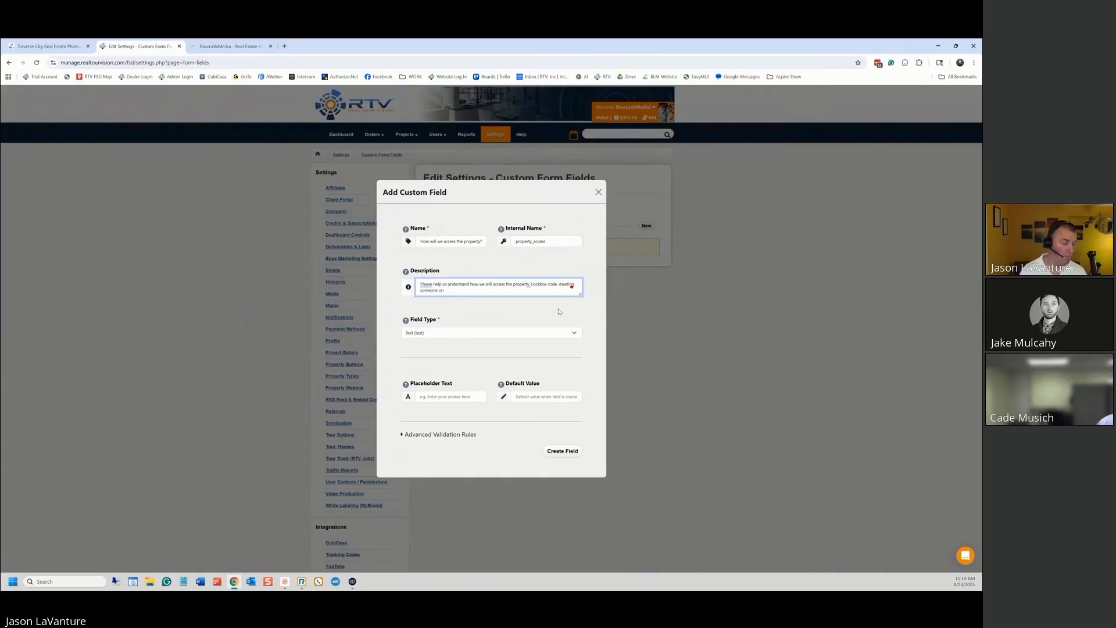
pyautogui.write(' site the')
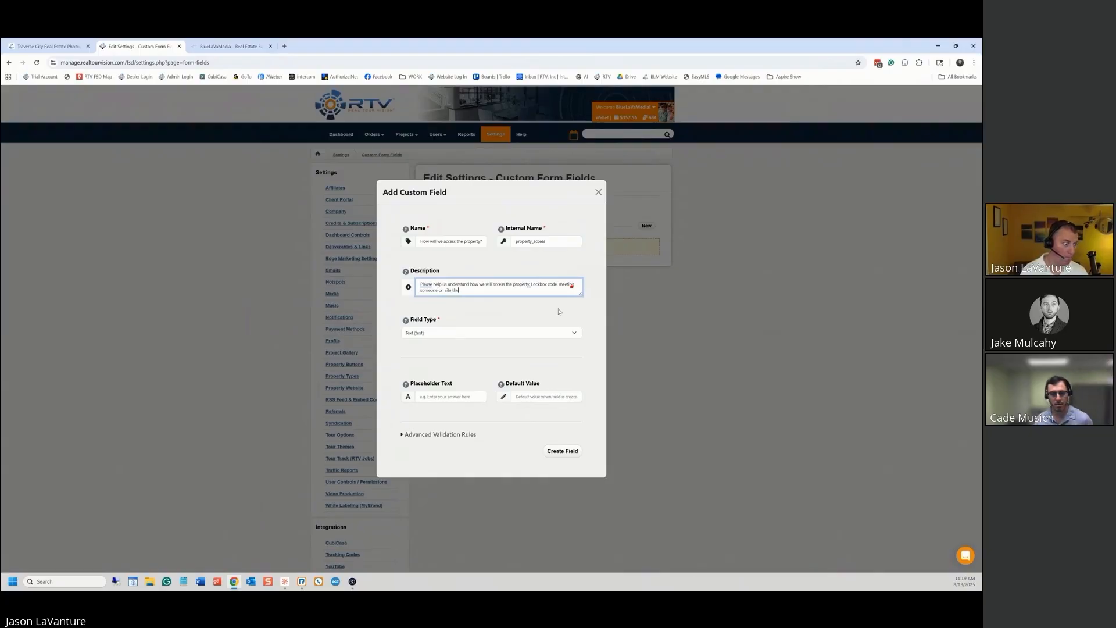
pyautogui.write(' day of teh')
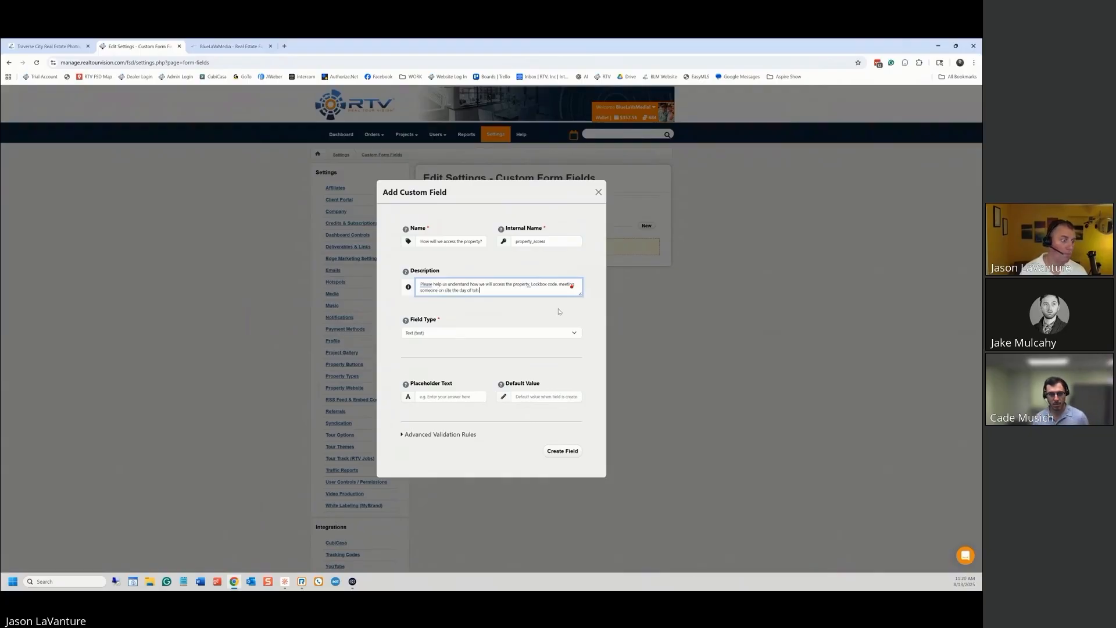
pyautogui.press('BackSpace')
pyautogui.press('BackSpace')
pyautogui.write('he shoot, etc.')
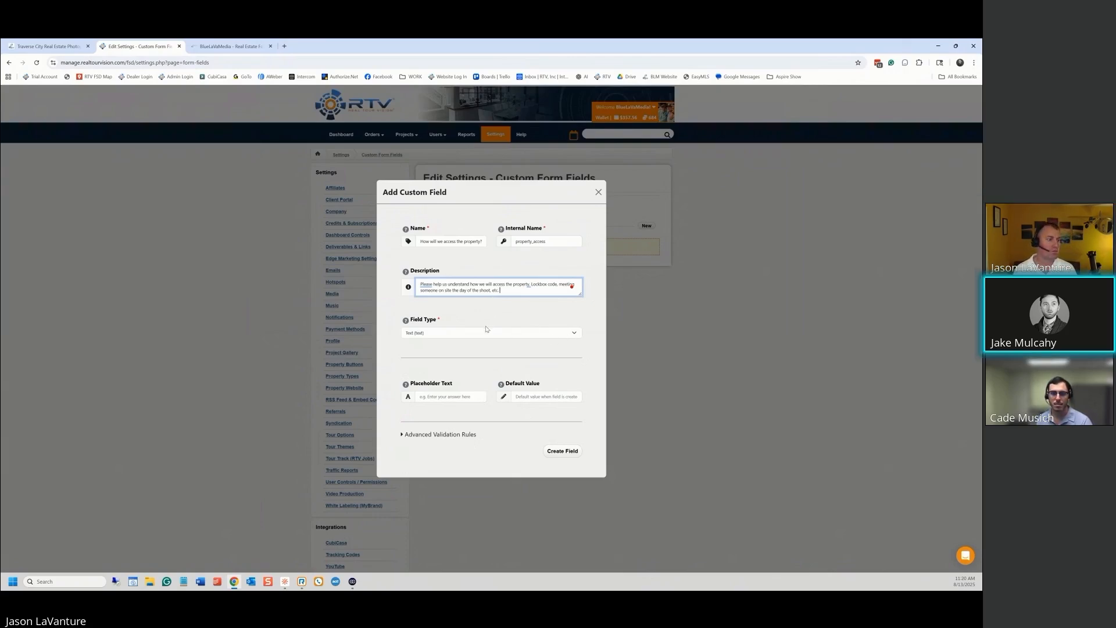
# Expand the Field Type dropdown to see every available field type
pyautogui.click(553, 335)
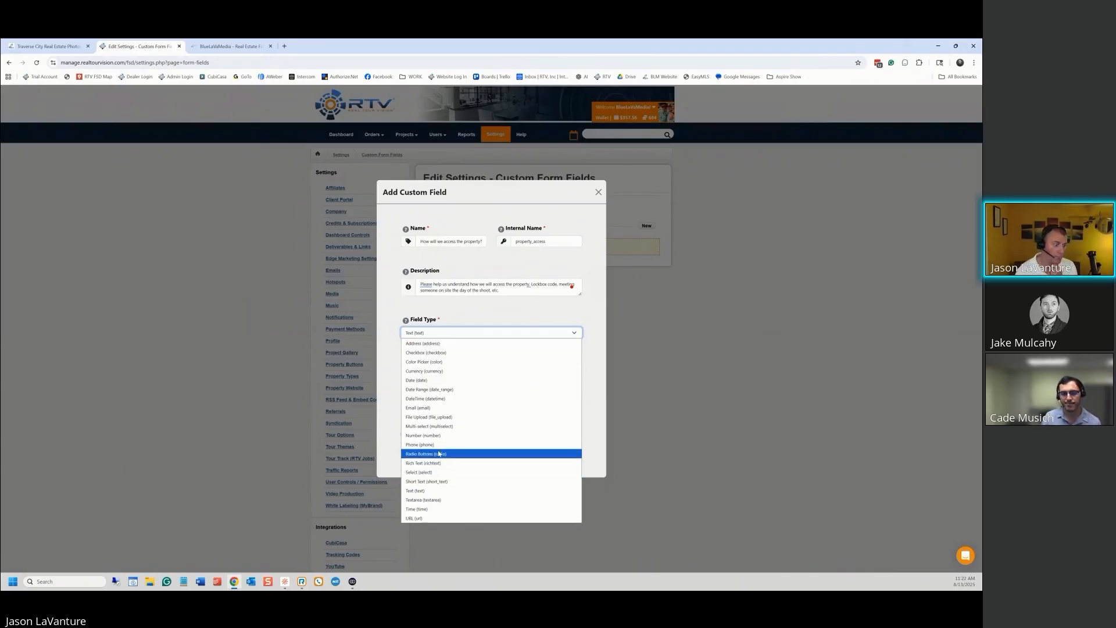
# Leave the property access field's type set to Text (text)
pyautogui.click(437, 494)
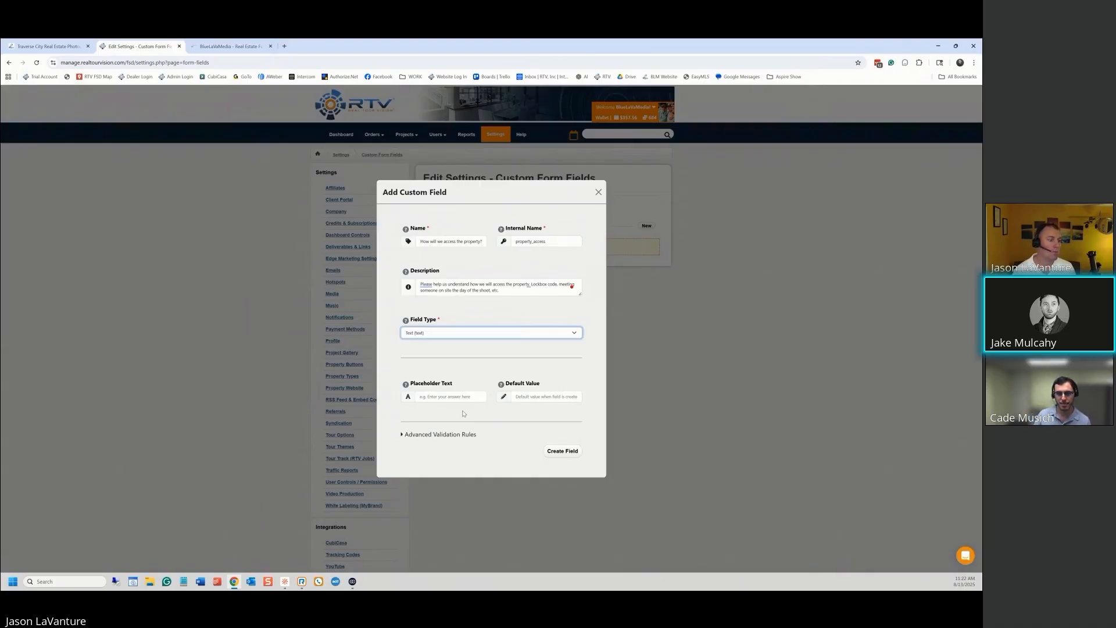
pyautogui.click(242, 50)
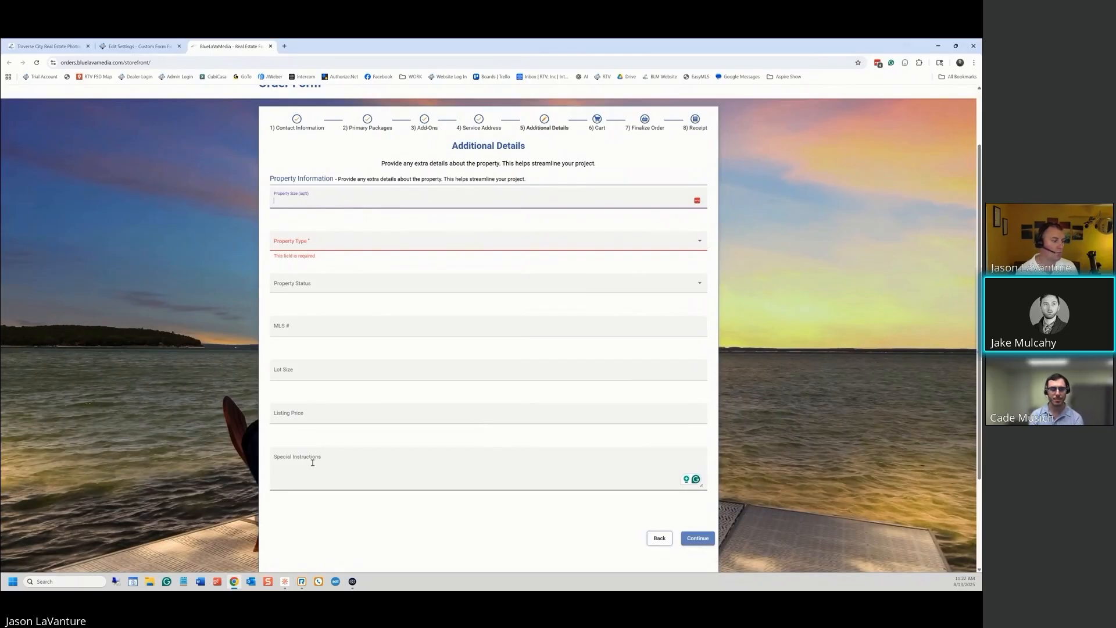
pyautogui.click(140, 47)
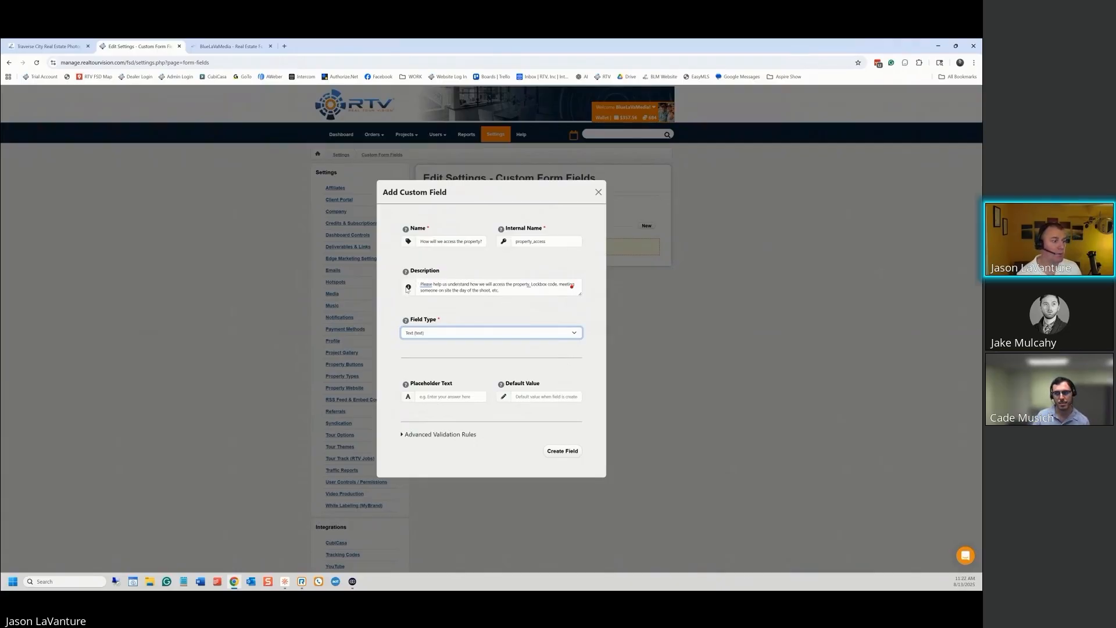
pyautogui.moveTo(408, 273)
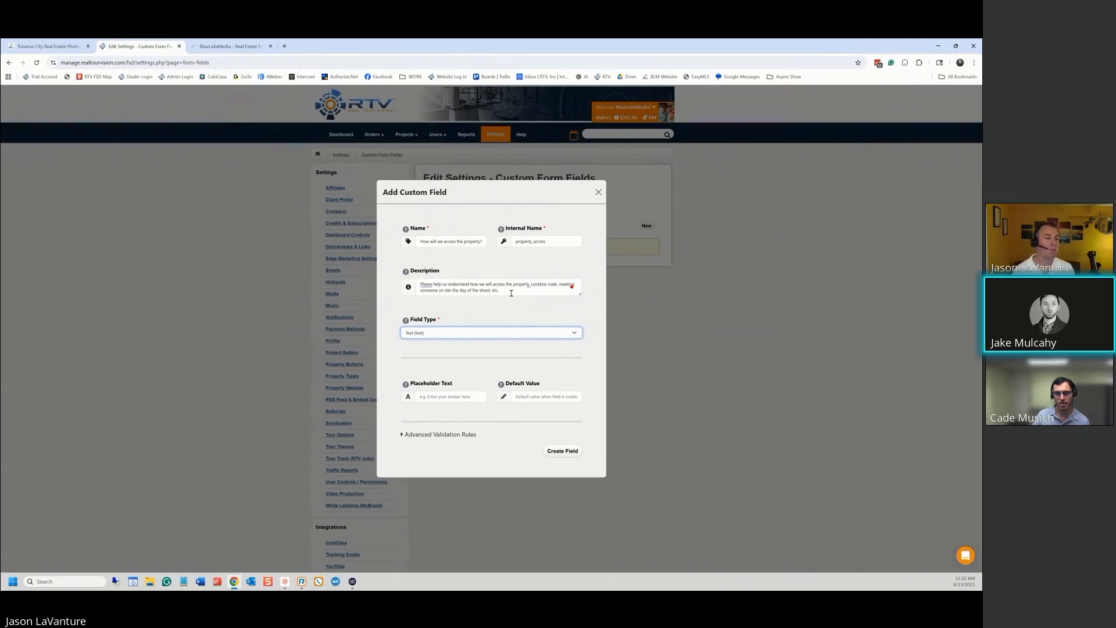
pyautogui.click(243, 46)
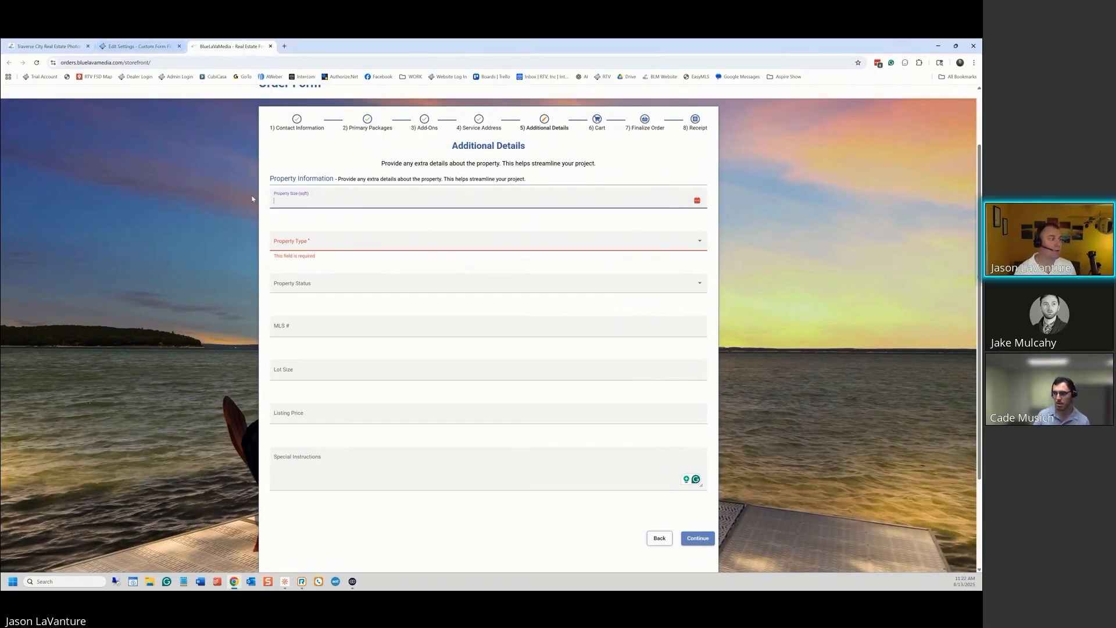
pyautogui.click(131, 46)
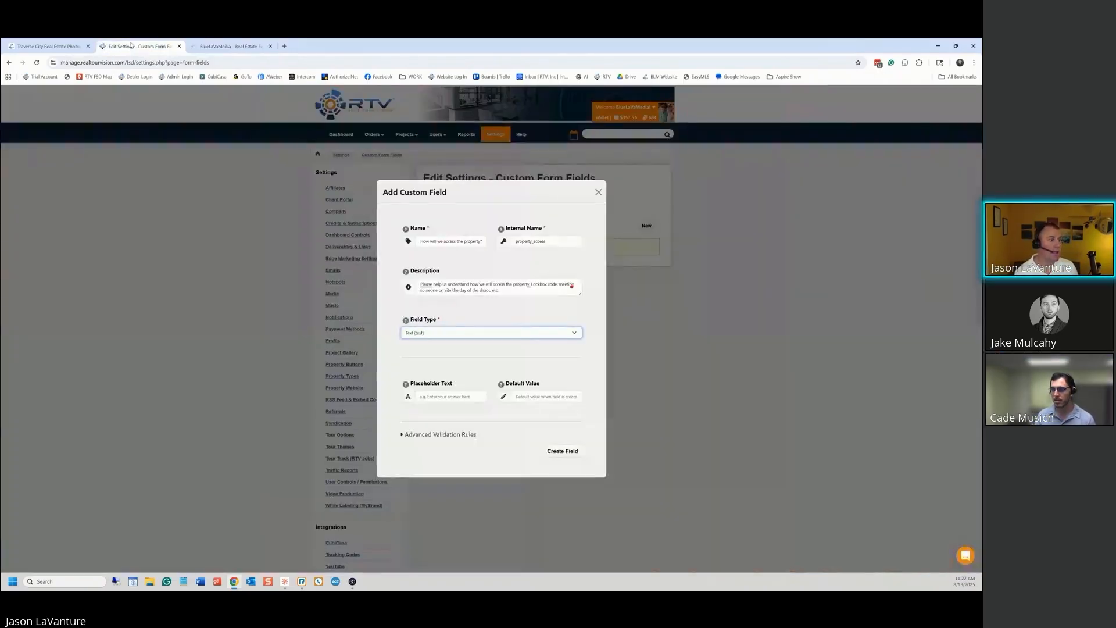
pyautogui.moveTo(430, 286)
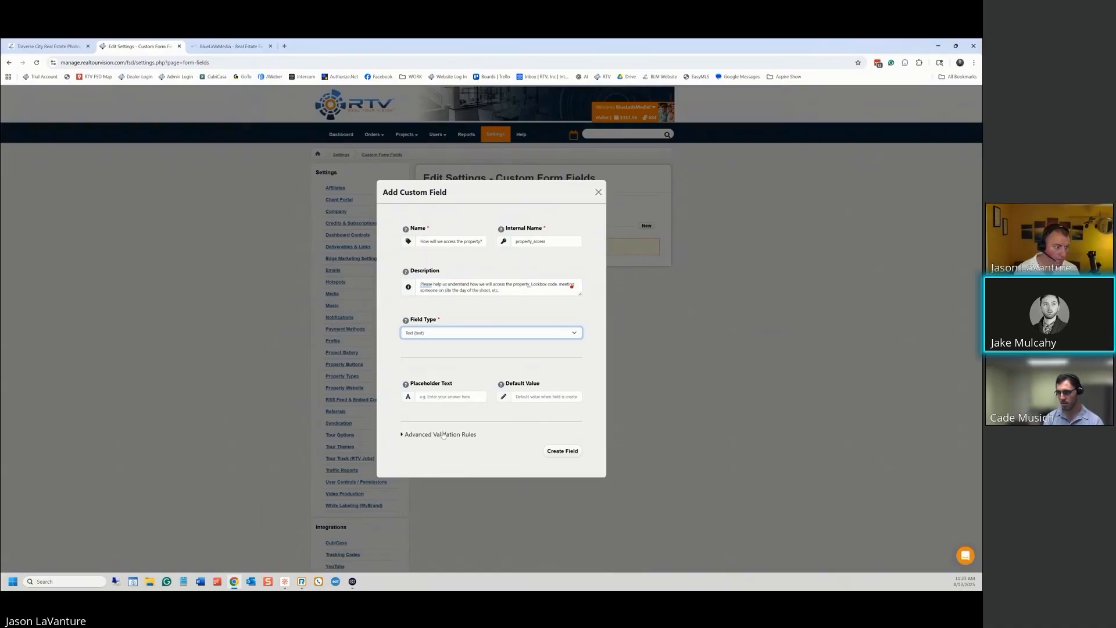
pyautogui.click(404, 435)
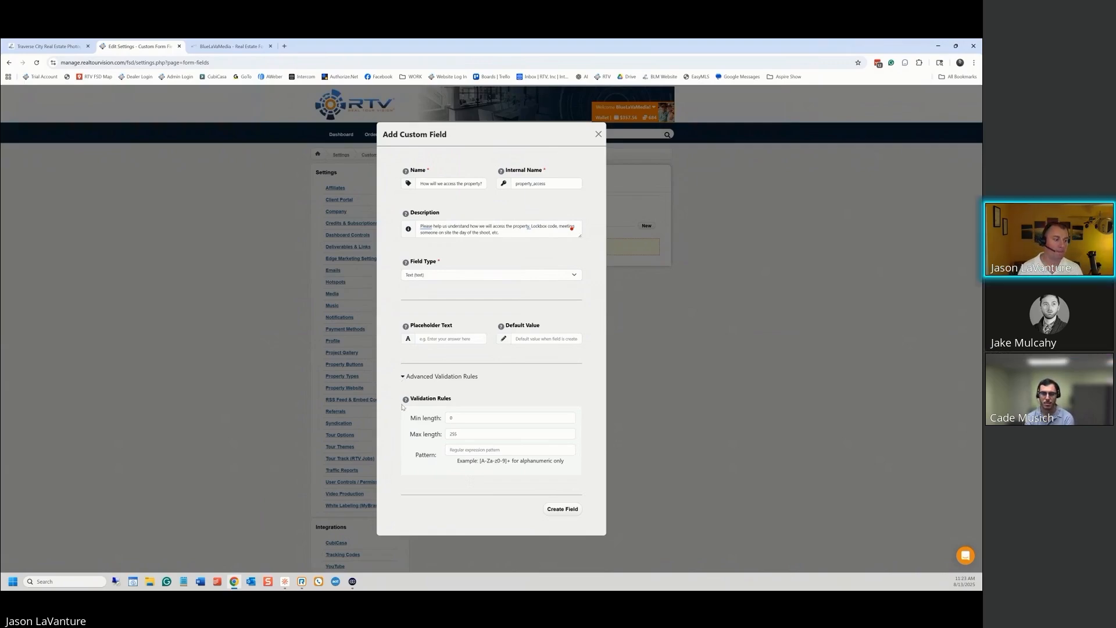
pyautogui.moveTo(406, 401)
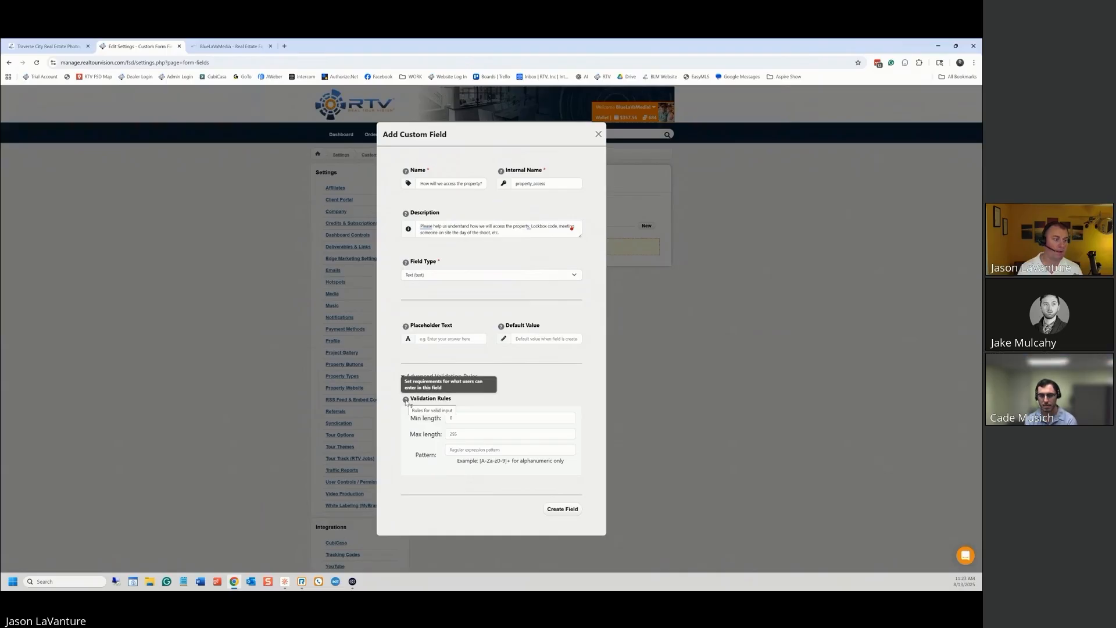
pyautogui.click(404, 378)
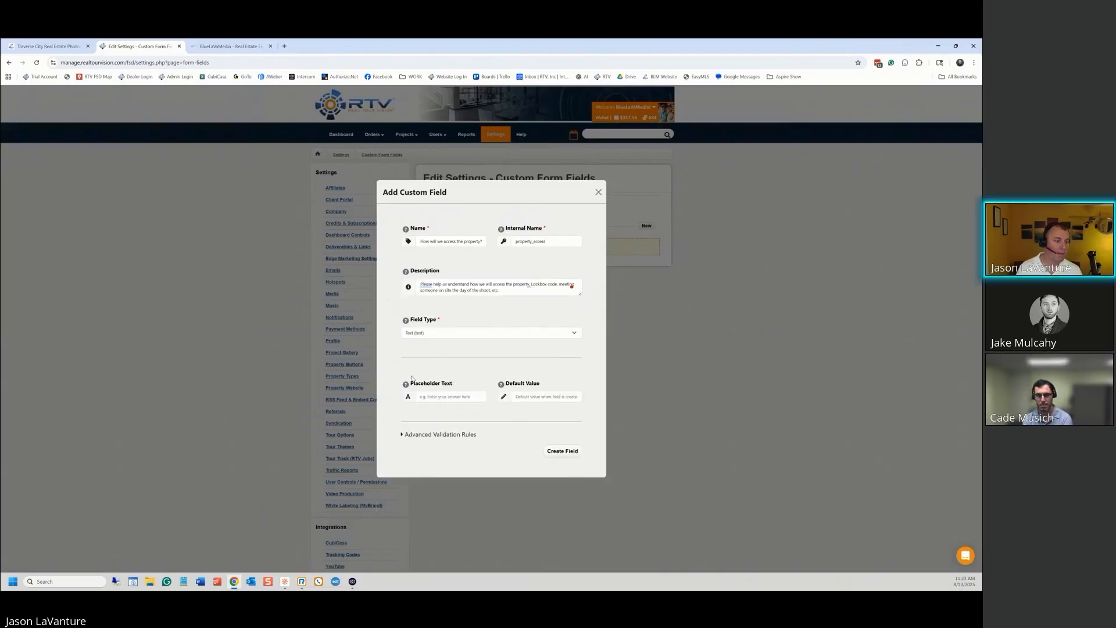
# Create the property_access field, then begin a blank new custom field
pyautogui.click(564, 451)
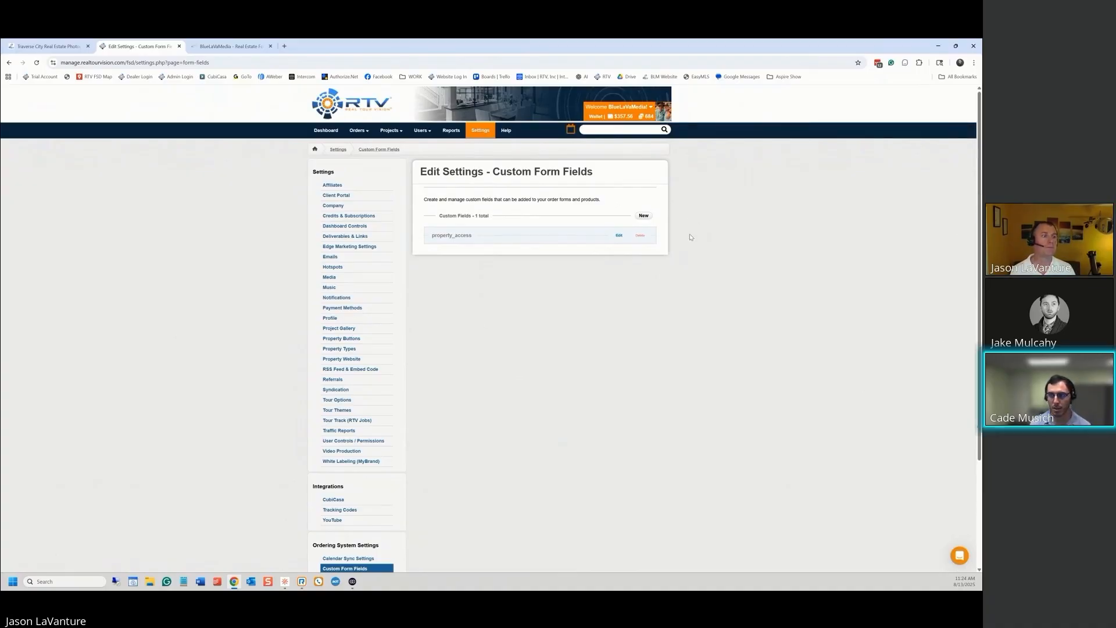
pyautogui.click(644, 216)
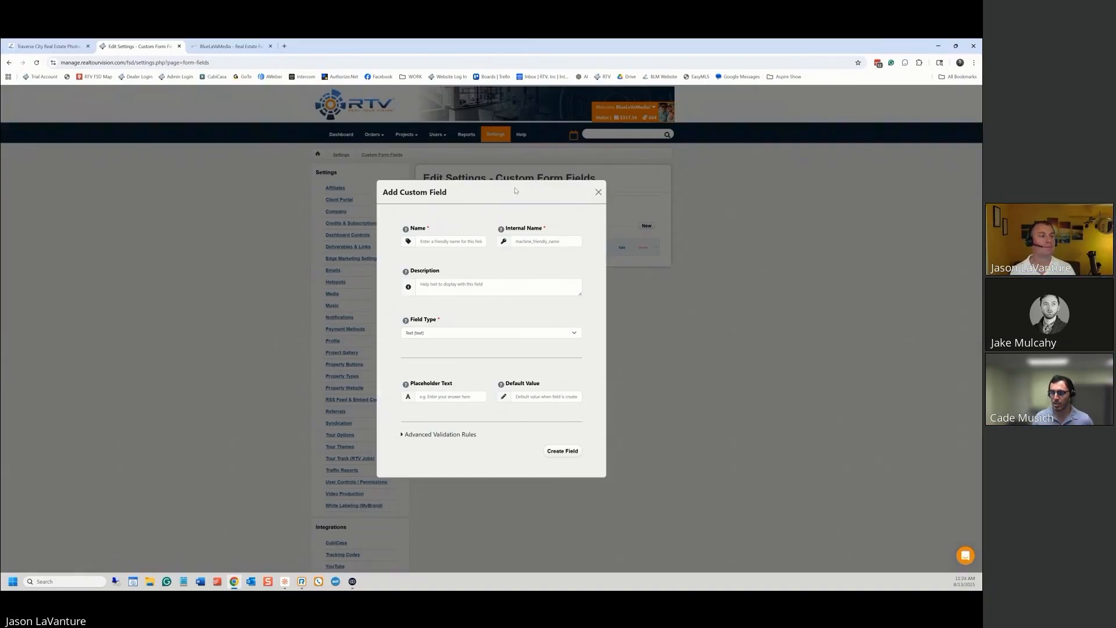
# Enter name 'Project Must Haves', internal name must_haves, and a description about what to capture during the shoot
pyautogui.click(451, 241)
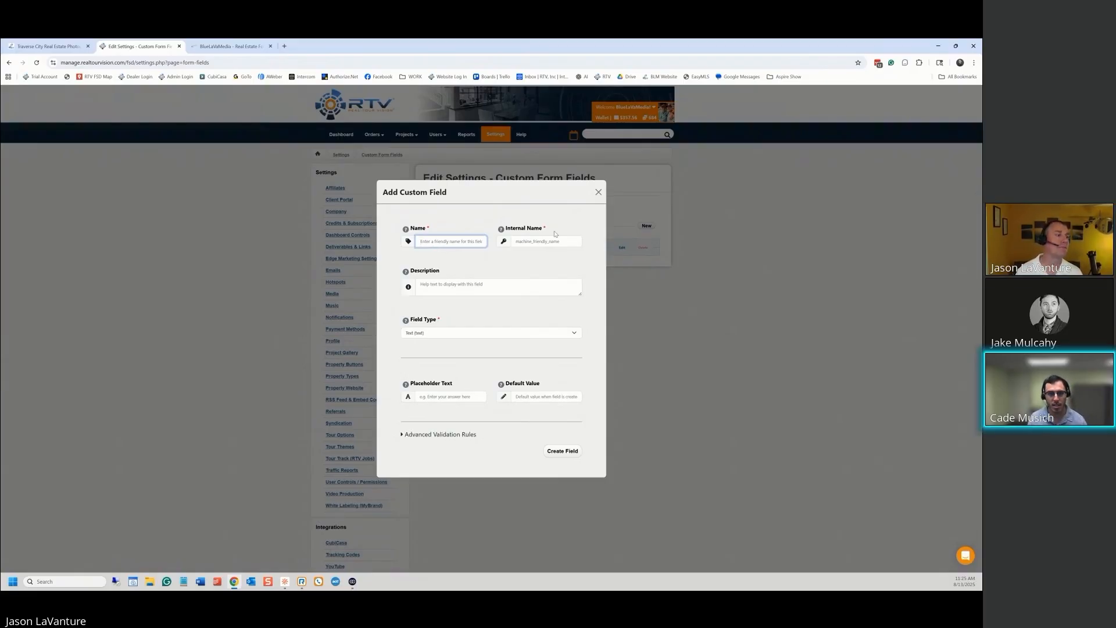
pyautogui.write('Project Must Haves')
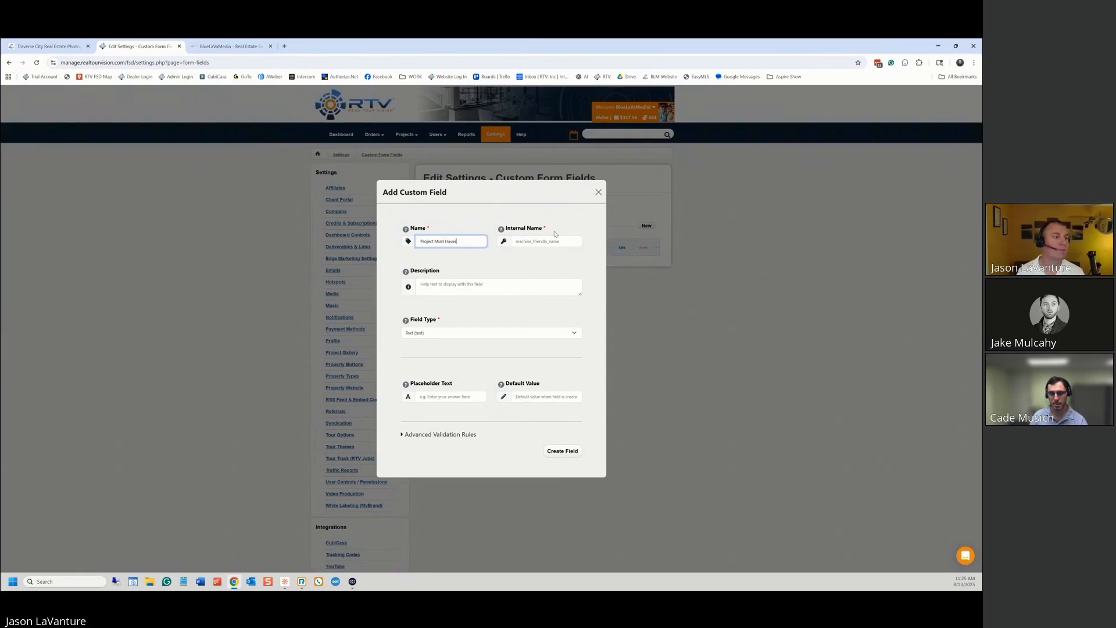
pyautogui.click(544, 241)
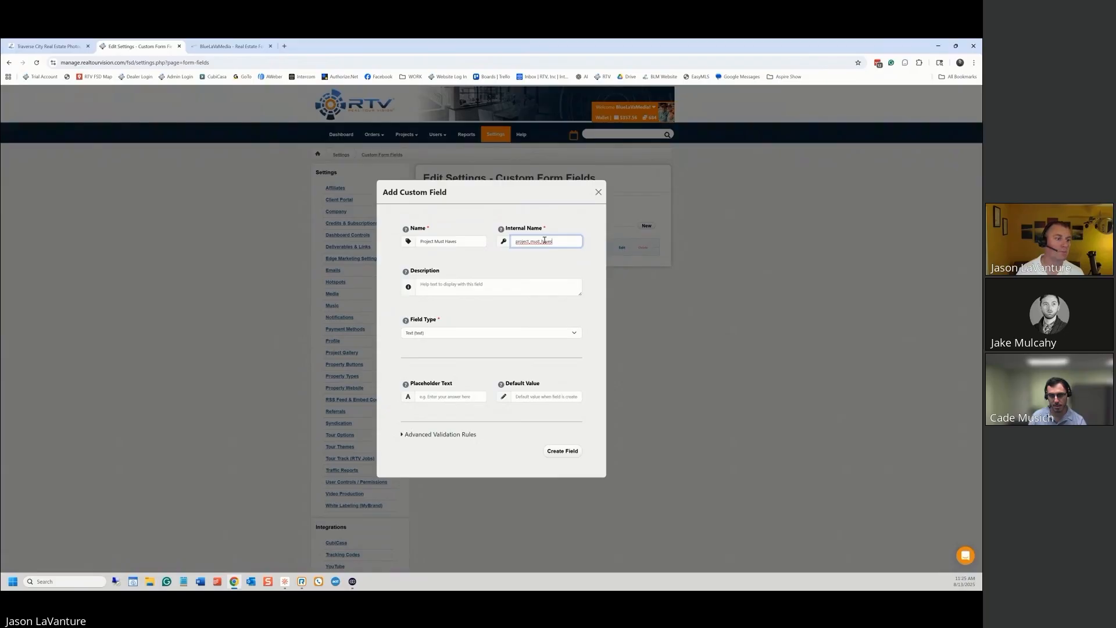
pyautogui.press('BackSpace')
pyautogui.press('BackSpace')
pyautogui.press('BackSpace')
pyautogui.press('BackSpace')
pyautogui.press('BackSpace')
pyautogui.press('BackSpace')
pyautogui.press('BackSpace')
pyautogui.press('BackSpace')
pyautogui.press('BackSpace')
pyautogui.press('BackSpace')
pyautogui.press('BackSpace')
pyautogui.press('BackSpace')
pyautogui.press('BackSpace')
pyautogui.press('BackSpace')
pyautogui.press('BackSpace')
pyautogui.press('BackSpace')
pyautogui.write('must_hav')
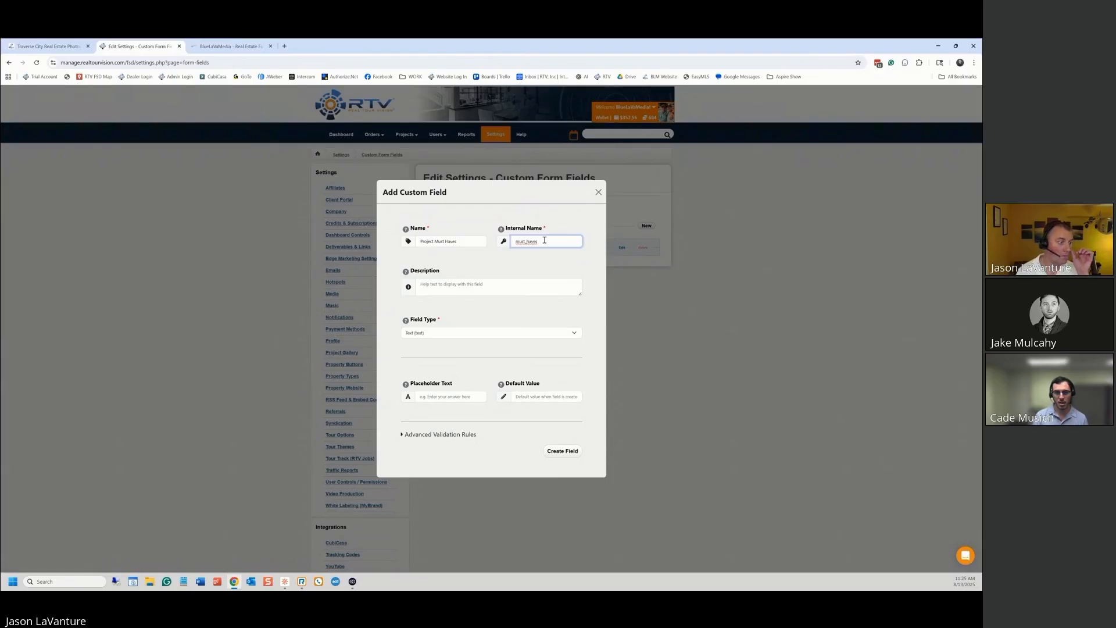
pyautogui.click(491, 286)
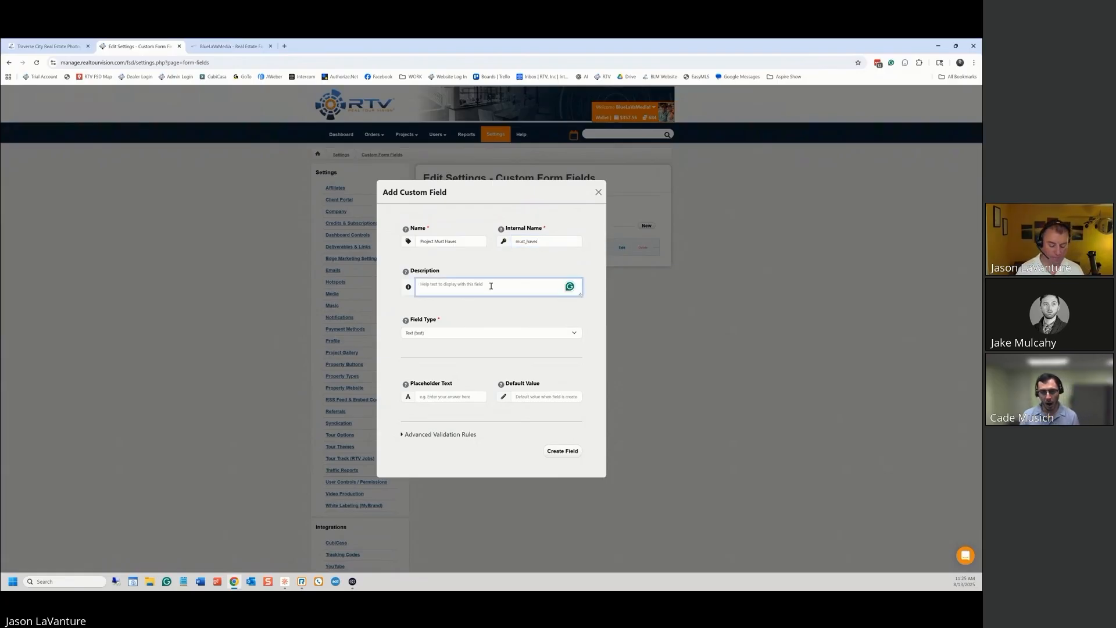
pyautogui.write('Please ')
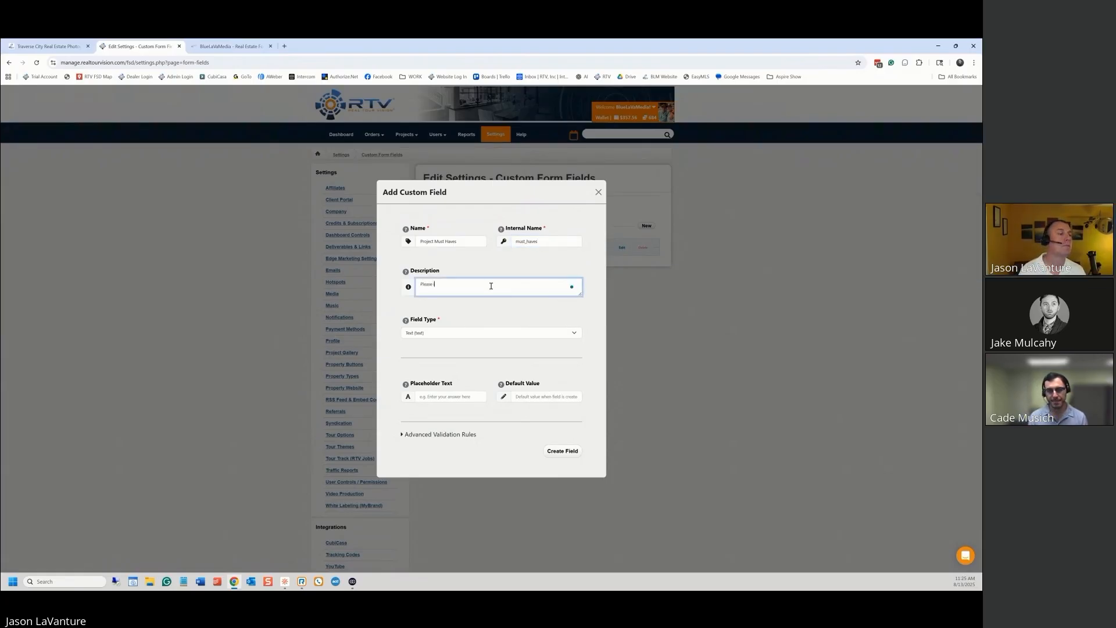
pyautogui.write('indicate here')
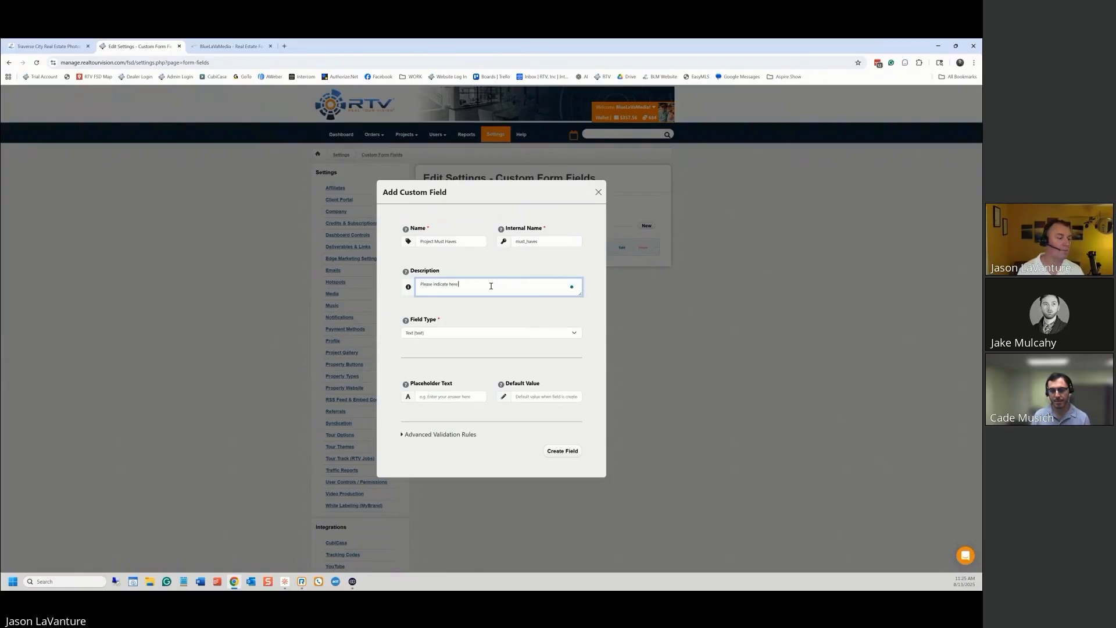
pyautogui.write(' anything w')
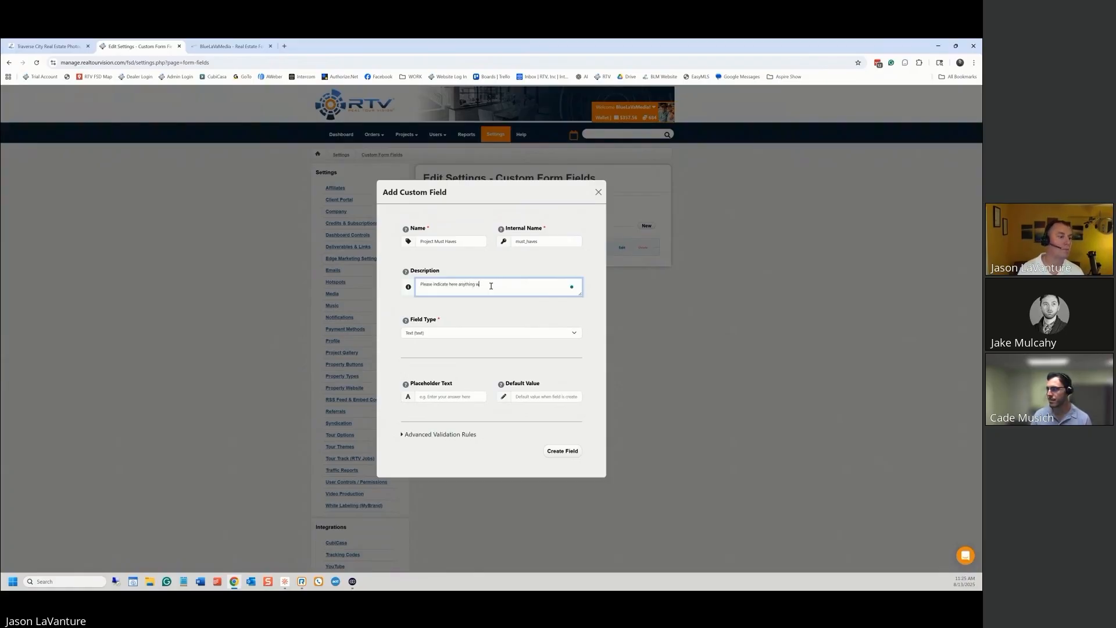
pyautogui.write('e should b')
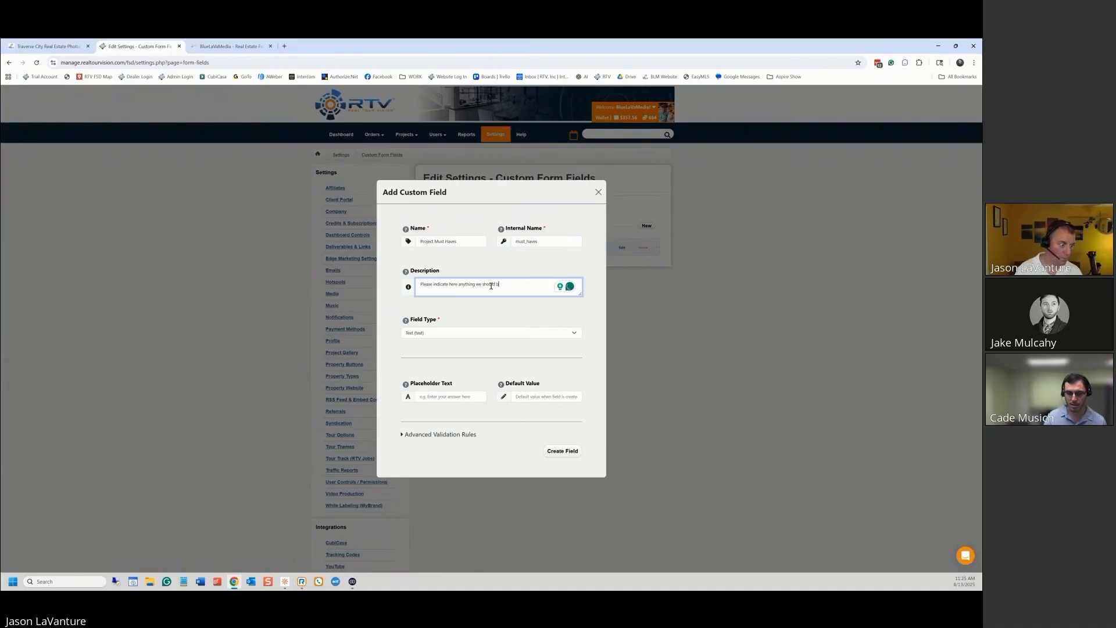
pyautogui.write('e sure to c')
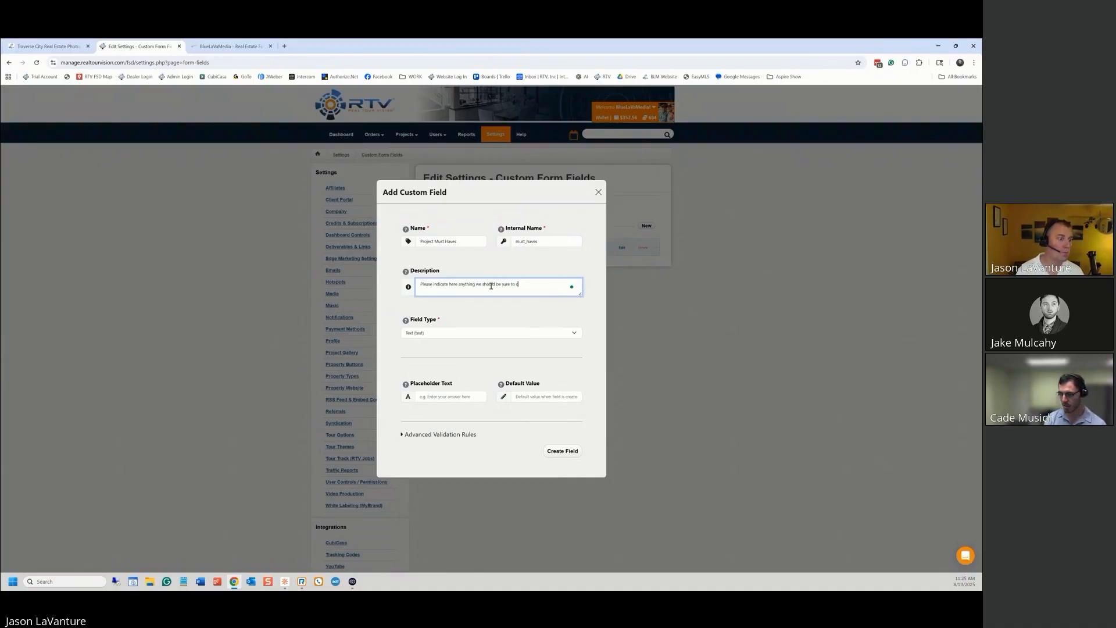
pyautogui.write('apture during the p')
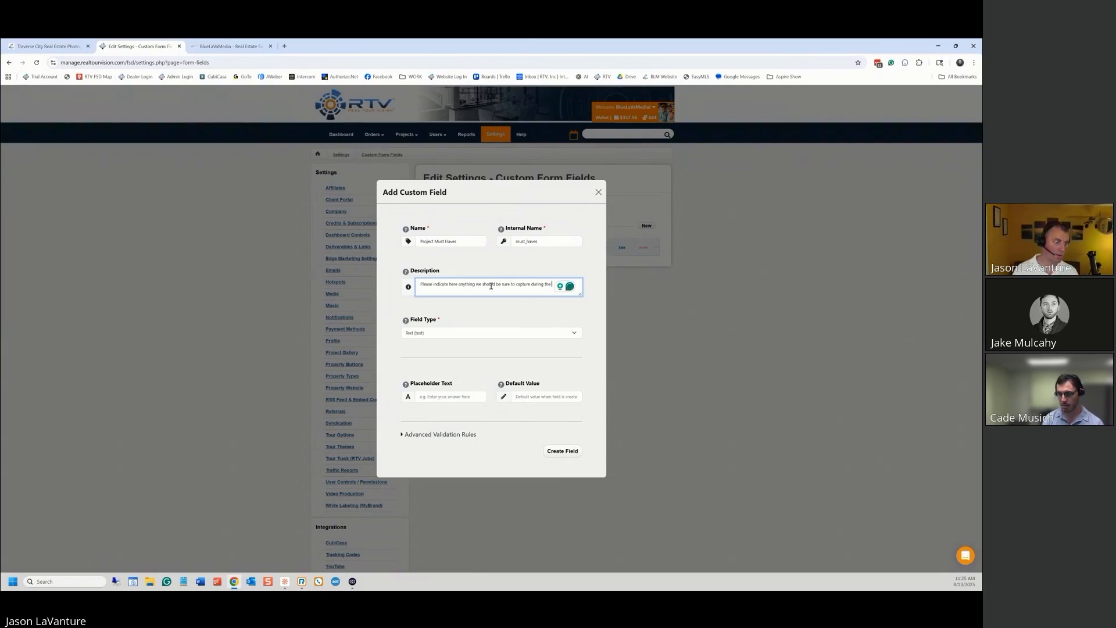
pyautogui.write('shoot')
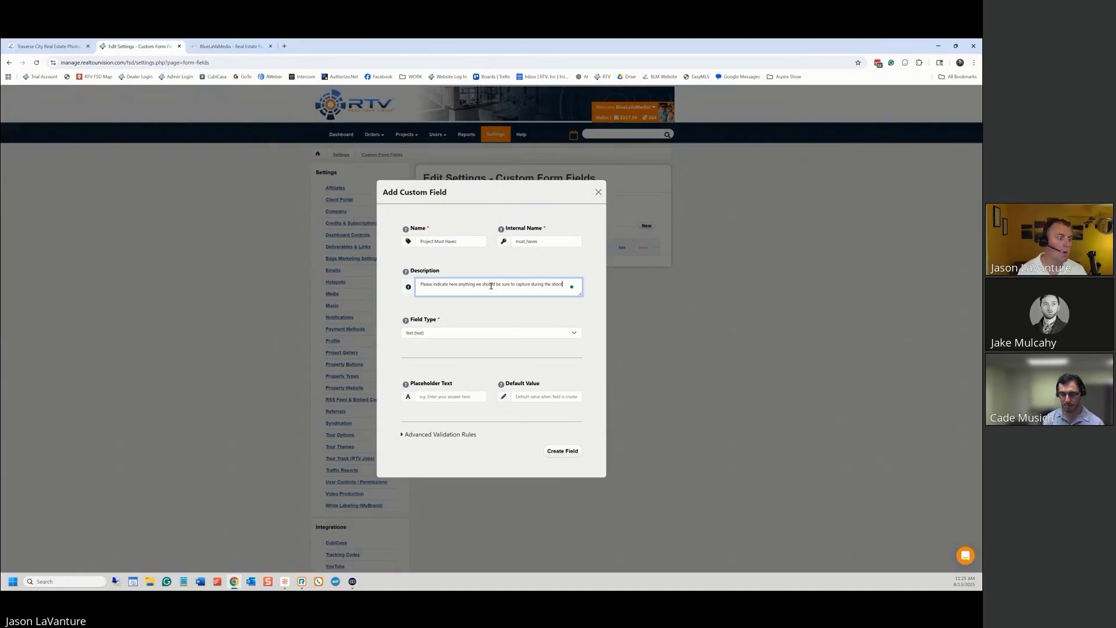
# Rename the field 'Project Must Haves & Avoids' with internal name must_haves_avoids
pyautogui.click(465, 240)
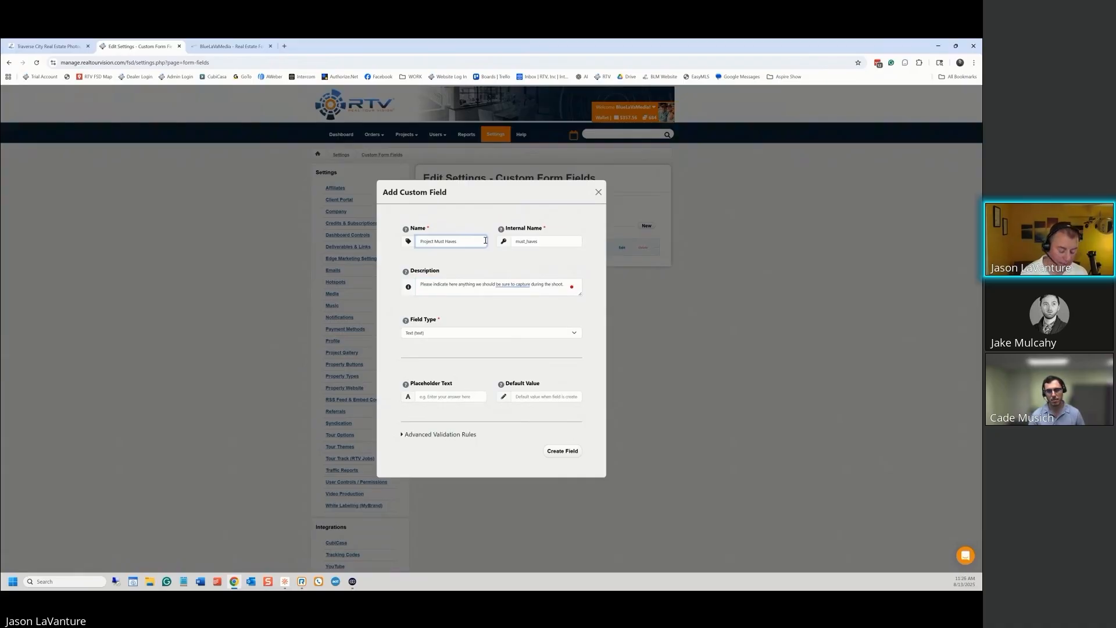
pyautogui.write('& Avoids')
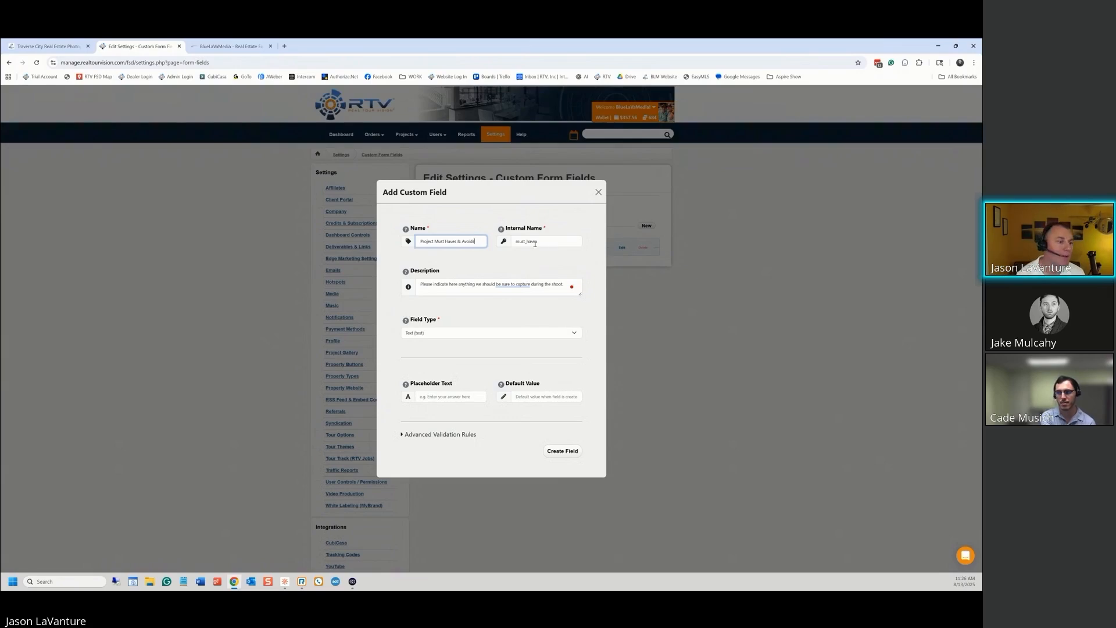
pyautogui.click(547, 240)
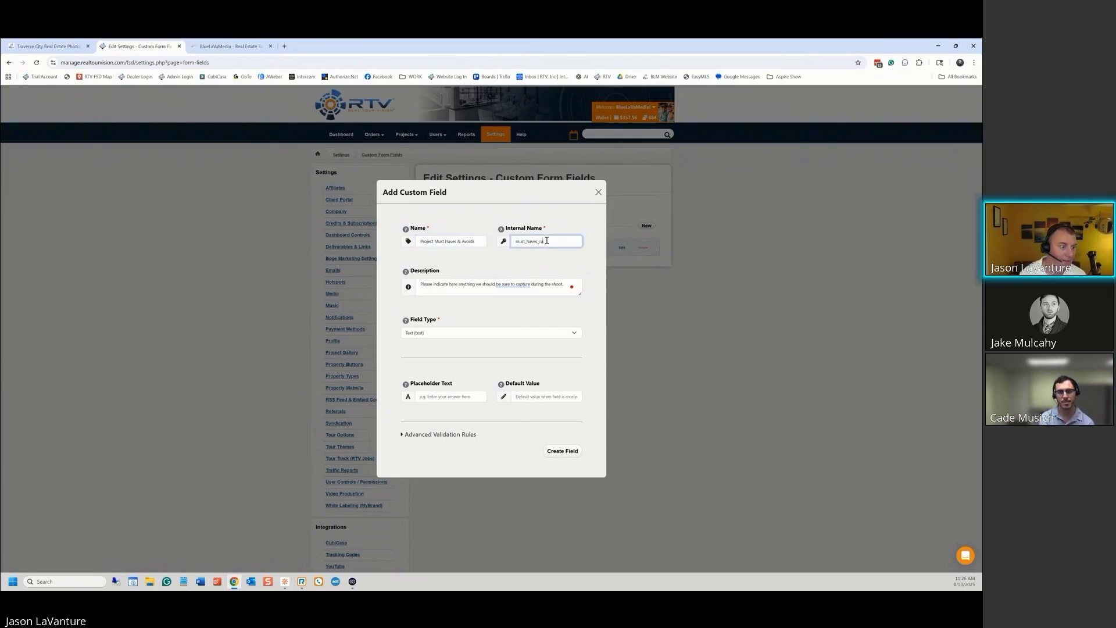
pyautogui.press('BackSpace')
pyautogui.press('BackSpace')
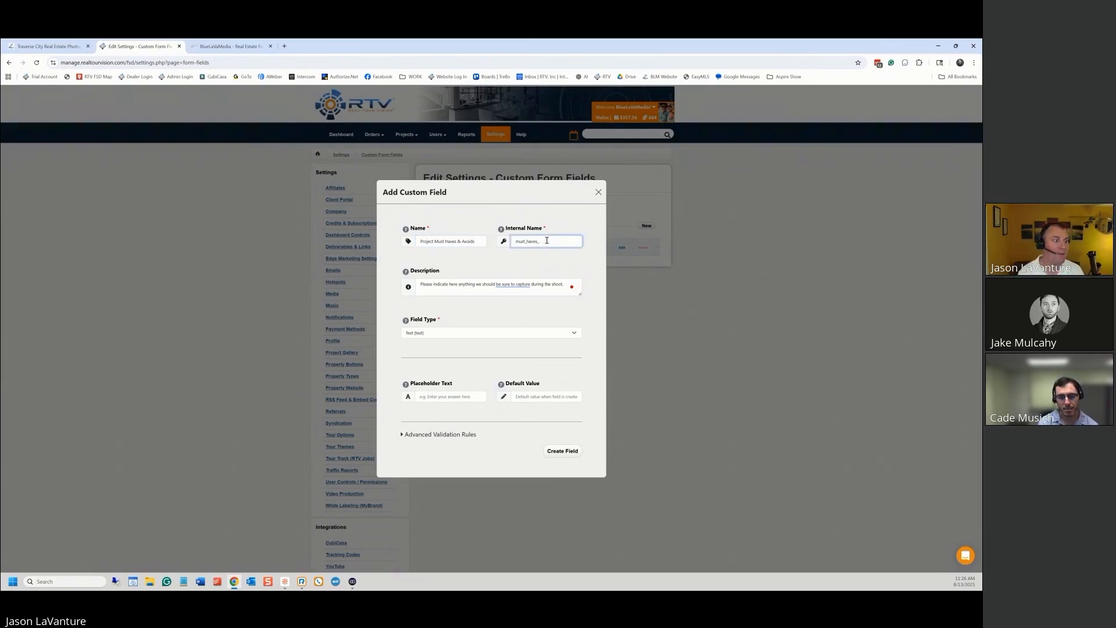
pyautogui.write('avoids')
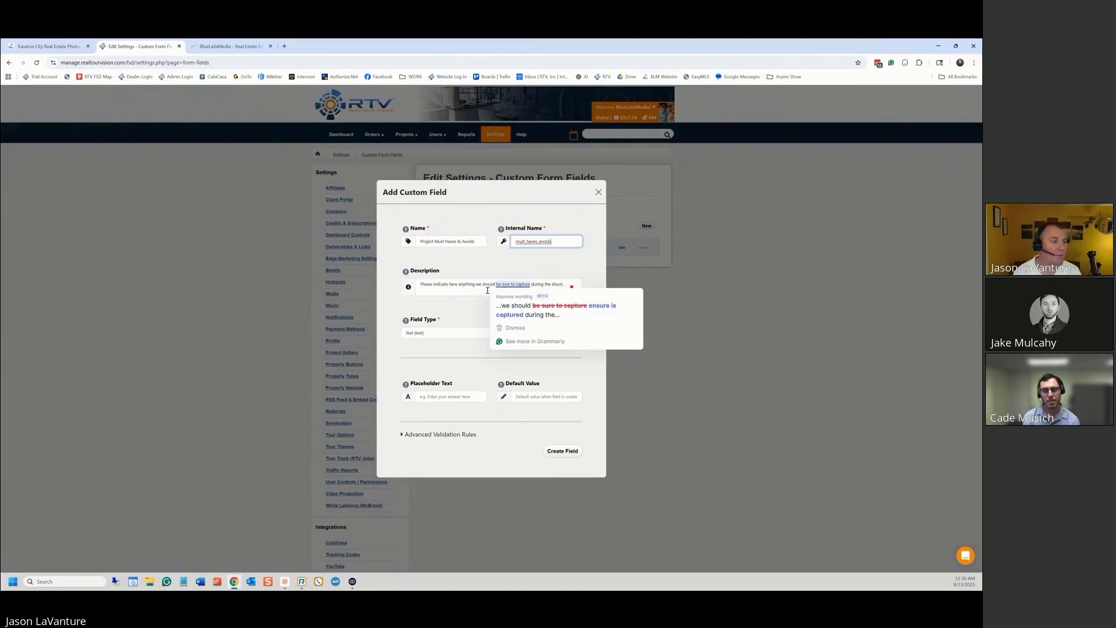
# Reword the description to cover what should be captured or avoided, drop 'here', and create the field
pyautogui.moveTo(486, 279)
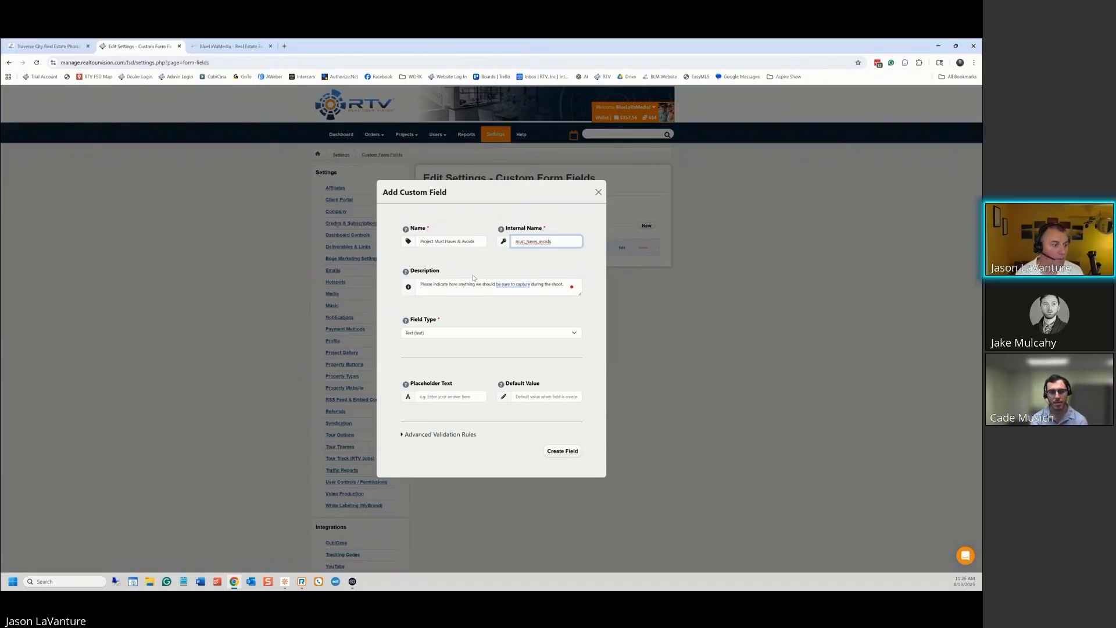
pyautogui.click(601, 305)
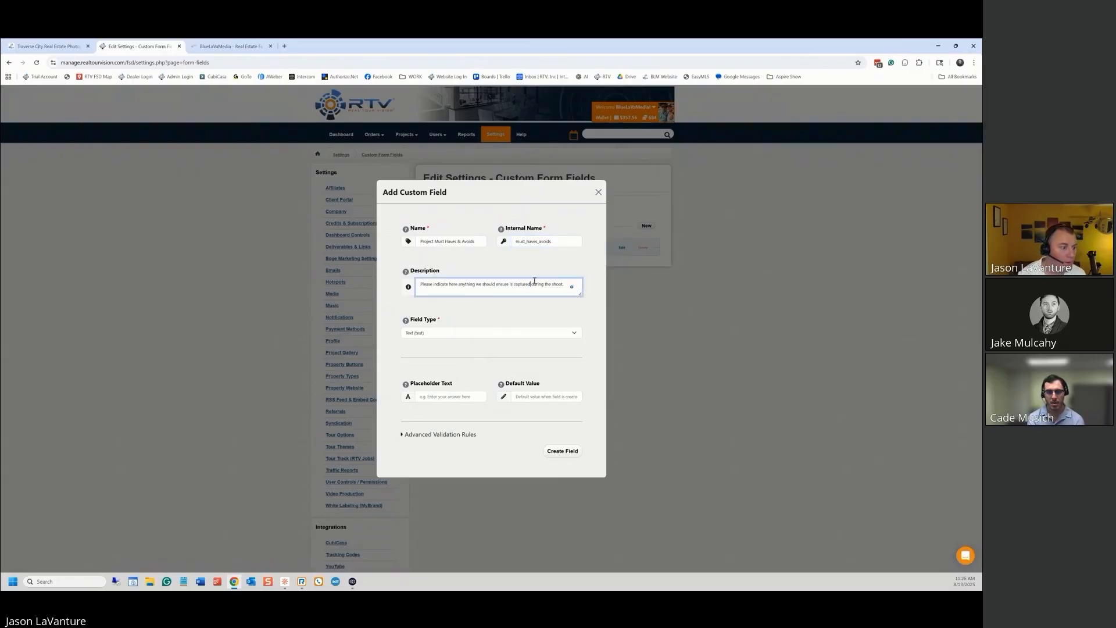
pyautogui.write('or avoids')
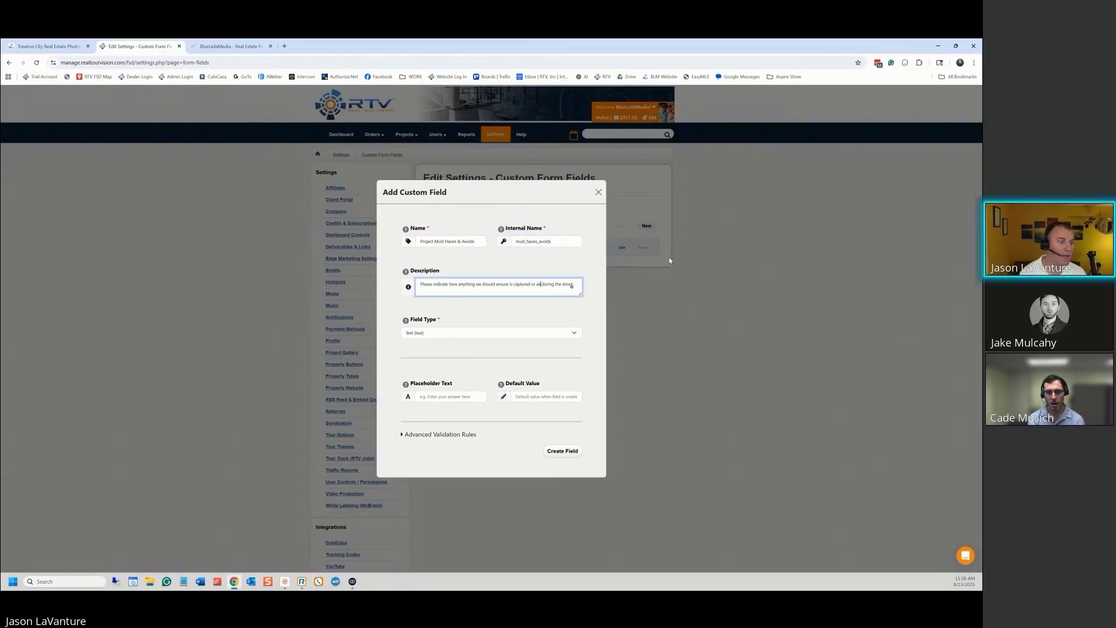
pyautogui.press('BackSpace')
pyautogui.write('ed')
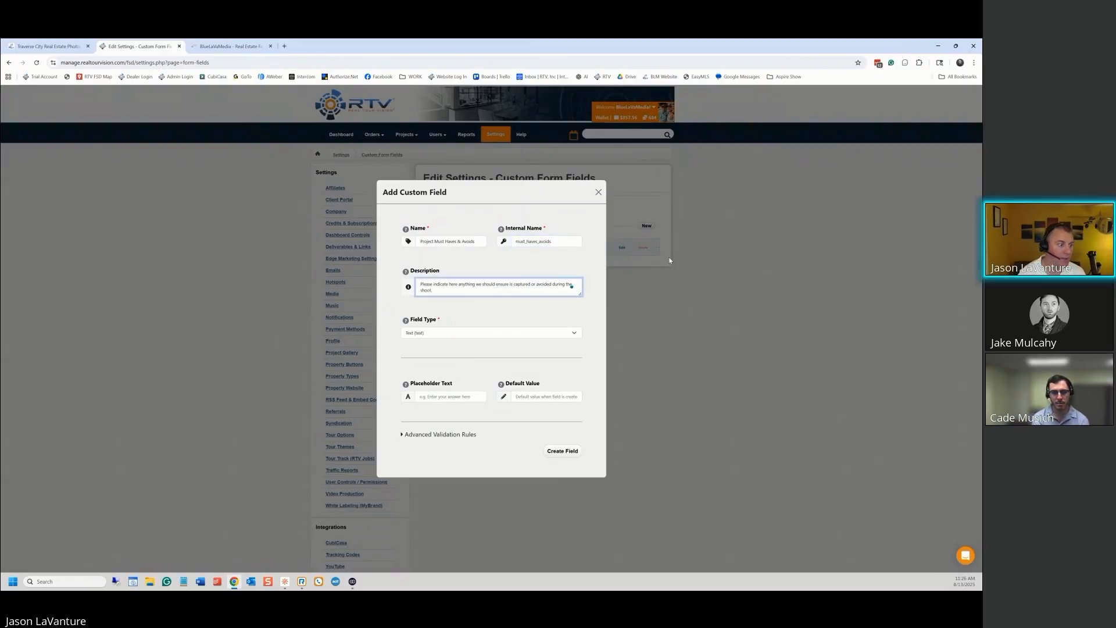
pyautogui.press('Down')
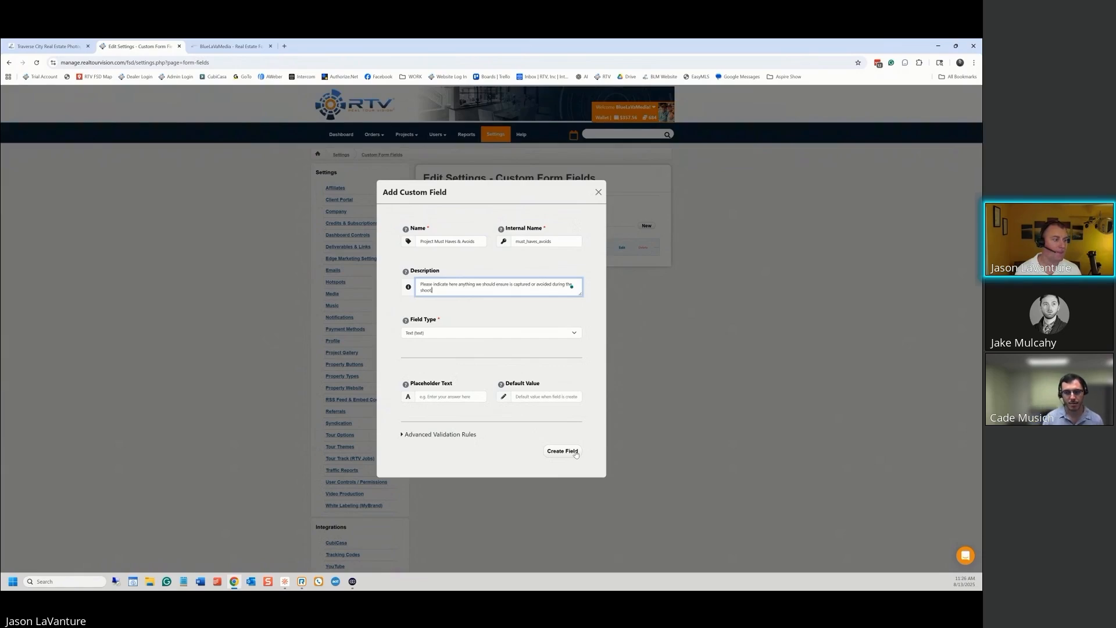
pyautogui.click(458, 284)
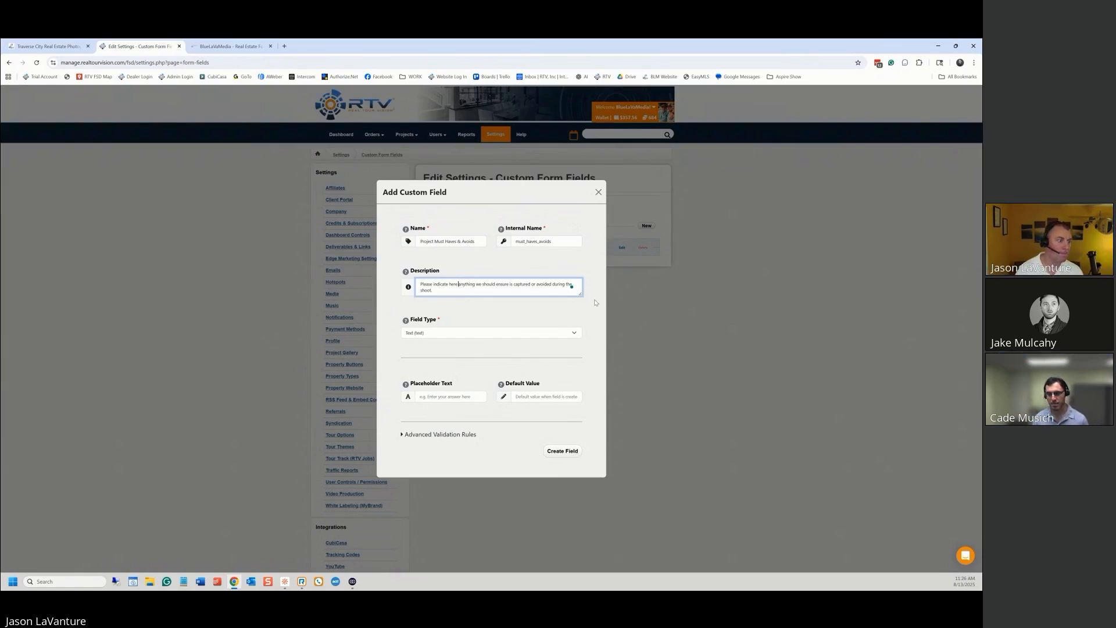
pyautogui.press('BackSpace')
pyautogui.press('BackSpace')
pyautogui.press('BackSpace')
pyautogui.press('BackSpace')
pyautogui.press('BackSpace')
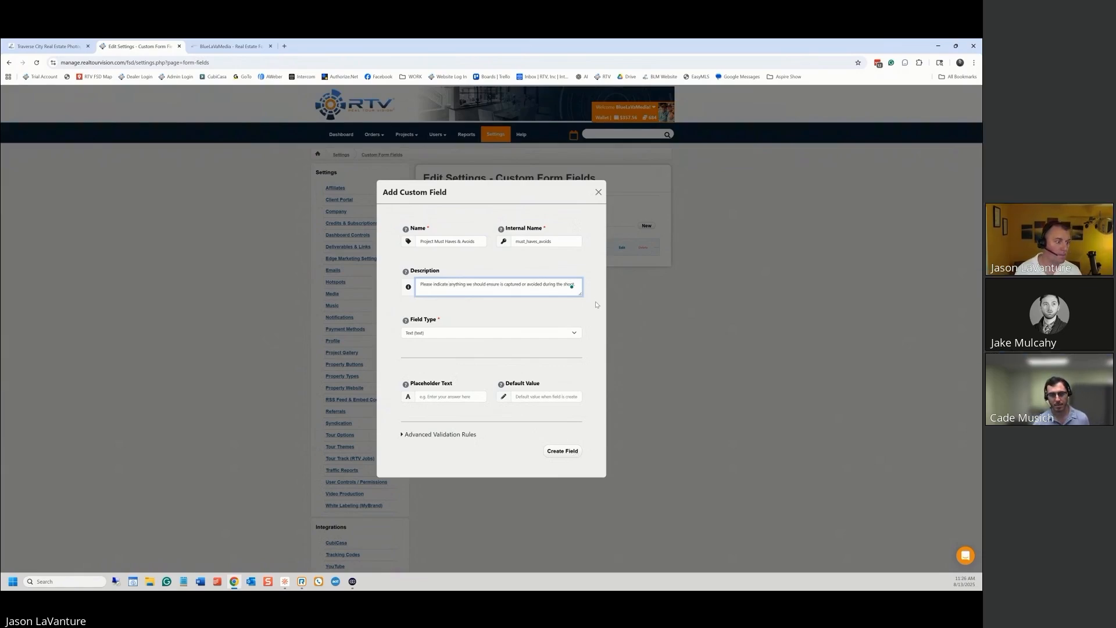
pyautogui.click(563, 451)
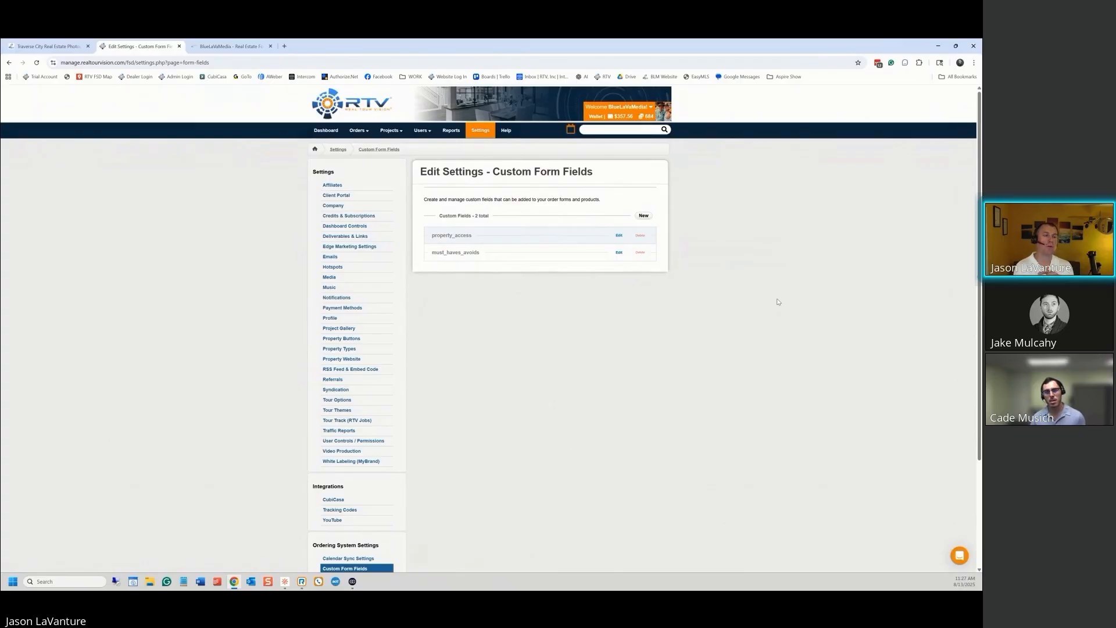
# Switch to the BlueLaVaMedia order form at its Additional Details step
pyautogui.click(214, 46)
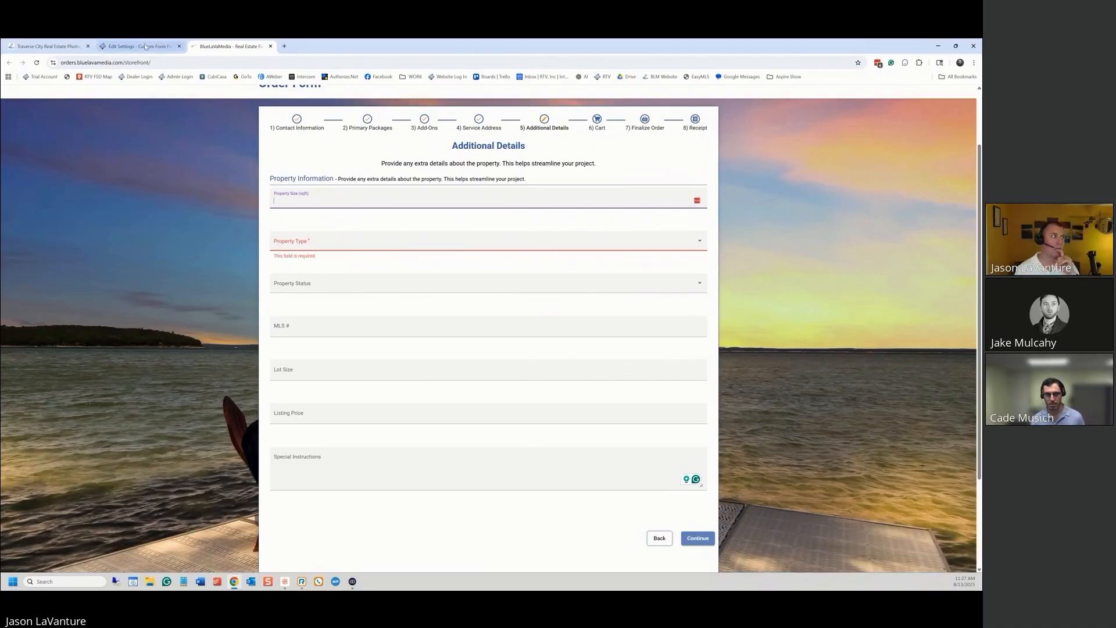
# Return to the Edit Settings - Custom Form Fields tab listing property_access and must_haves_avoids
pyautogui.click(148, 47)
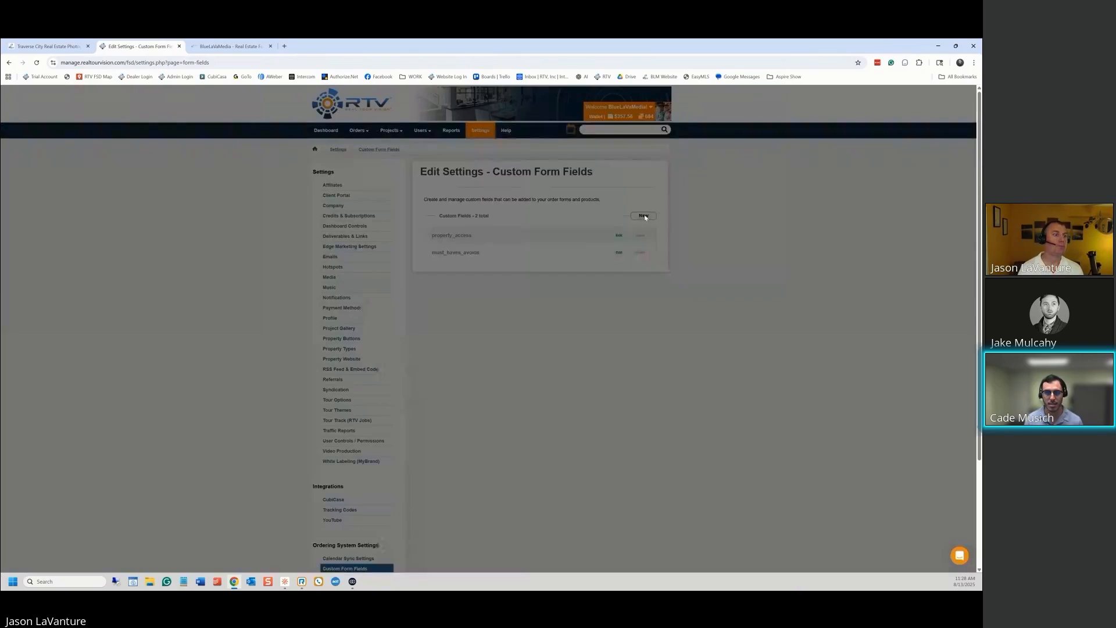
# Start a new field: internal name drone_property_lines, name 'Would you like property lines added to your order'
pyautogui.click(646, 216)
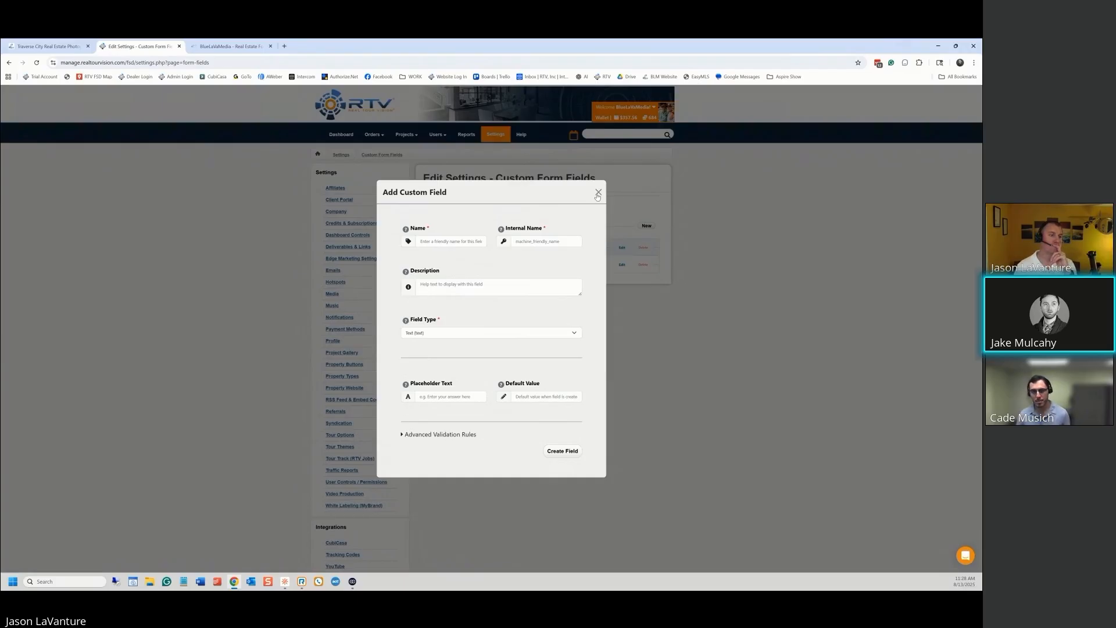
pyautogui.click(438, 243)
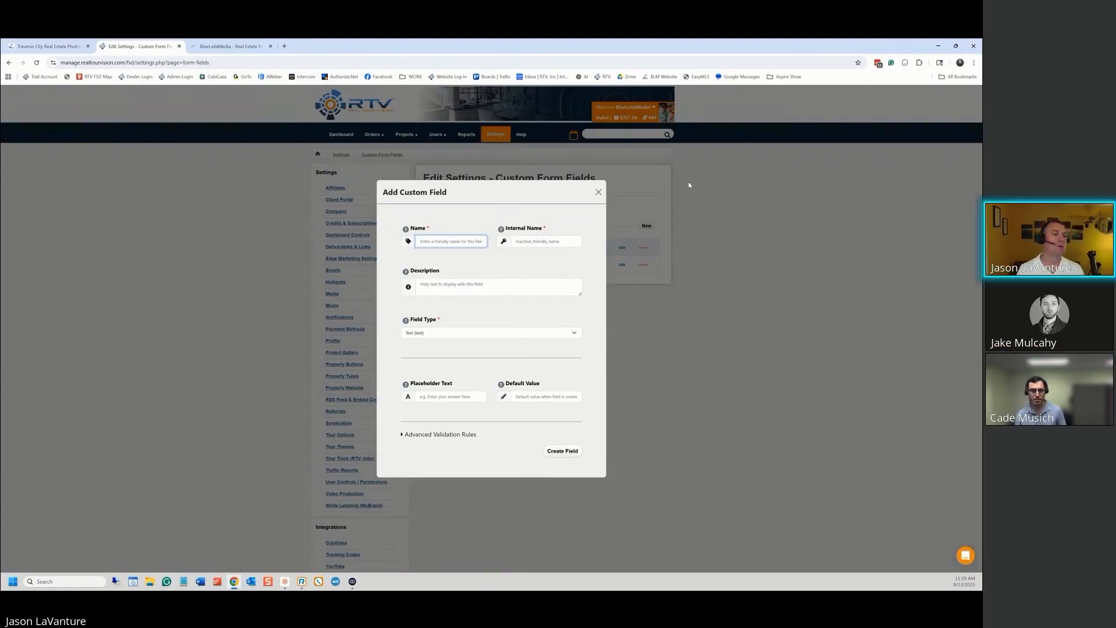
pyautogui.click(522, 242)
pyautogui.write('drone')
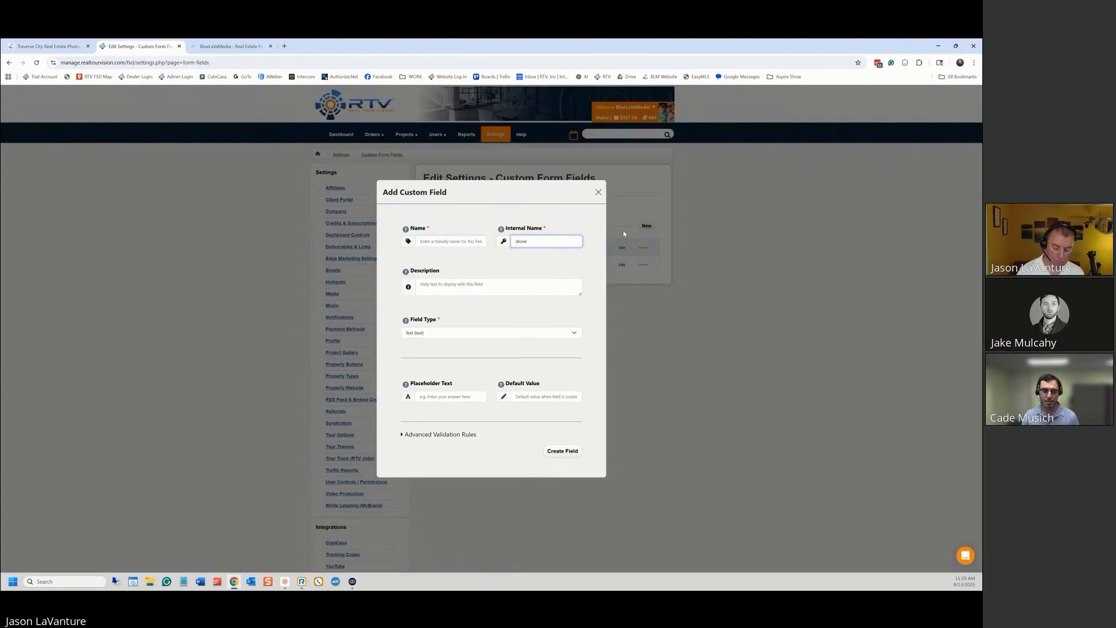
pyautogui.write('_property')
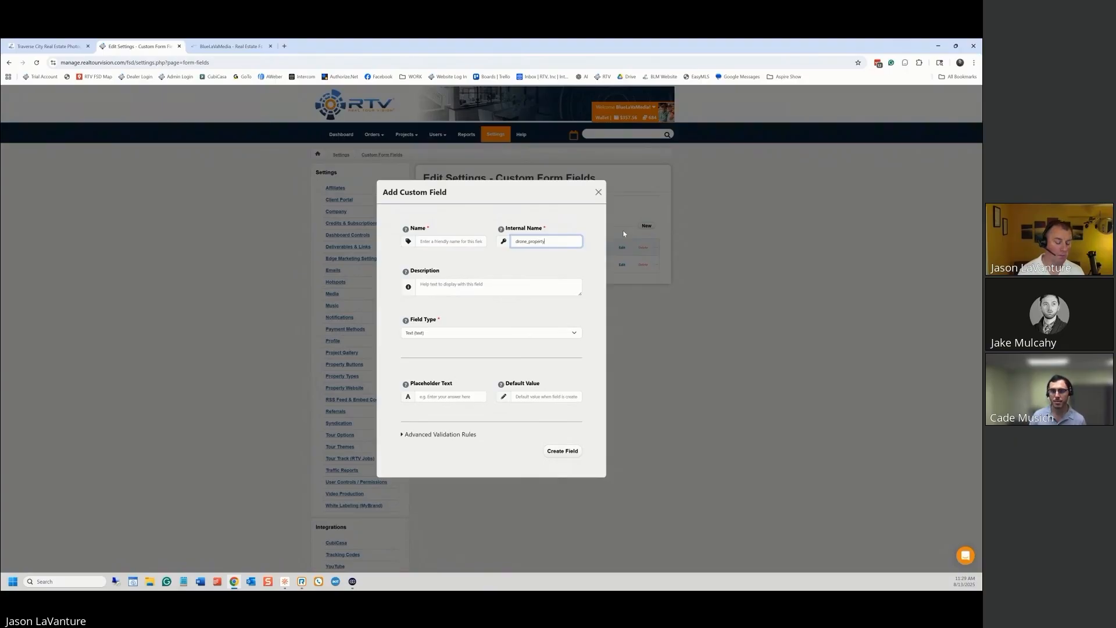
pyautogui.write('_lines')
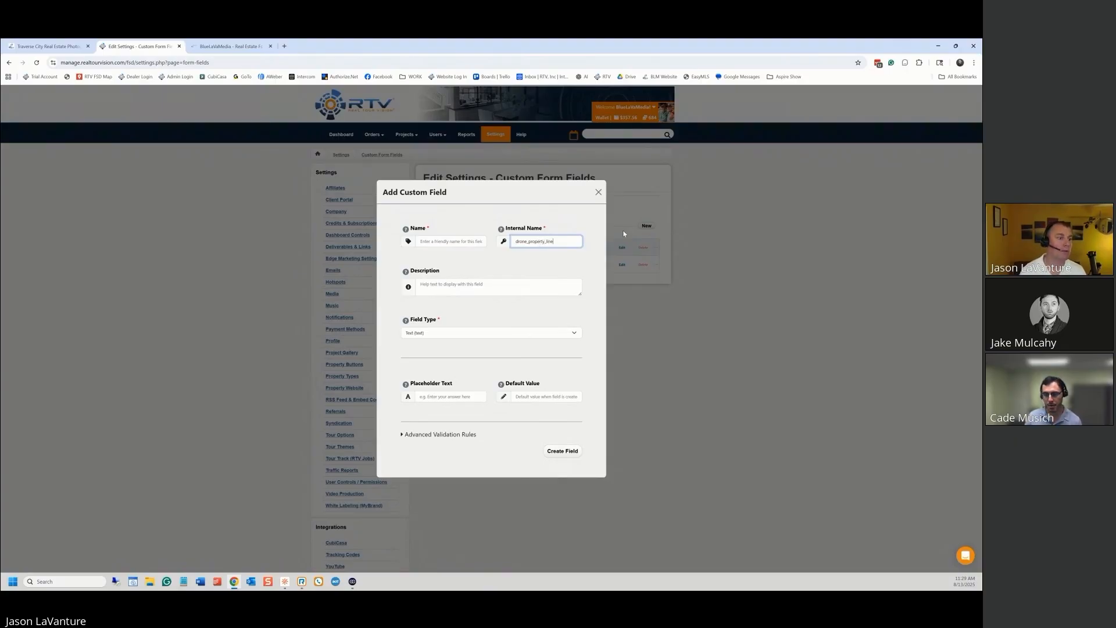
pyautogui.click(427, 243)
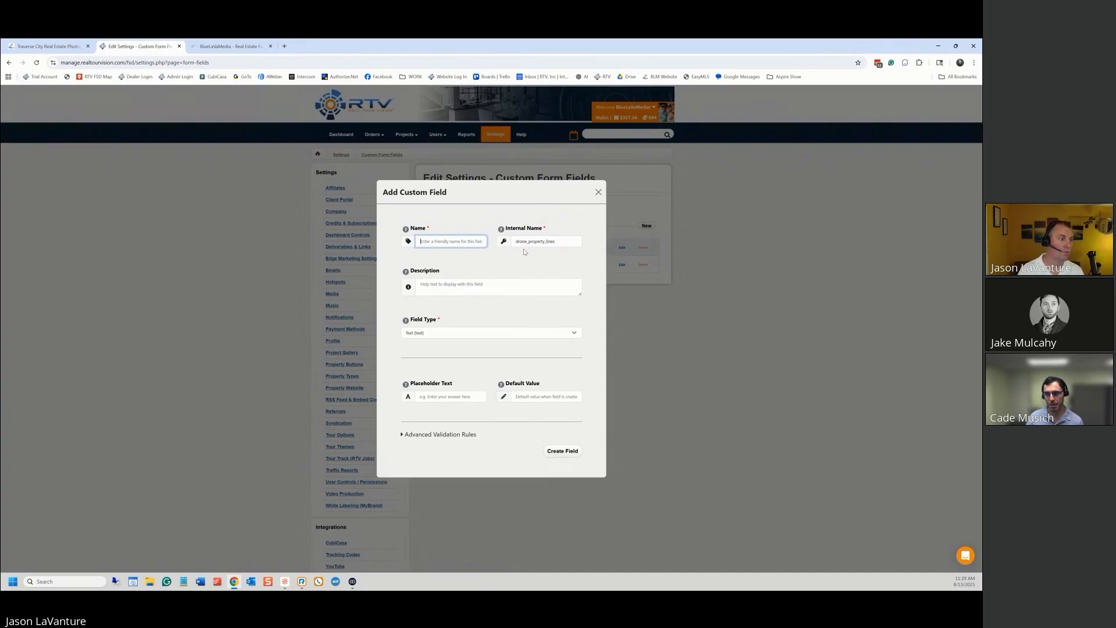
pyautogui.write('W')
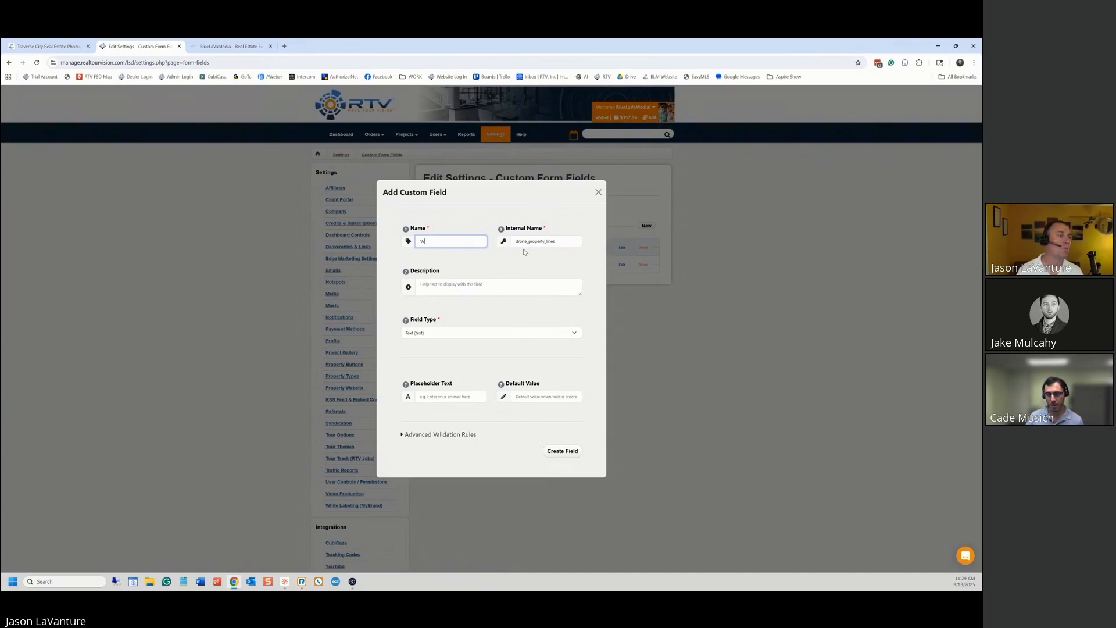
pyautogui.write('ould you like')
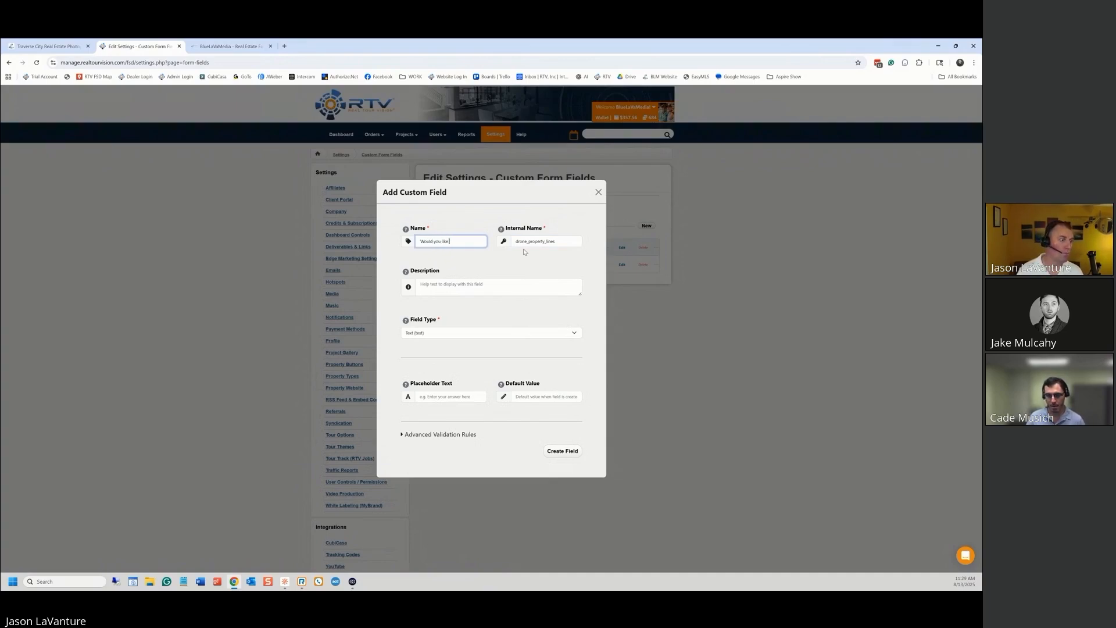
pyautogui.write(' prope')
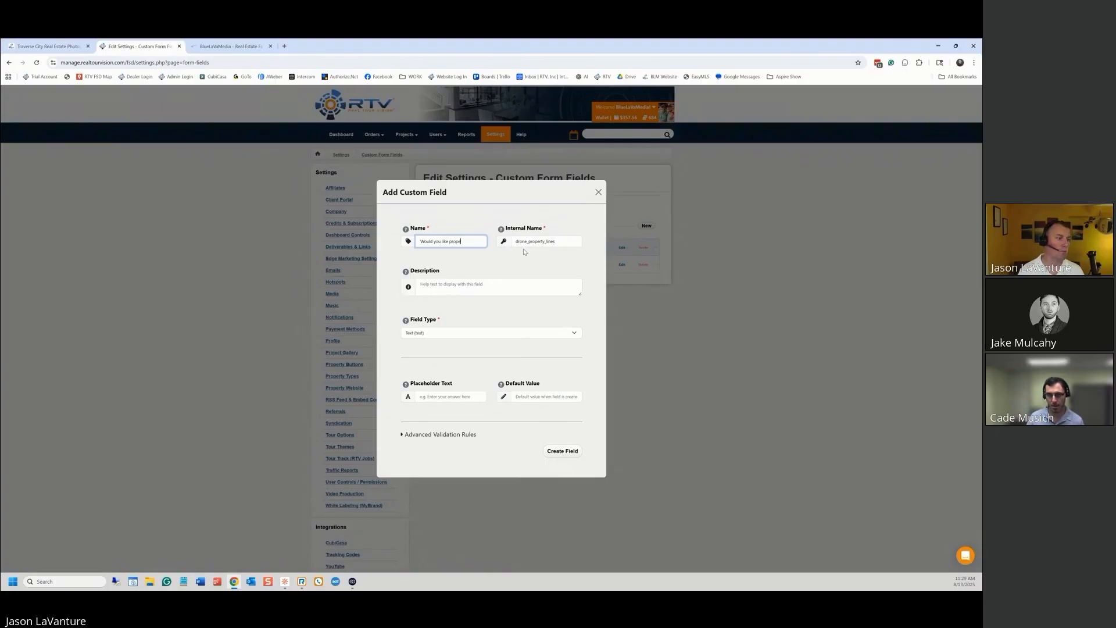
pyautogui.write('rty lines add')
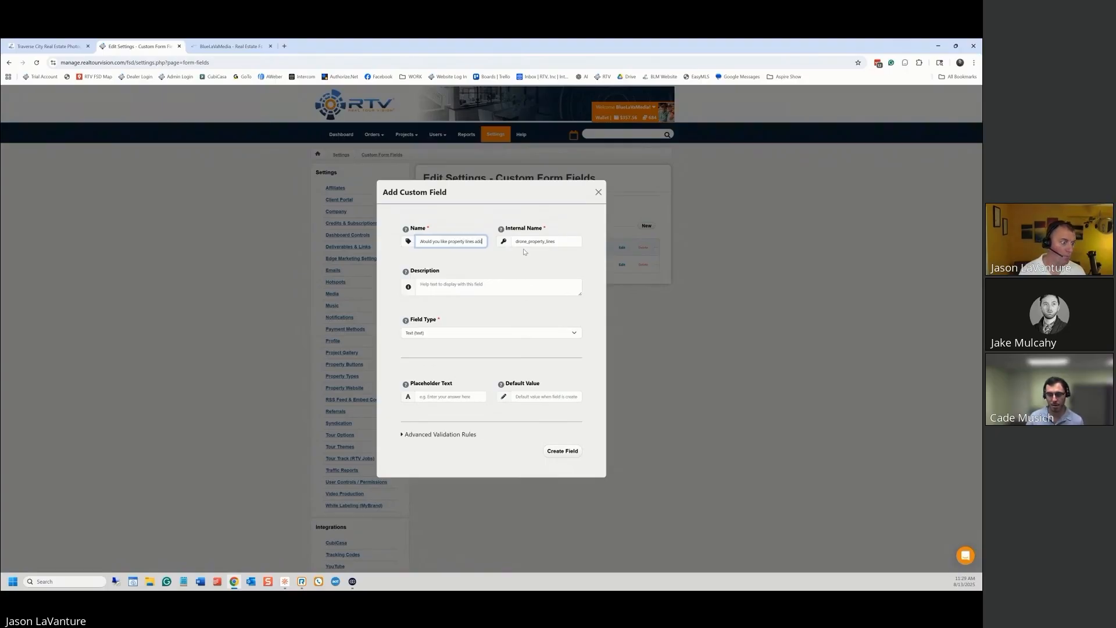
pyautogui.write('ed to your orderty lines added to your order')
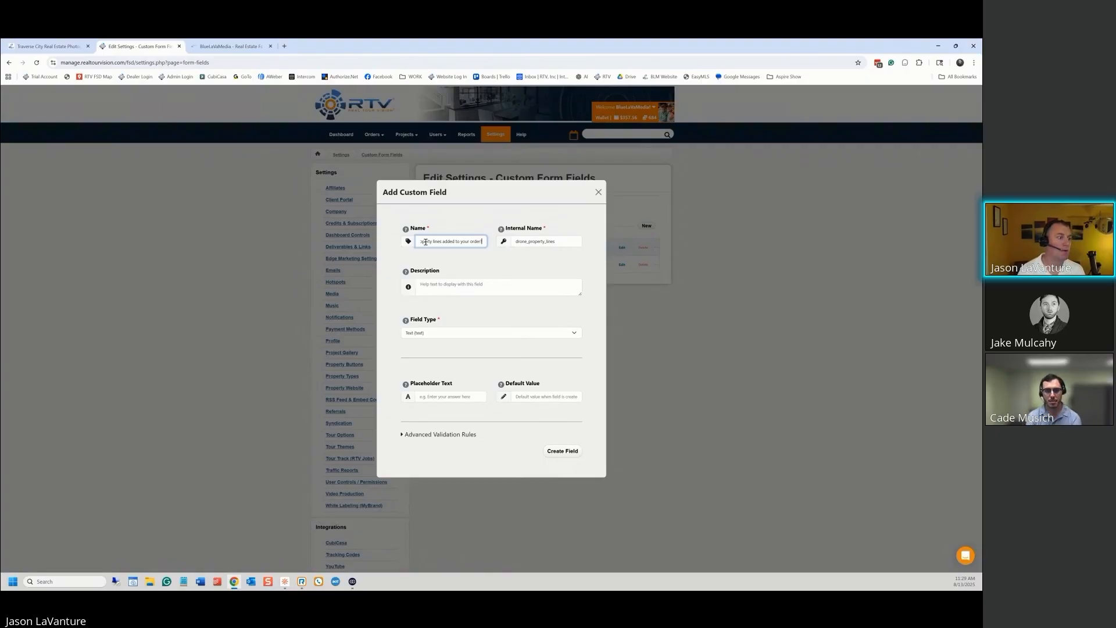
pyautogui.moveTo(432, 241); pyautogui.dragTo(491, 246)
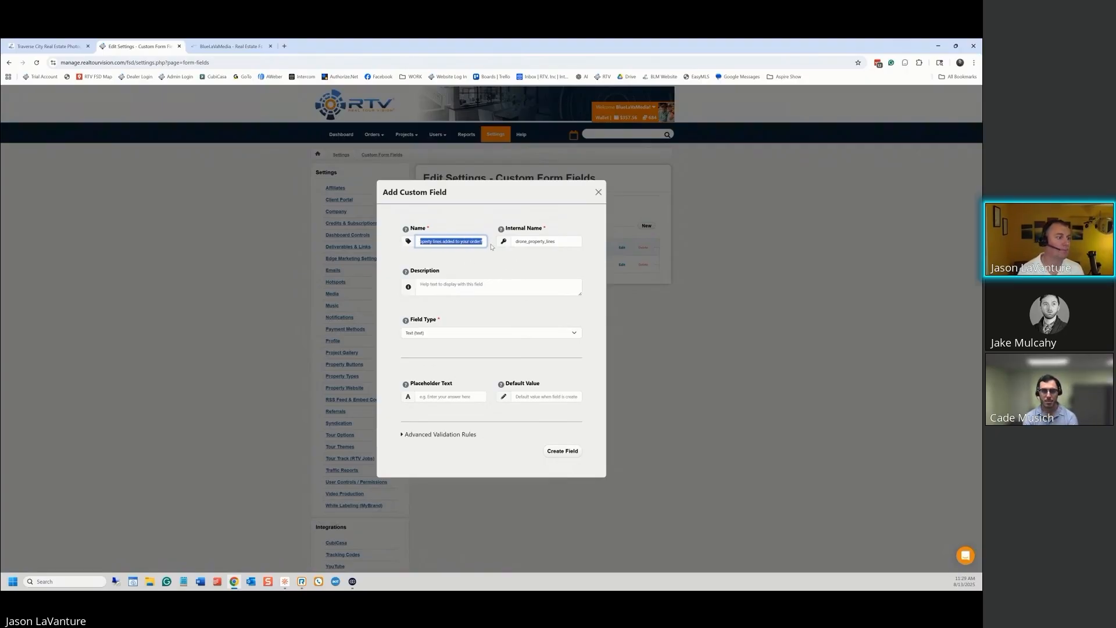
pyautogui.click(488, 284)
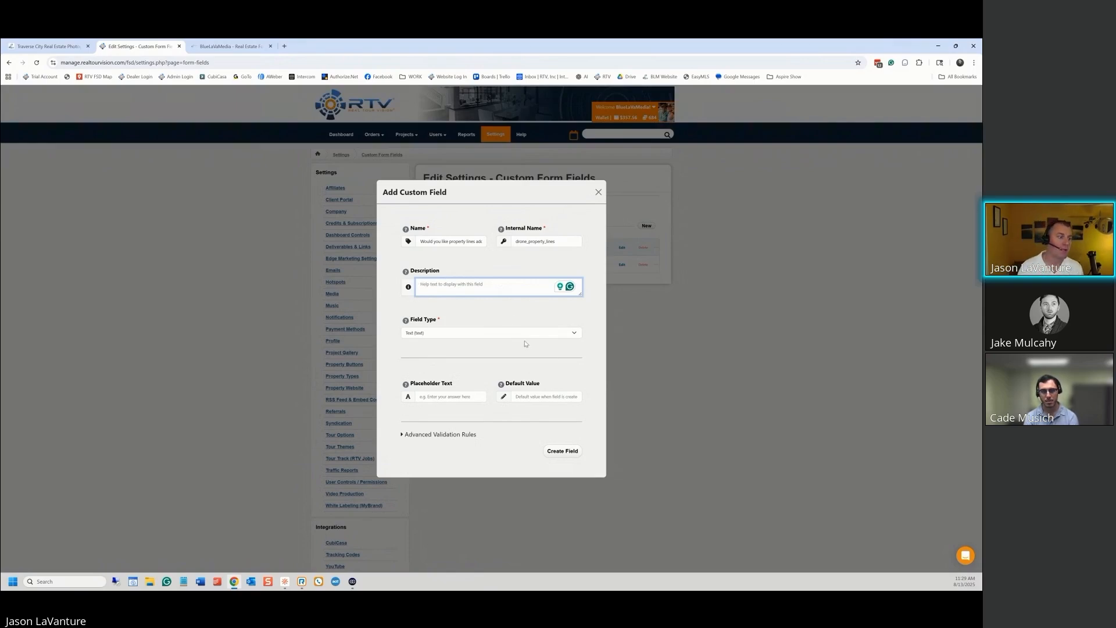
pyautogui.click(577, 336)
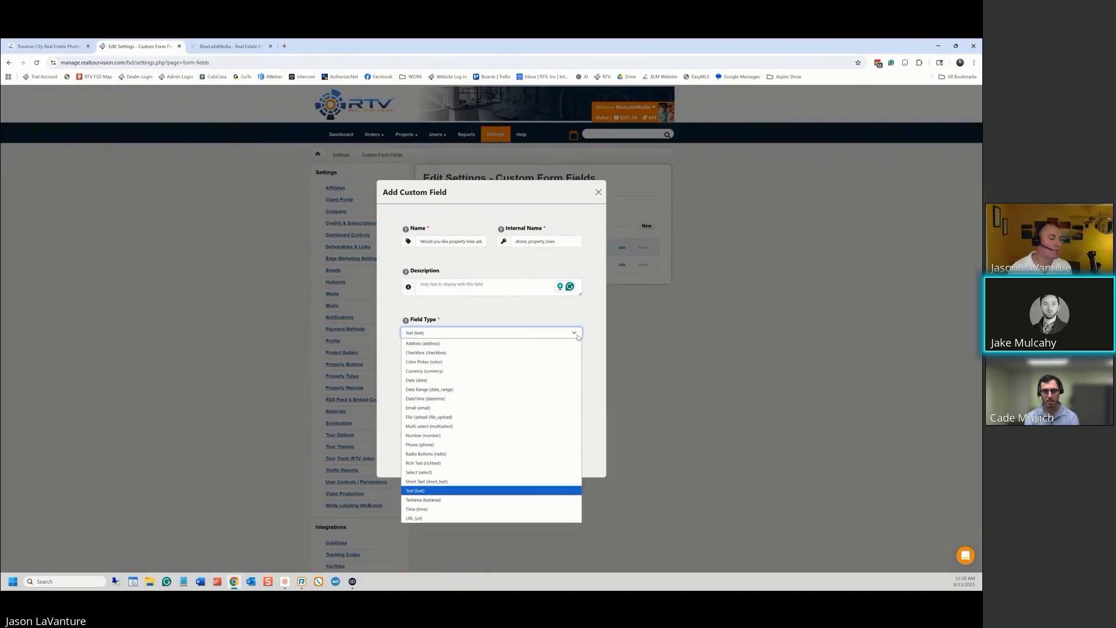
# Make the field a select type with a first option of value Y, label Yes
pyautogui.click(433, 472)
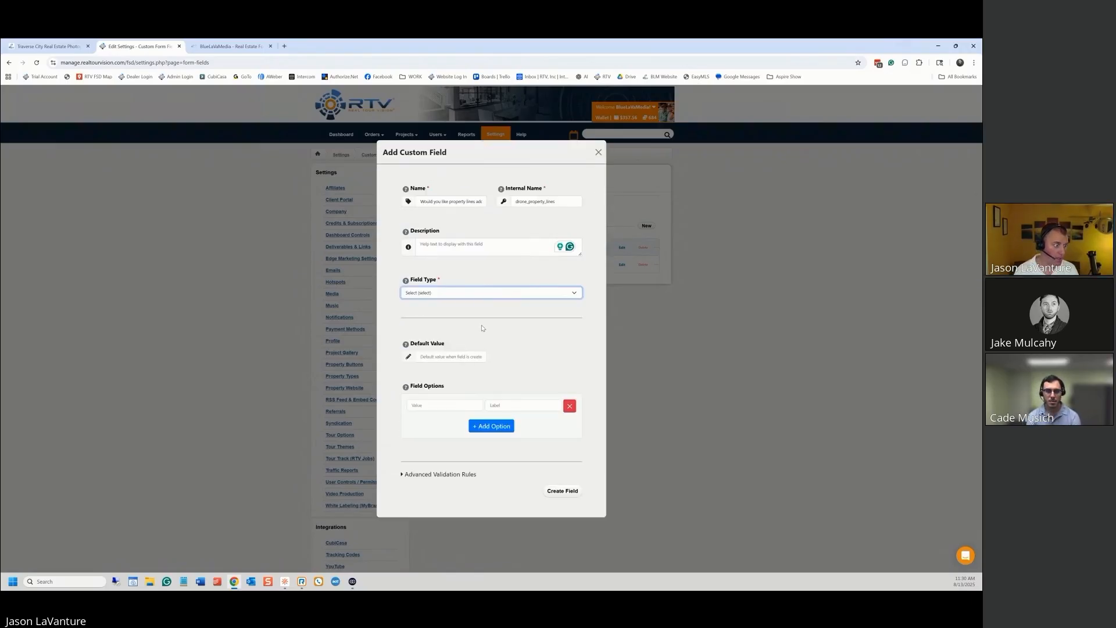
pyautogui.click(429, 408)
pyautogui.write('Yes')
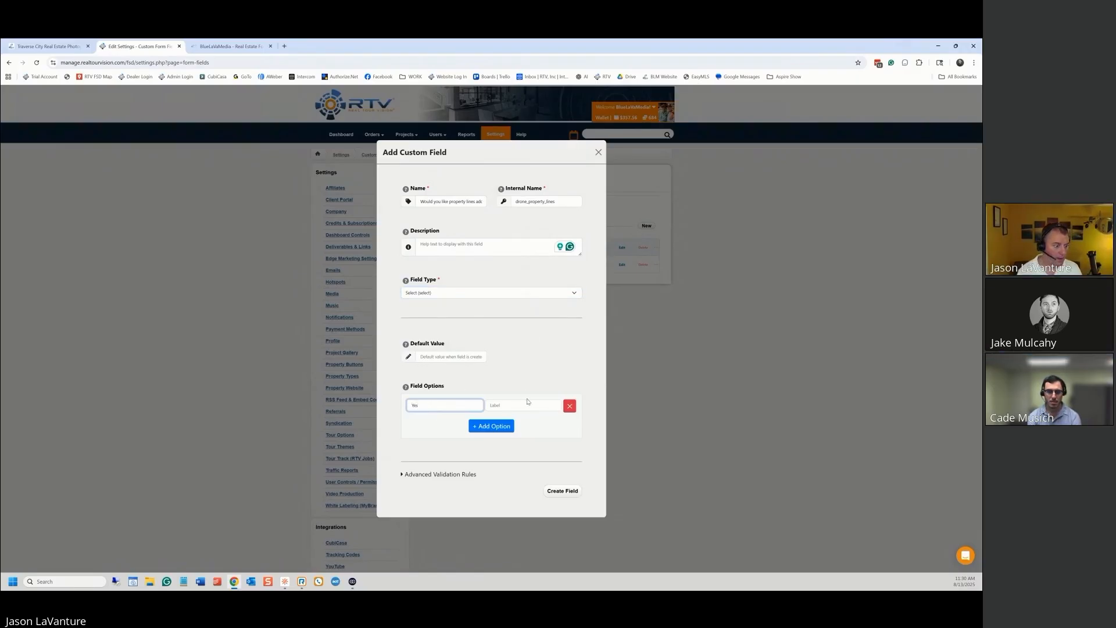
pyautogui.click(522, 404)
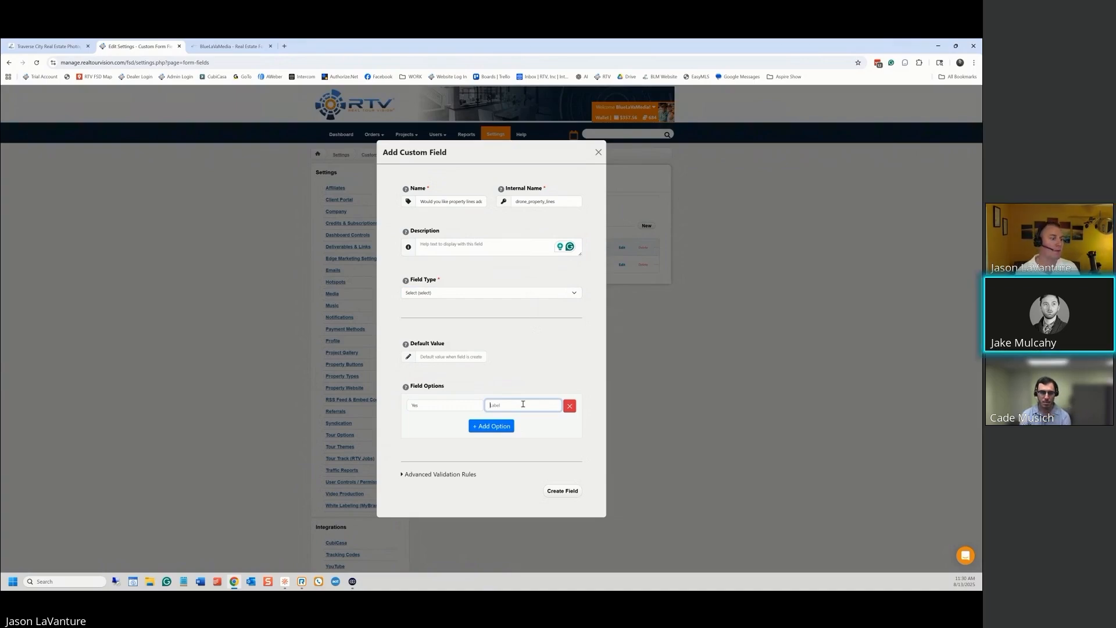
pyautogui.write('Yes')
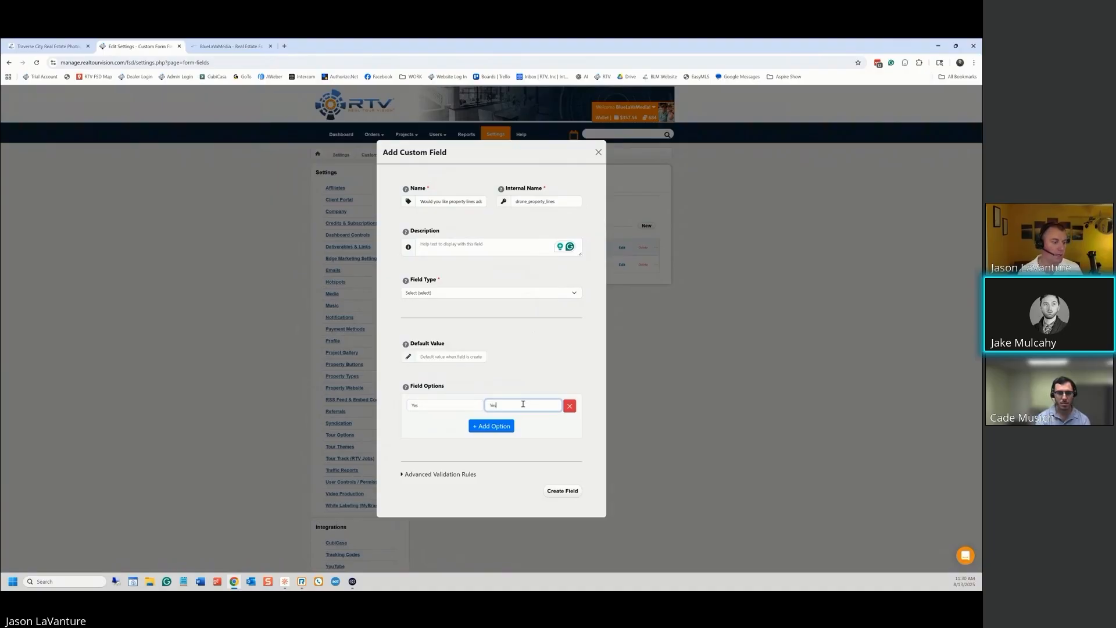
# Add a second option No / No and create the drone_property_lines field
pyautogui.click(485, 426)
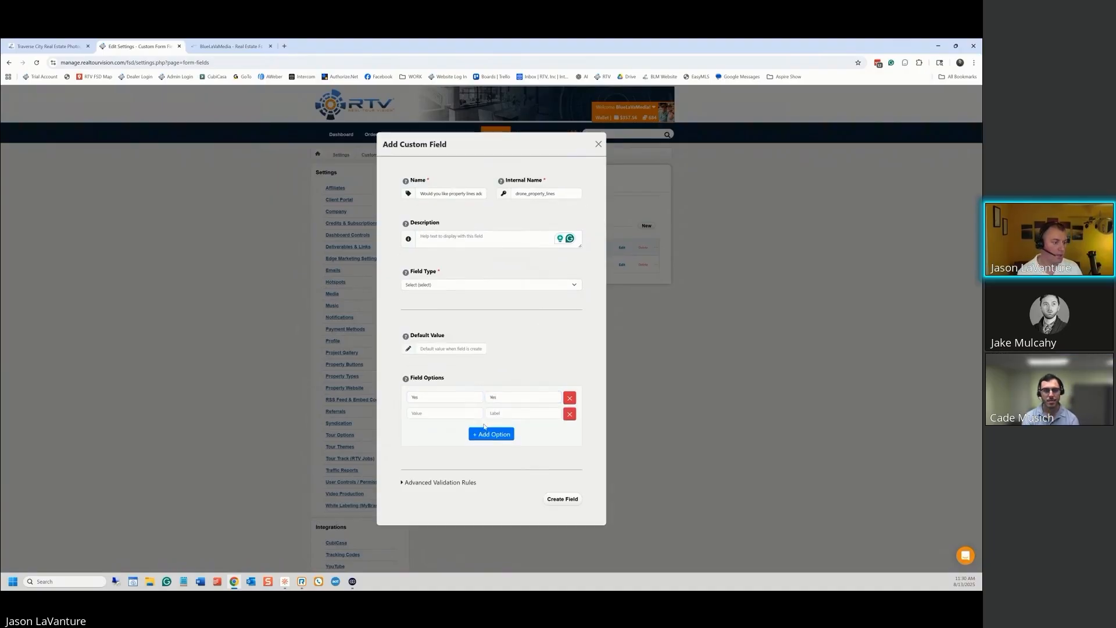
pyautogui.click(428, 412)
pyautogui.write('No')
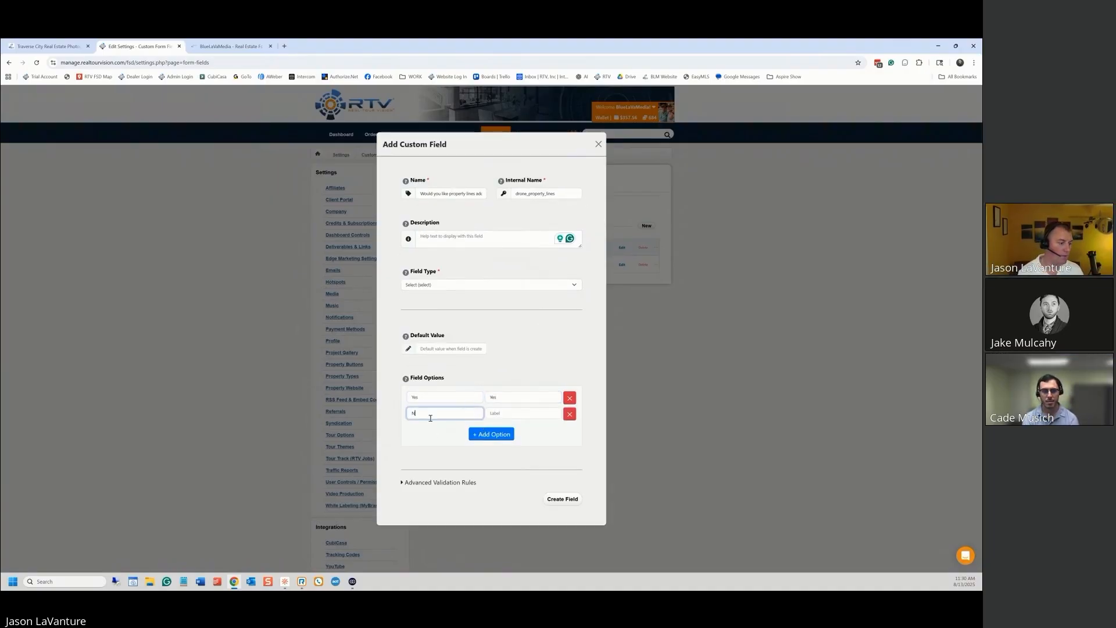
pyautogui.press('Tab')
pyautogui.write('No')
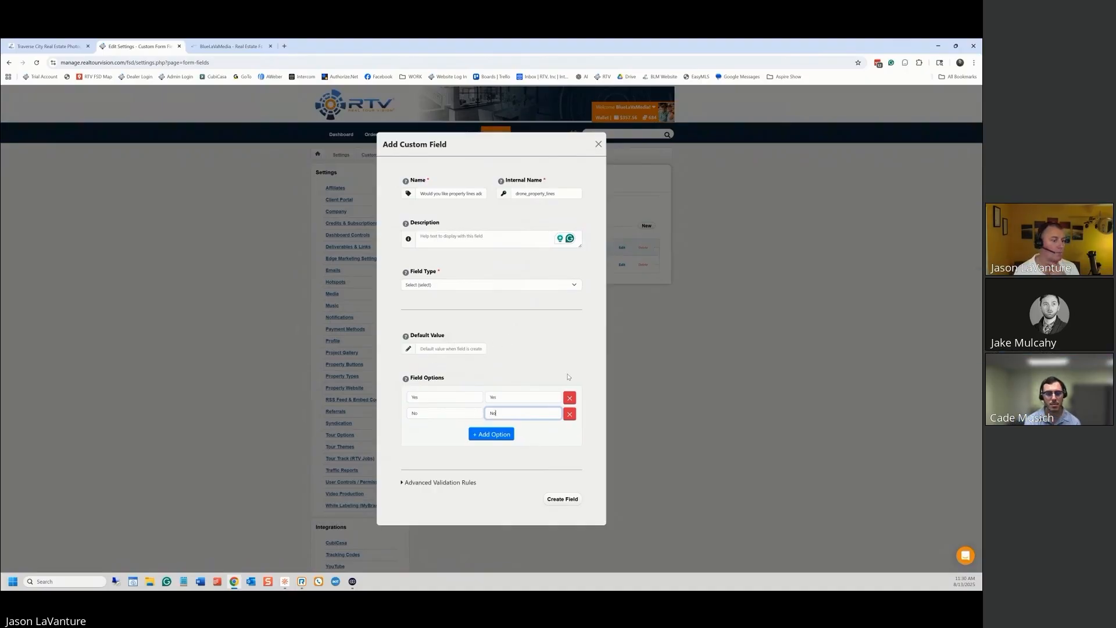
pyautogui.click(572, 500)
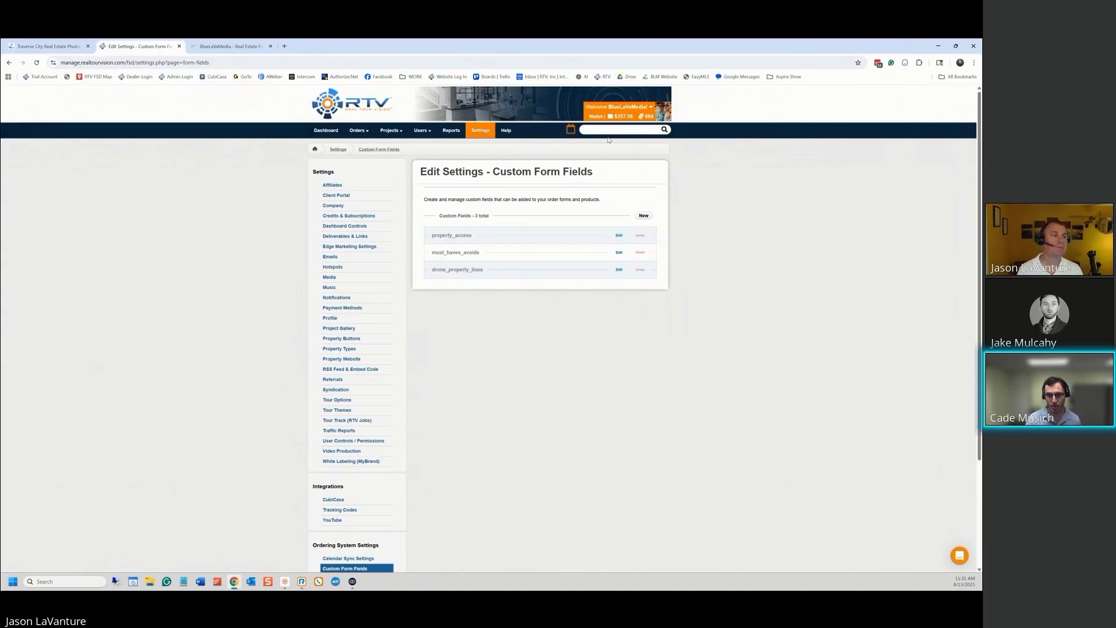
# Start a new field named Drone Capture Focus with internal name drone_capture_focus
pyautogui.click(646, 216)
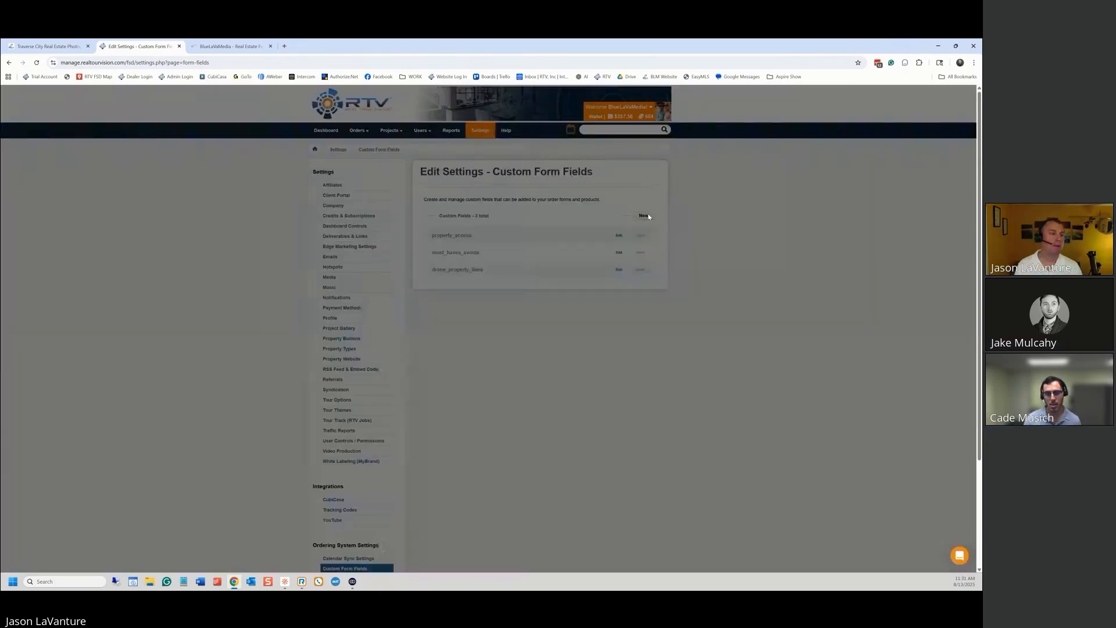
pyautogui.click(439, 242)
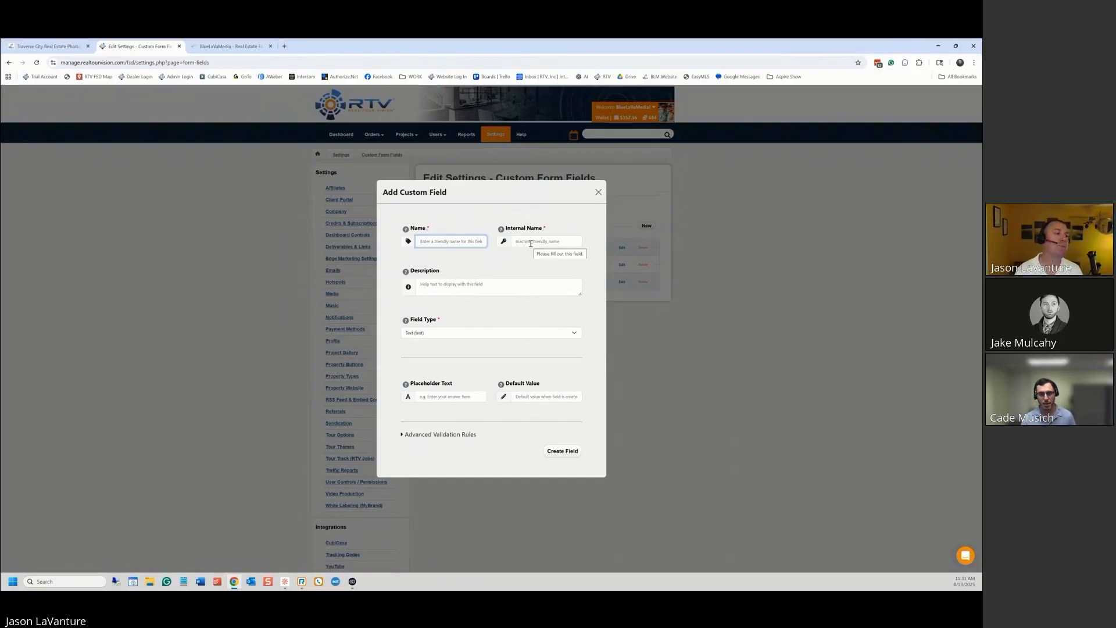
pyautogui.write('Drone Ca')
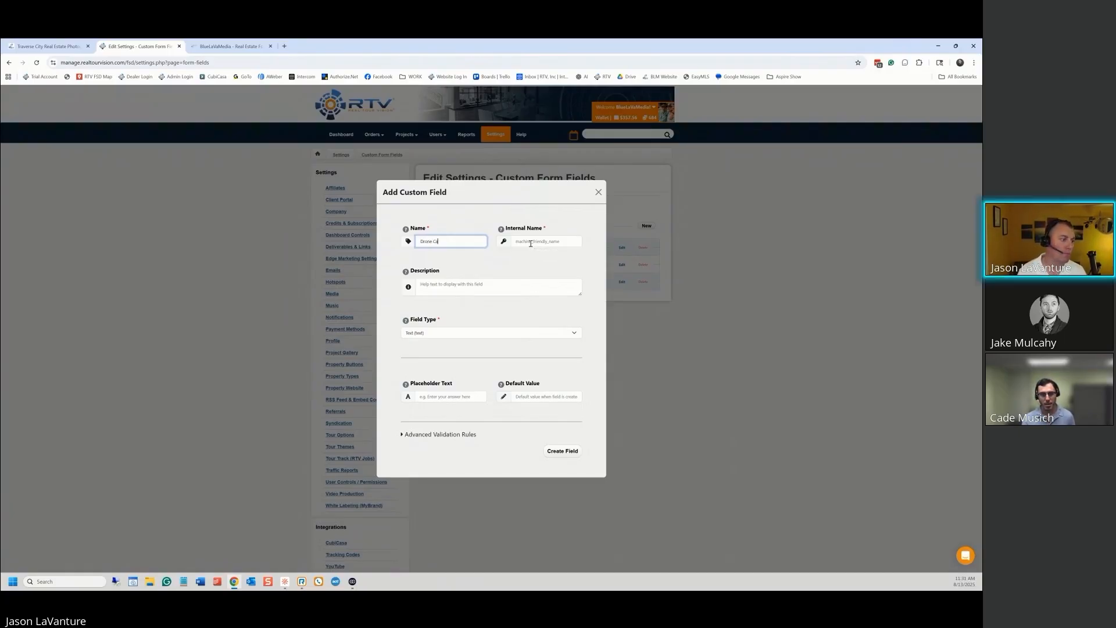
pyautogui.write('pture C')
pyautogui.write('o')
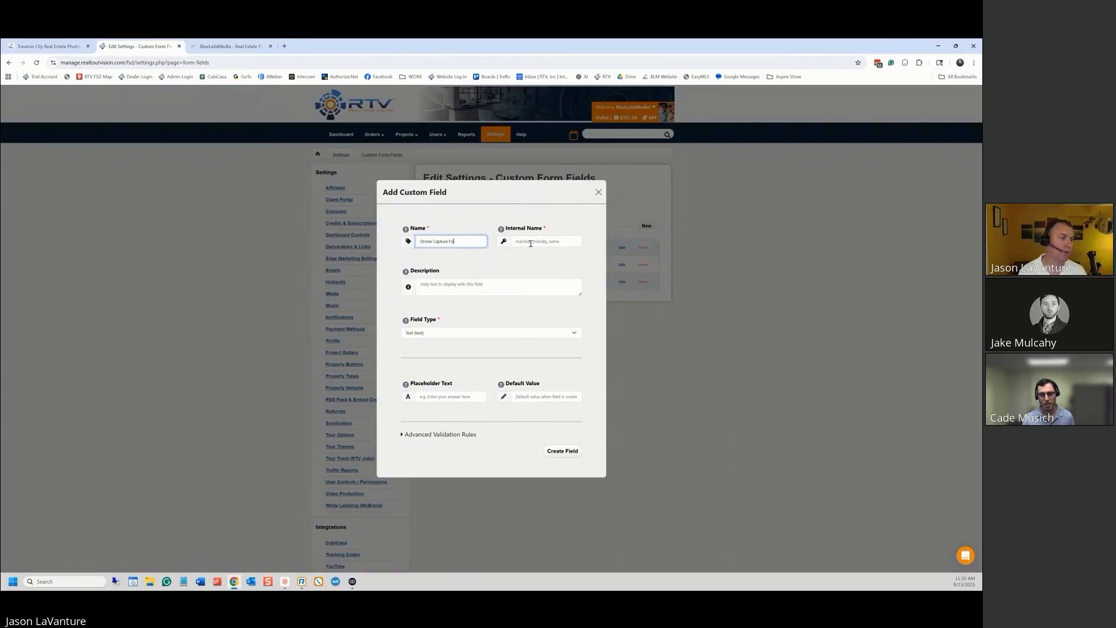
pyautogui.write('cus')
pyautogui.press('Tab')
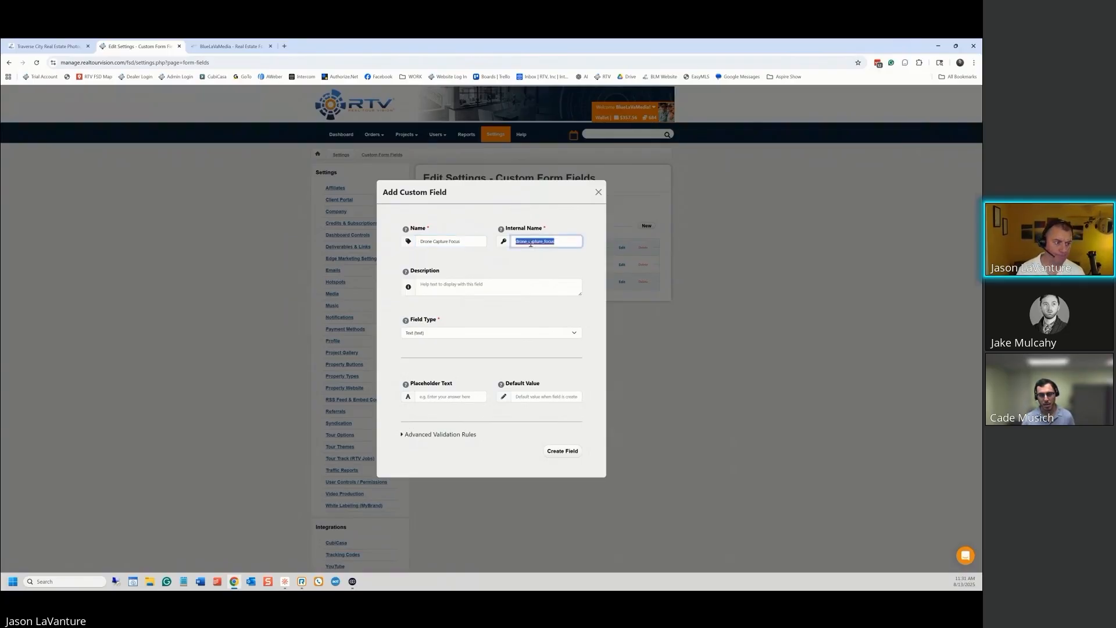
pyautogui.write('drone_c')
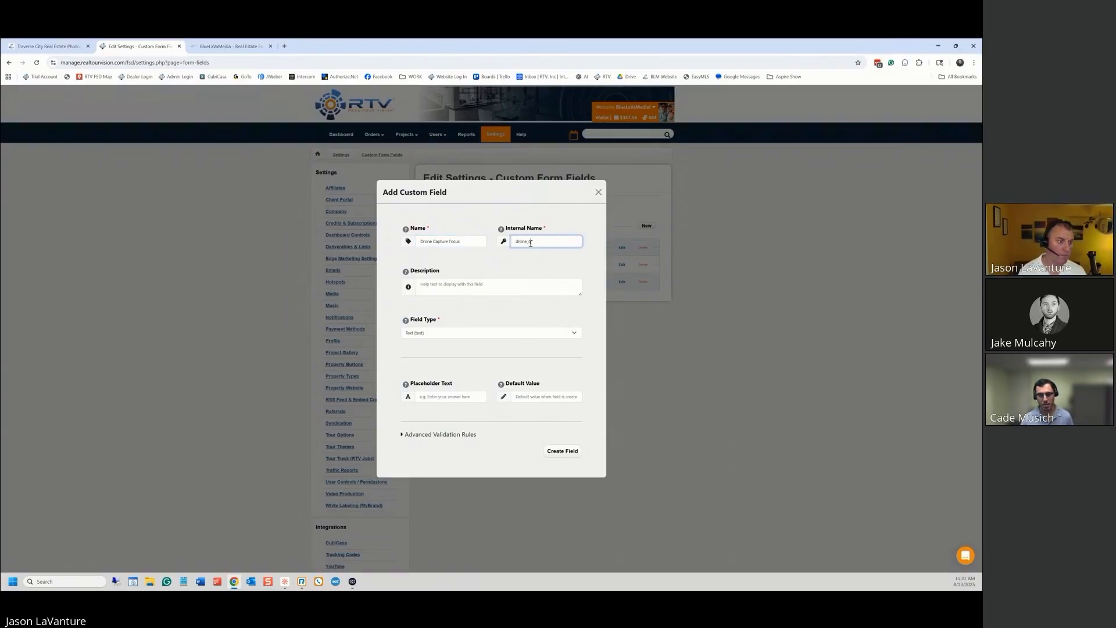
pyautogui.write('apture')
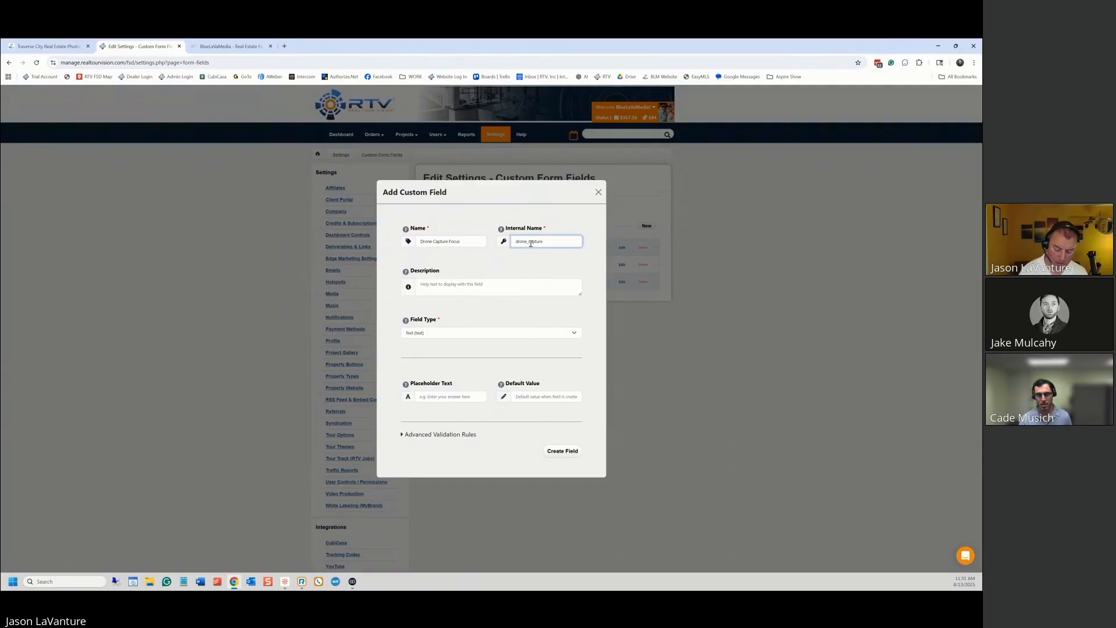
pyautogui.write('_focus')
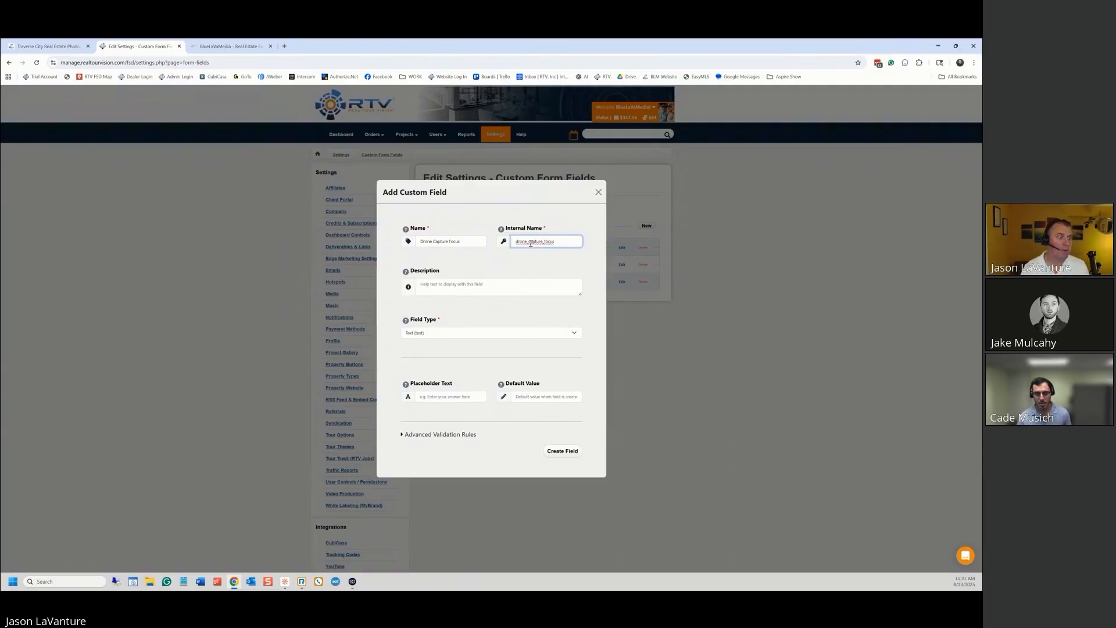
# Write a description asking whether high, low, or mixed level aerial drone capture is preferred
pyautogui.click(489, 284)
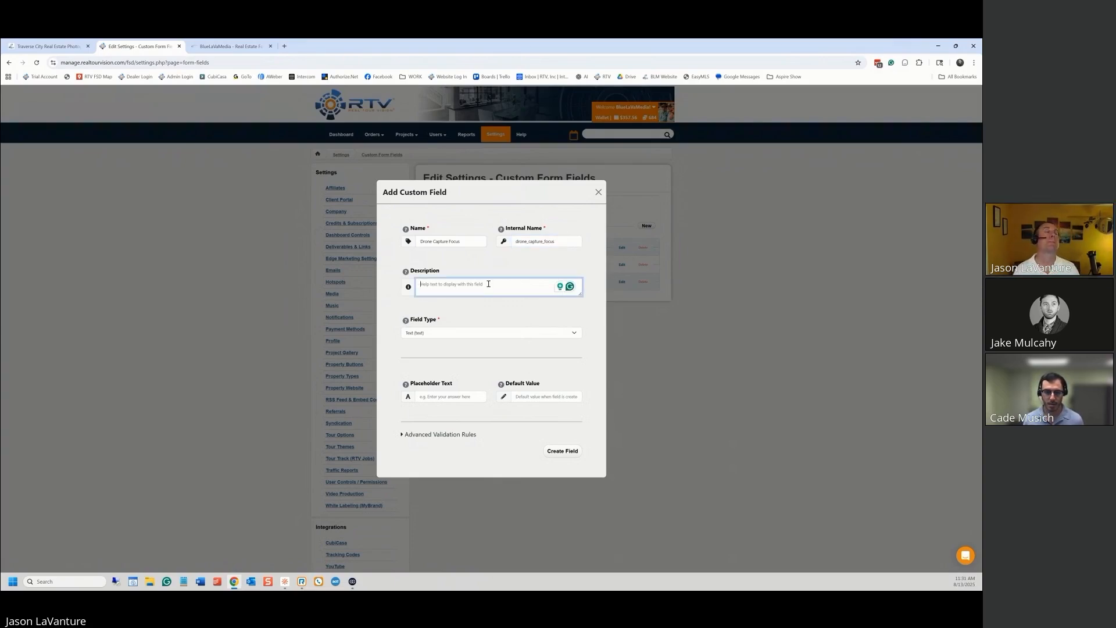
pyautogui.write('Let us know')
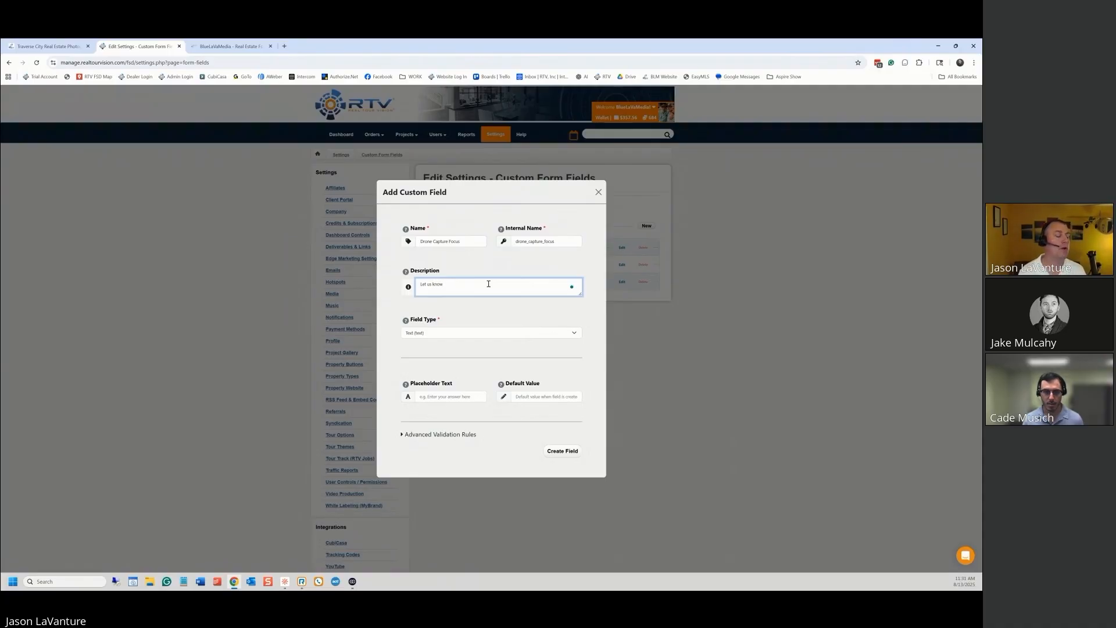
pyautogui.write(' if you w')
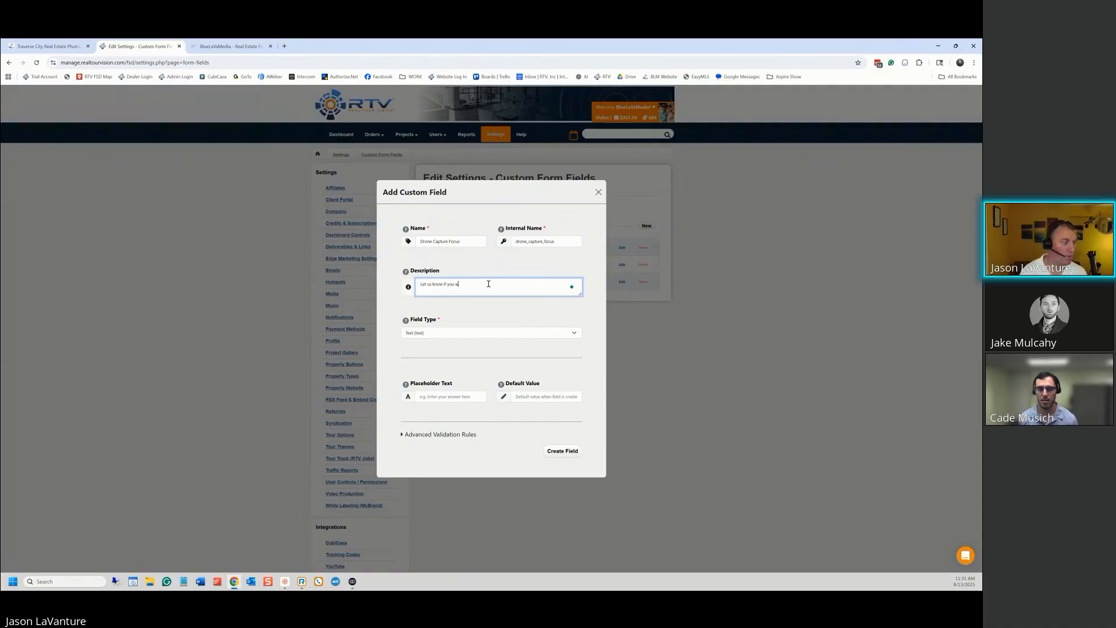
pyautogui.write('ould prefer')
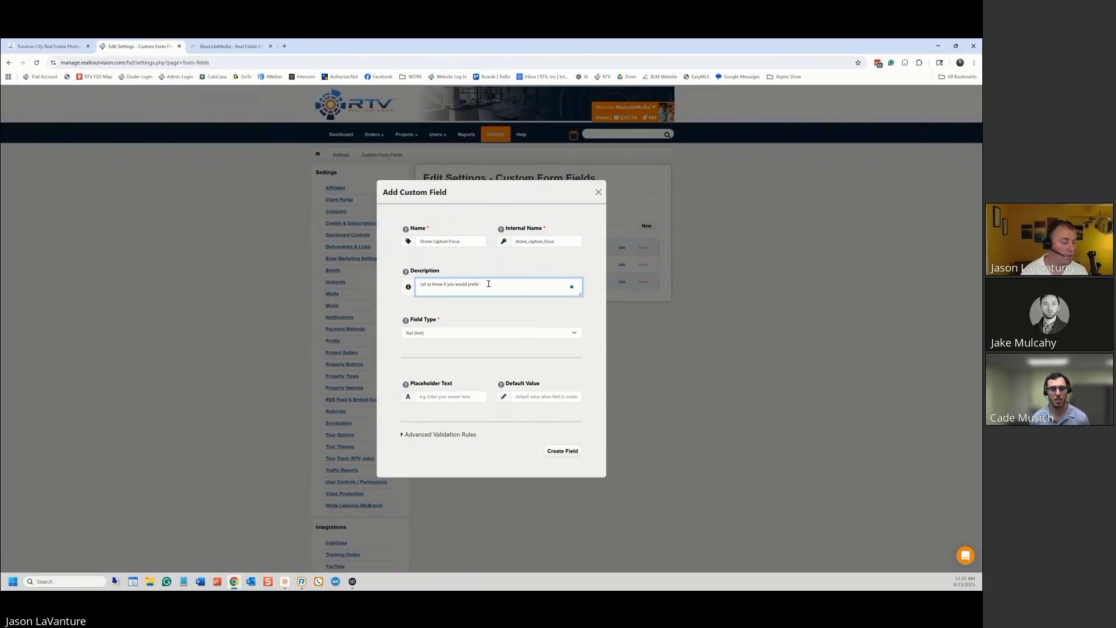
pyautogui.write(' hig')
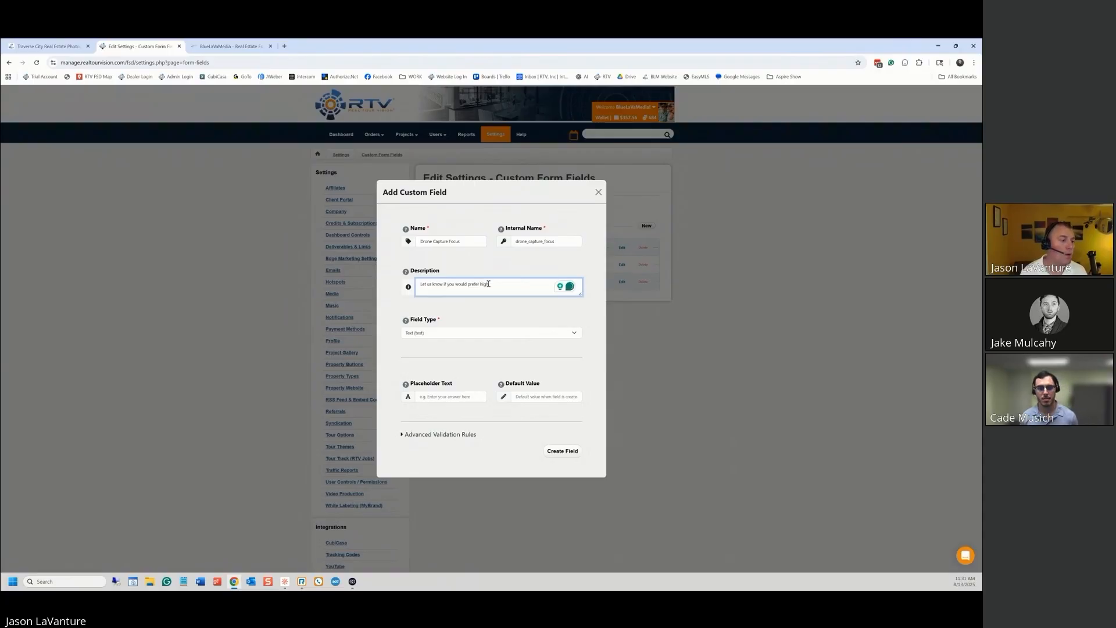
pyautogui.write('h level')
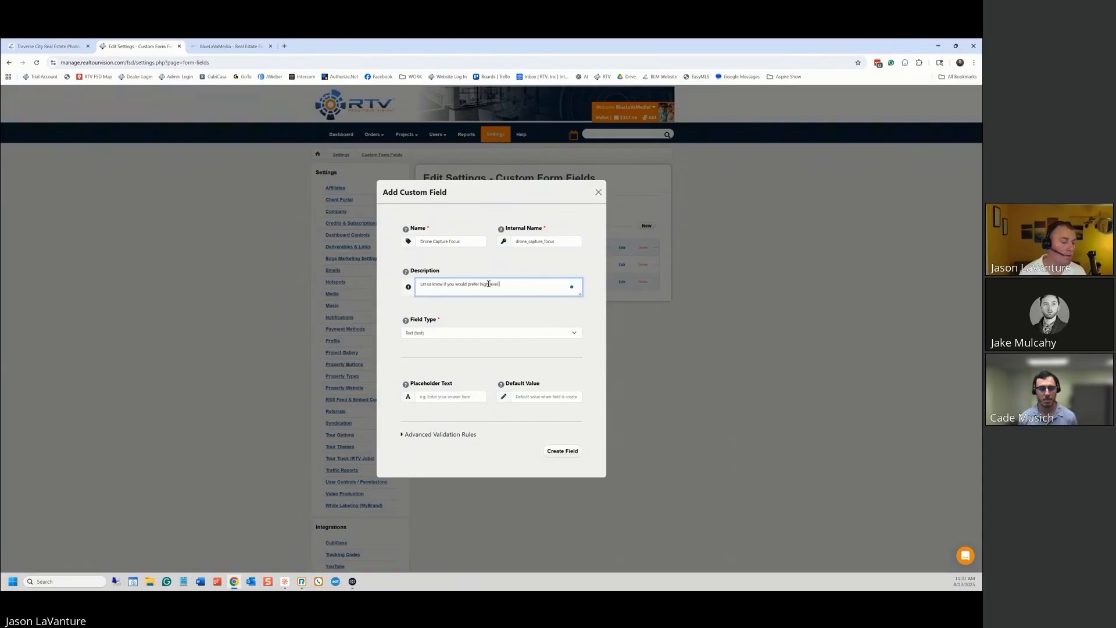
pyautogui.write(' drone capture, lo')
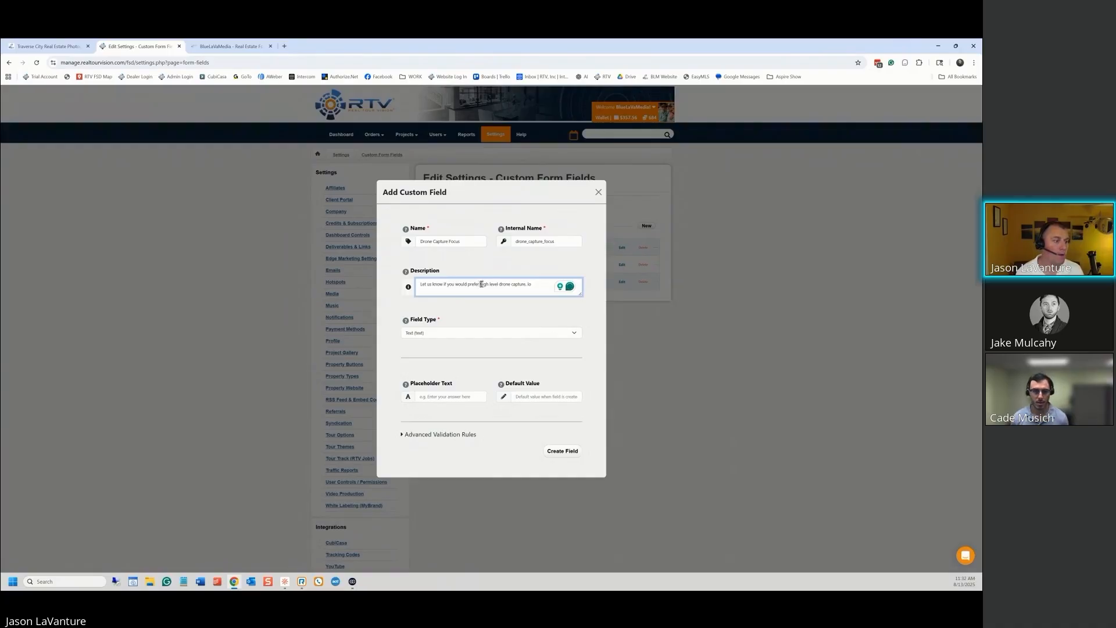
pyautogui.write('a ')
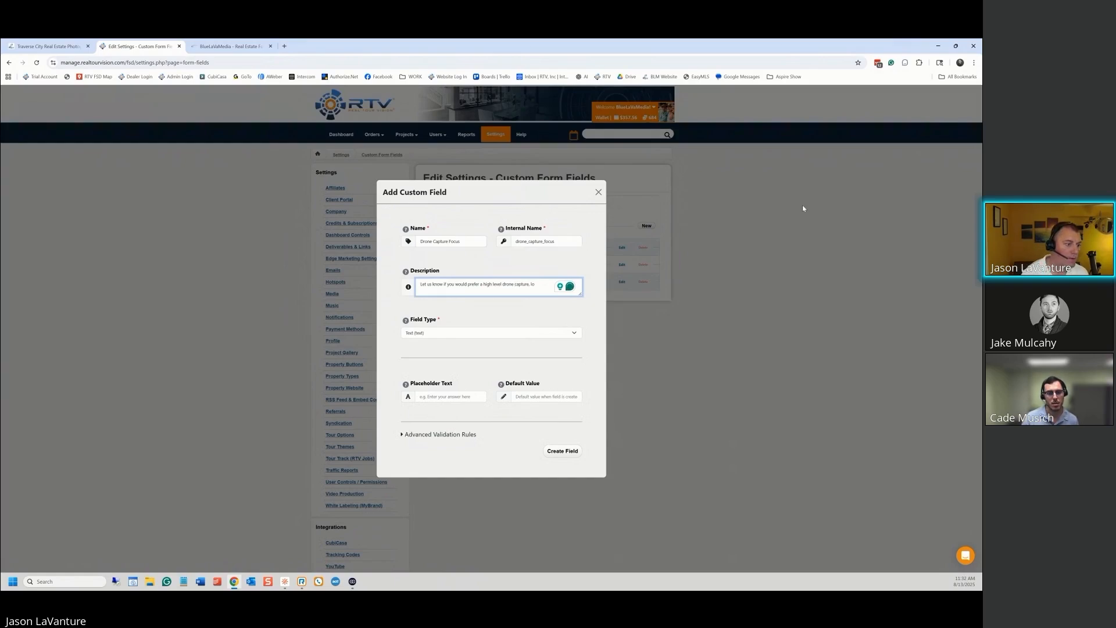
pyautogui.write('.')
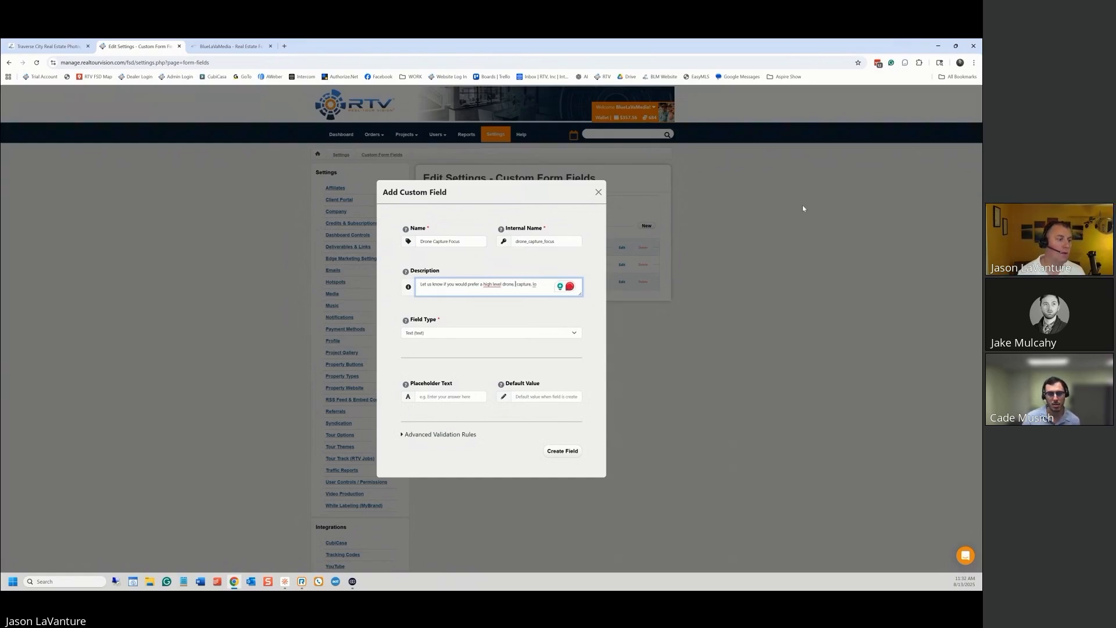
pyautogui.press('BackSpace')
pyautogui.press('BackSpace')
pyautogui.press('BackSpace')
pyautogui.press('BackSpace')
pyautogui.press('BackSpace')
pyautogui.press('BackSpace')
pyautogui.press('BackSpace')
pyautogui.write(', low level')
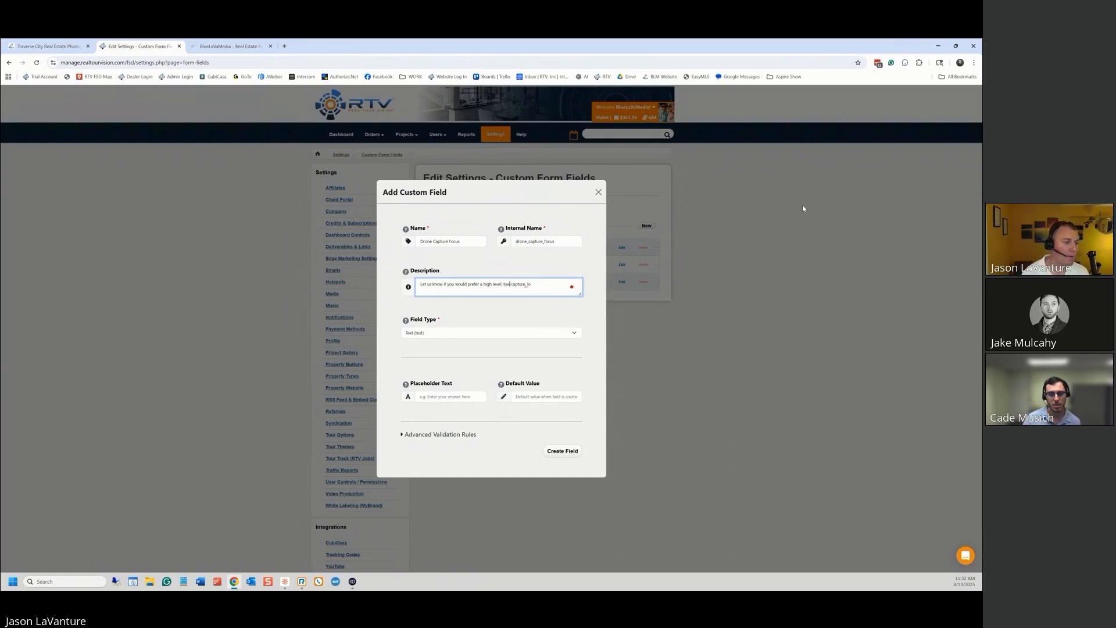
pyautogui.write(', or')
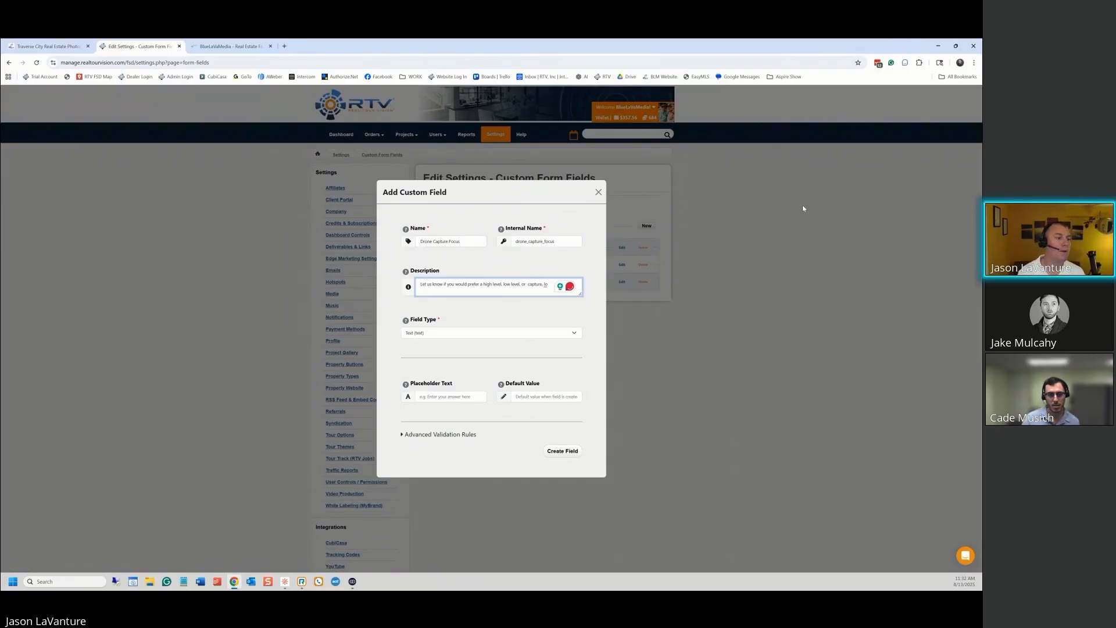
pyautogui.write(' mixed level of')
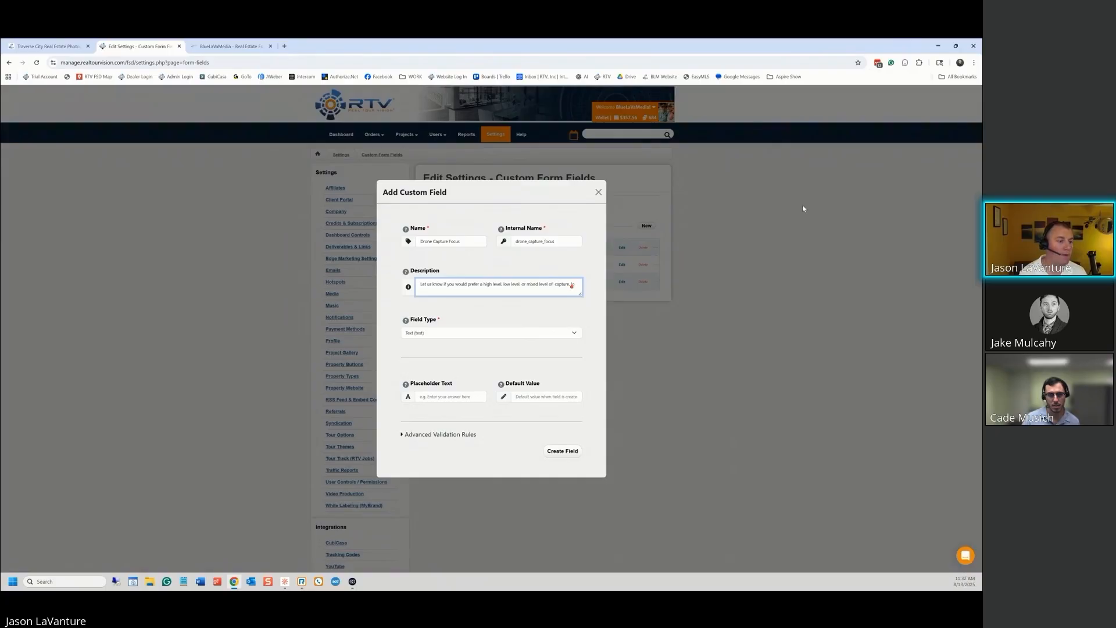
pyautogui.write(' aerial drone')
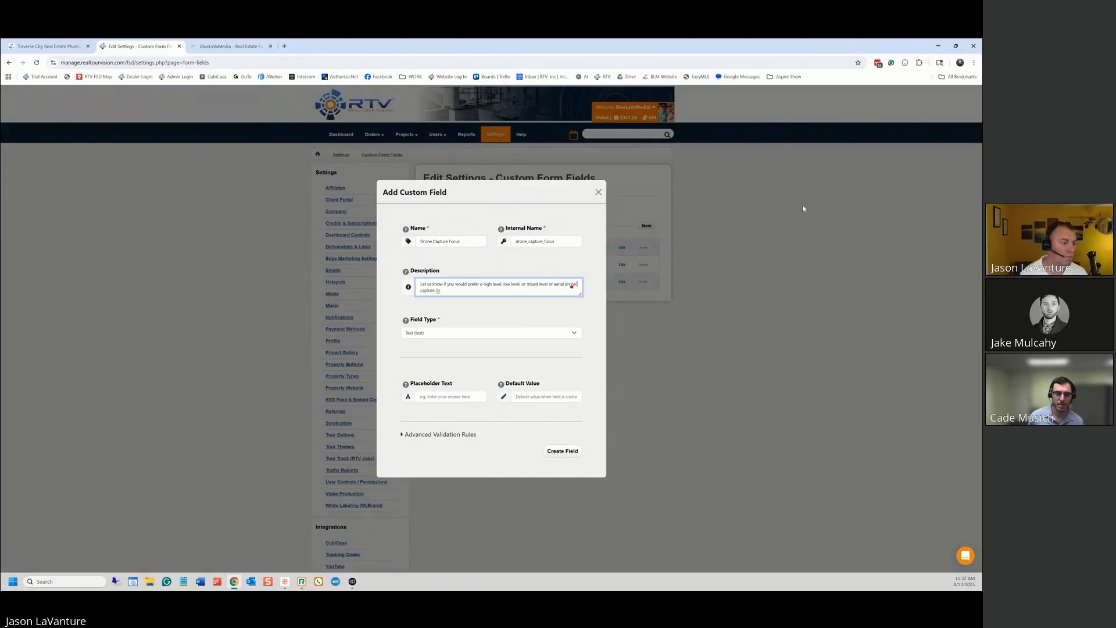
pyautogui.press('Right')
pyautogui.press('Right')
pyautogui.press('Right')
pyautogui.press('Right')
pyautogui.press('Right')
pyautogui.press('Right')
pyautogui.press('Right')
pyautogui.press('Right')
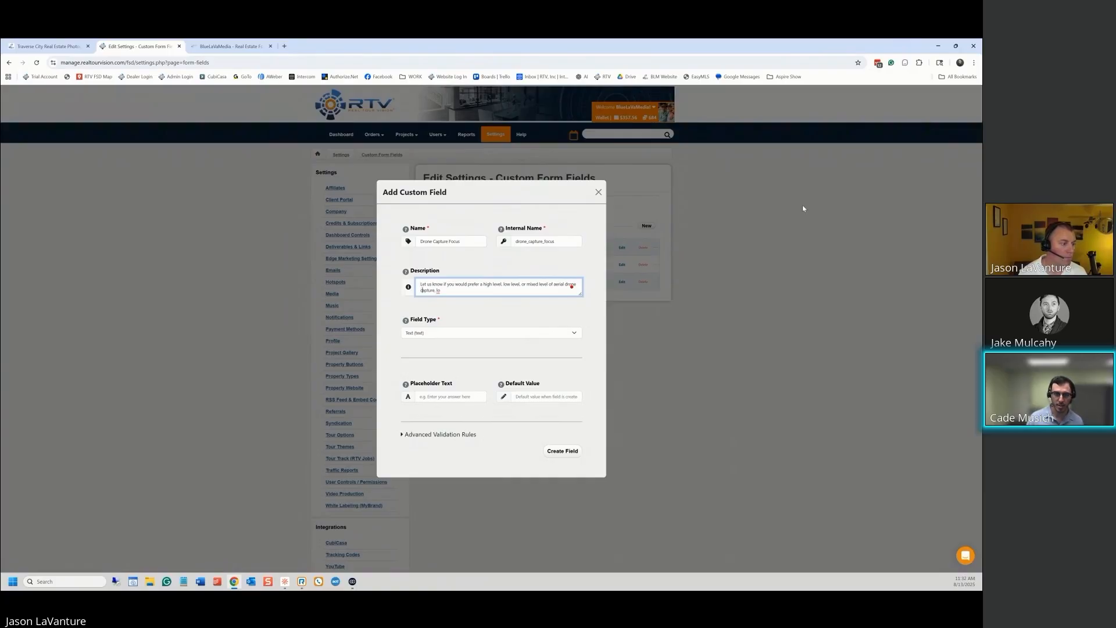
pyautogui.press('Delete')
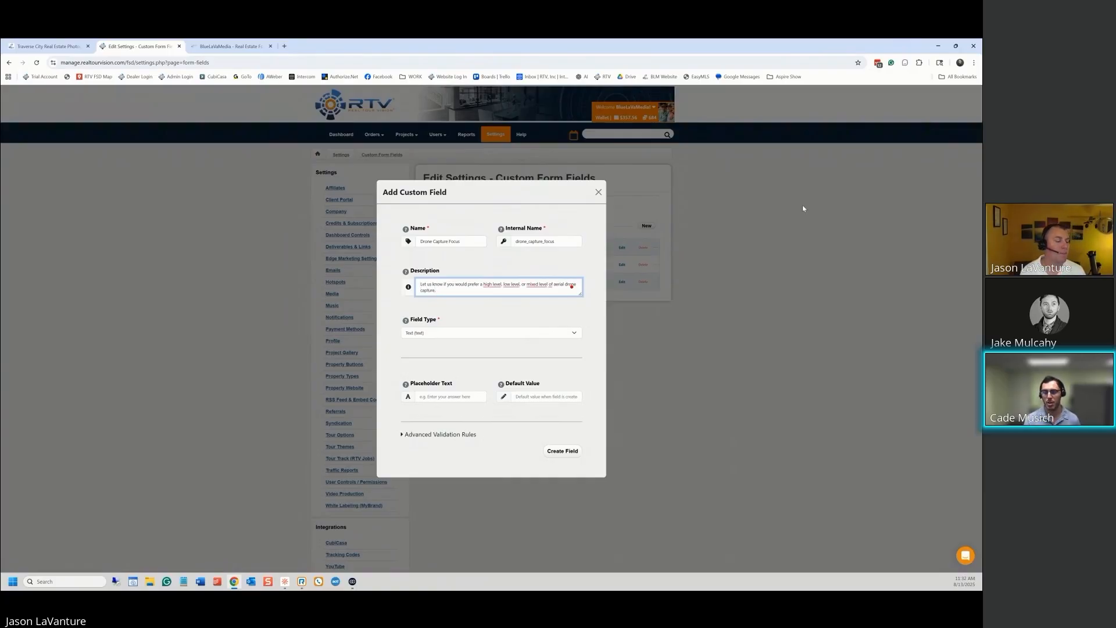
pyautogui.write('.')
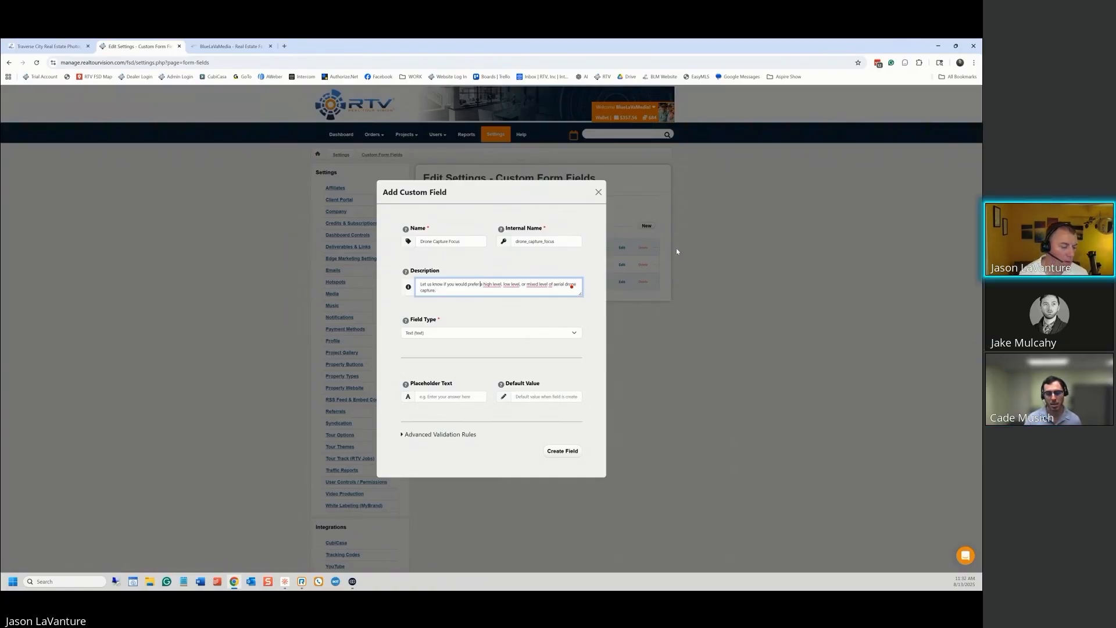
pyautogui.write('to have')
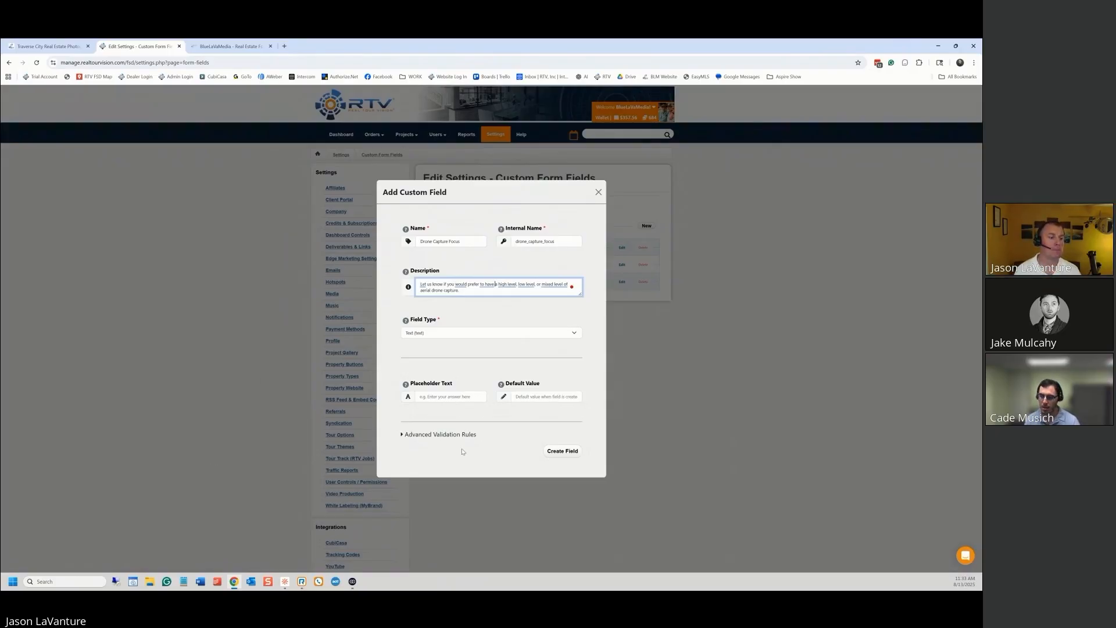
# Create the Drone Capture Focus field, bringing the list to four fields
pyautogui.click(572, 453)
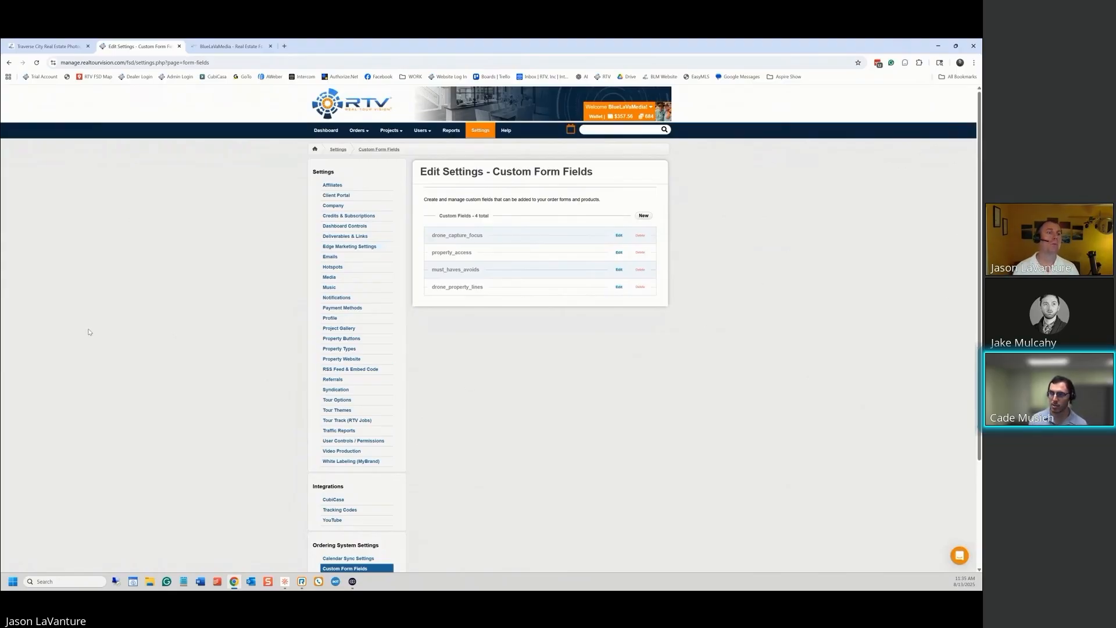
# Add another custom field named 'Surveys & Plot Maps', auto-filling internal name surveys_plot_maps
pyautogui.click(645, 216)
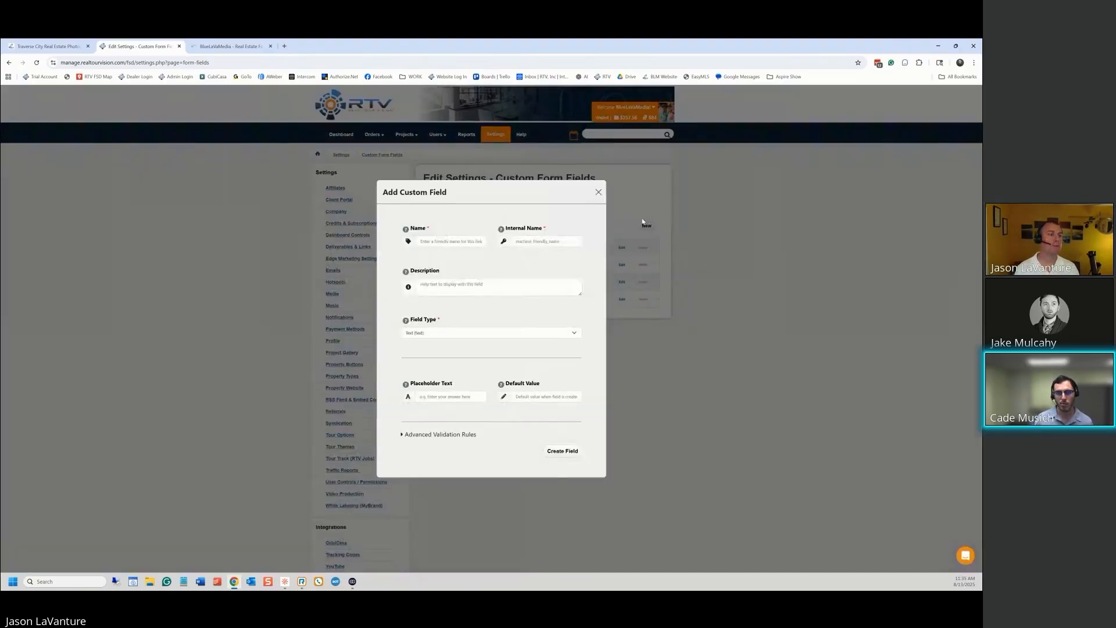
pyautogui.click(436, 243)
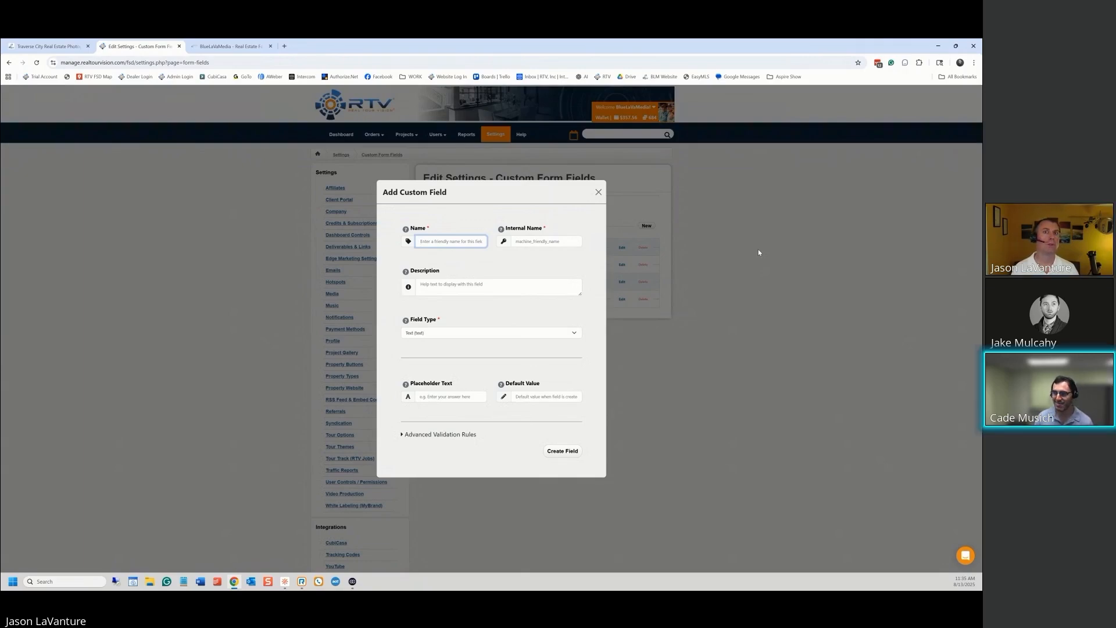
pyautogui.write('Surveys &')
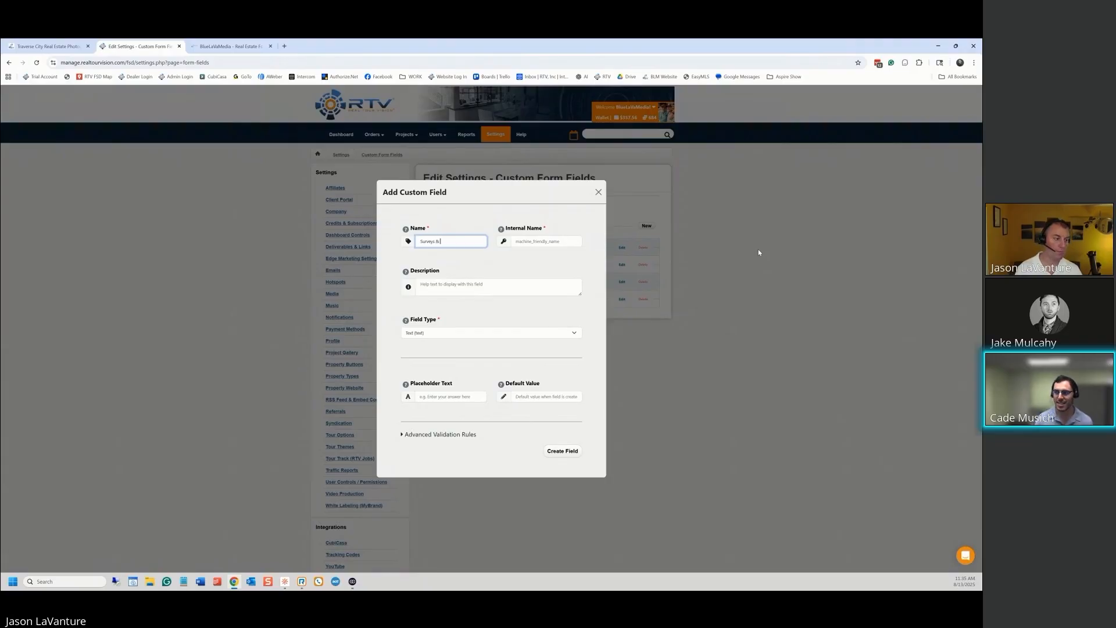
pyautogui.write(' Plot Maps')
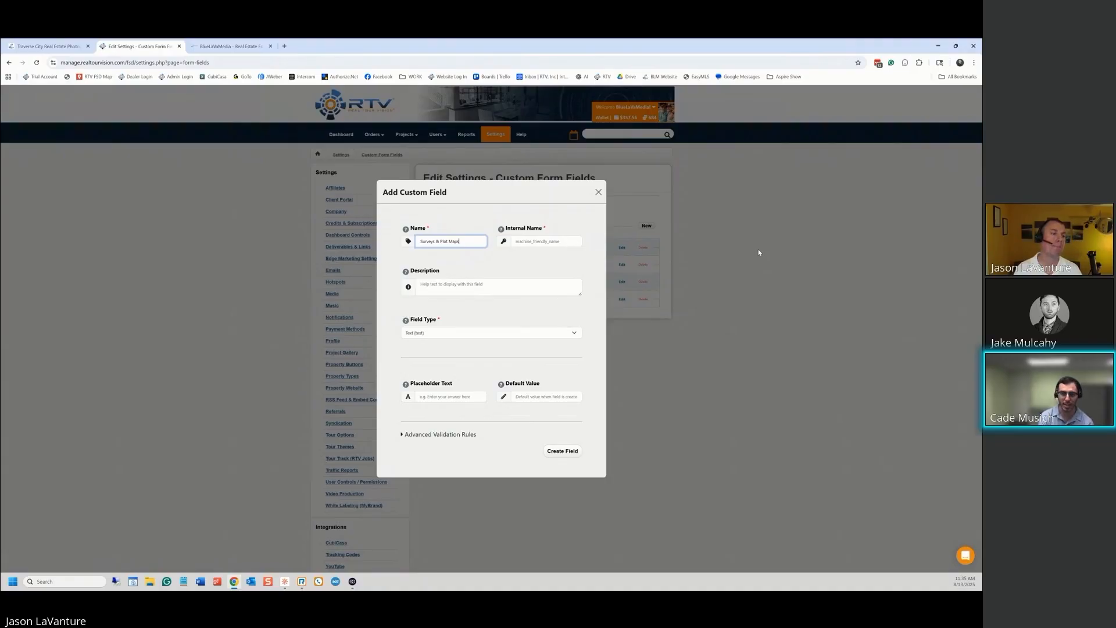
pyautogui.press('Tab')
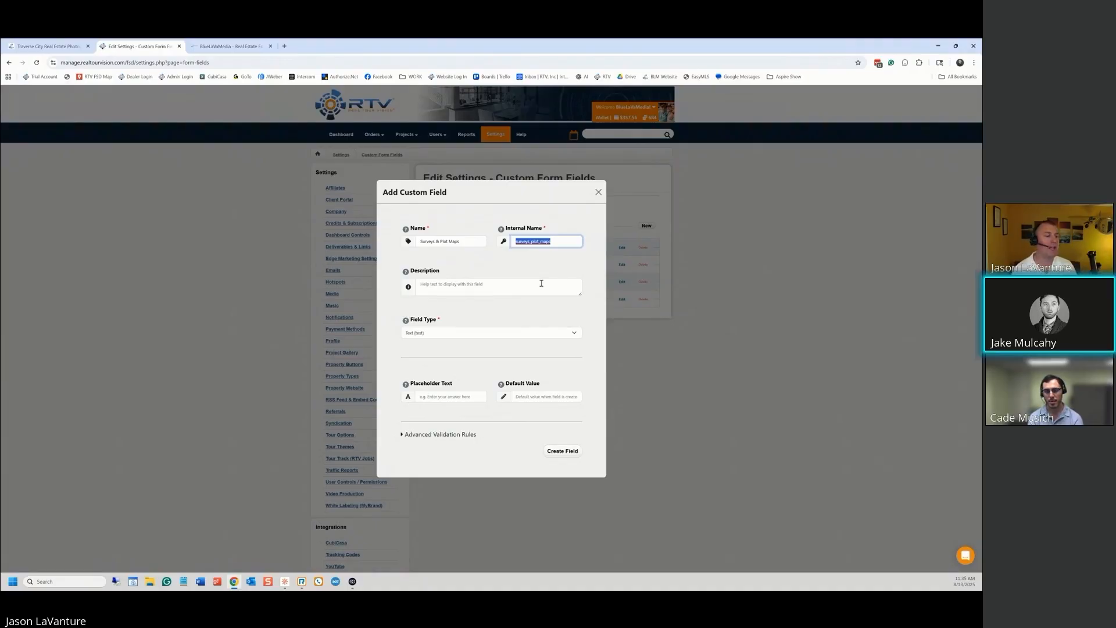
pyautogui.click(504, 285)
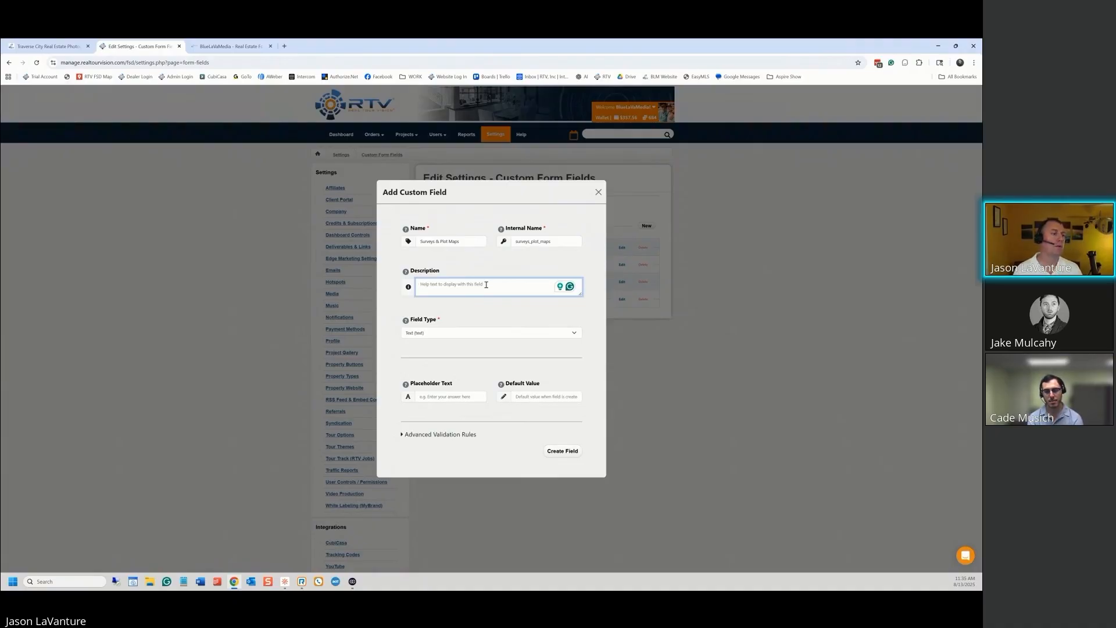
# Enter a description inviting clients to attach surveys or plot maps, applying Grammarly's rewrite and a closing period
pyautogui.write('Please feel')
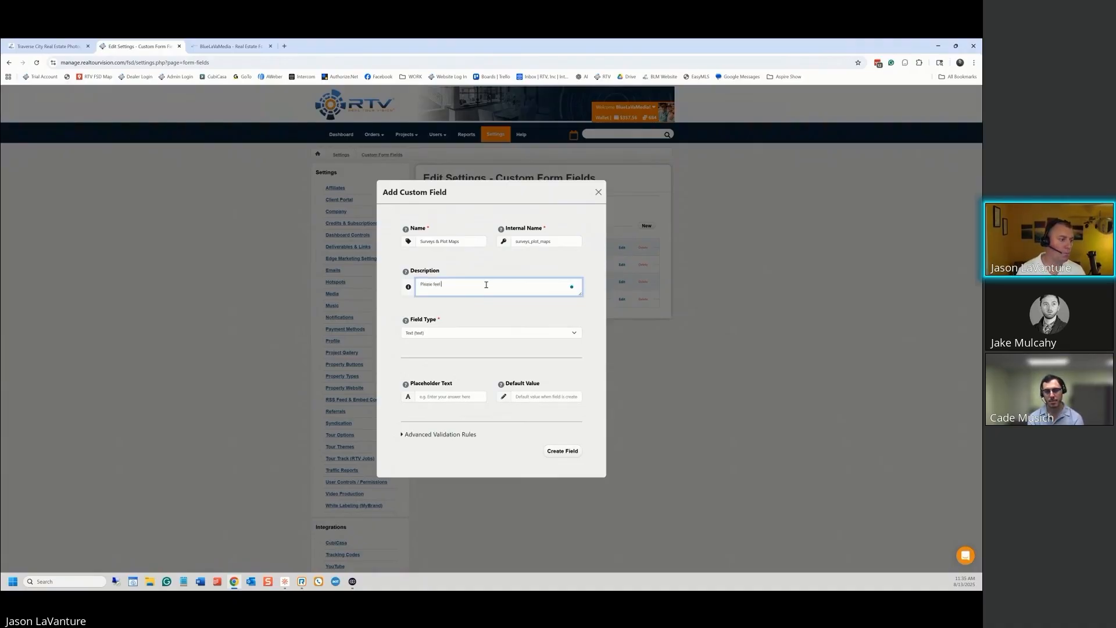
pyautogui.write(' free to attach an')
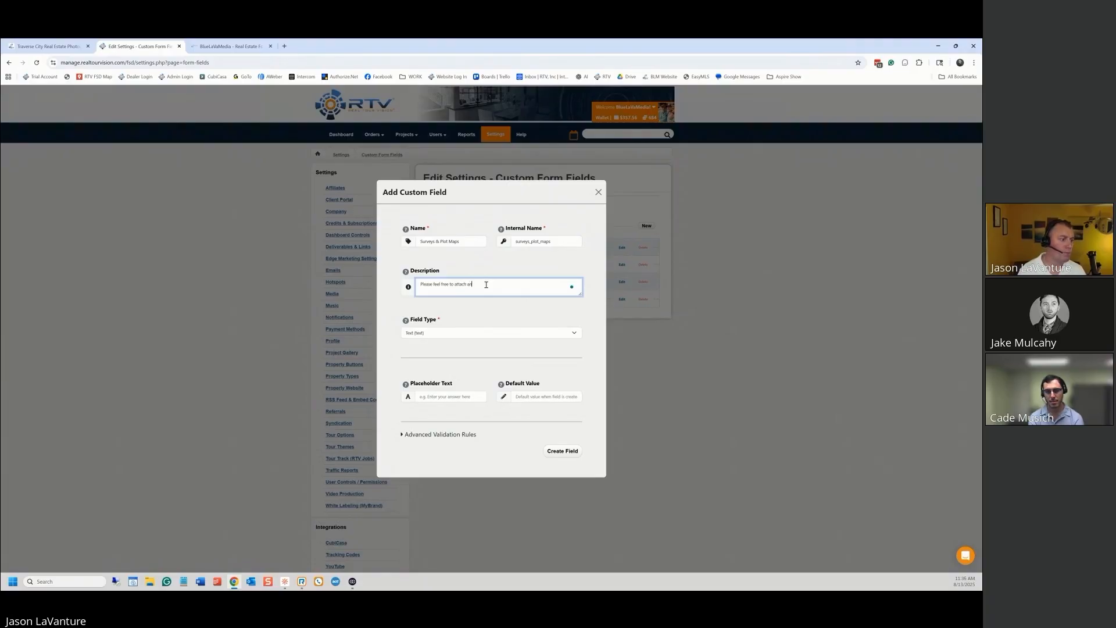
pyautogui.write('y su')
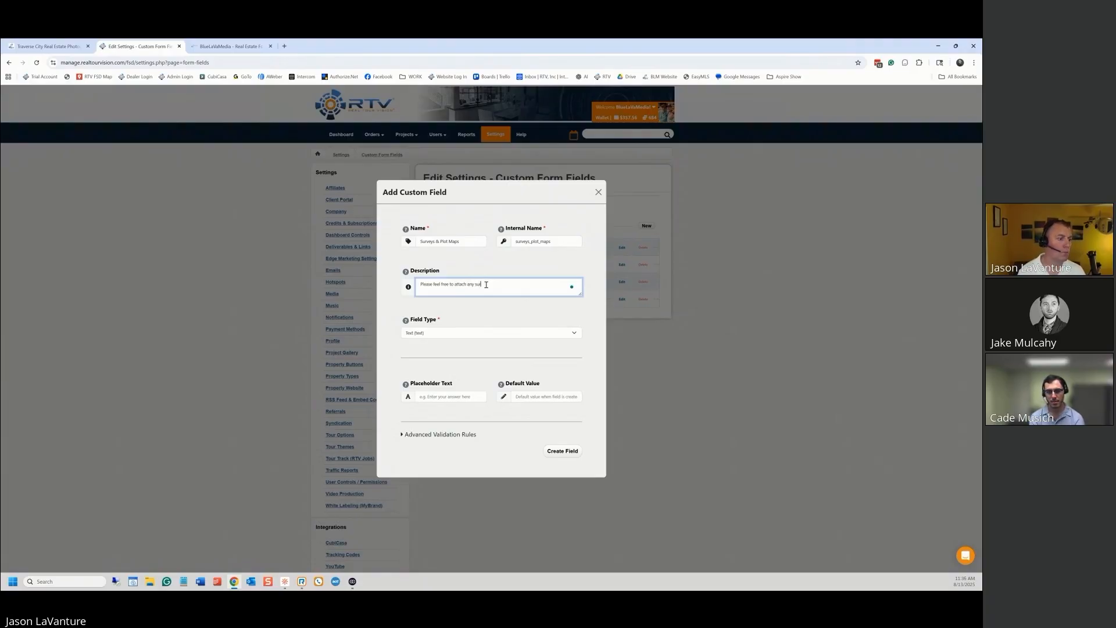
pyautogui.write('rveys or pl')
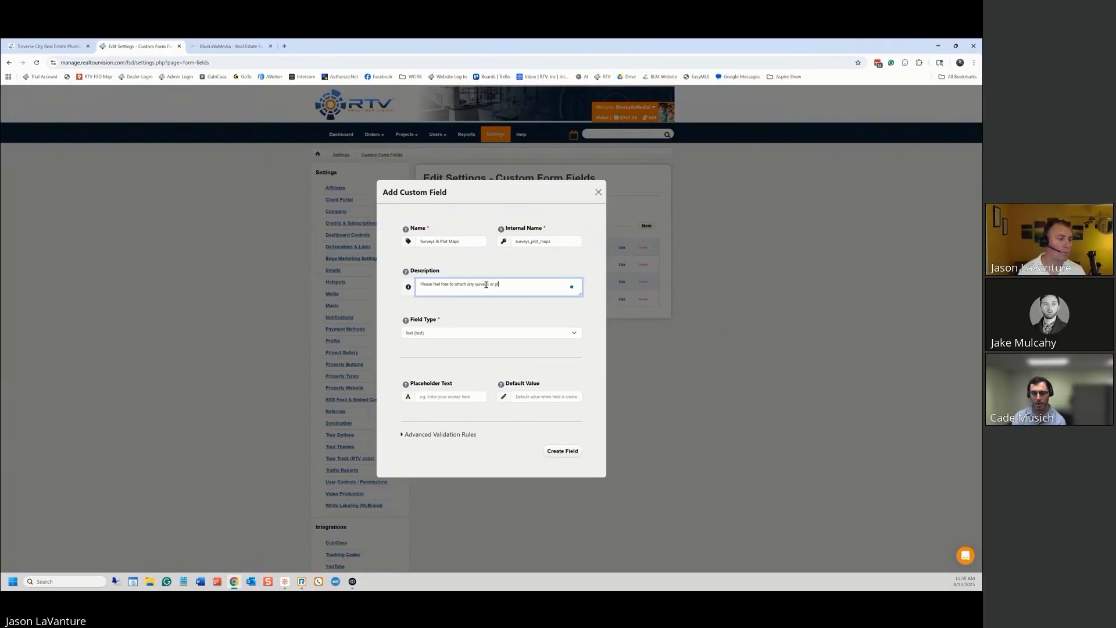
pyautogui.write('ot maps ')
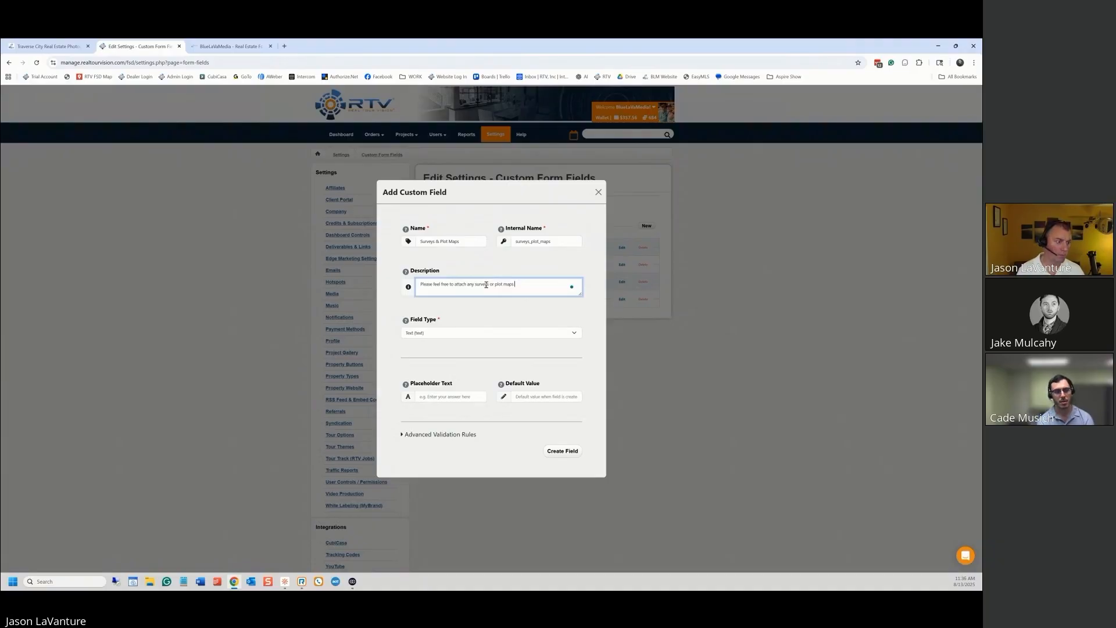
pyautogui.write('that might')
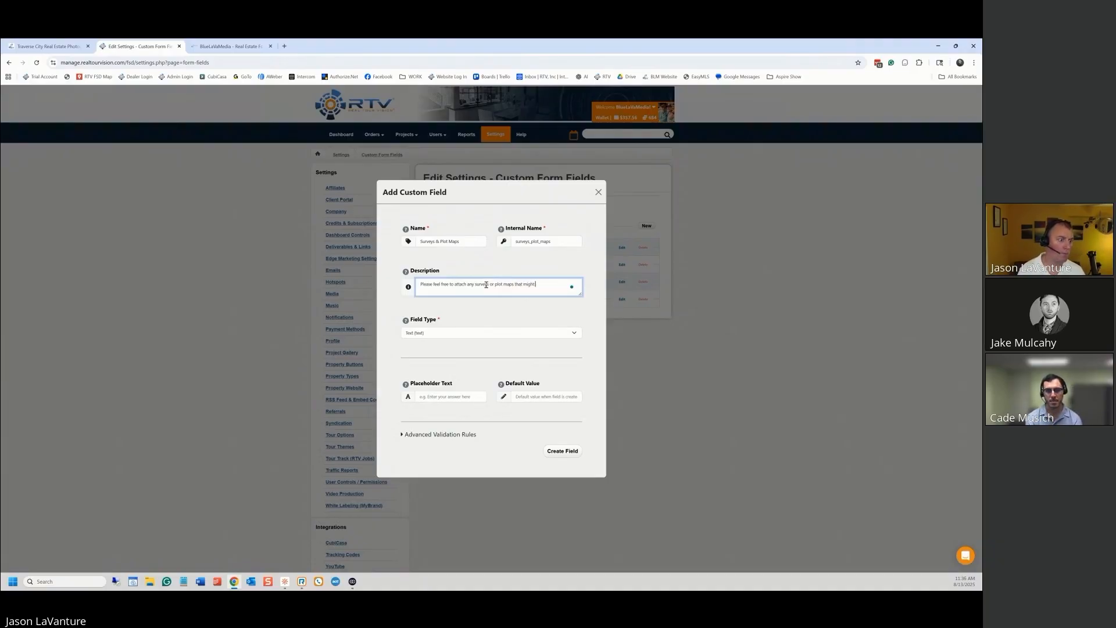
pyautogui.write(' assist us w')
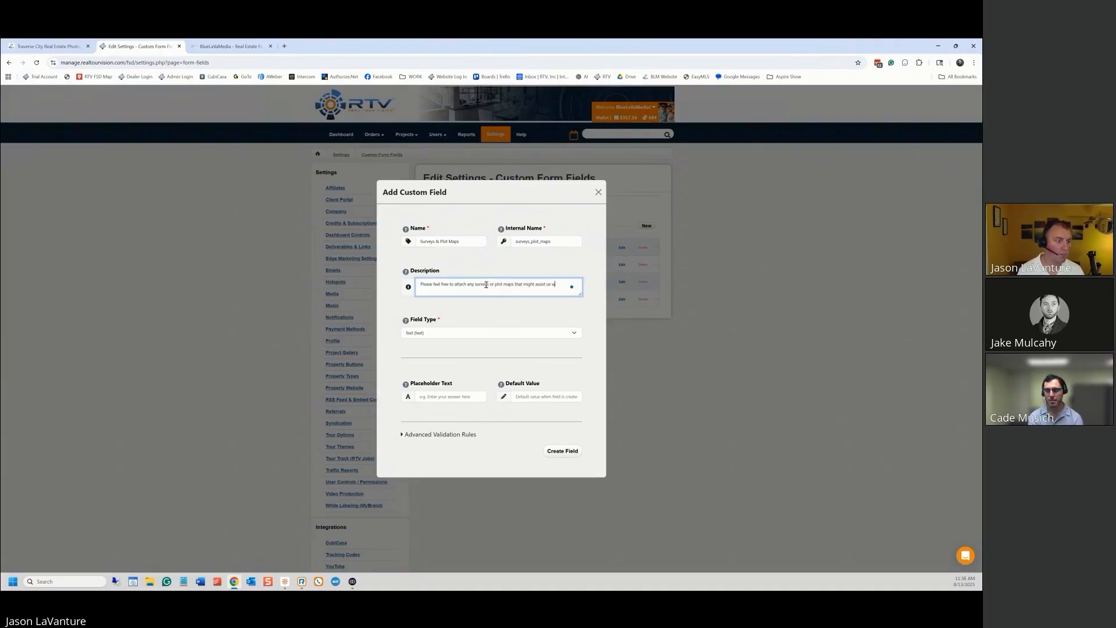
pyautogui.write('ith the property capture.')
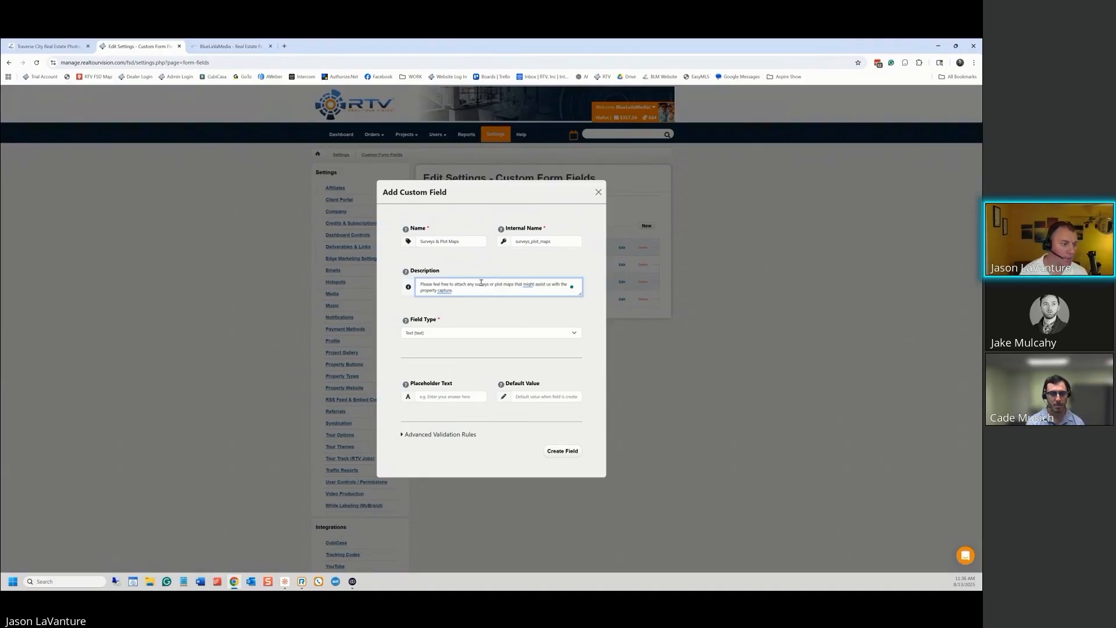
pyautogui.moveTo(530, 284)
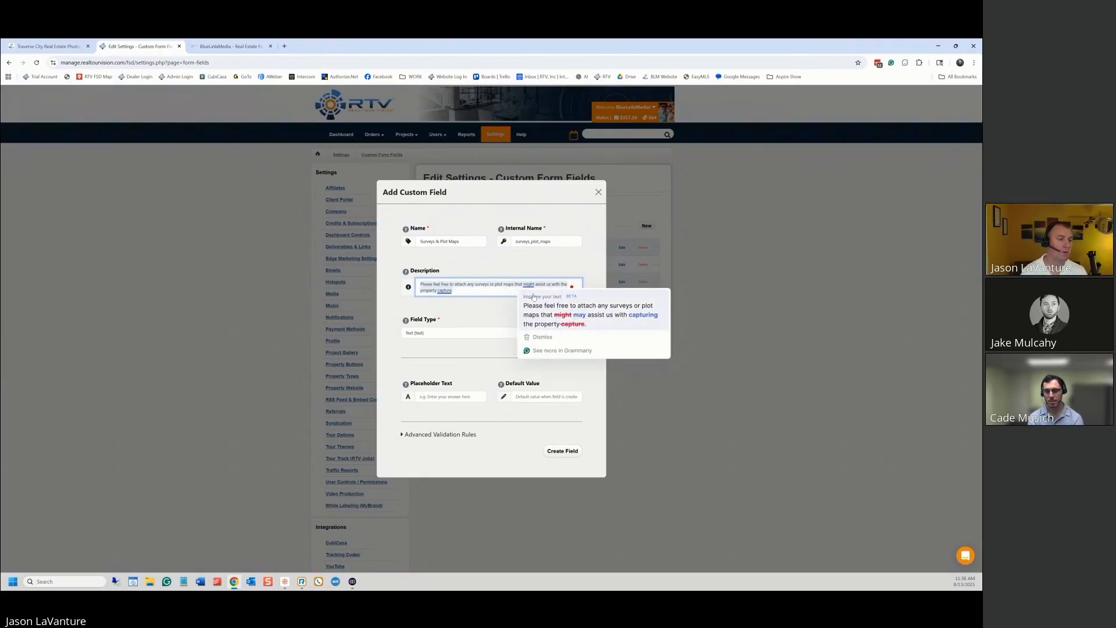
pyautogui.click(557, 316)
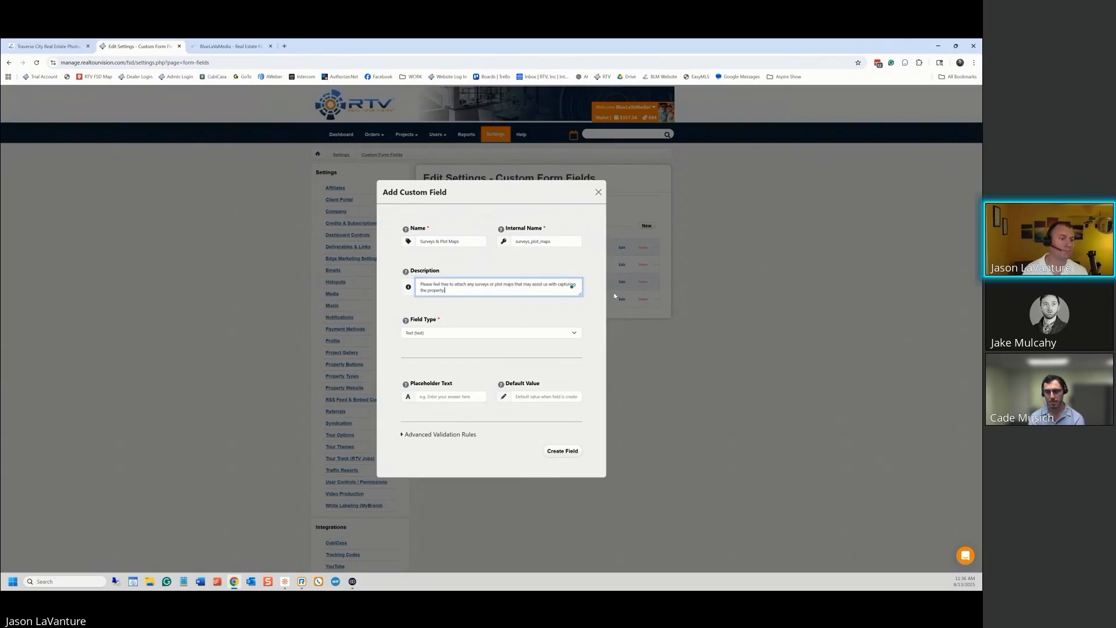
pyautogui.write('.')
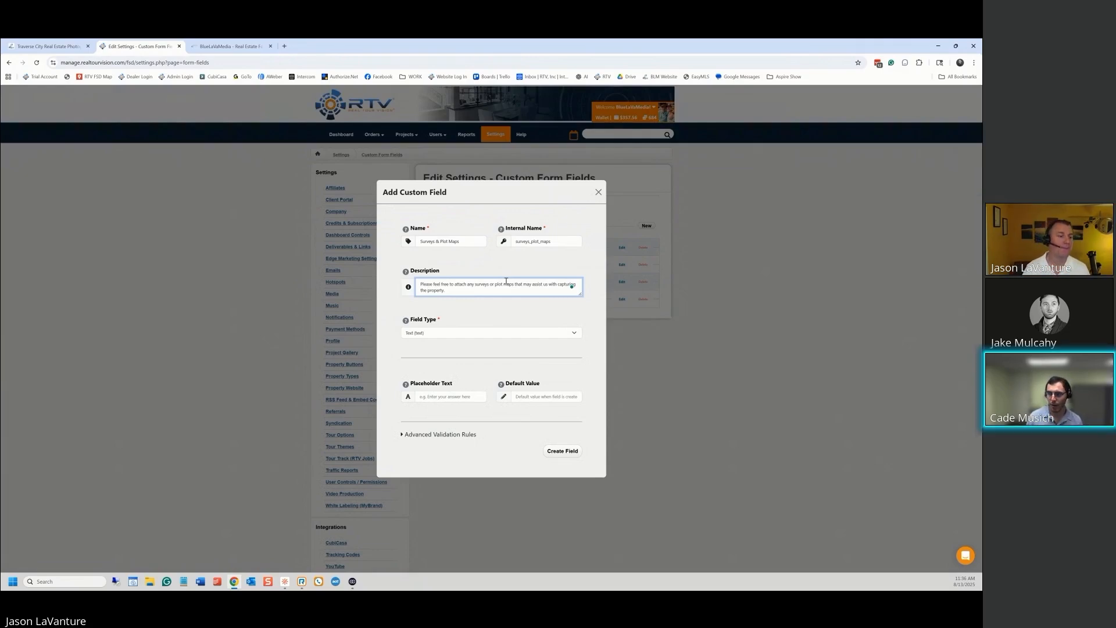
# Set the field type to File Upload (file_upload) and expand Advanced Validation Rules
pyautogui.click(575, 335)
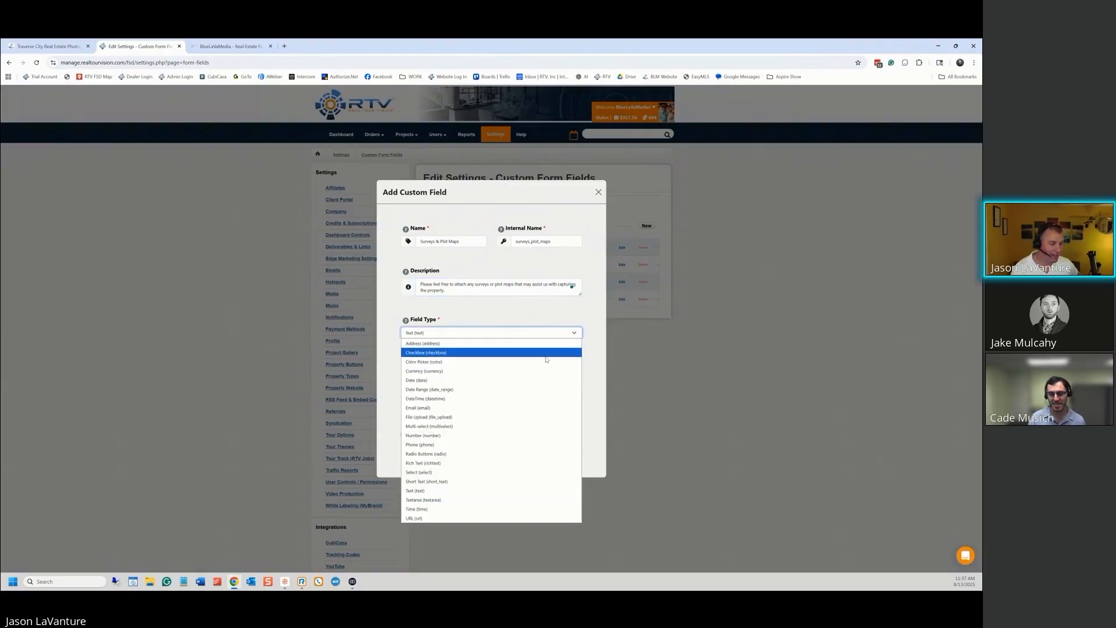
pyautogui.click(461, 418)
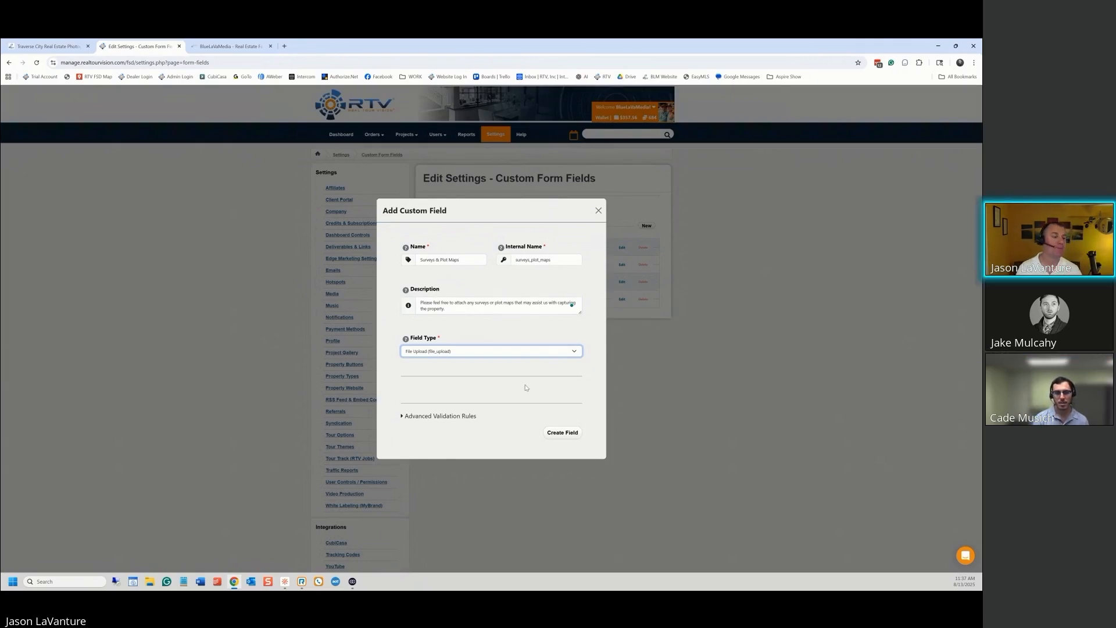
pyautogui.click(402, 416)
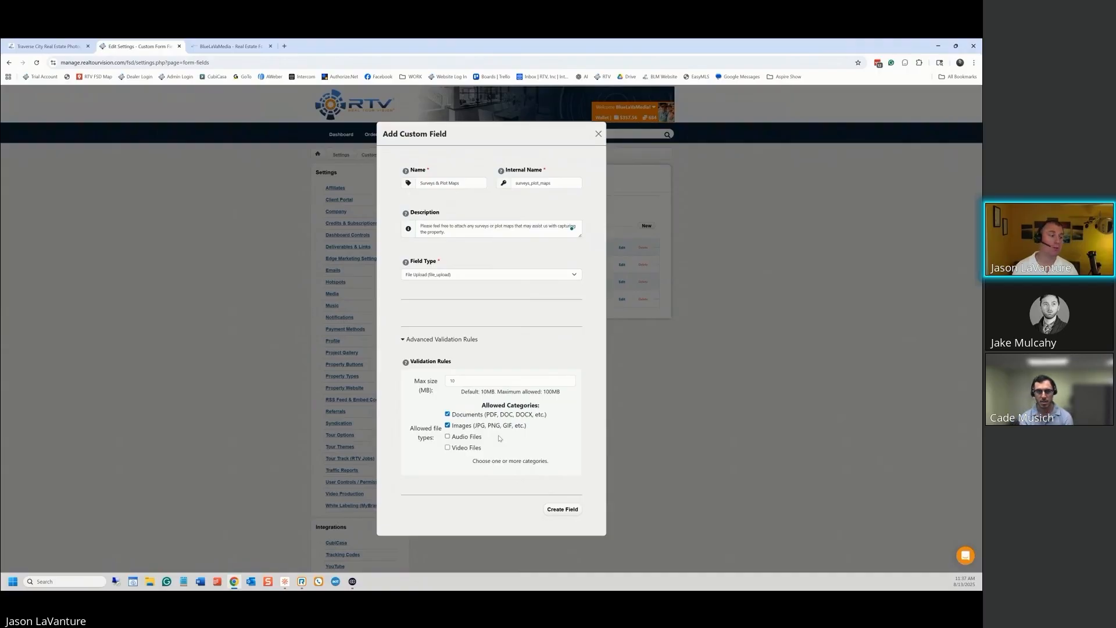
# Set the maximum upload size to 30 MB and create the Surveys & Plot Maps field
pyautogui.click(463, 381)
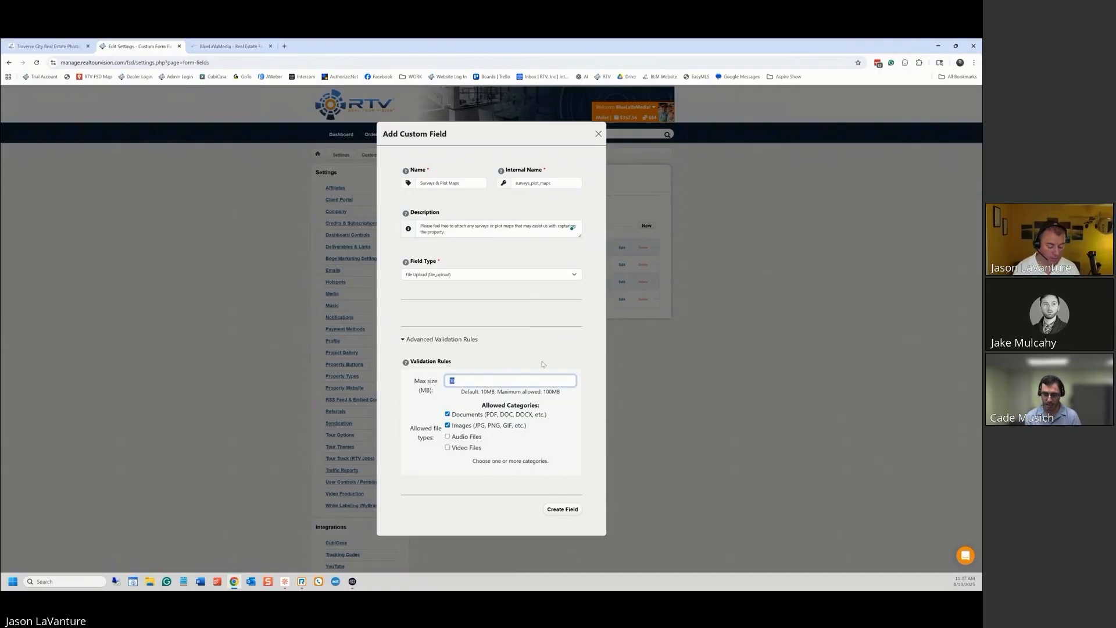
pyautogui.write('30')
pyautogui.click(562, 341)
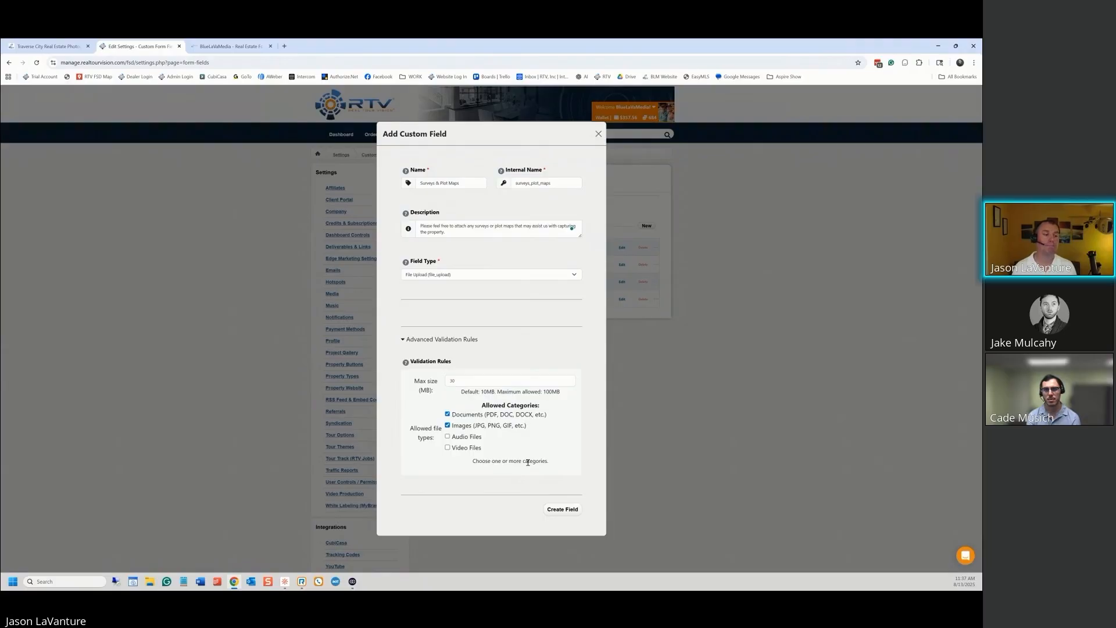
pyautogui.click(569, 511)
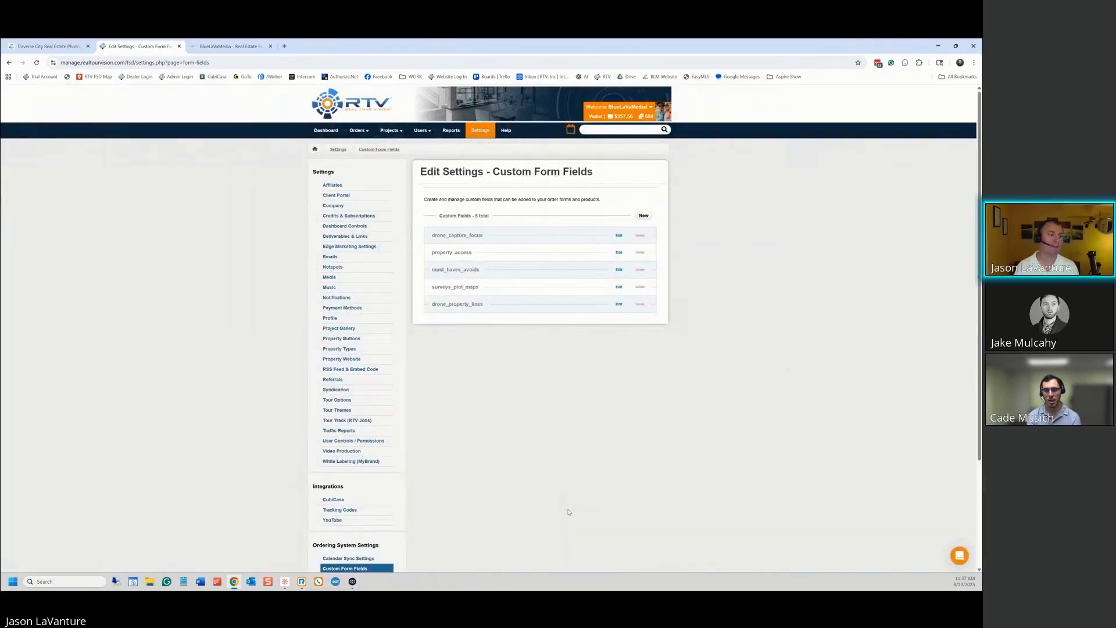
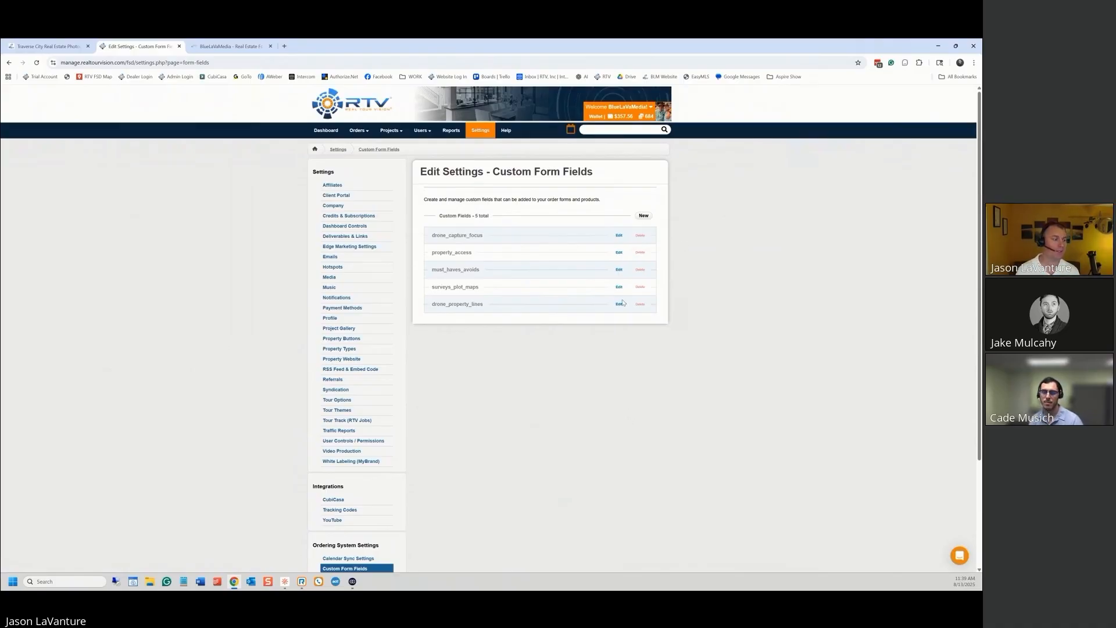
# Preview the live order form's Additional Details step
pyautogui.scroll(-1, 654, 314)
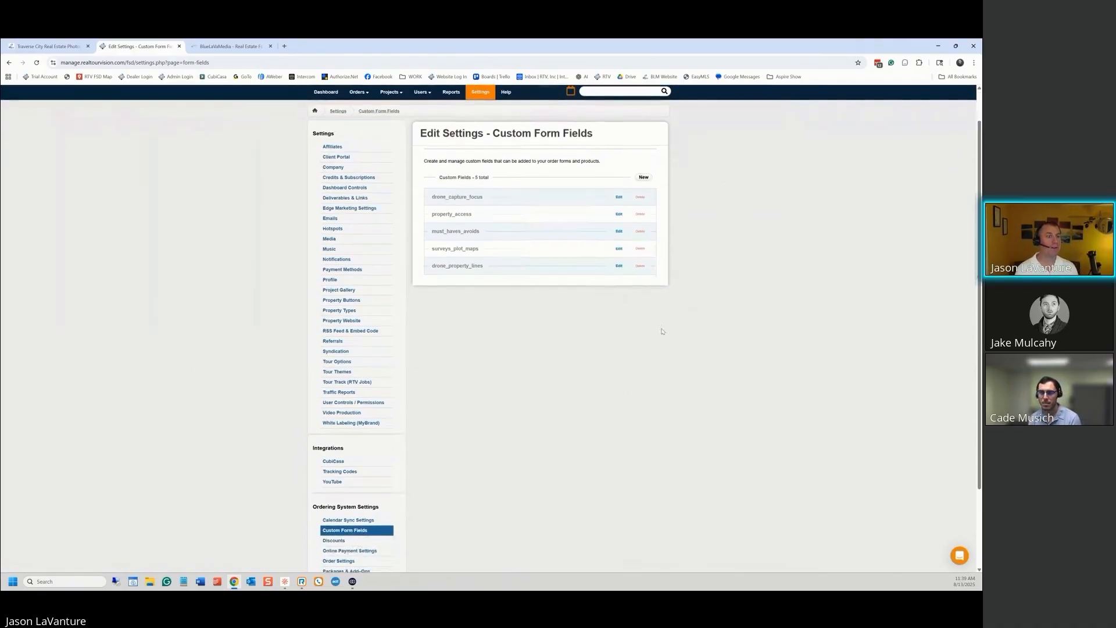
pyautogui.scroll(-2, 639, 342)
pyautogui.scroll(3, 562, 367)
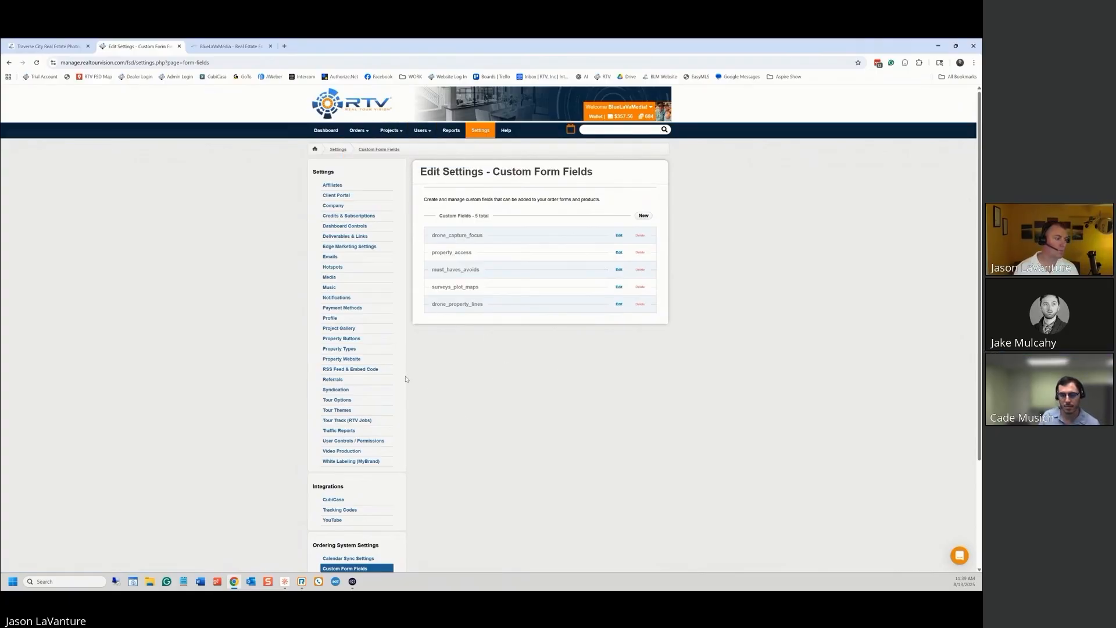
pyautogui.click(239, 48)
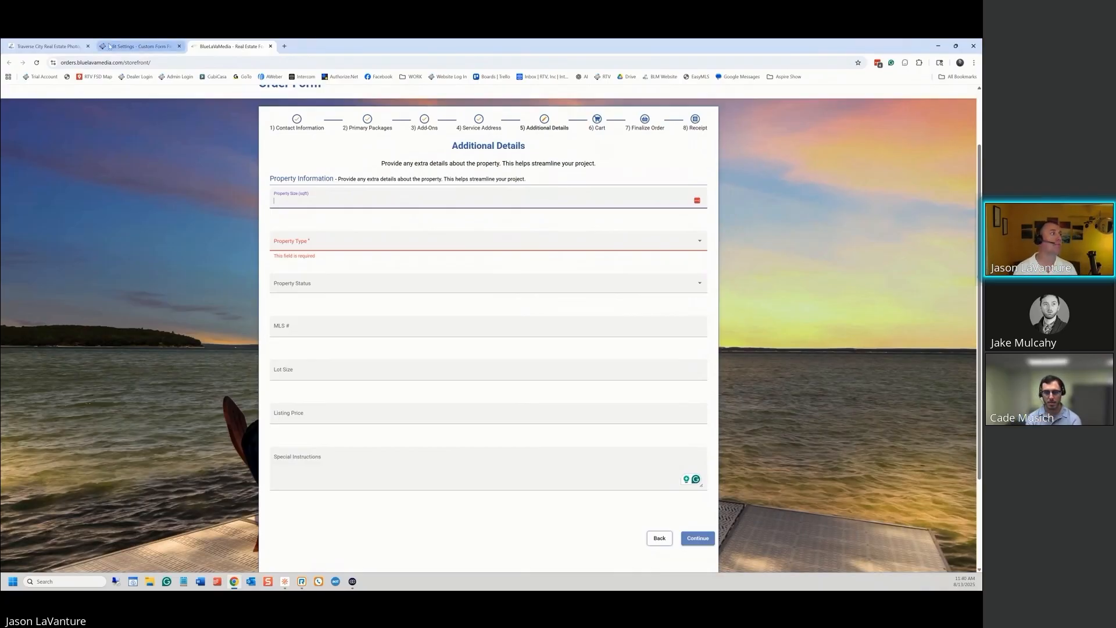
# Open the Real Estate For Sale Order Form's settings from Storefront / Order Forms
pyautogui.click(137, 46)
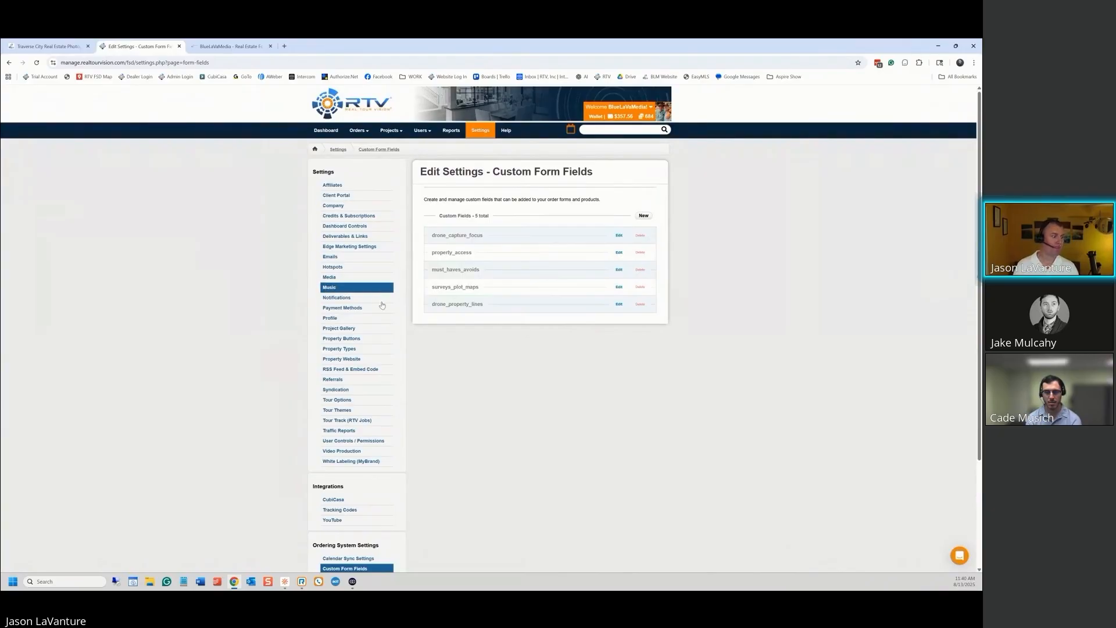
pyautogui.scroll(-3, 426, 360)
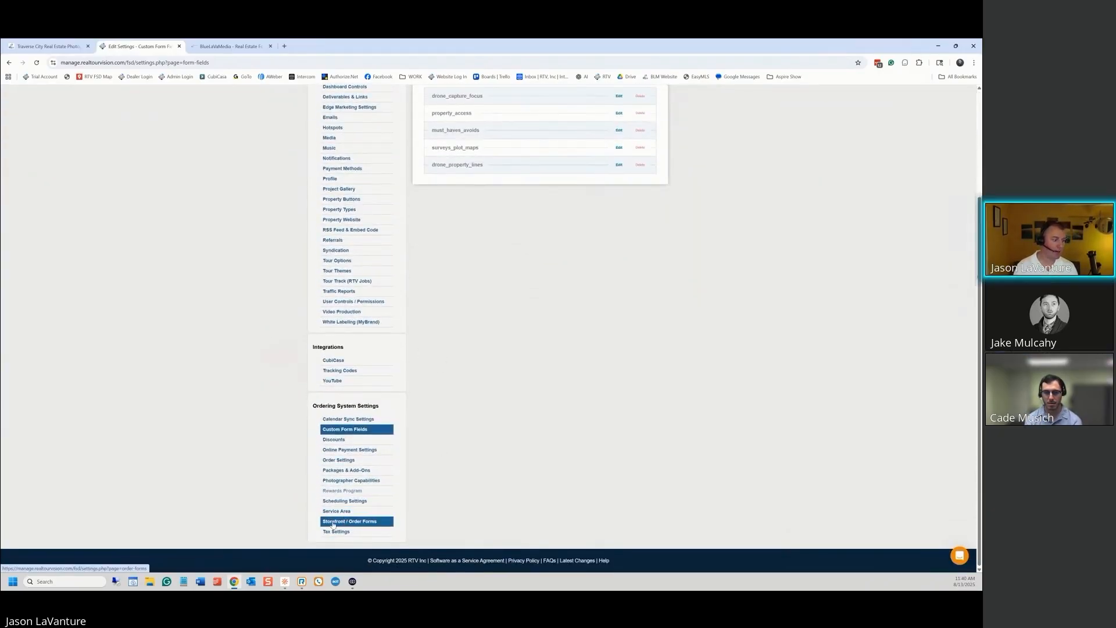
pyautogui.click(342, 522)
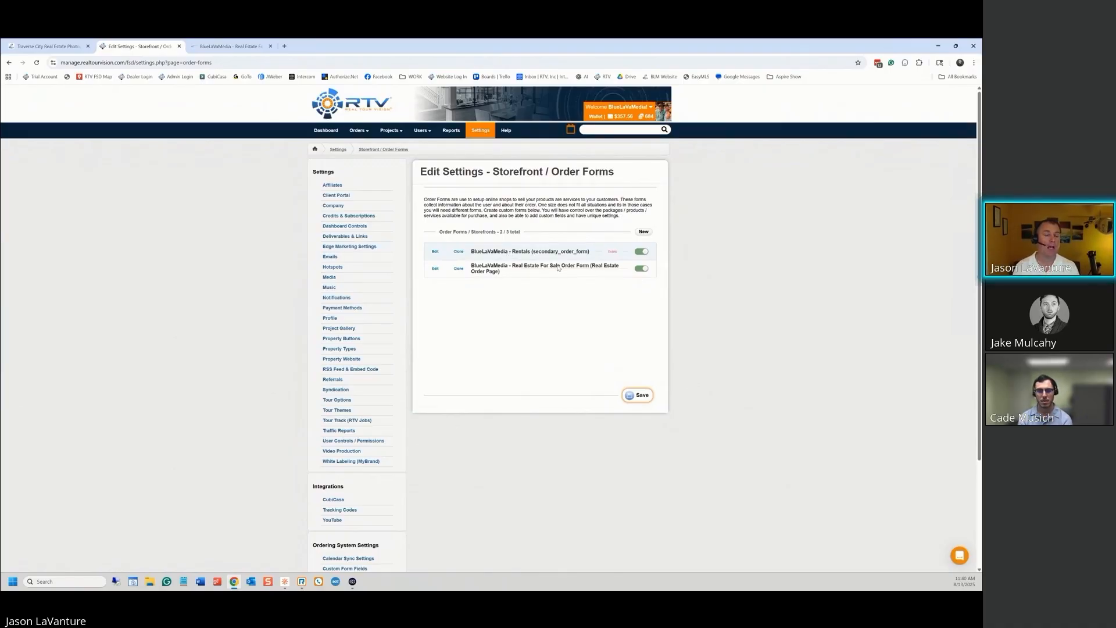
pyautogui.click(436, 270)
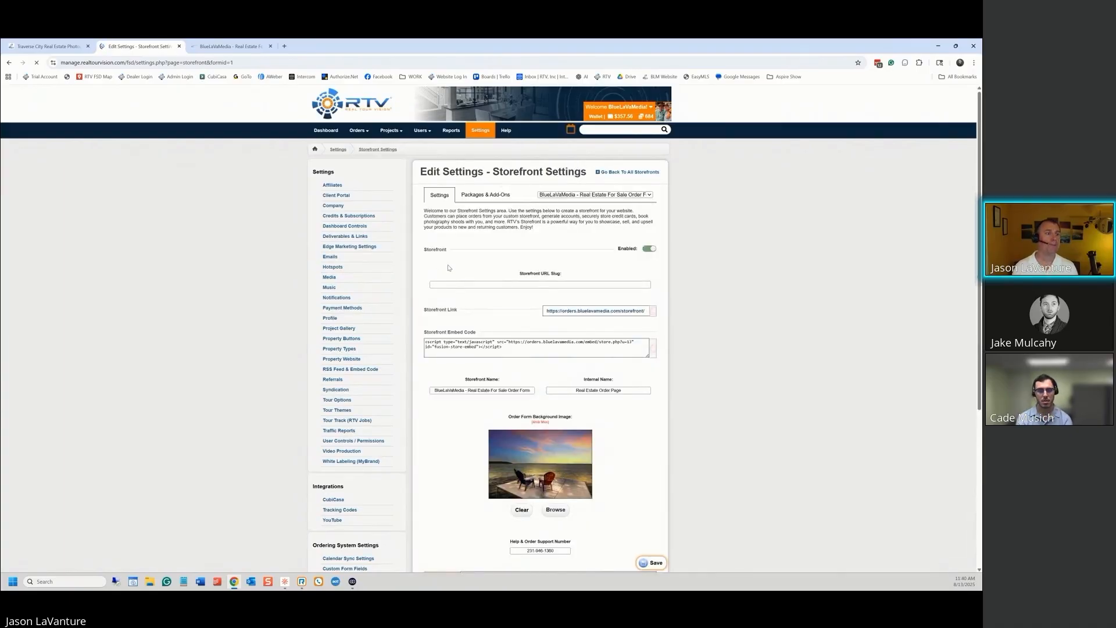
pyautogui.scroll(-1, 767, 242)
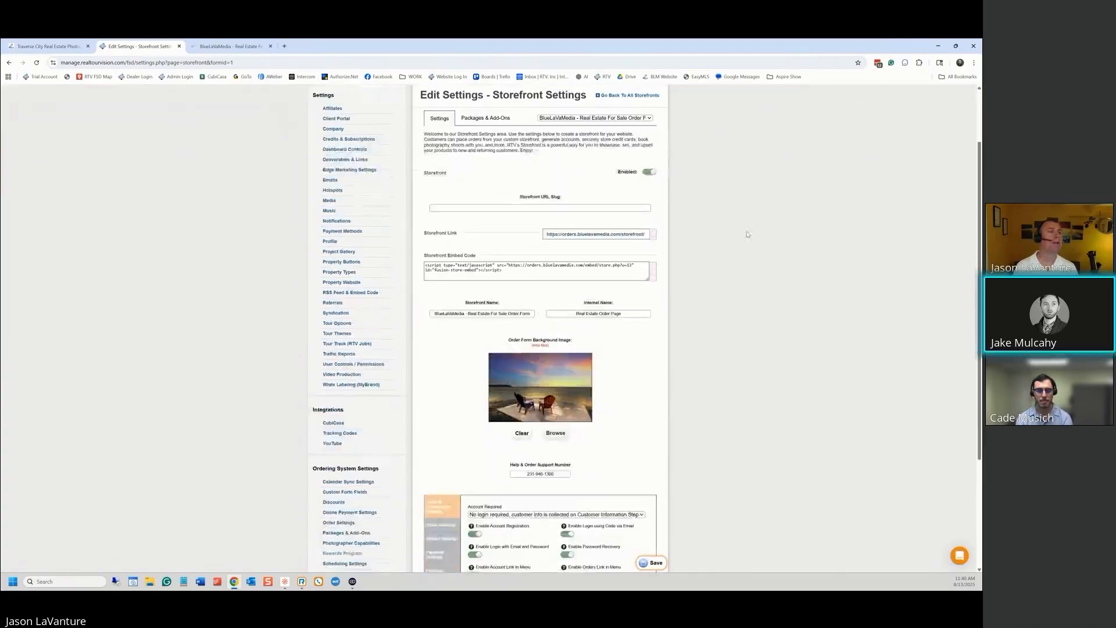
pyautogui.scroll(1, 756, 239)
pyautogui.scroll(-4, 743, 236)
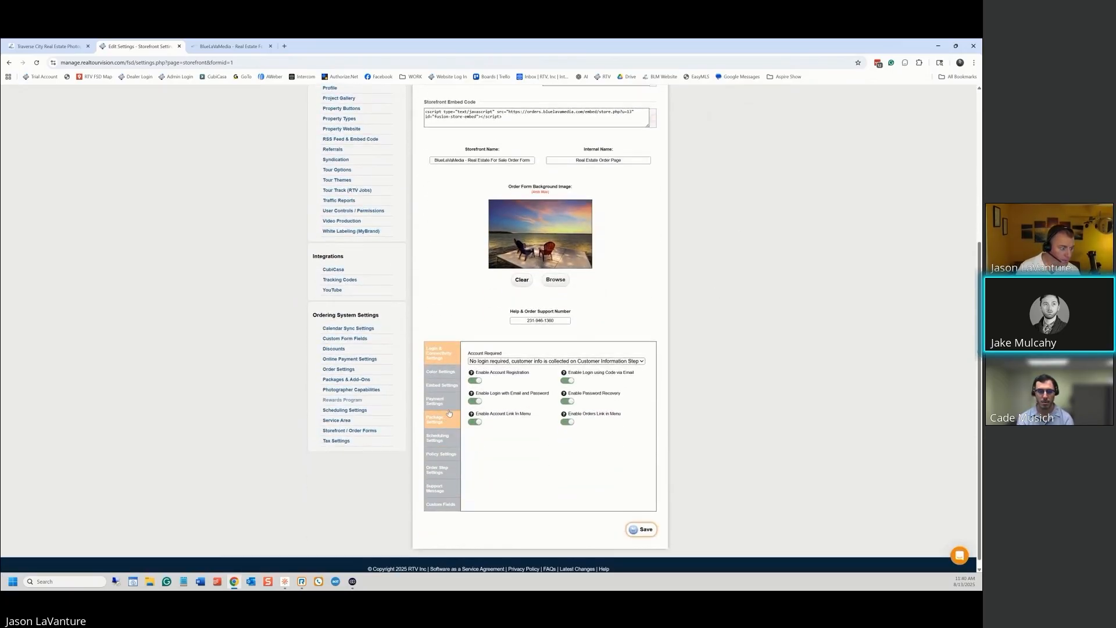
# Show the Custom Fields section with seven assigned and five available custom fields
pyautogui.click(440, 506)
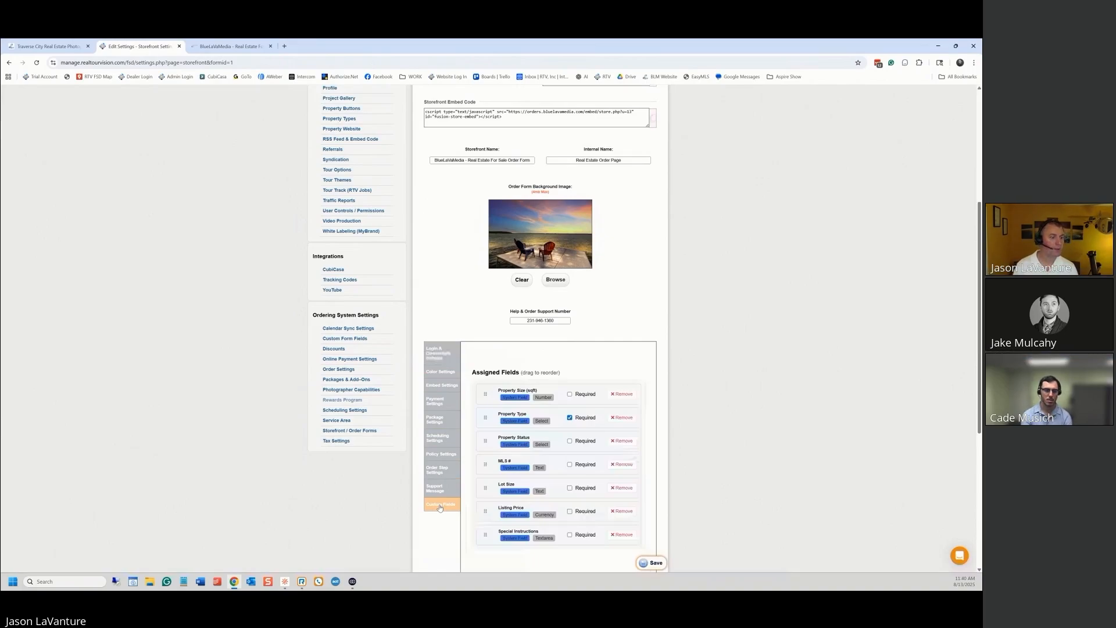
pyautogui.scroll(-4, 742, 372)
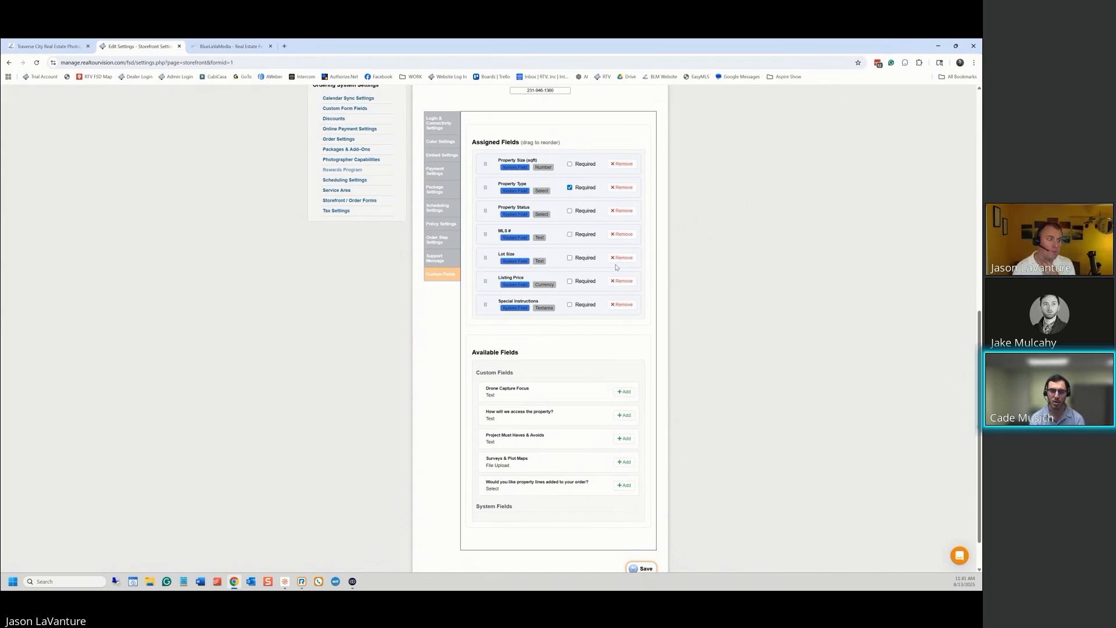
# Remove MLS # and Listing Price from the assigned fields
pyautogui.click(621, 234)
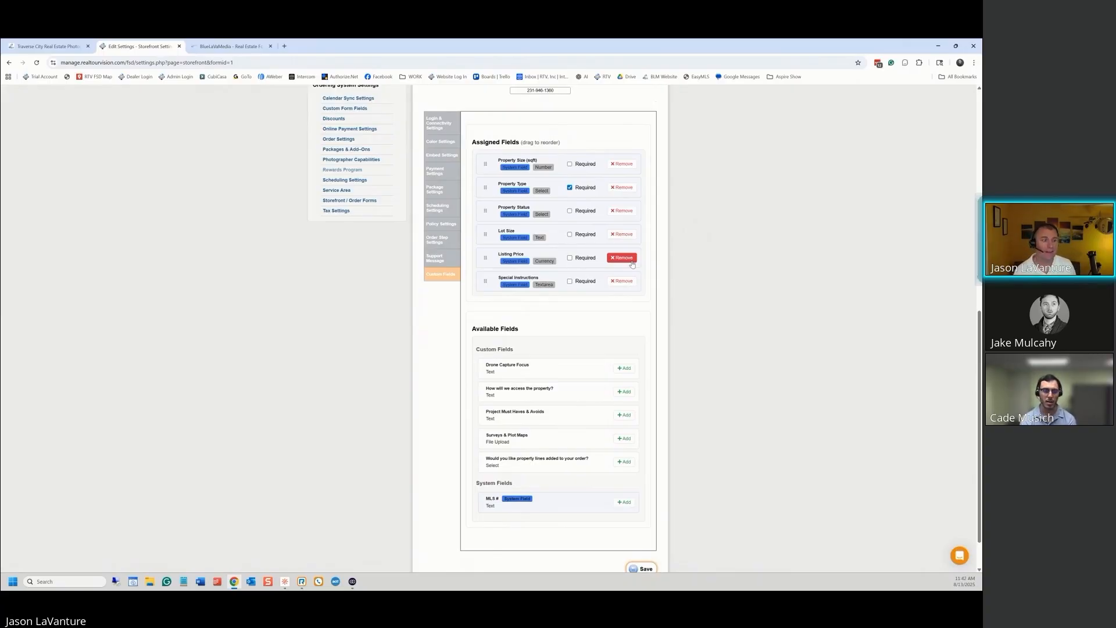
pyautogui.click(632, 263)
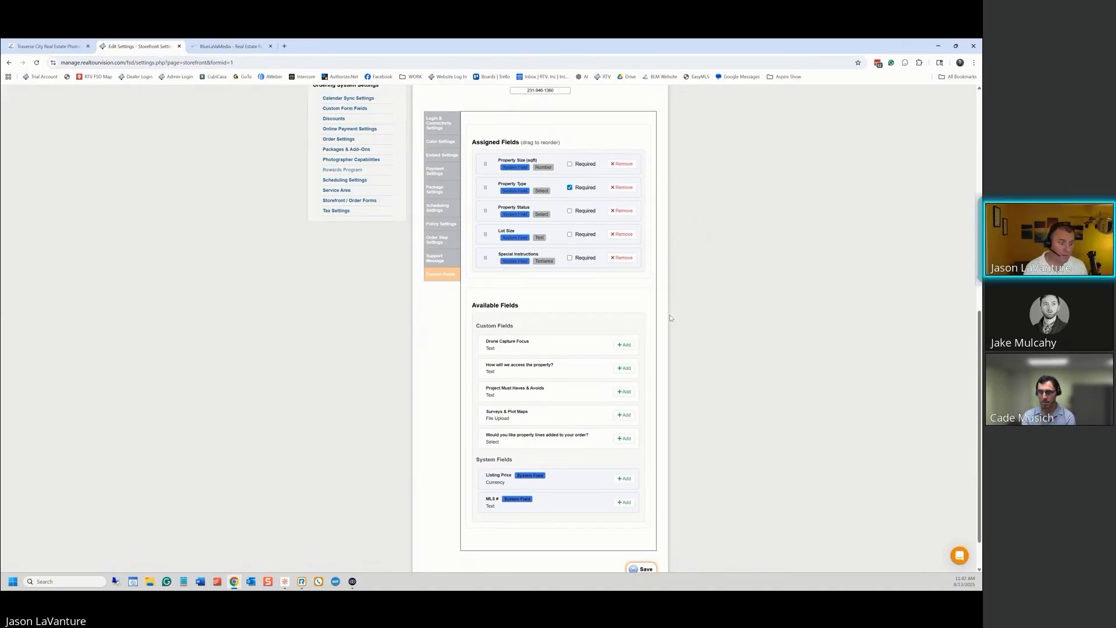
# Add 'How will we access the property?' and 'Project Must Haves & Avoids' above Special Instructions
pyautogui.click(622, 369)
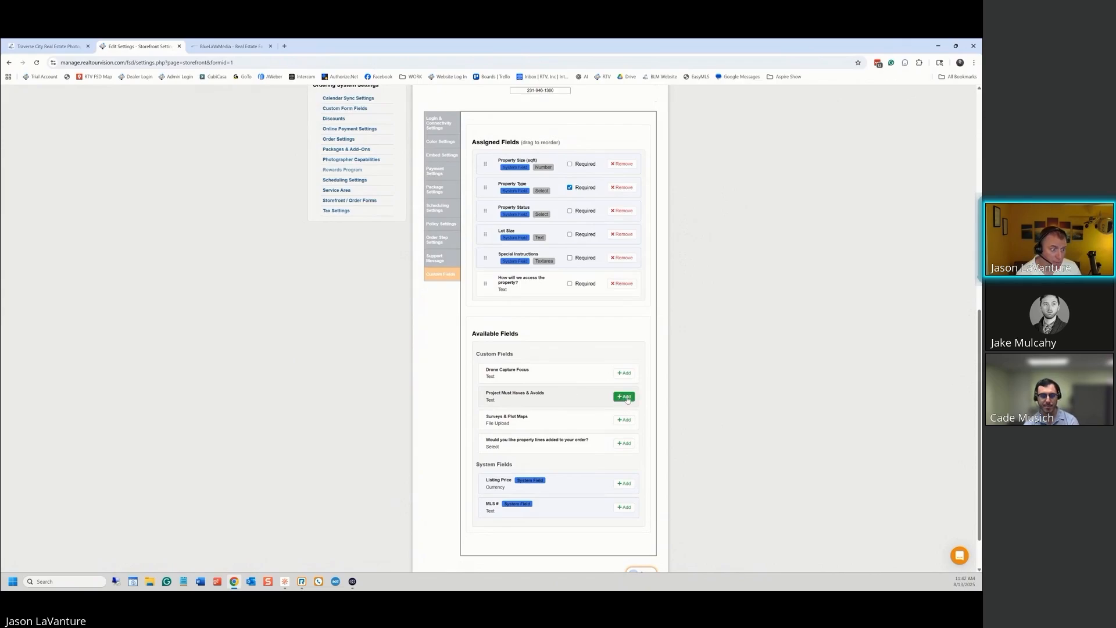
pyautogui.click(626, 398)
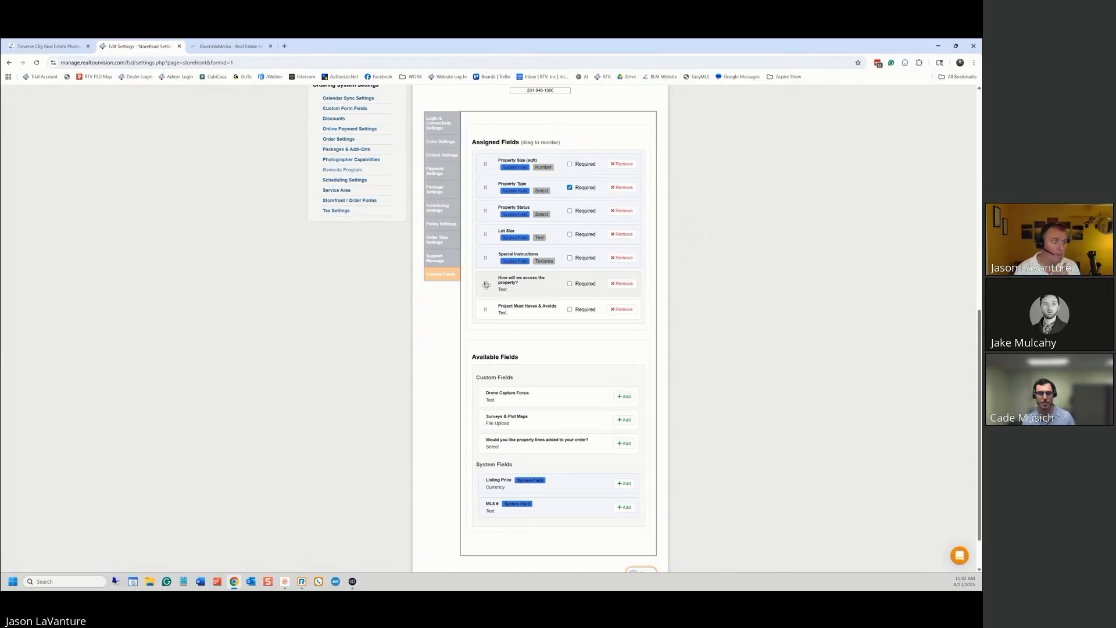
pyautogui.moveTo(486, 284); pyautogui.dragTo(489, 216)
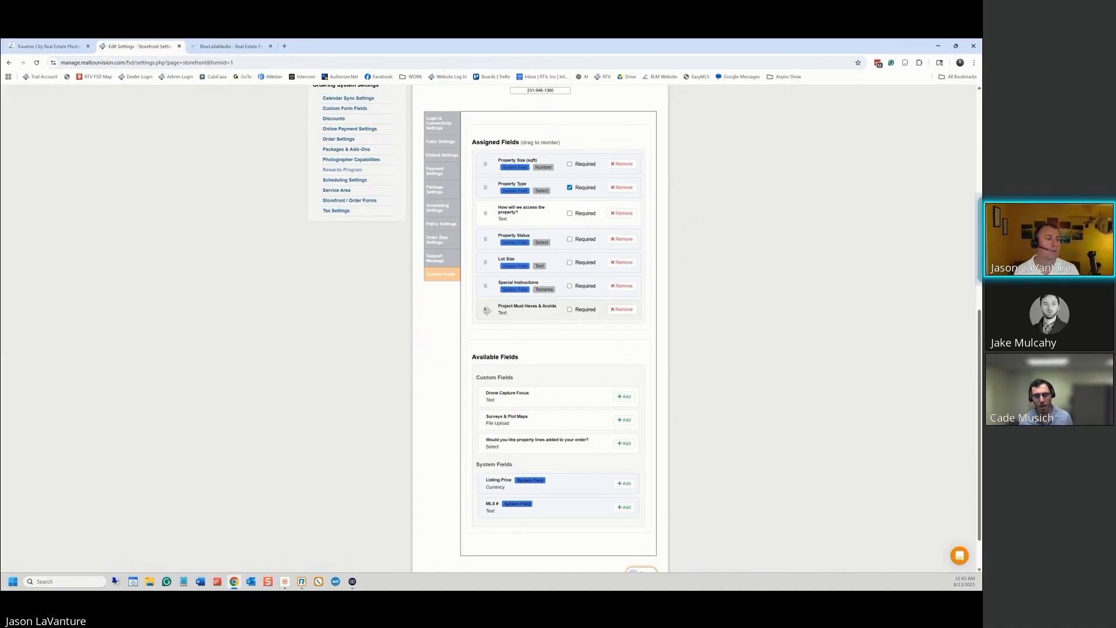
pyautogui.moveTo(487, 310); pyautogui.dragTo(491, 290)
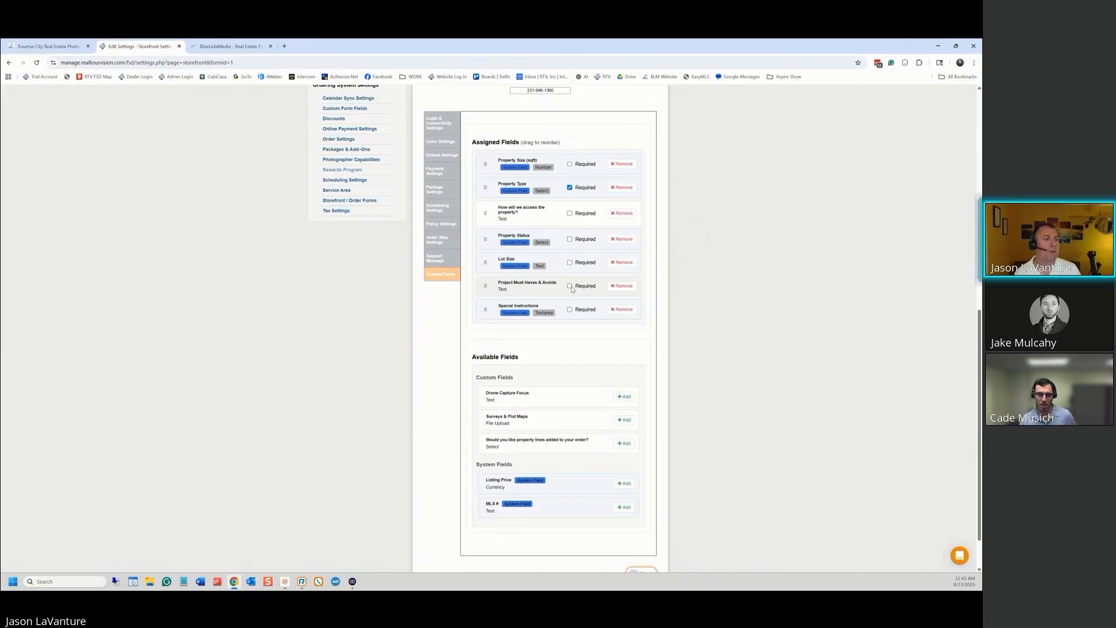
# Require the property-access question, move Lot Size up to second, and Property Type to the top
pyautogui.click(570, 213)
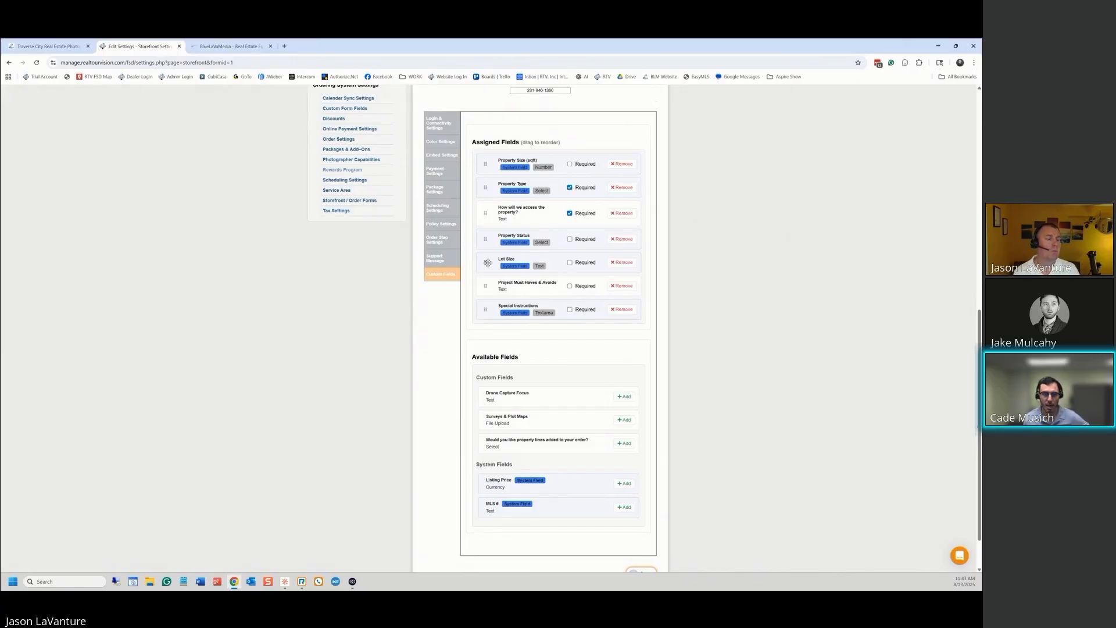
pyautogui.moveTo(488, 262); pyautogui.dragTo(494, 187)
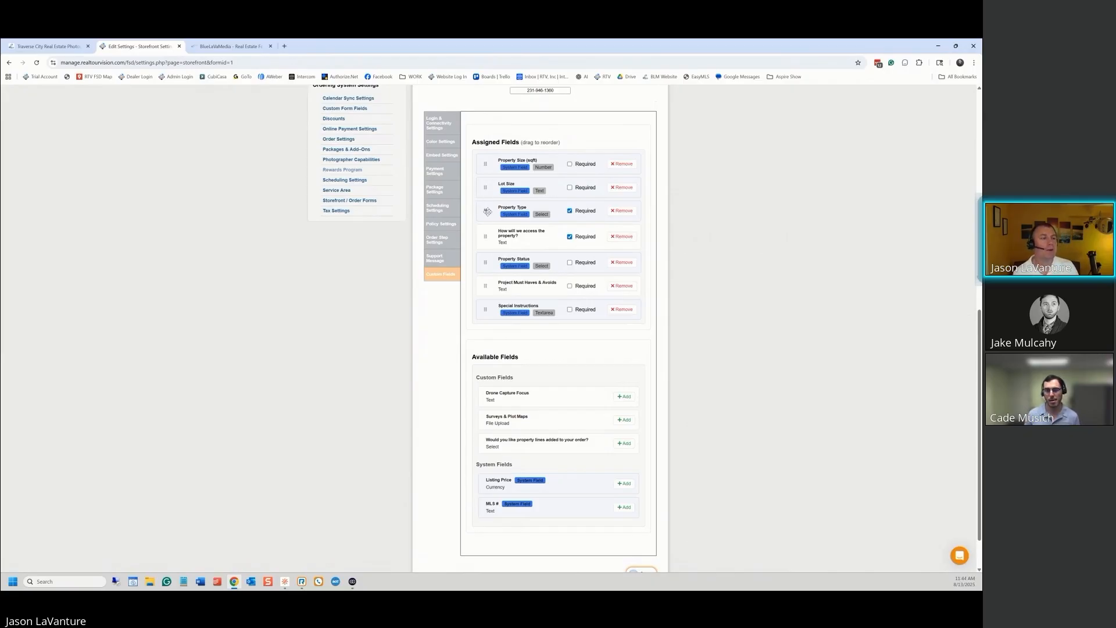
pyautogui.moveTo(487, 211); pyautogui.dragTo(489, 166)
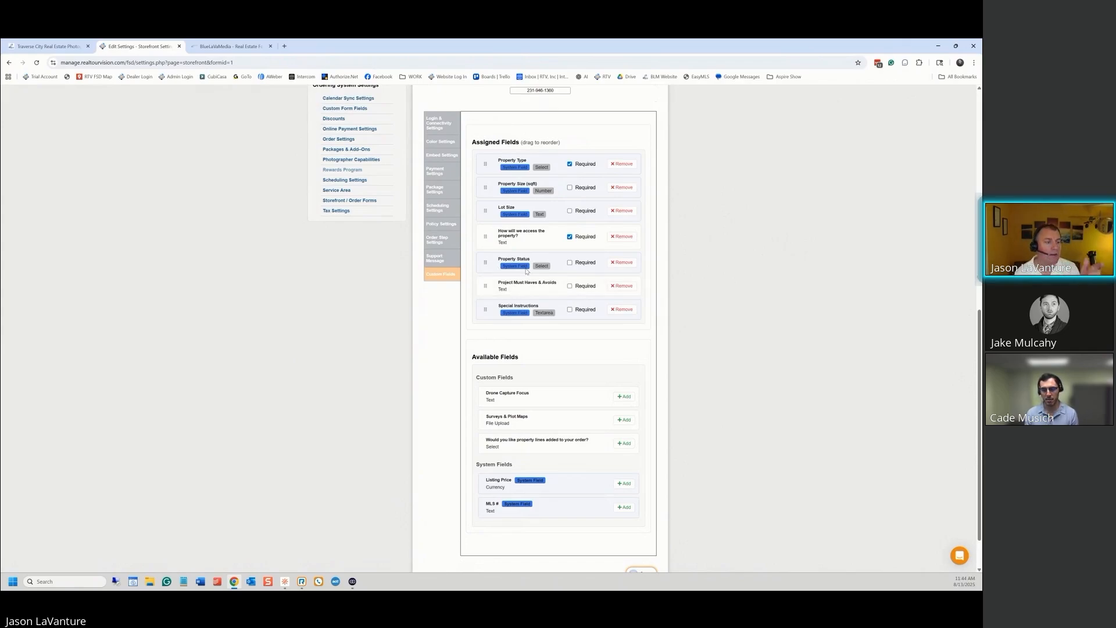
# Check the Property Status dropdown choices on the live order form
pyautogui.click(231, 46)
pyautogui.click(371, 281)
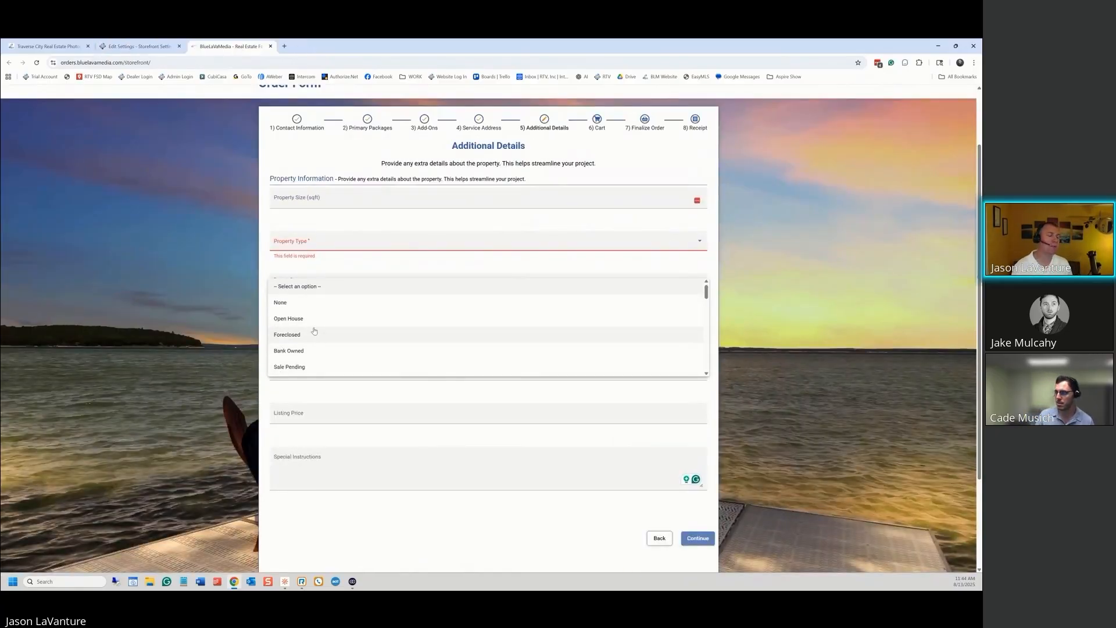
pyautogui.scroll(1, 321, 309)
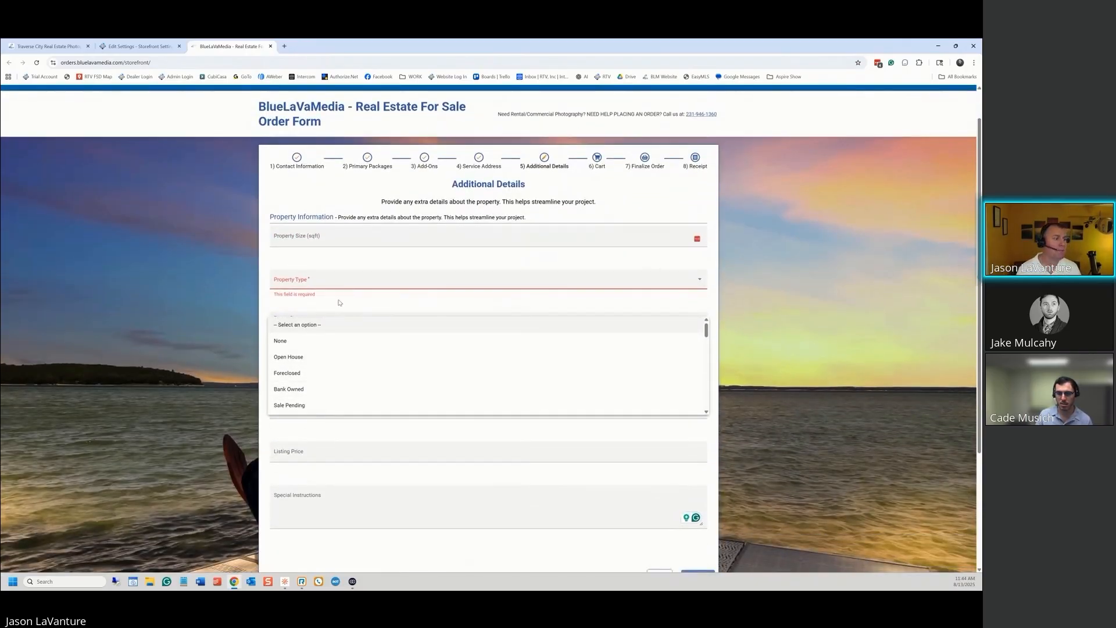
pyautogui.click(359, 309)
# Remove Property Status from the assigned fields and return to the live form
pyautogui.click(139, 46)
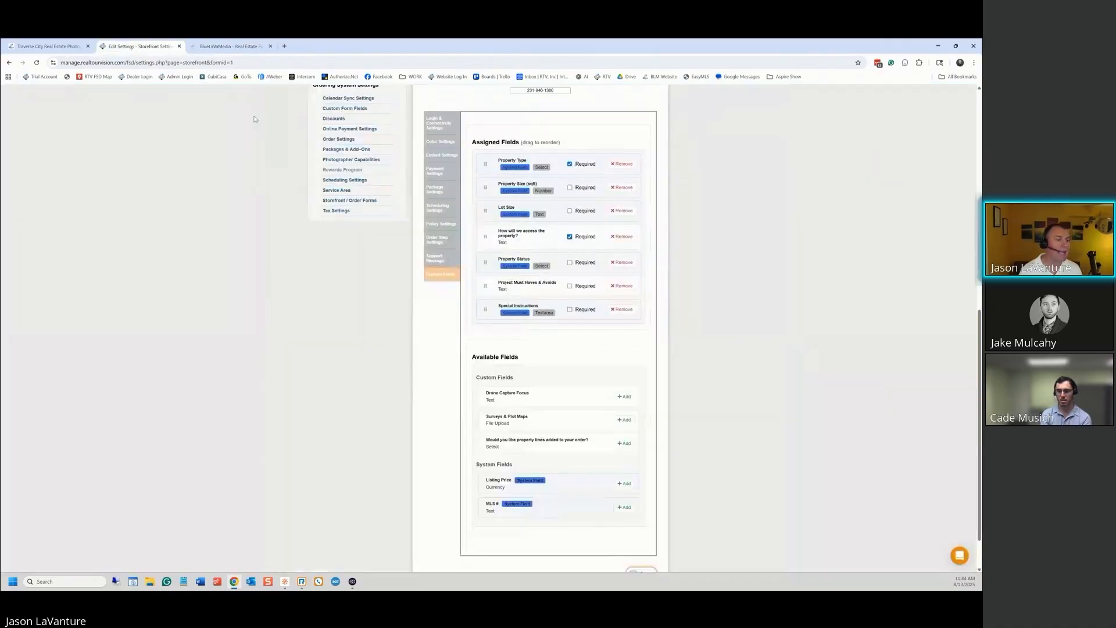
pyautogui.click(620, 262)
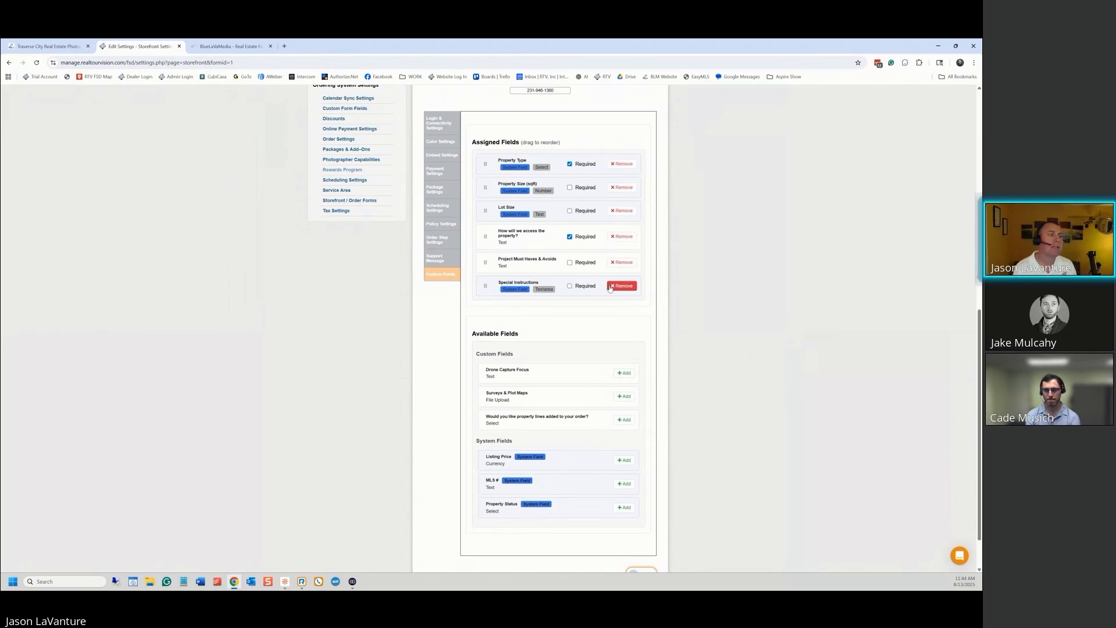
pyautogui.click(233, 46)
# Check the Property Type choices and Property Size field on the form, then return to settings
pyautogui.scroll(1, 605, 233)
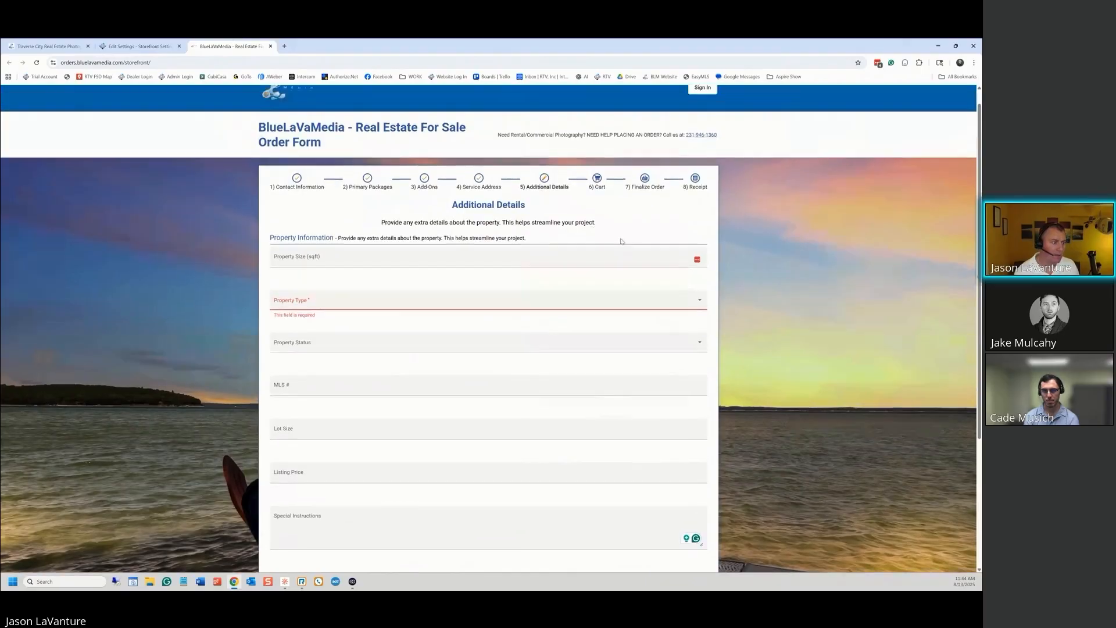
pyautogui.click(701, 321)
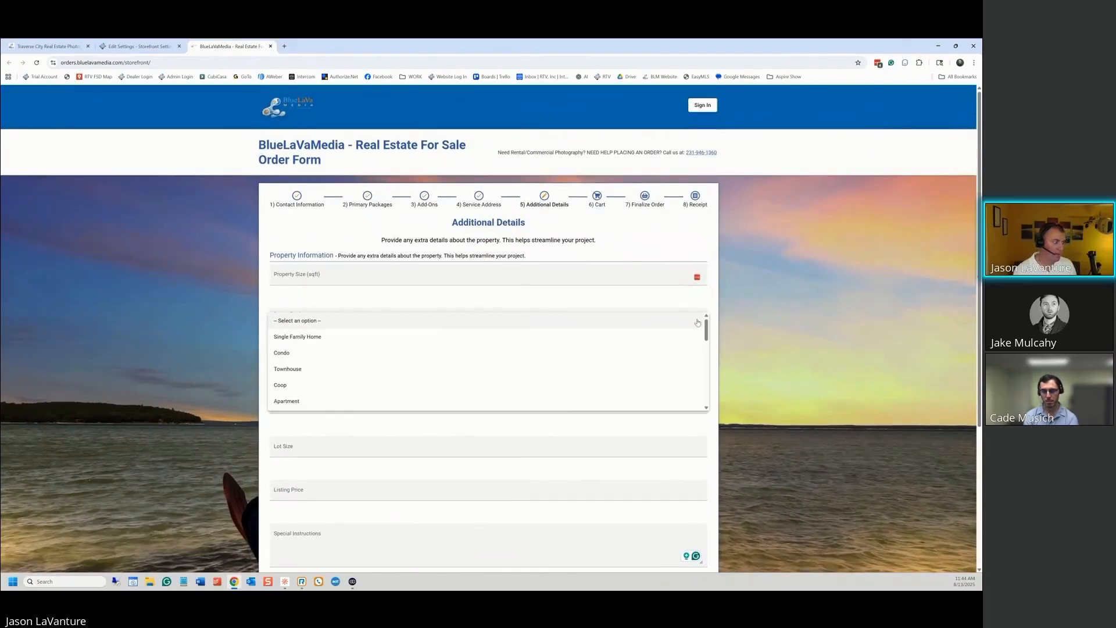
pyautogui.click(411, 427)
pyautogui.scroll(-2, 410, 427)
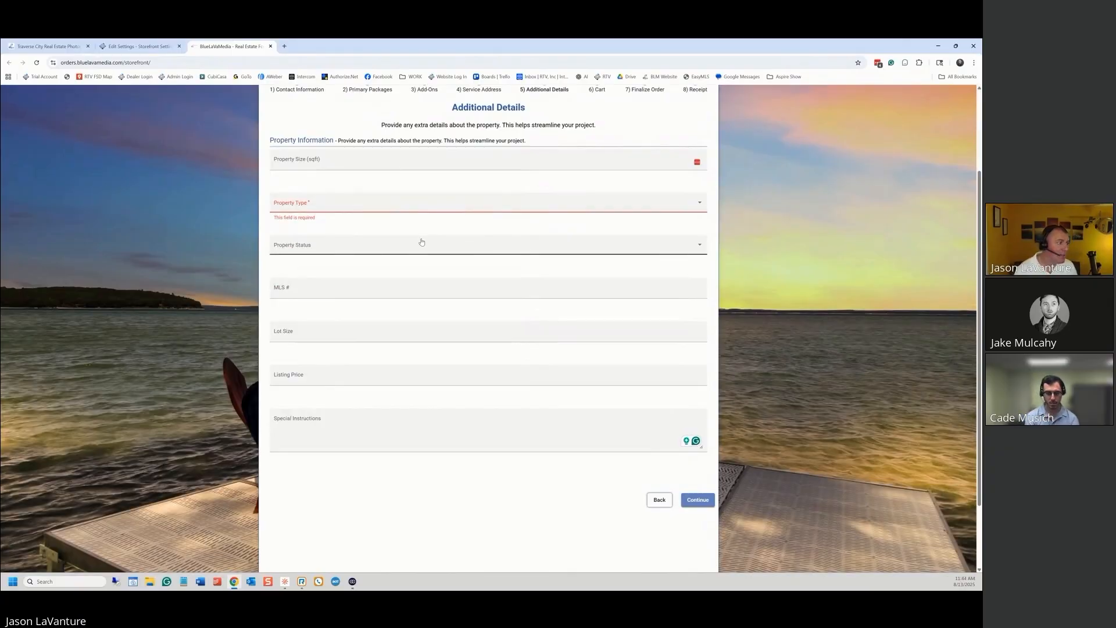
pyautogui.click(446, 164)
pyautogui.click(408, 154)
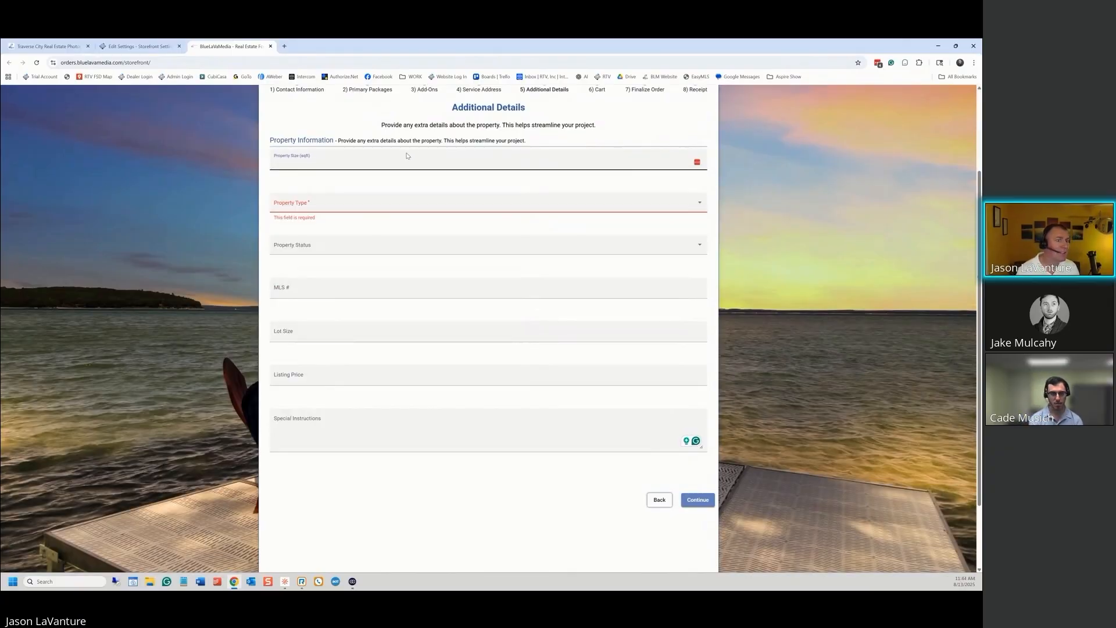
pyautogui.click(309, 159)
pyautogui.click(345, 156)
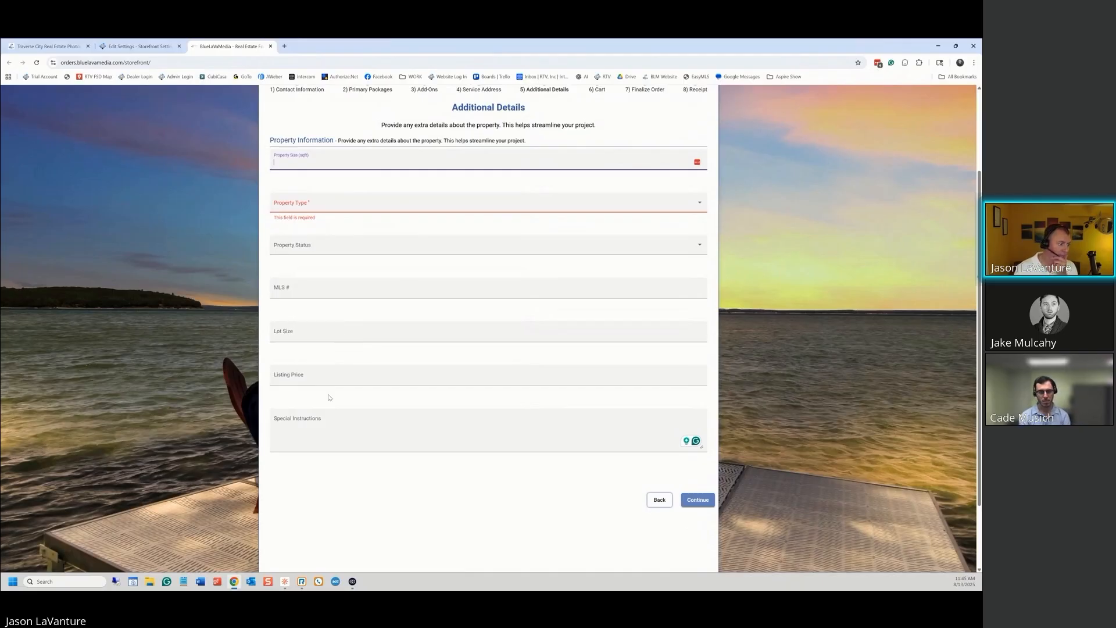
pyautogui.click(139, 48)
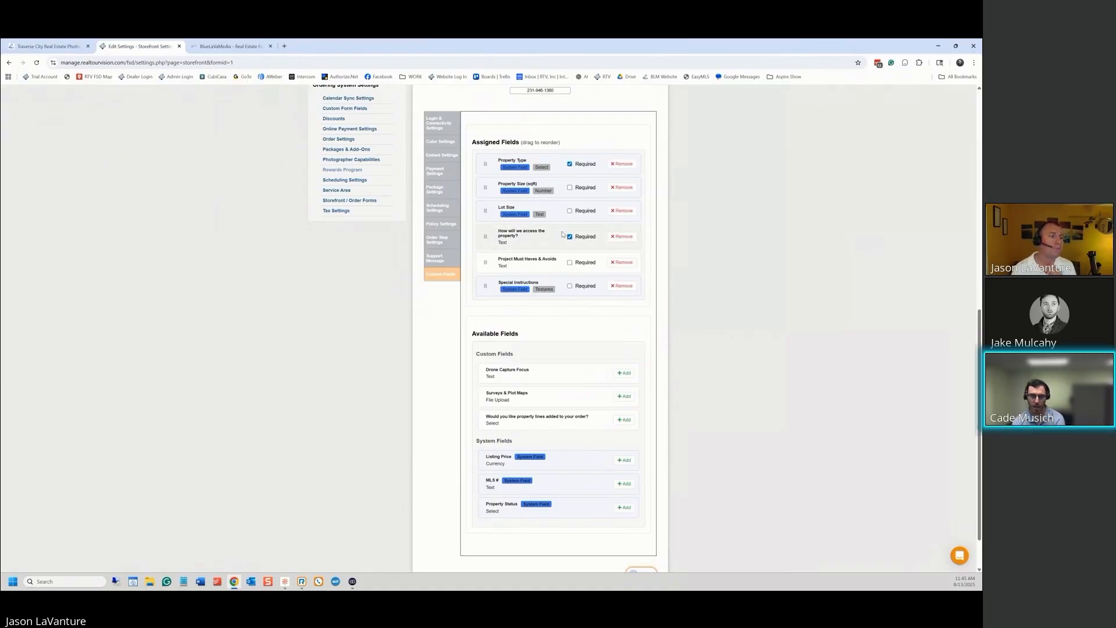
# Mark Project Must Haves & Avoids required, making three of six fields required
pyautogui.click(569, 264)
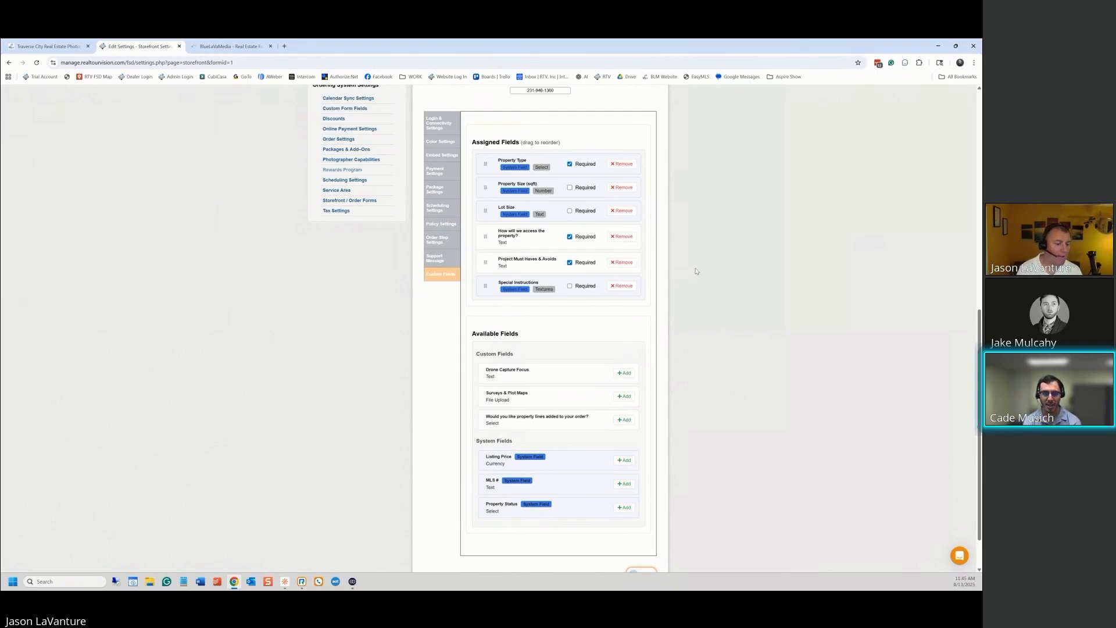
pyautogui.scroll(-1, 714, 366)
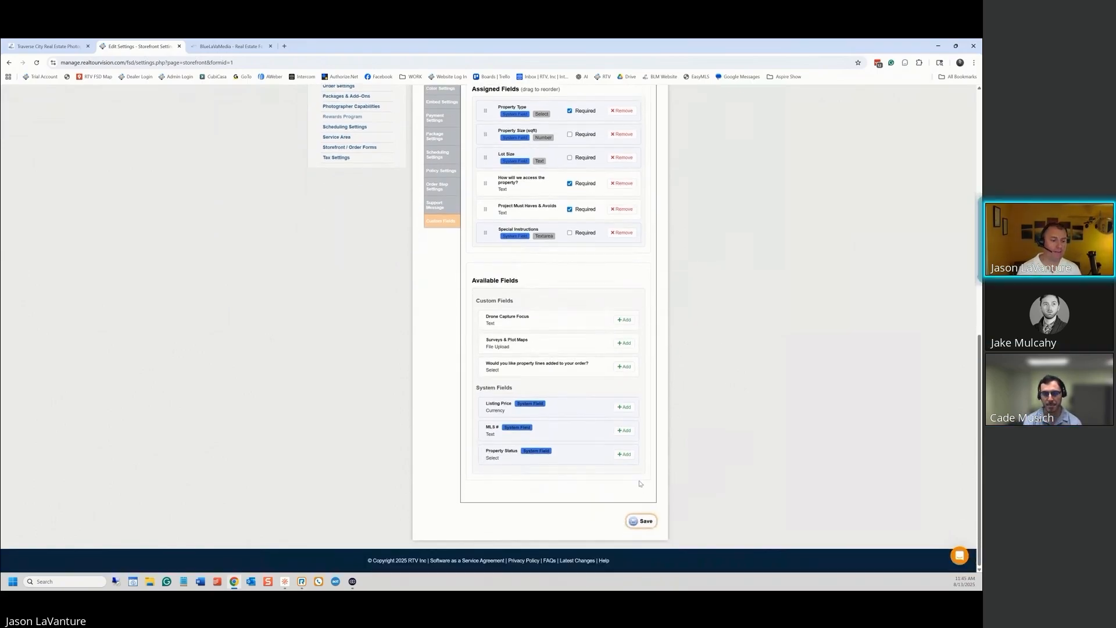
# Save the field settings, reload the order form, and pass the Service Address step again
pyautogui.click(645, 522)
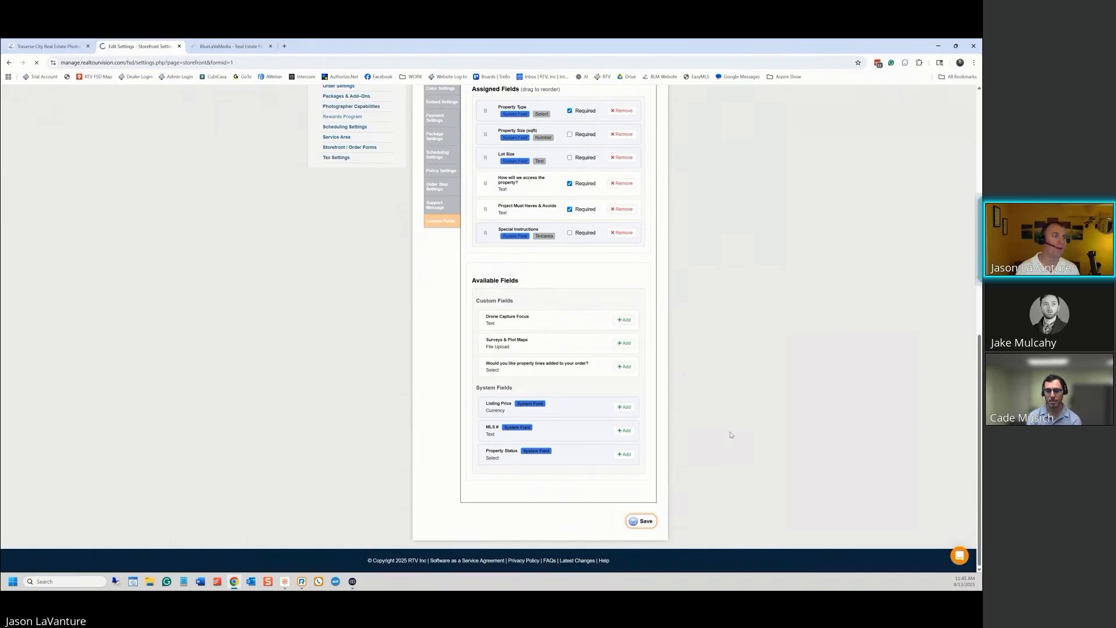
pyautogui.click(214, 46)
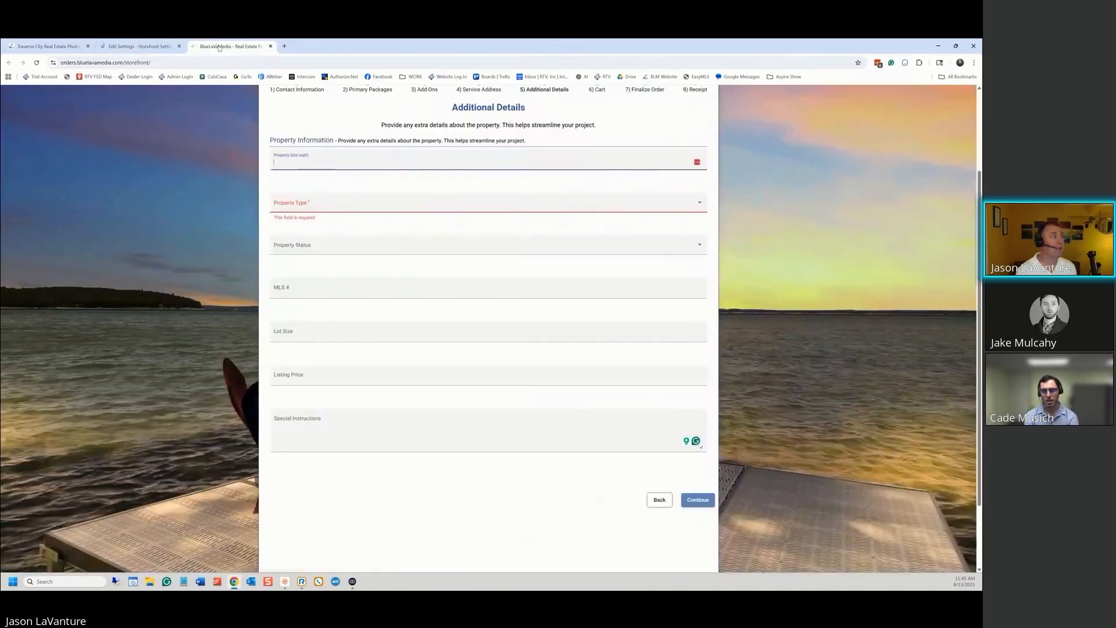
pyautogui.click(232, 62)
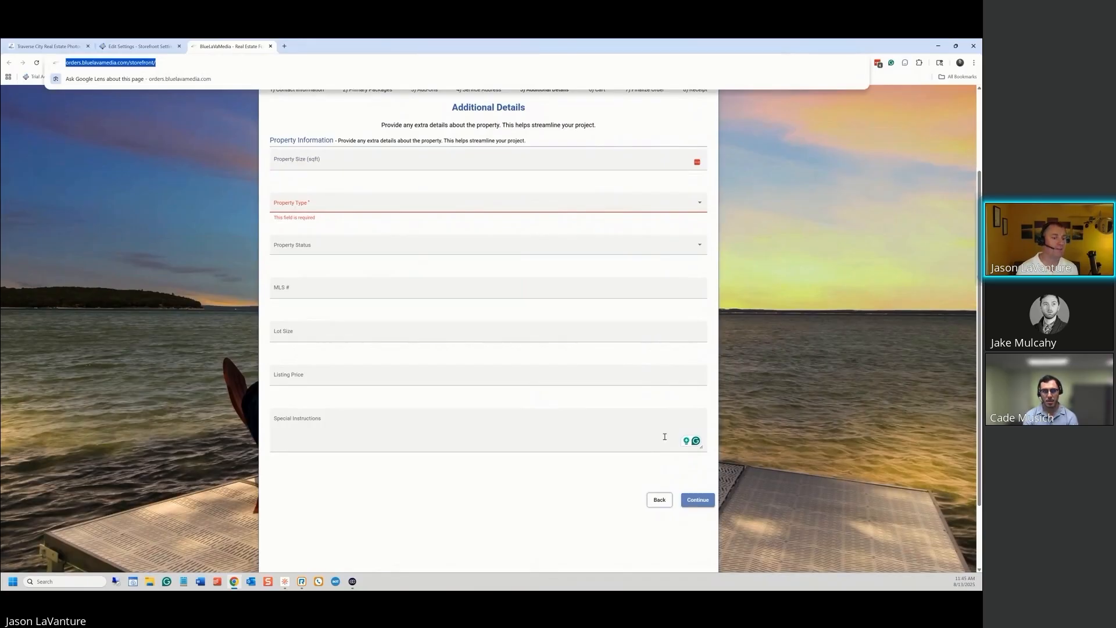
pyautogui.click(664, 504)
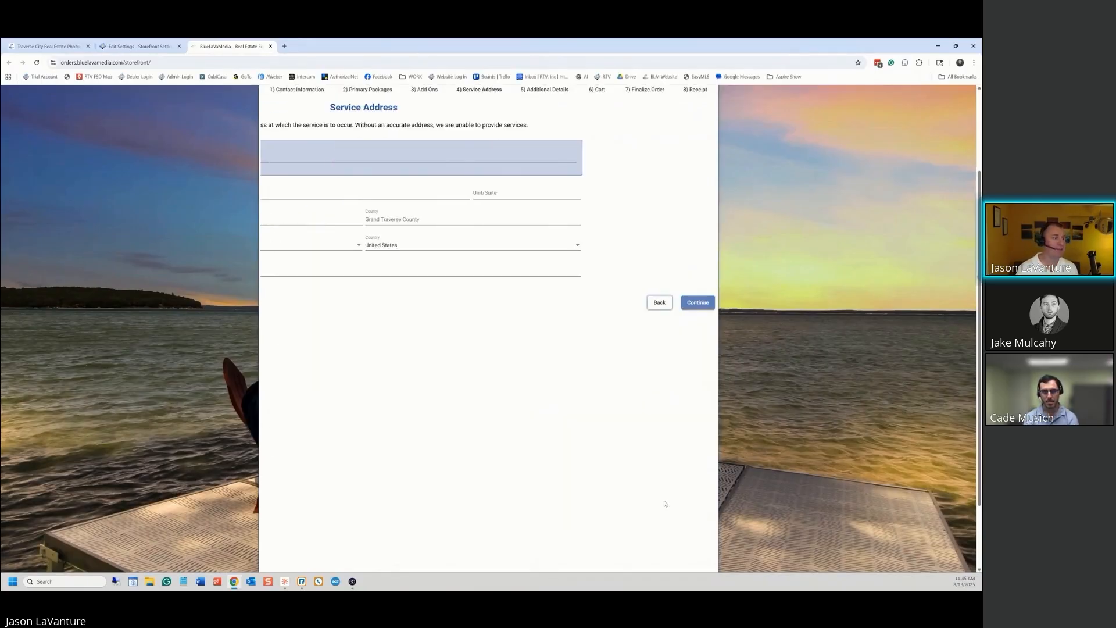
pyautogui.click(697, 302)
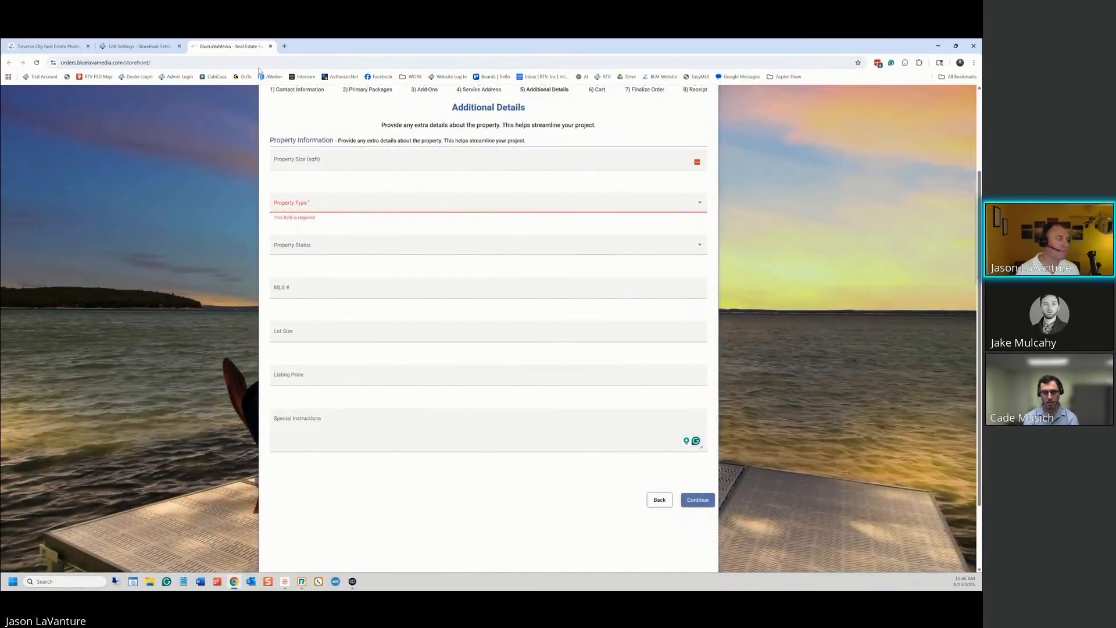
pyautogui.click(138, 47)
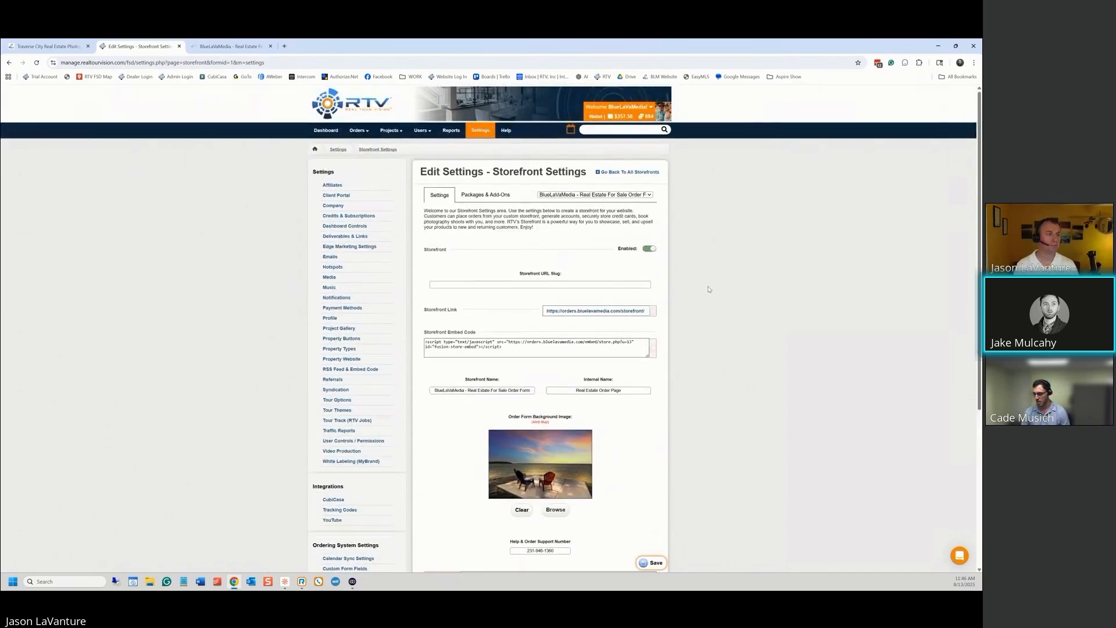
# Scroll through the storefront settings to review its enabled status and customer-info options
pyautogui.scroll(-5, 577, 241)
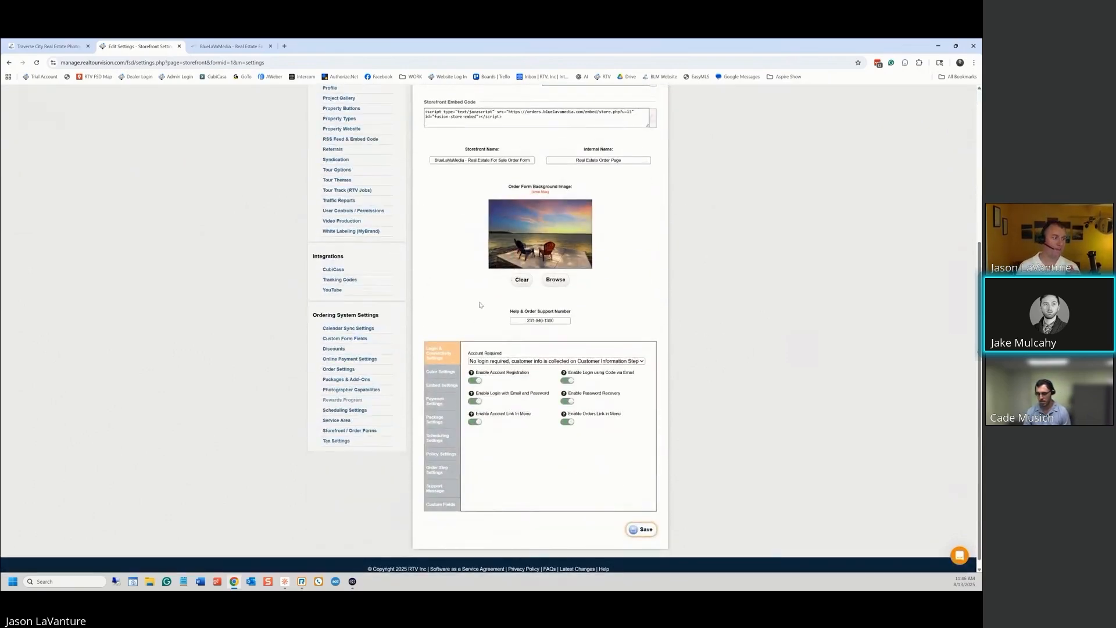
pyautogui.scroll(5, 500, 298)
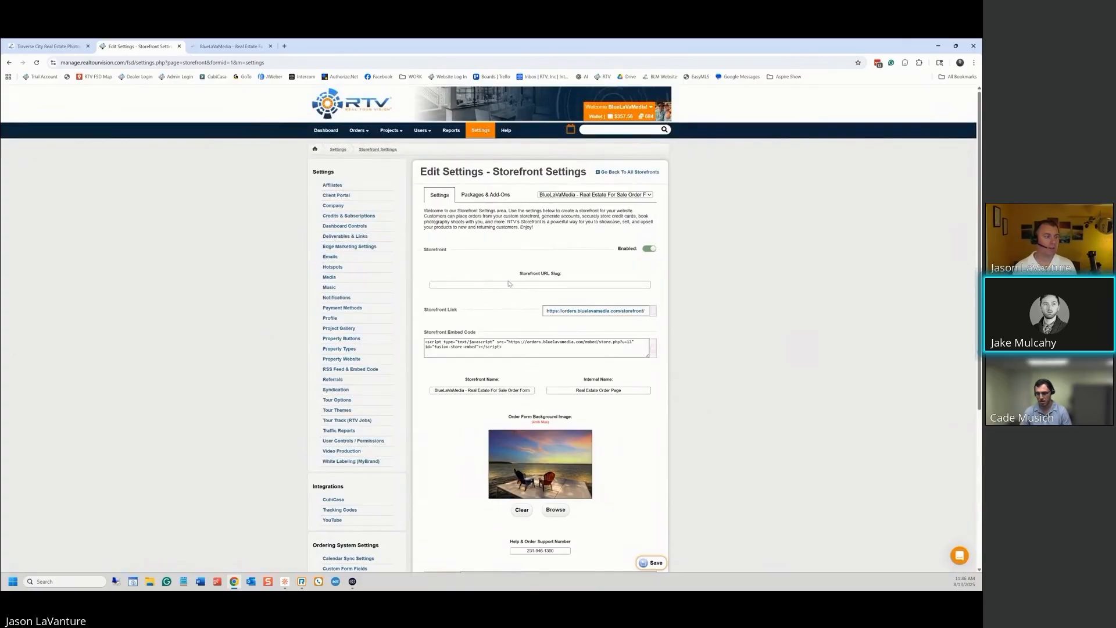
pyautogui.scroll(-2, 500, 298)
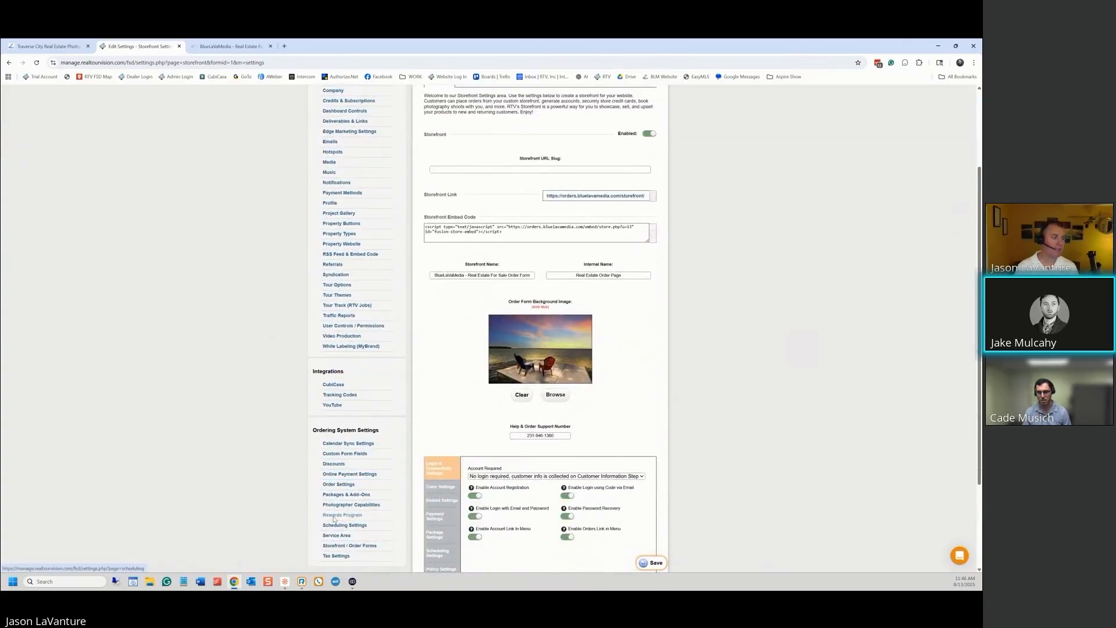
# Open the Packages & Add-Ons settings list, which shows The Deluxe Package at $145.00
pyautogui.click(345, 495)
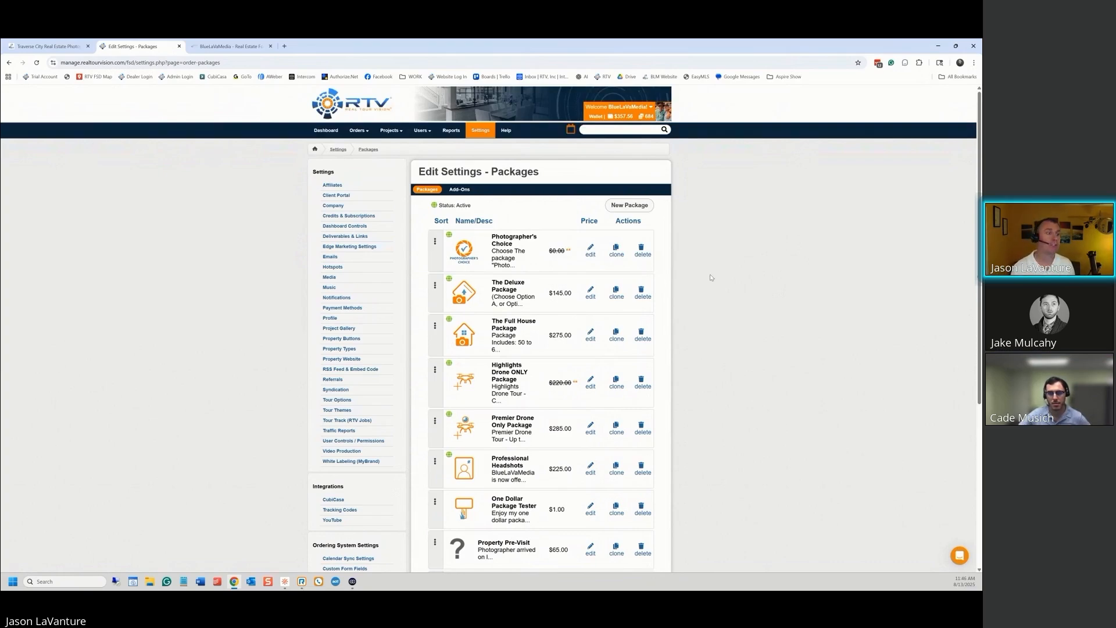
pyautogui.scroll(-1, 697, 279)
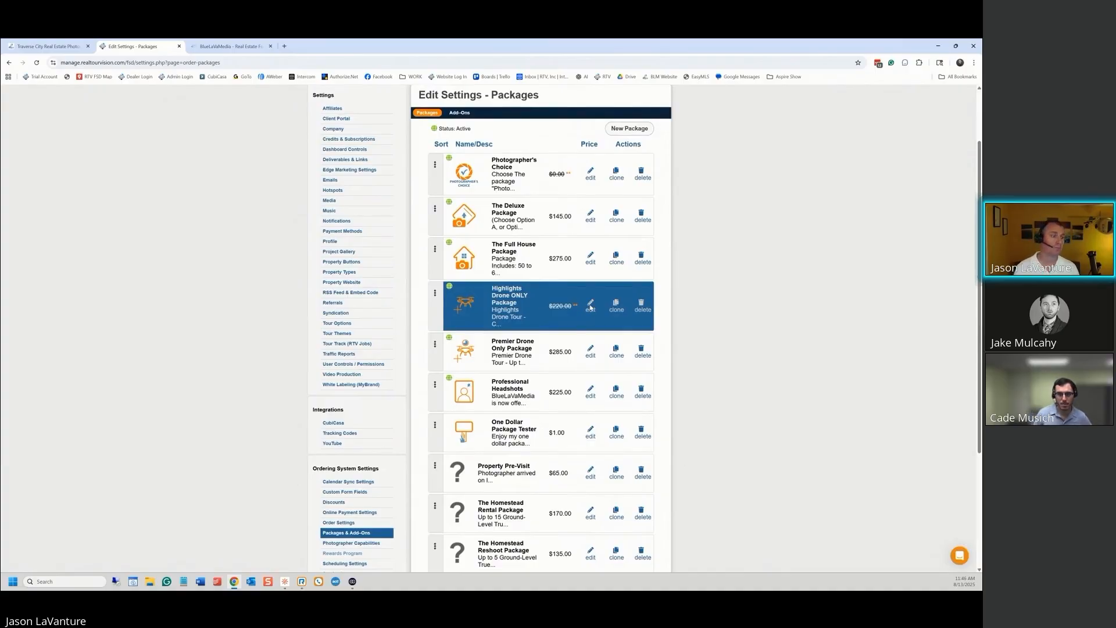
# Edit the Highlights Drone ONLY Package and assign it the Drone Capture Focus custom field
pyautogui.click(590, 306)
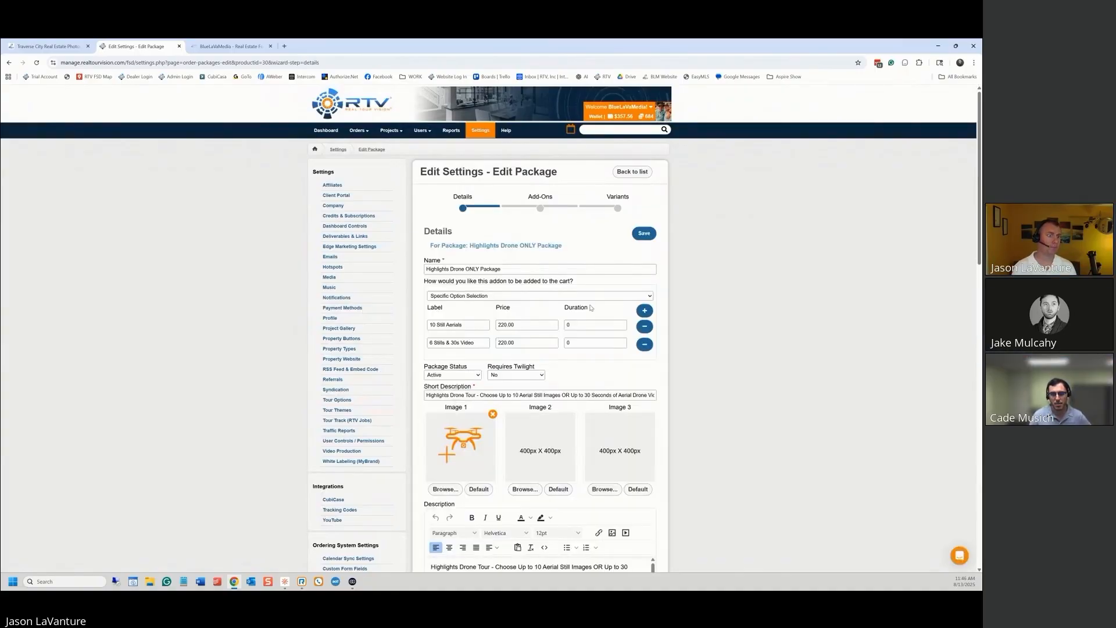
pyautogui.scroll(-1, 713, 291)
pyautogui.scroll(-7, 713, 290)
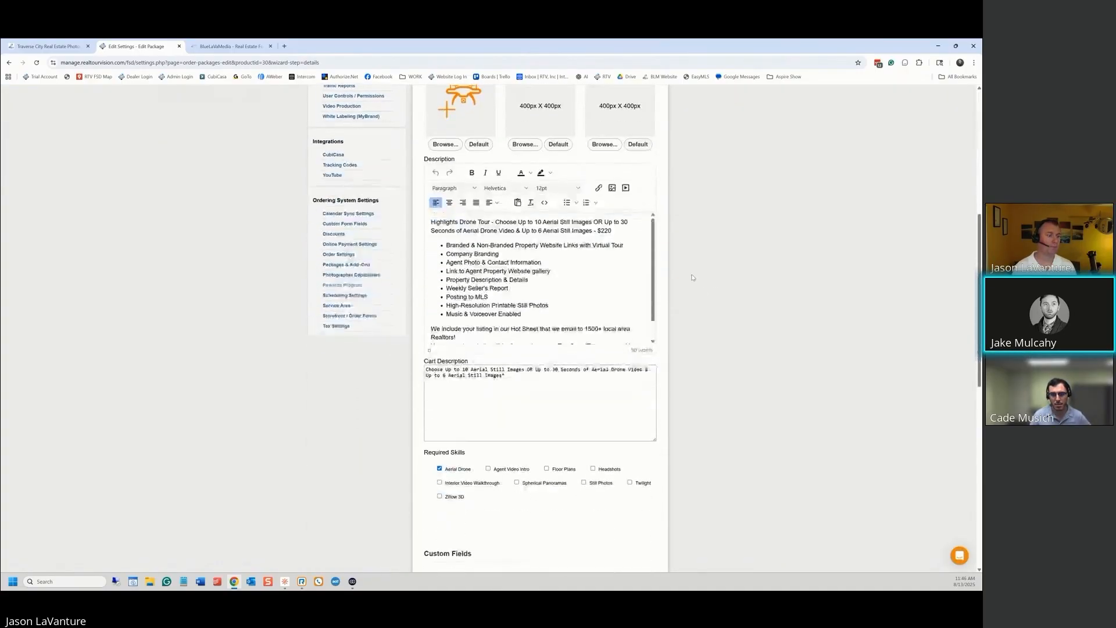
pyautogui.scroll(-3, 693, 294)
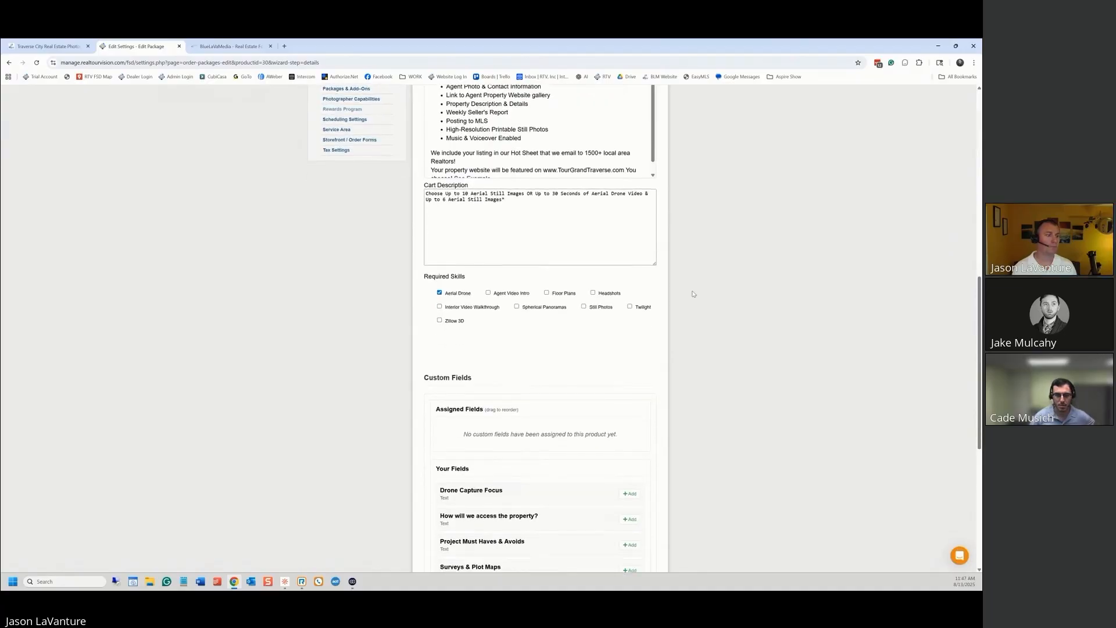
pyautogui.scroll(-2, 693, 294)
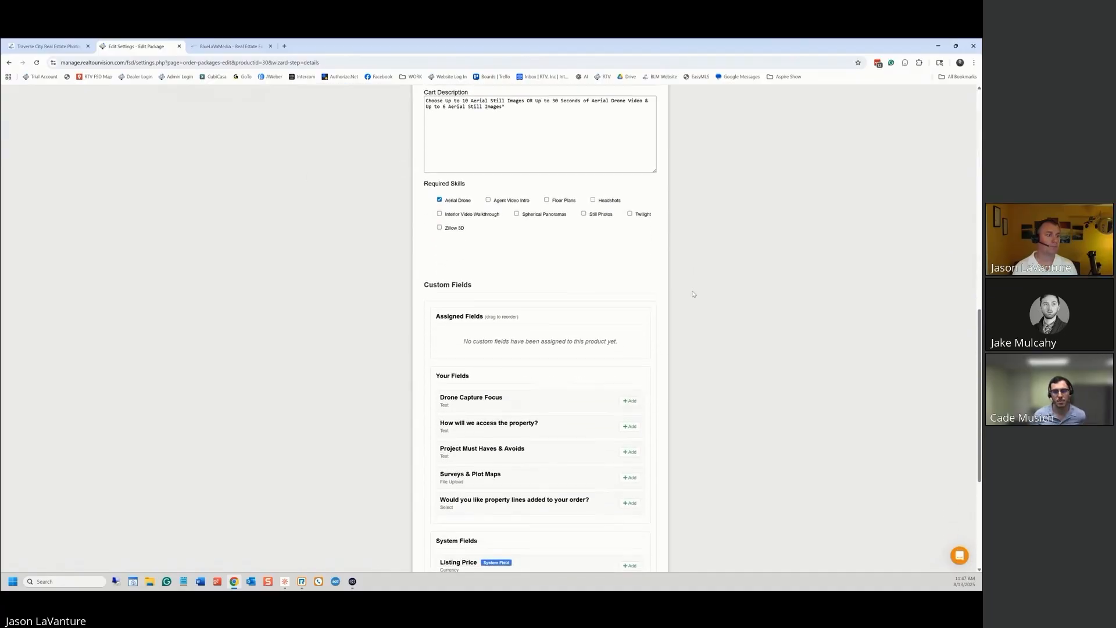
pyautogui.scroll(-1, 693, 293)
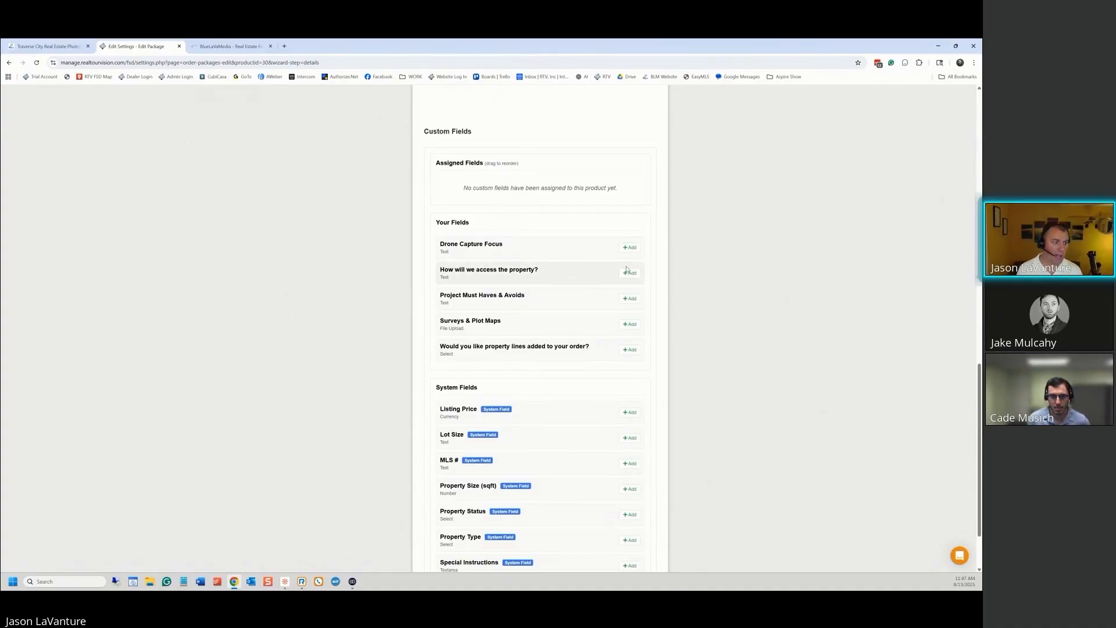
pyautogui.click(629, 247)
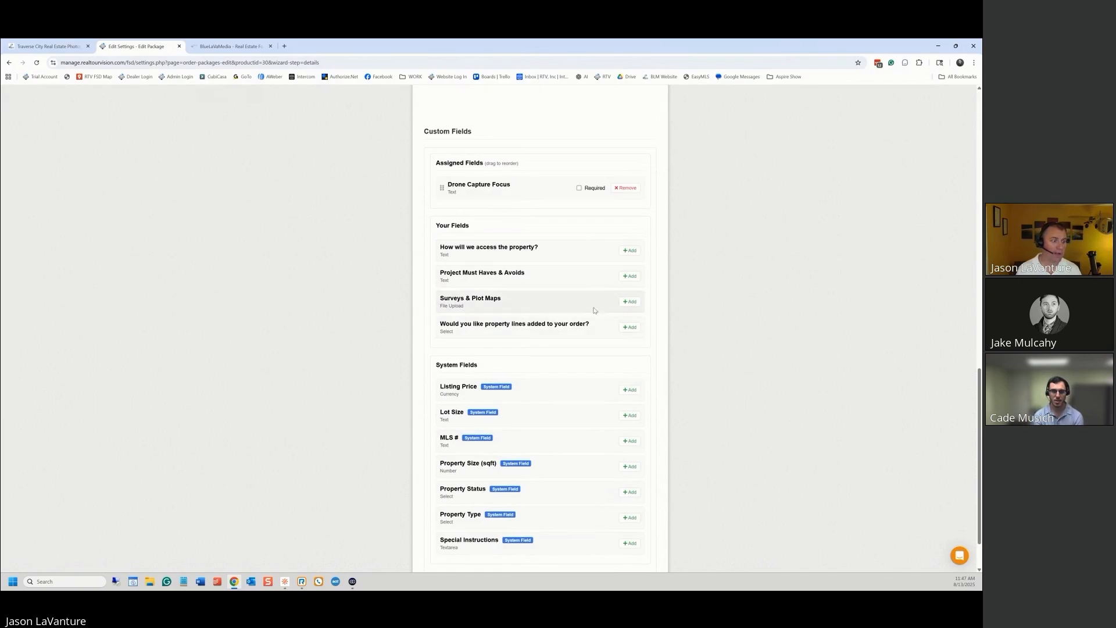
# Assign Surveys & Plot Maps and the property-lines question to the package
pyautogui.click(630, 302)
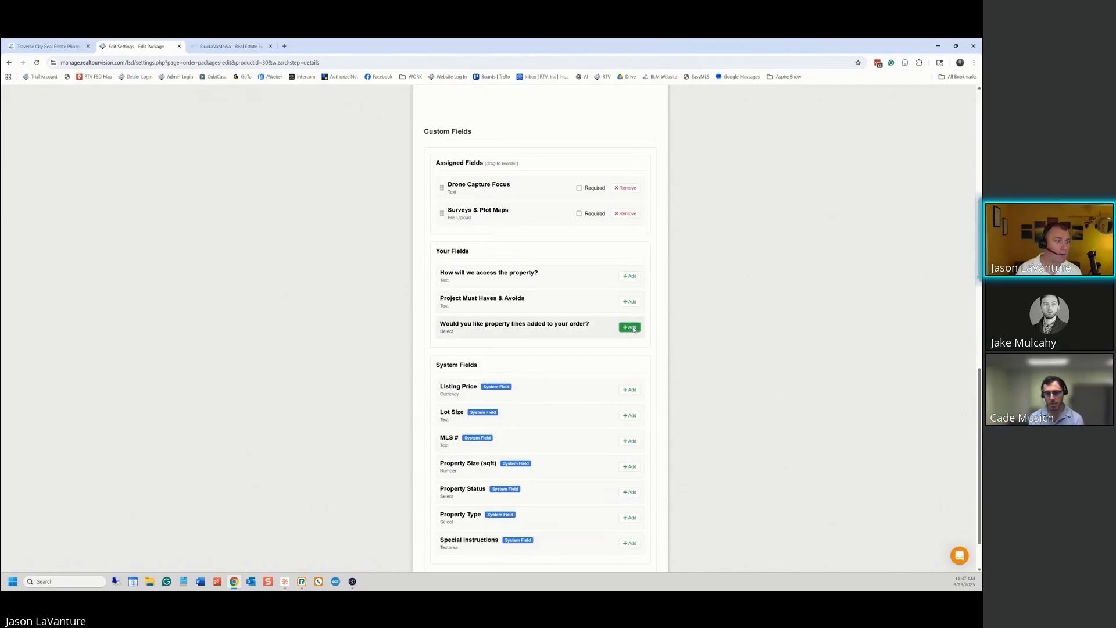
pyautogui.click(633, 328)
pyautogui.scroll(1, 721, 242)
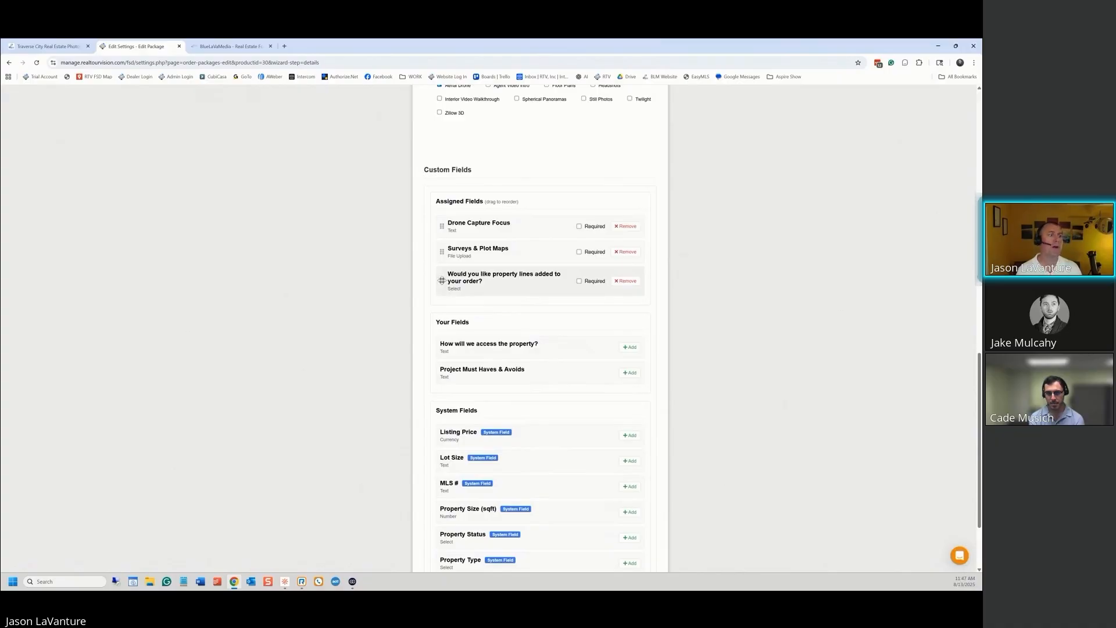
# Move the property-lines question above Surveys & Plot Maps and make it required
pyautogui.moveTo(442, 280); pyautogui.dragTo(480, 244)
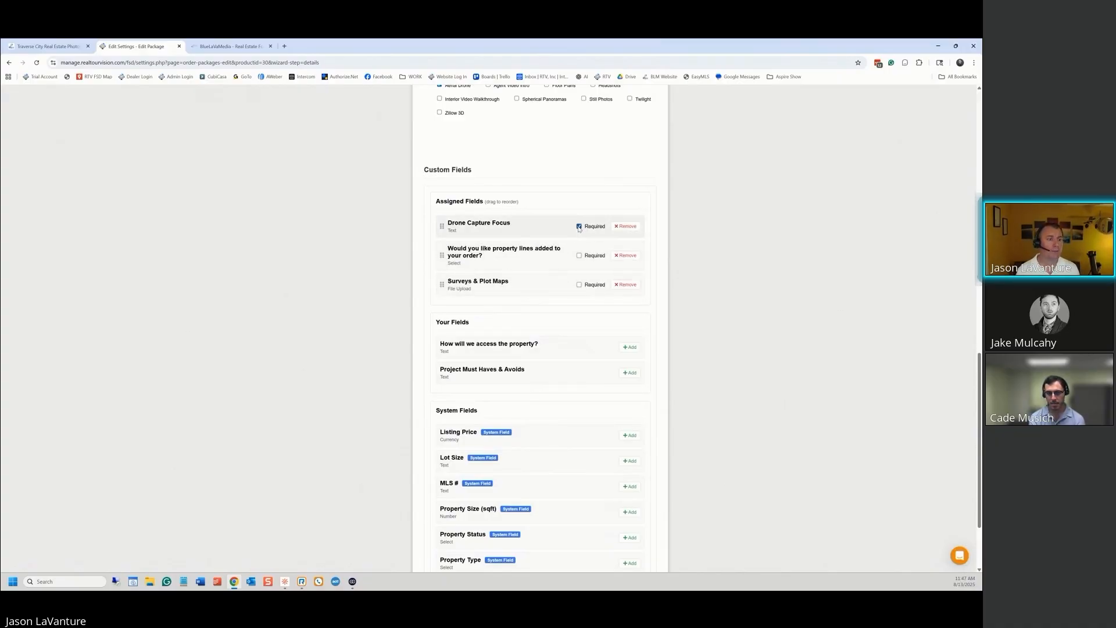
pyautogui.click(579, 257)
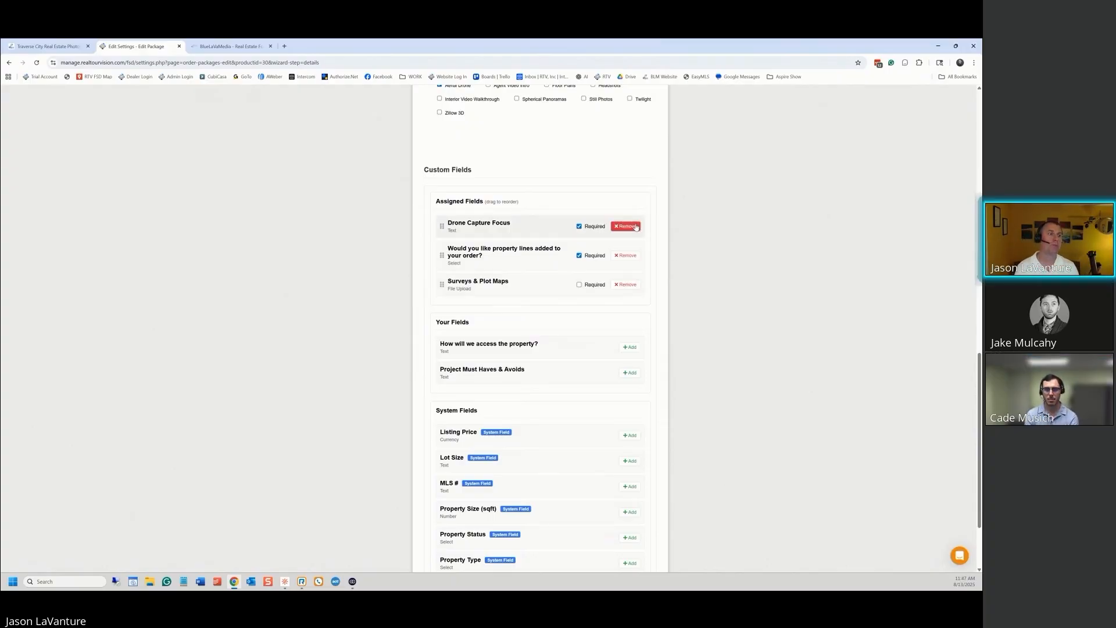
pyautogui.scroll(1, 687, 257)
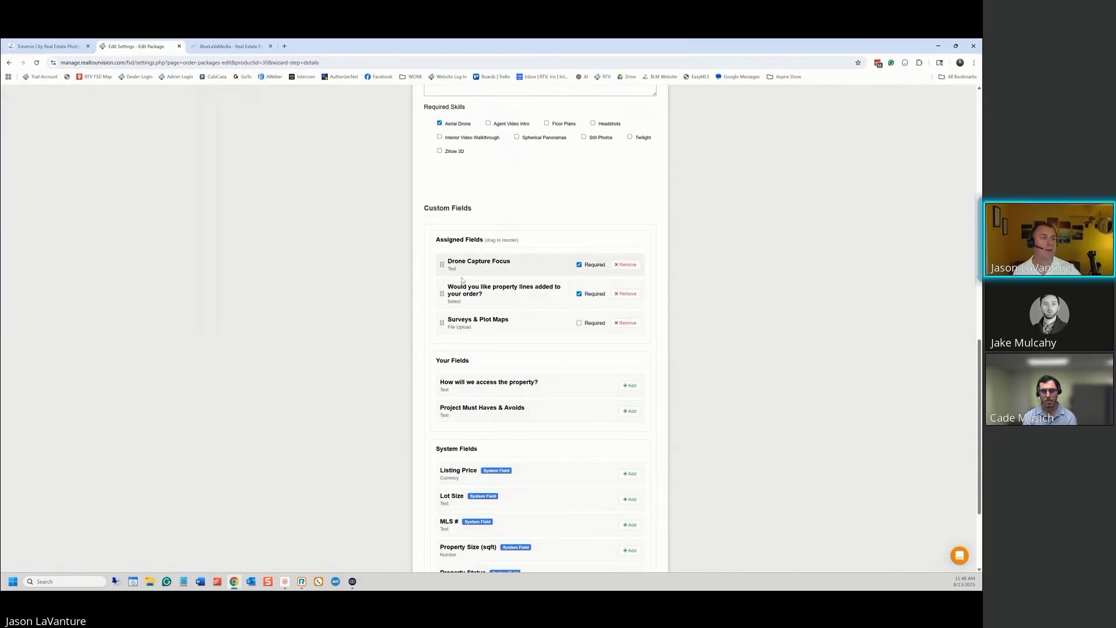
pyautogui.scroll(-3, 654, 328)
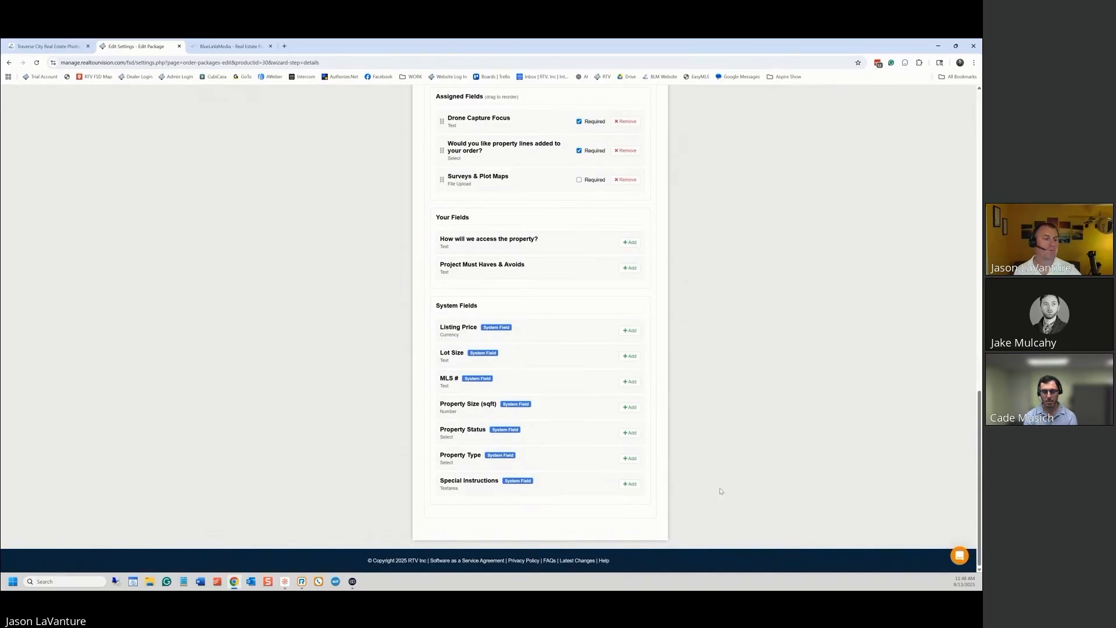
pyautogui.scroll(3, 716, 489)
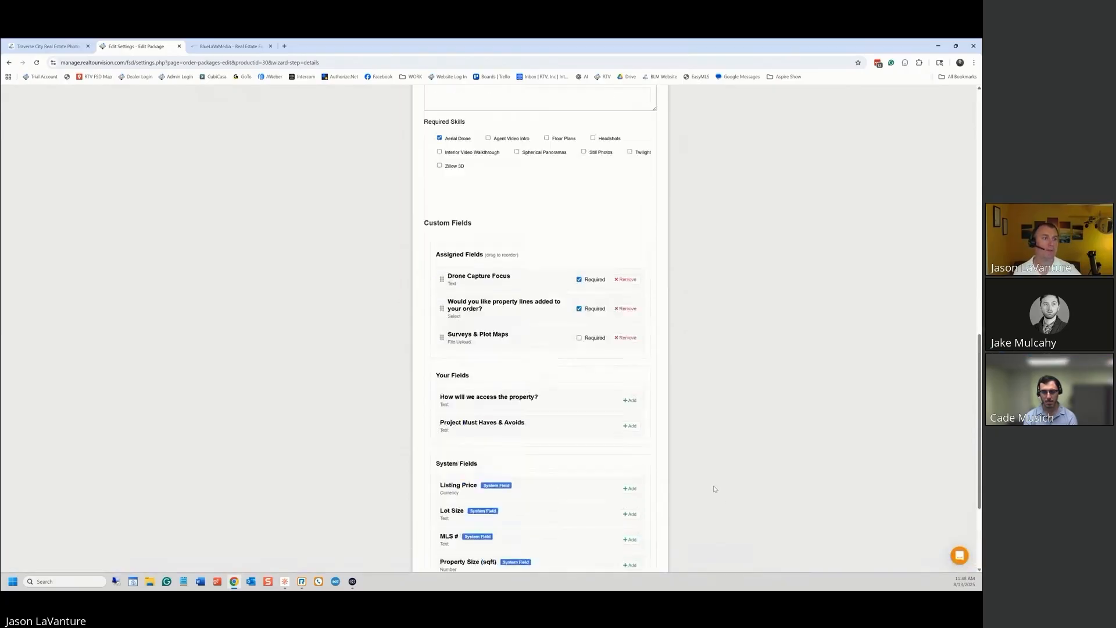
pyautogui.scroll(10, 714, 489)
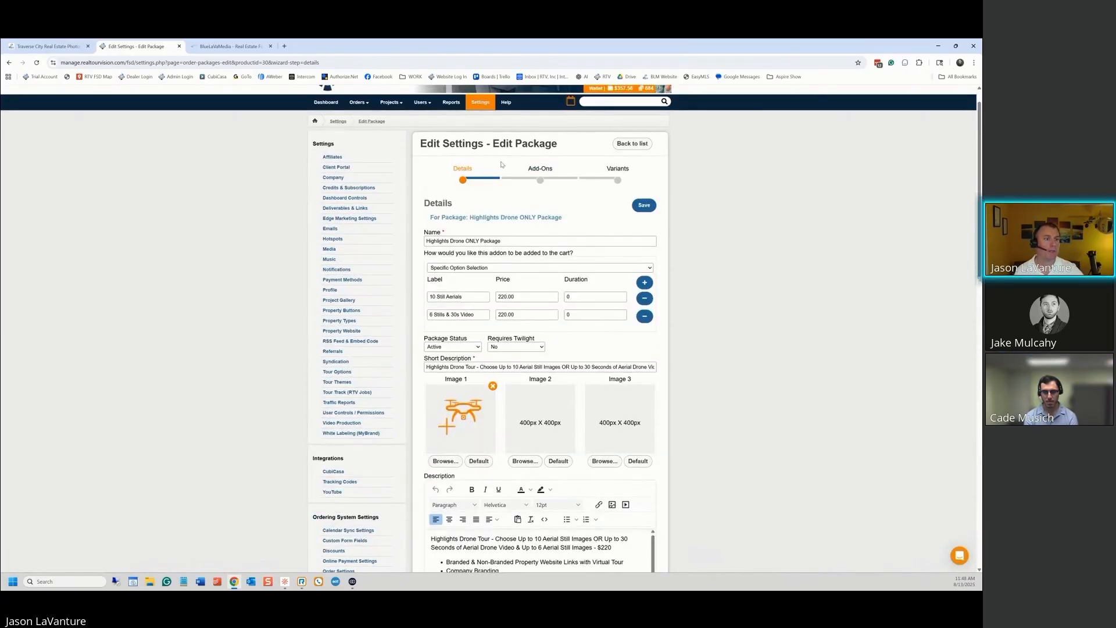
# Save the Highlights Drone ONLY Package's custom field changes
pyautogui.click(645, 206)
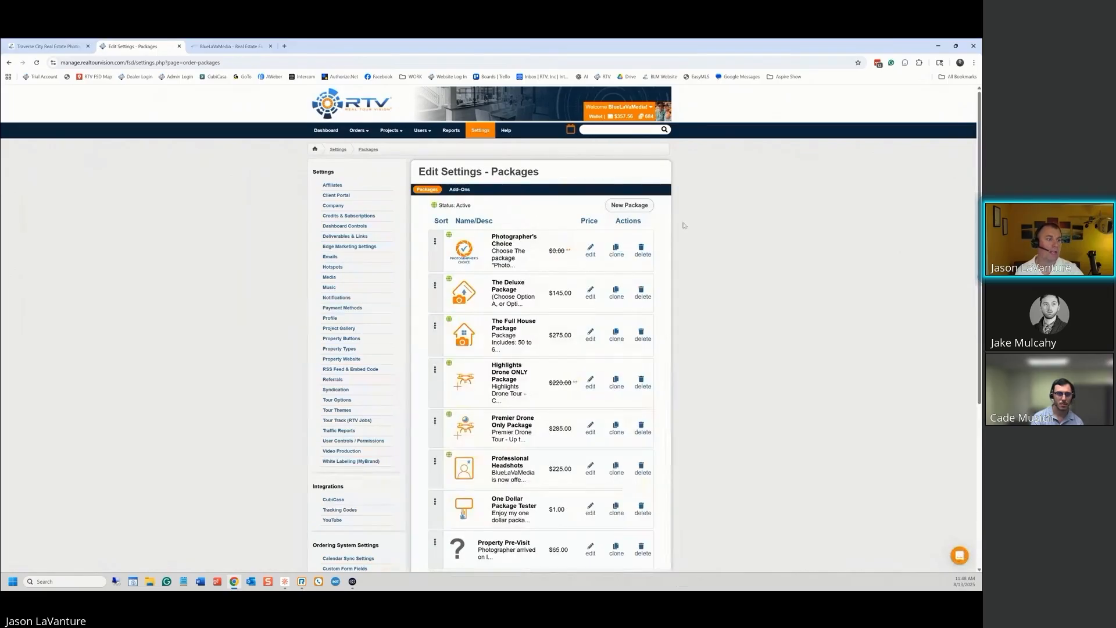
pyautogui.scroll(-3, 718, 314)
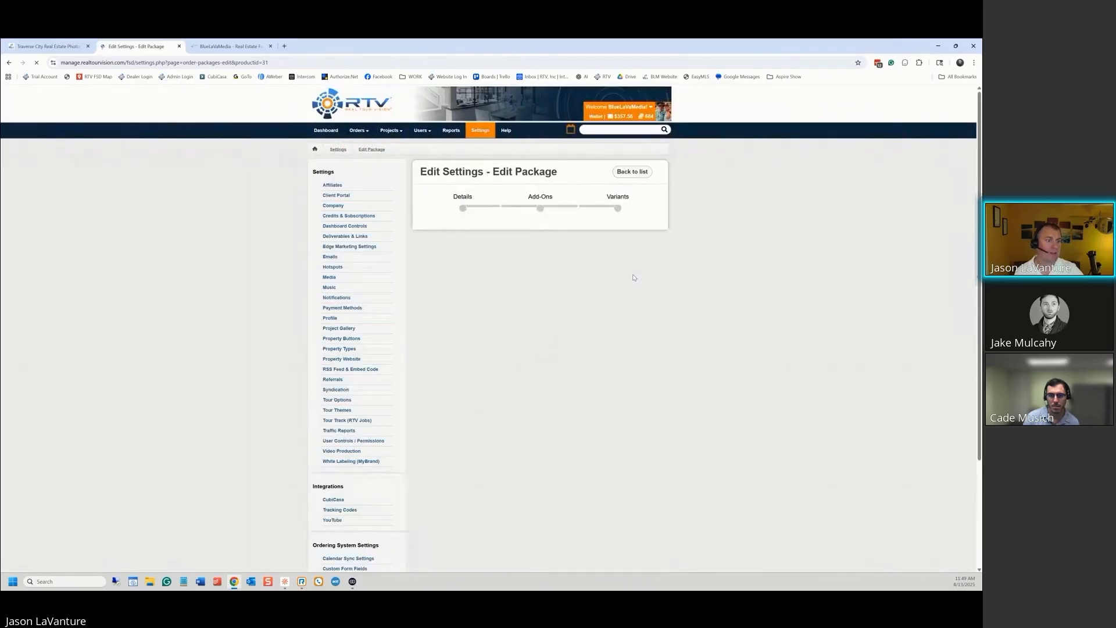
pyautogui.scroll(-5, 725, 308)
pyautogui.scroll(-7, 724, 309)
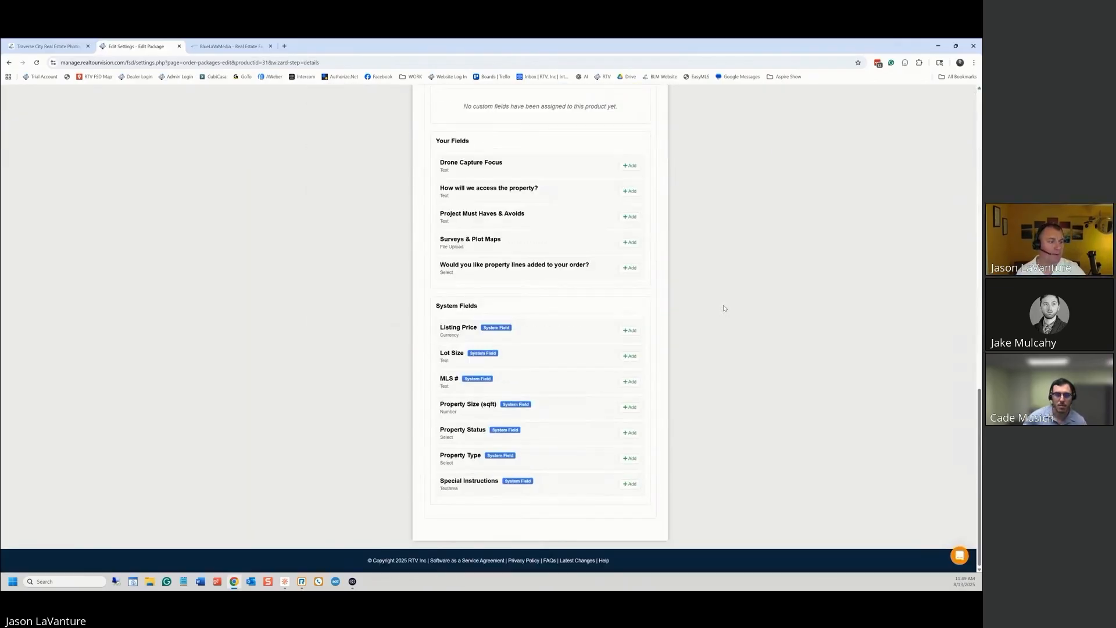
pyautogui.scroll(2, 703, 268)
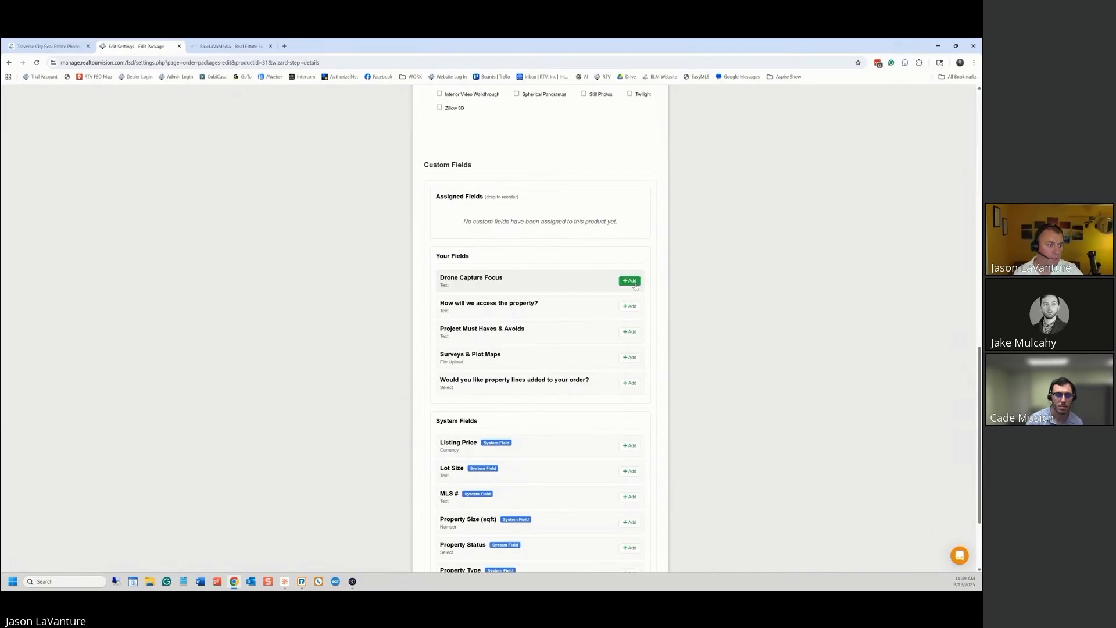
# Give Premier Drone Only Package the three drone fields, require property lines, and save
pyautogui.click(630, 282)
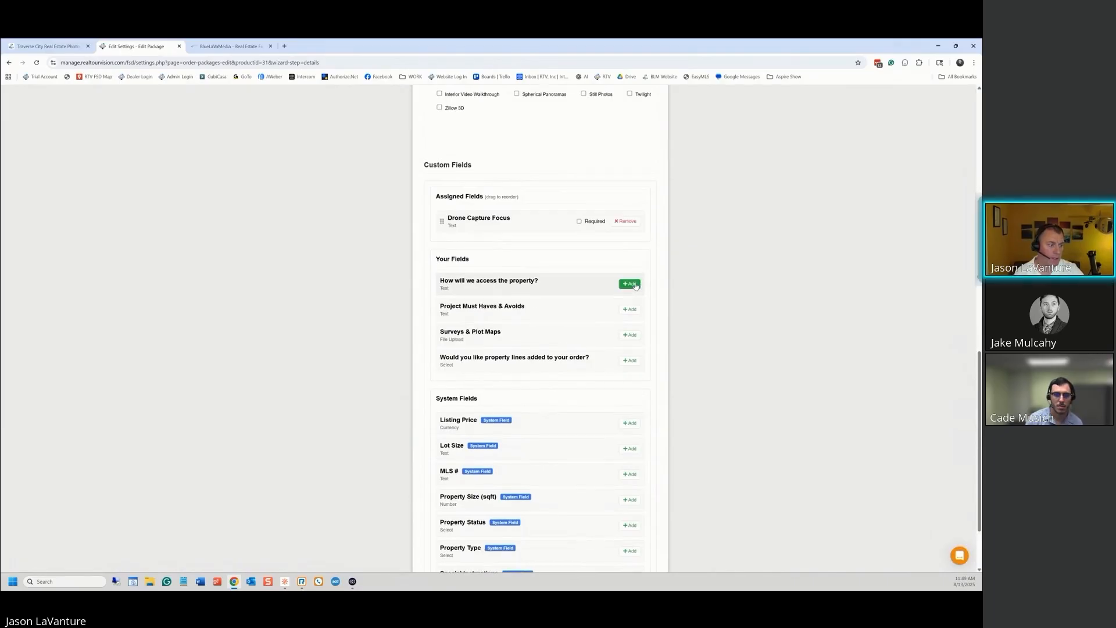
pyautogui.click(630, 361)
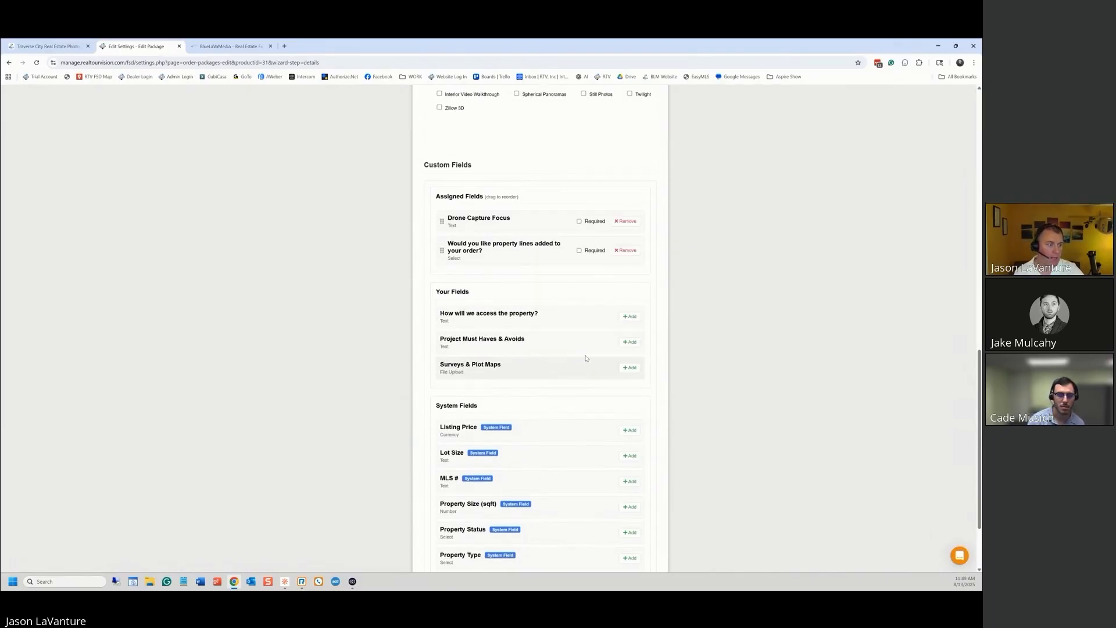
pyautogui.click(630, 368)
pyautogui.scroll(2, 711, 305)
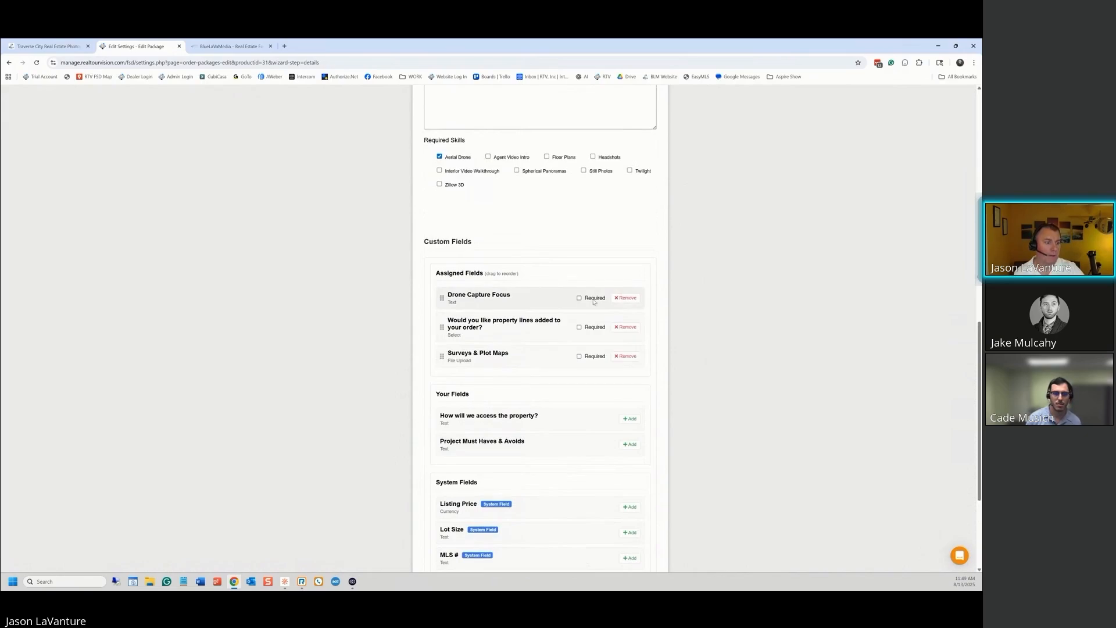
pyautogui.click(579, 327)
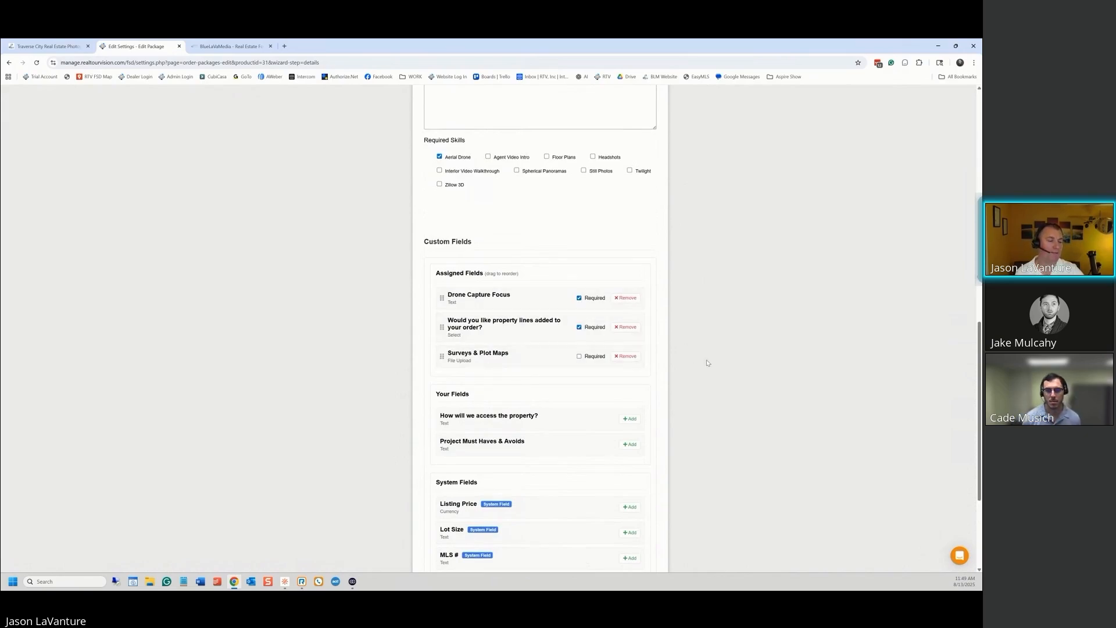
pyautogui.scroll(10, 700, 369)
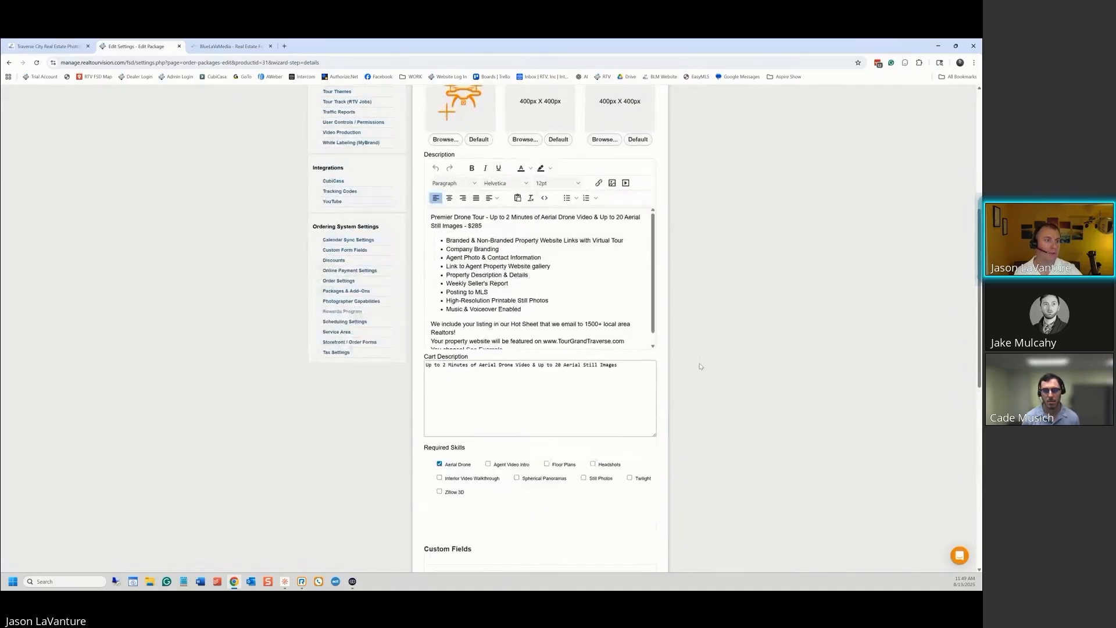
pyautogui.click(644, 234)
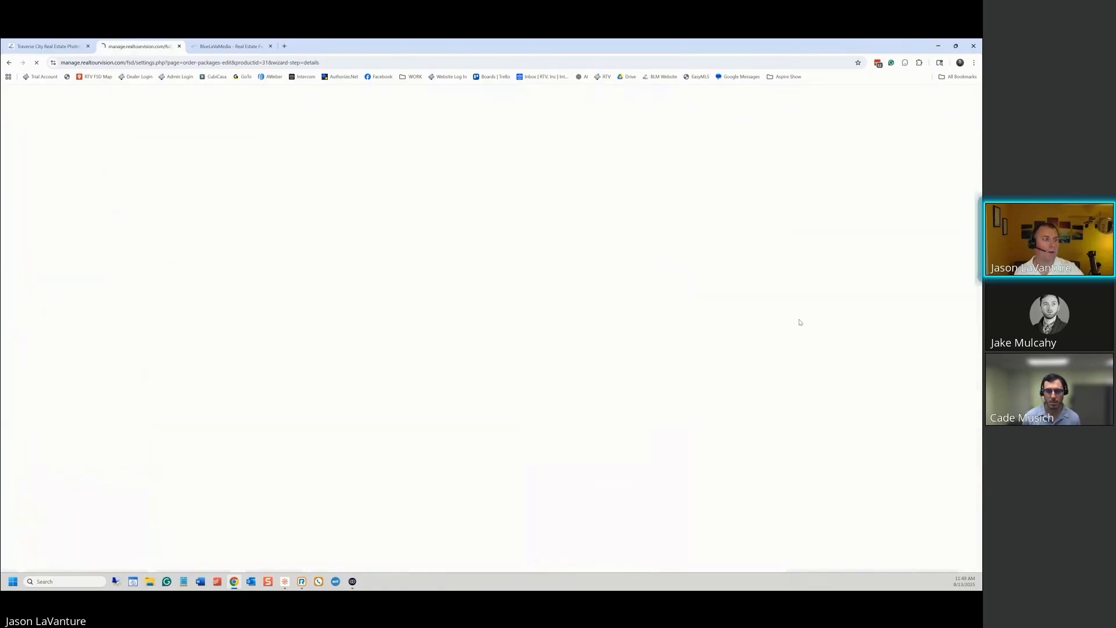
pyautogui.scroll(-7, 695, 326)
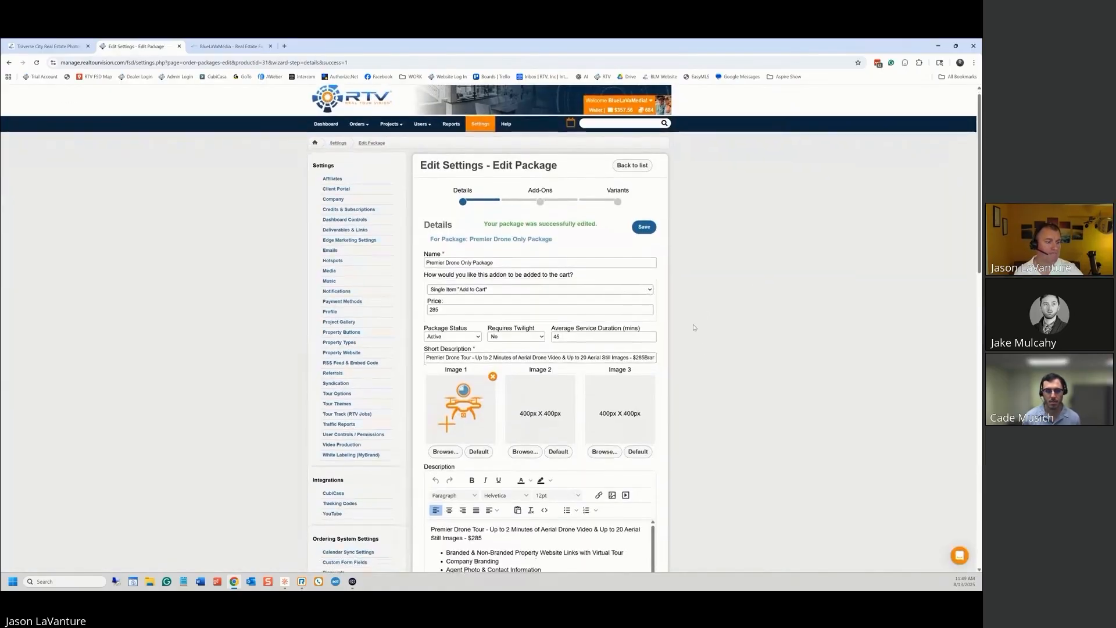
pyautogui.scroll(5, 694, 328)
pyautogui.scroll(5, 693, 328)
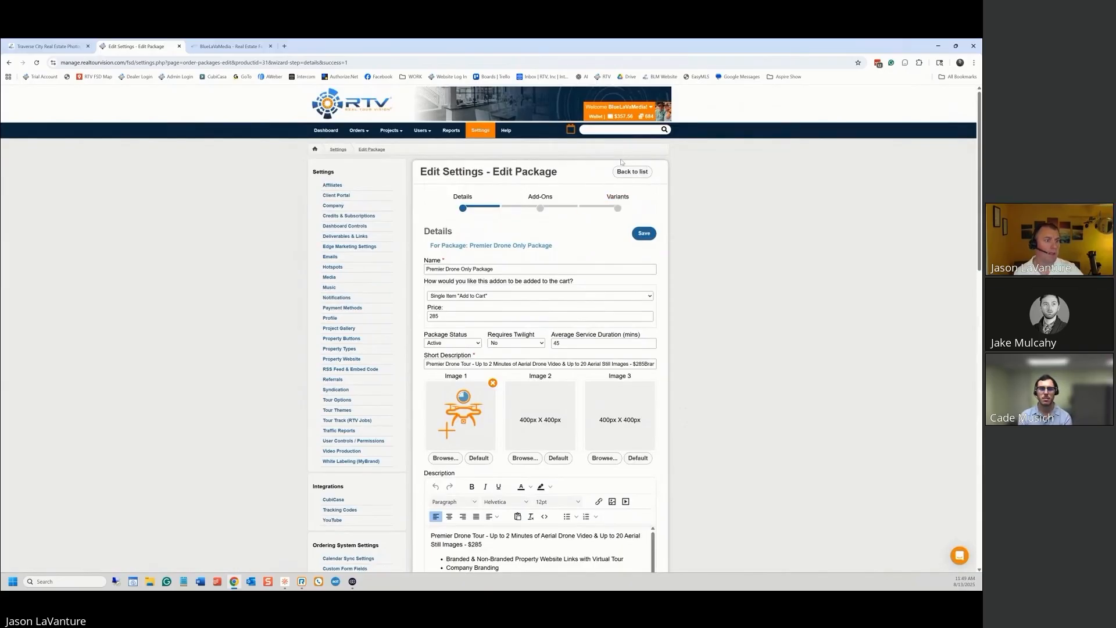
# Go back to the Packages list, which shows Premier Drone Only Package at $285.00
pyautogui.click(632, 171)
pyautogui.scroll(-3, 706, 255)
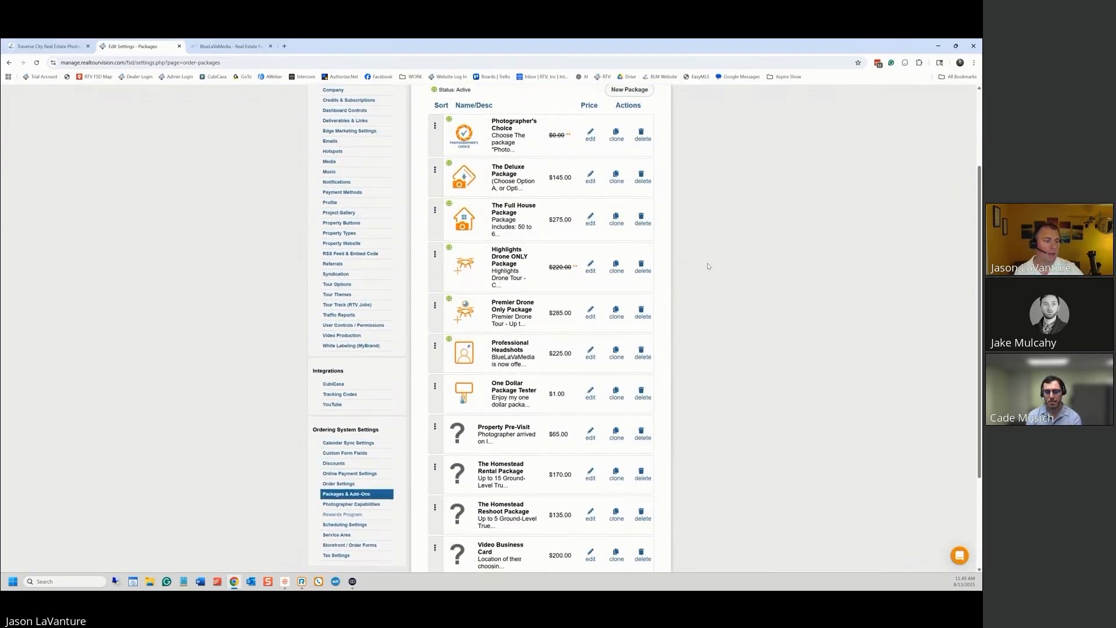
pyautogui.scroll(-1, 710, 273)
pyautogui.scroll(-2, 714, 329)
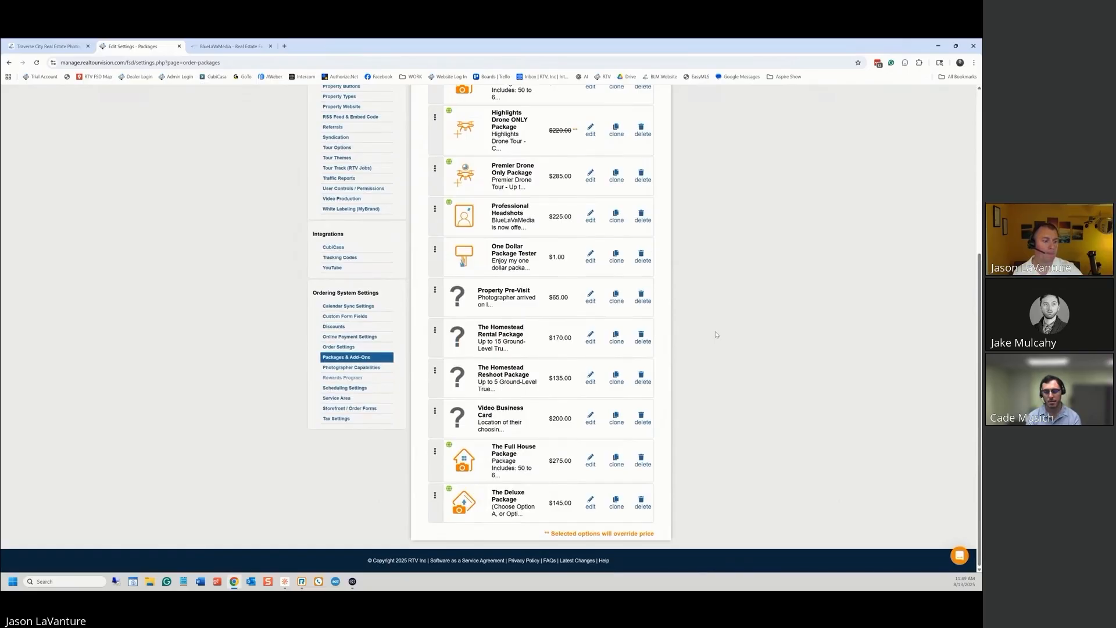
pyautogui.scroll(5, 715, 329)
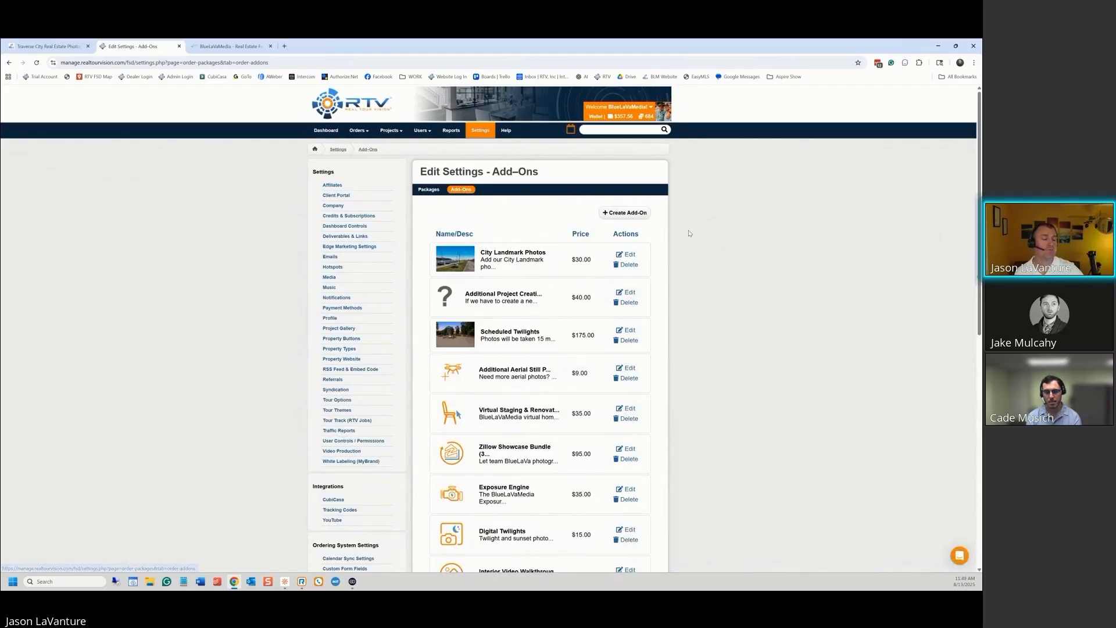
pyautogui.click(429, 193)
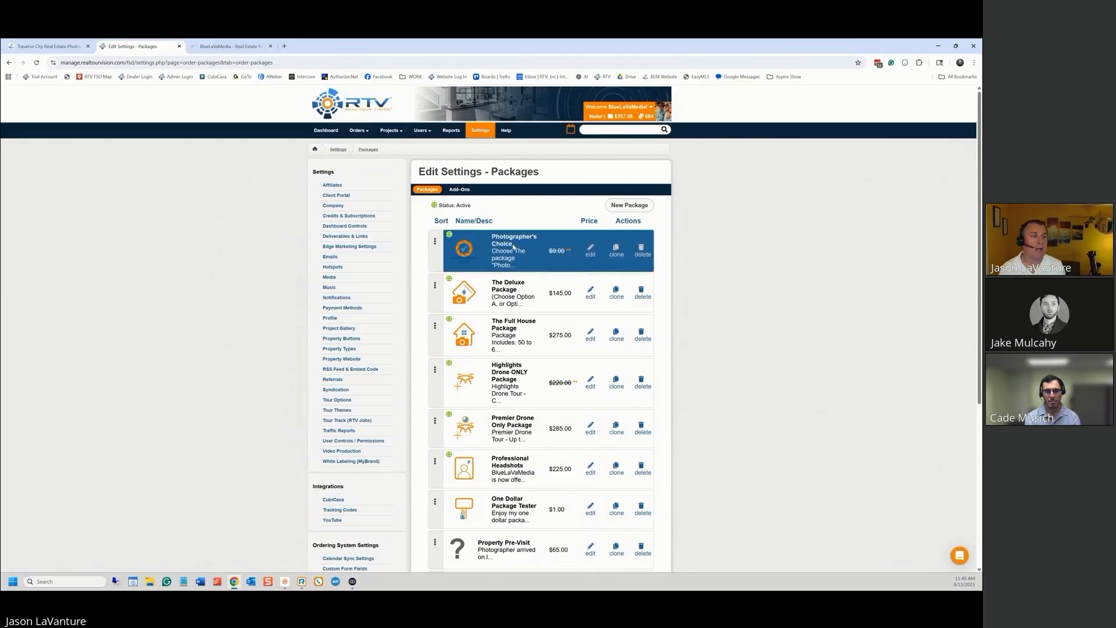
# Open Photographer's Choice add-ons and edit the Short Add-On Drone
pyautogui.click(590, 250)
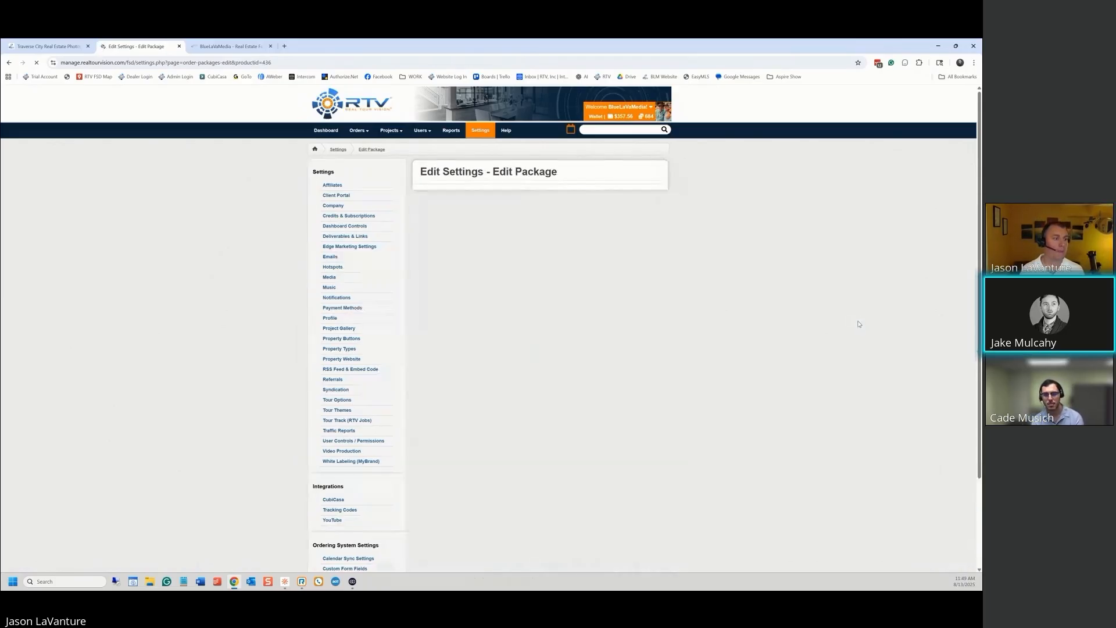
pyautogui.click(541, 208)
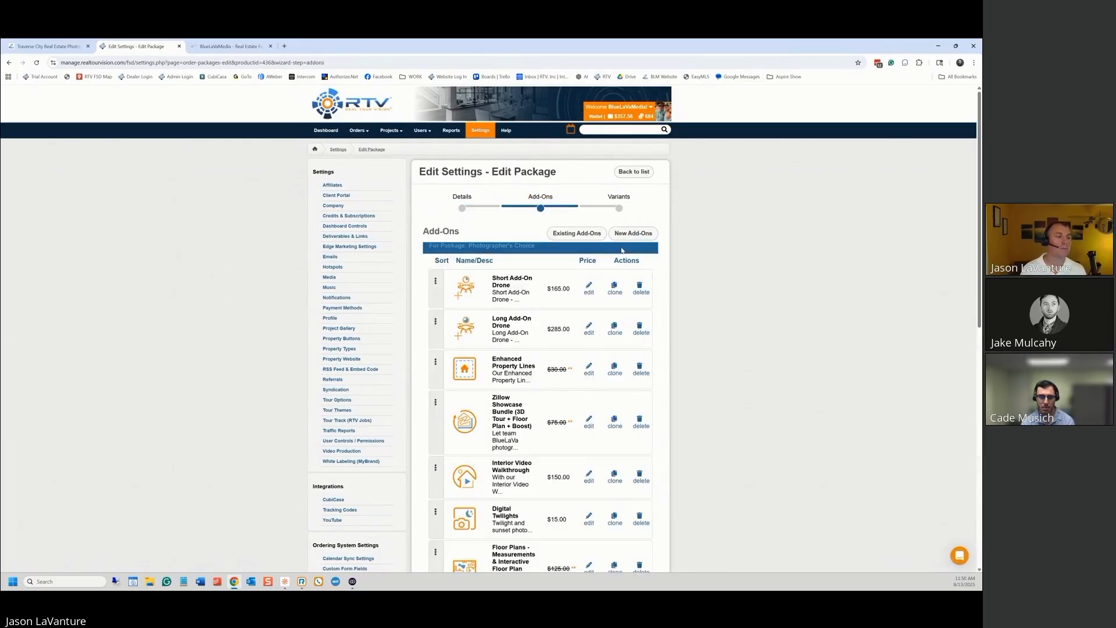
pyautogui.click(586, 293)
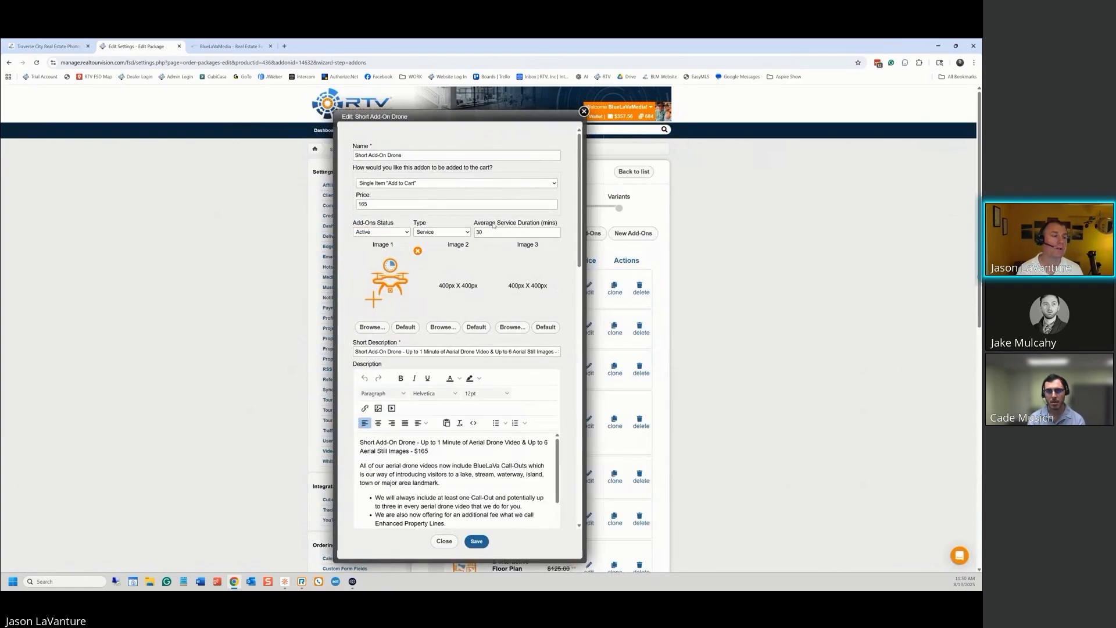
pyautogui.scroll(-15, 523, 291)
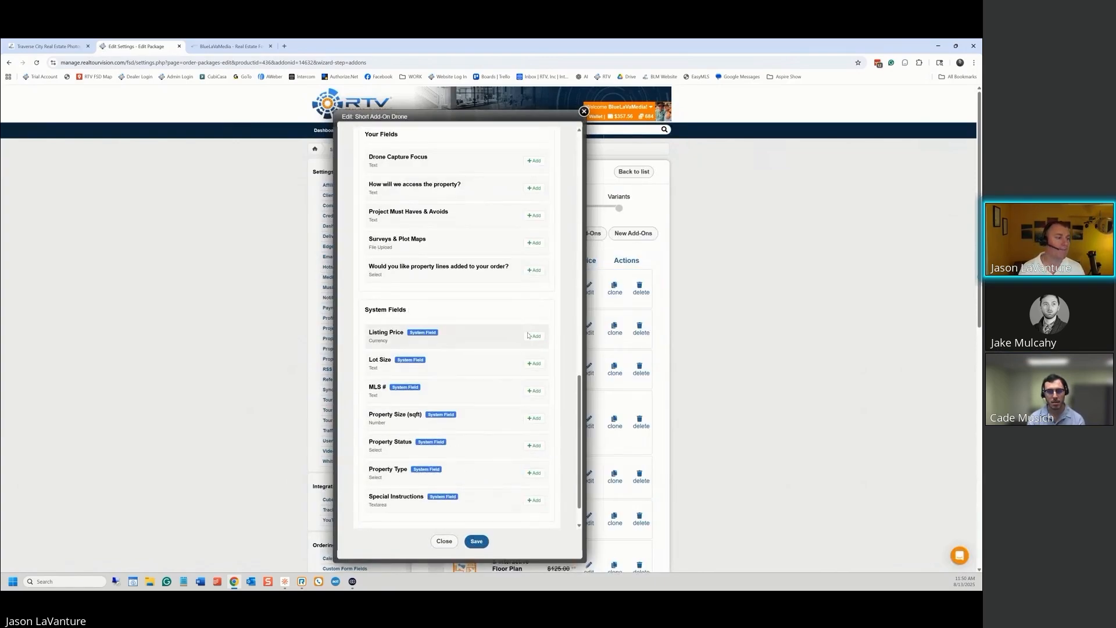
pyautogui.scroll(-1, 529, 380)
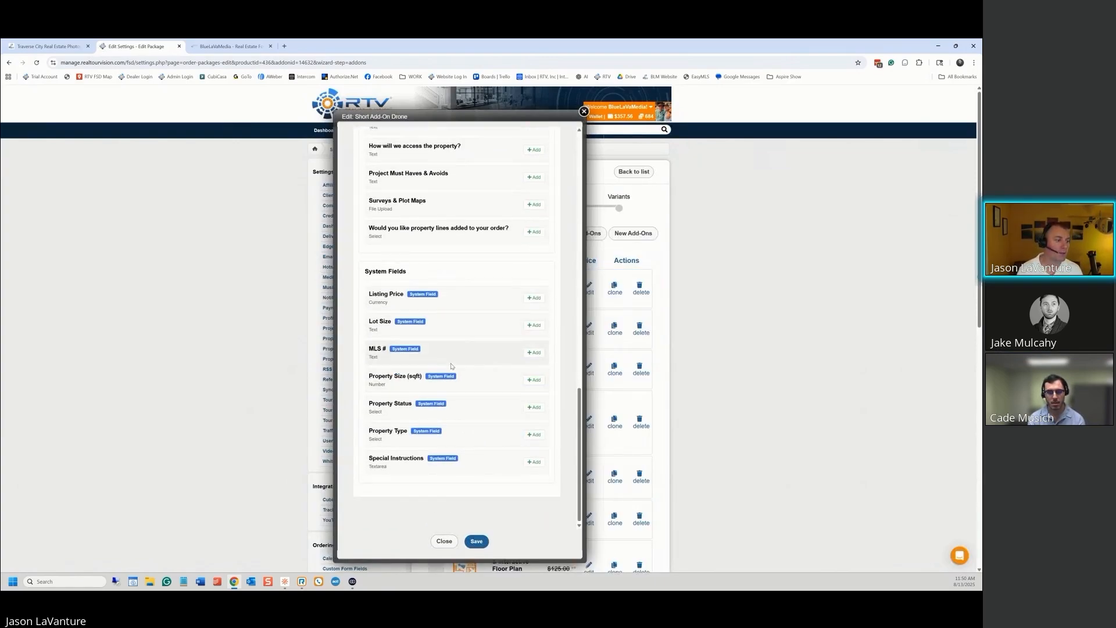
pyautogui.scroll(5, 503, 414)
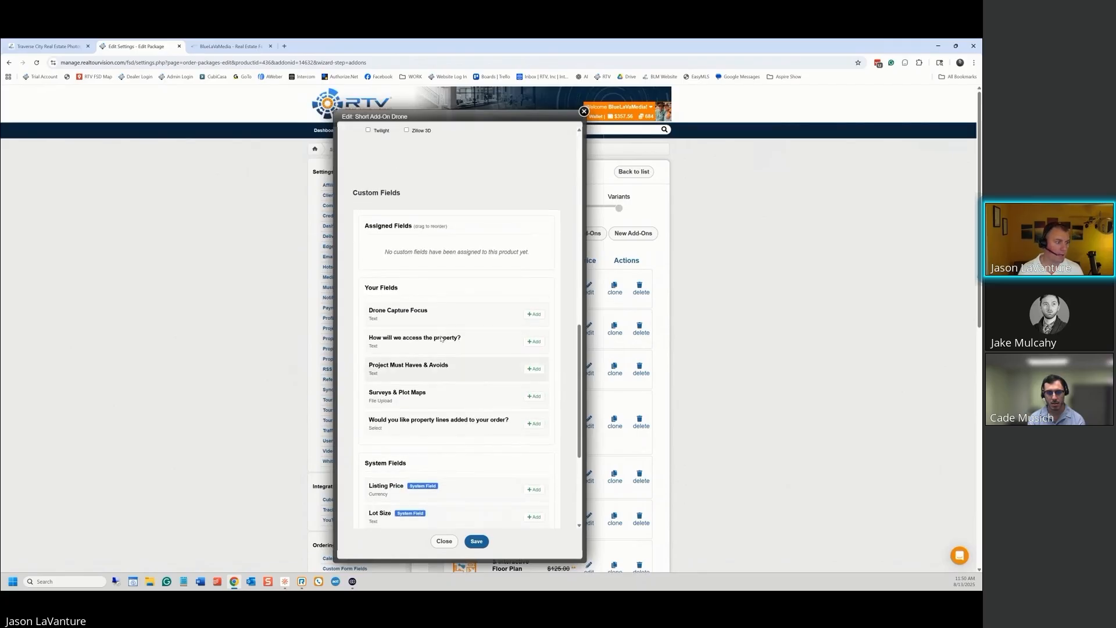
# Add Drone Capture Focus, property-lines and Surveys & Plot Maps, require Drone Capture Focus, and save
pyautogui.click(534, 314)
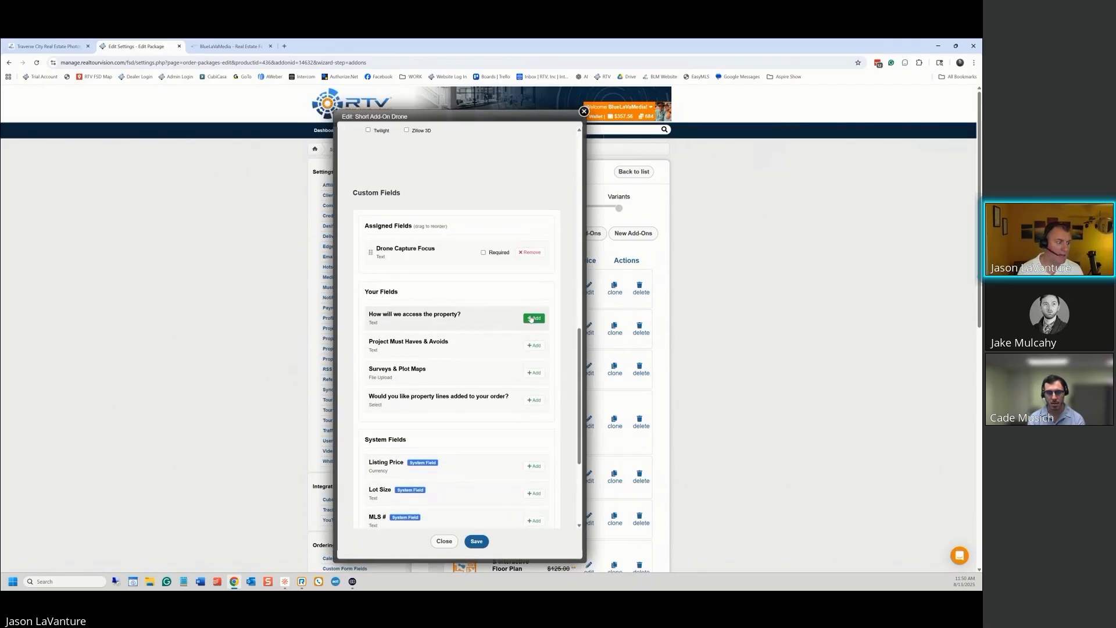
pyautogui.click(534, 400)
pyautogui.click(534, 408)
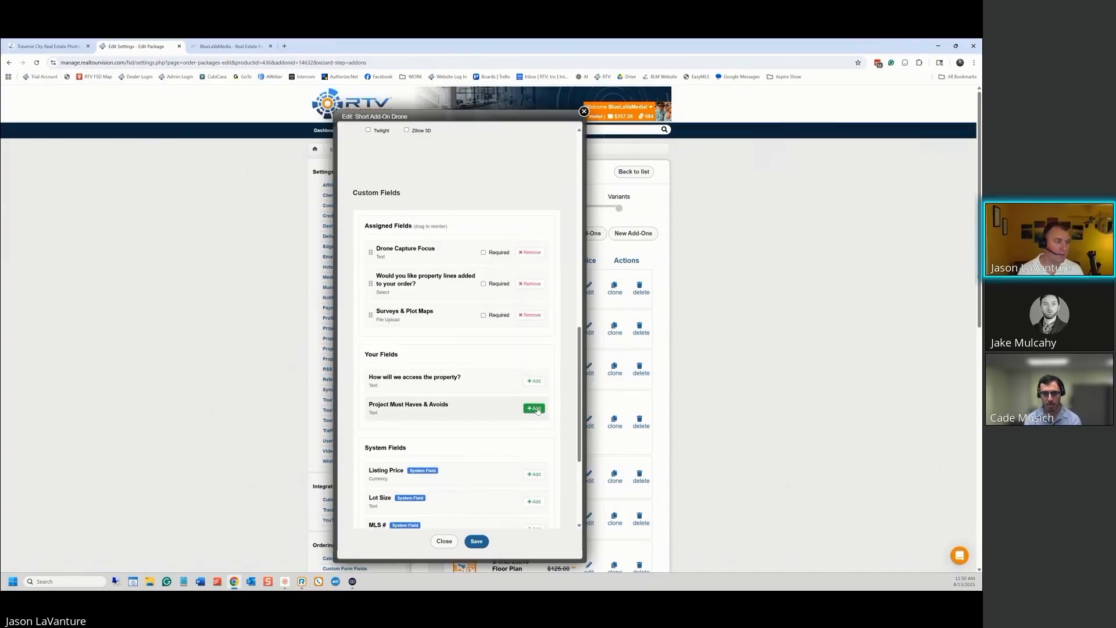
pyautogui.scroll(2, 551, 362)
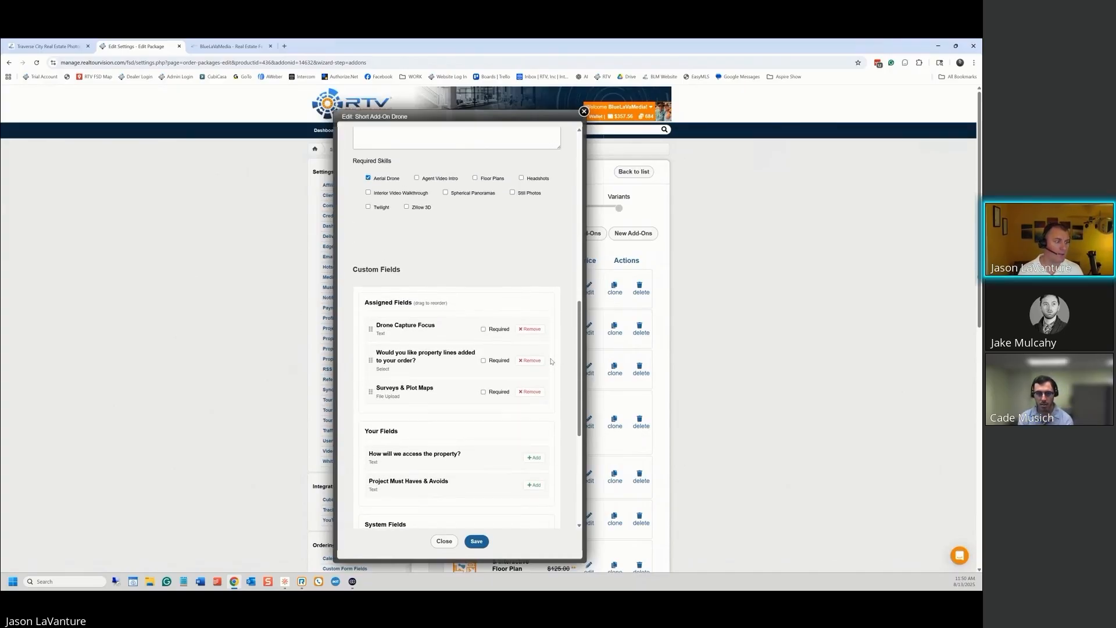
pyautogui.click(483, 329)
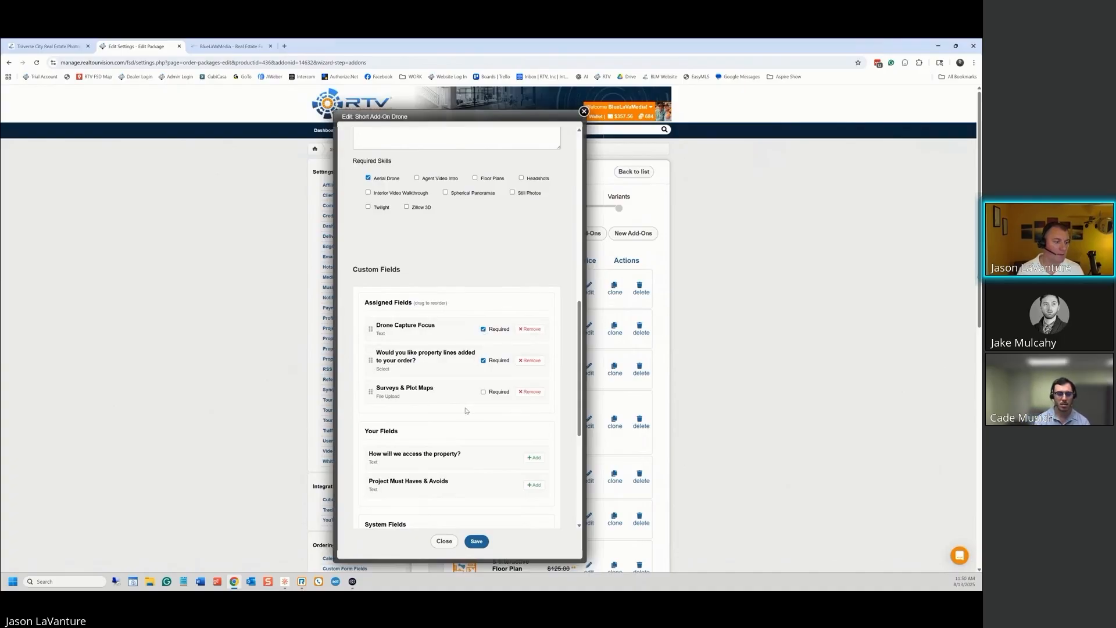
pyautogui.click(476, 542)
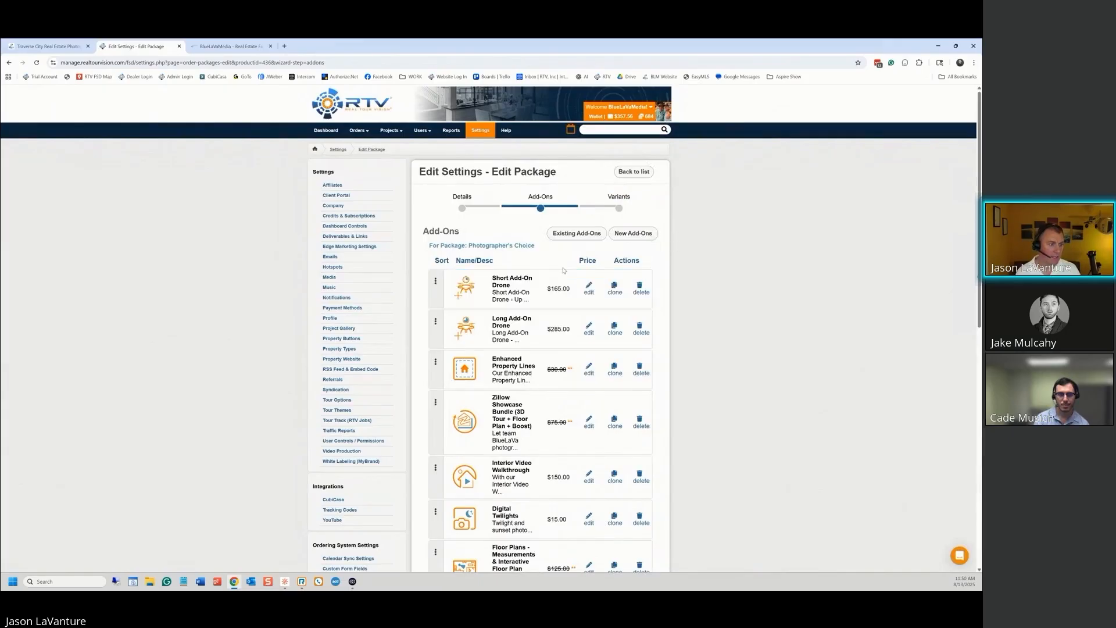
# Open the Long Add-On Drone and attach Drone Capture Focus, property-lines and Surveys & Plot Maps
pyautogui.click(589, 329)
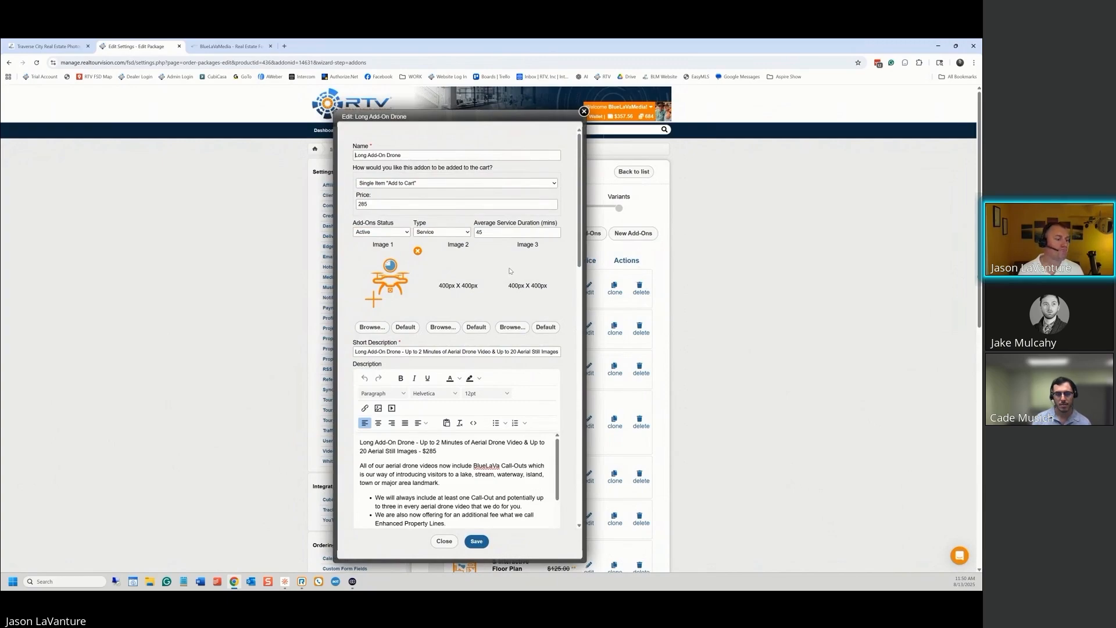
pyautogui.scroll(-20, 510, 271)
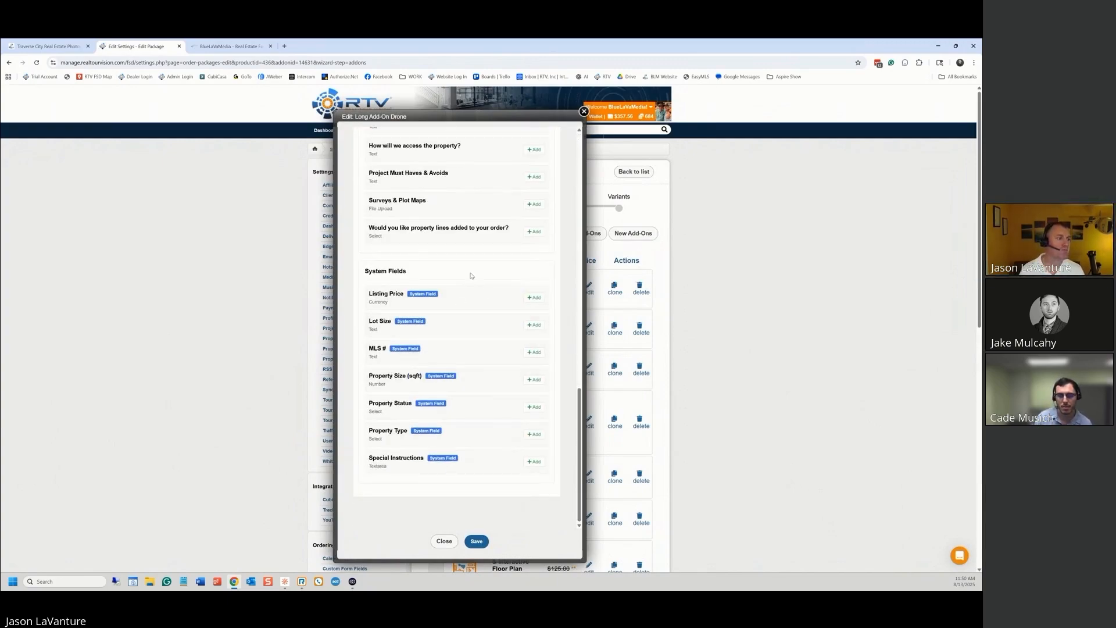
pyautogui.scroll(2, 513, 329)
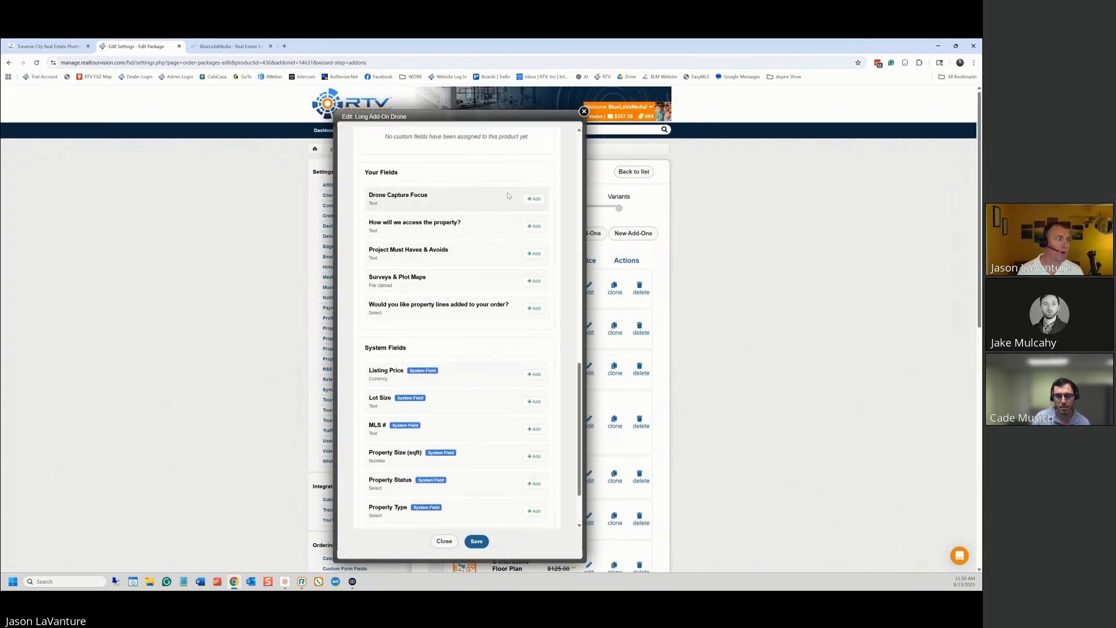
pyautogui.click(539, 201)
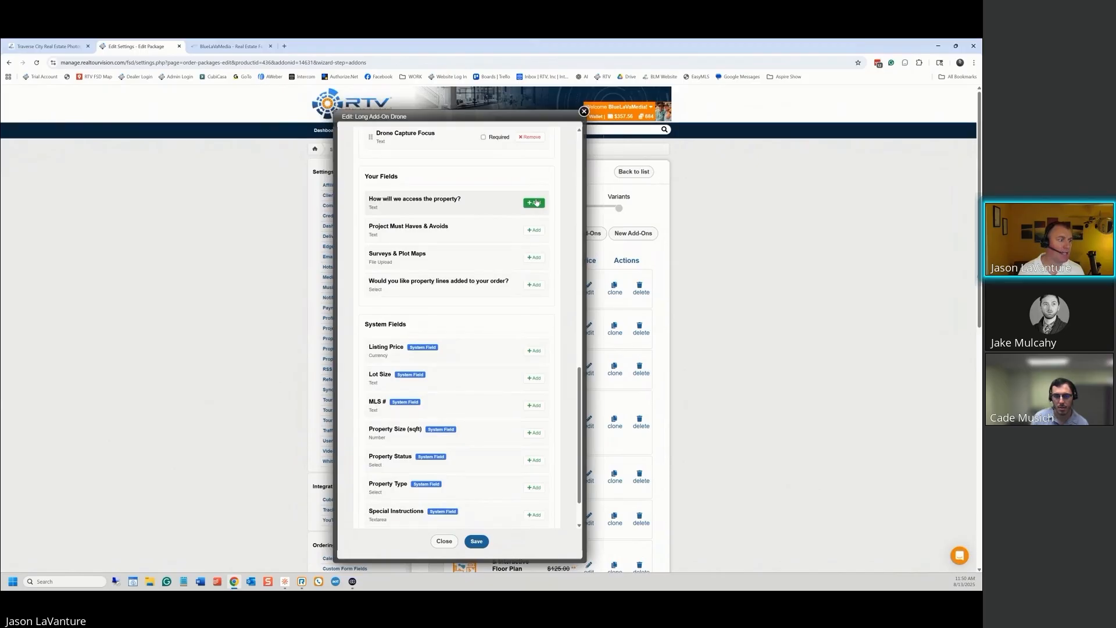
pyautogui.click(534, 284)
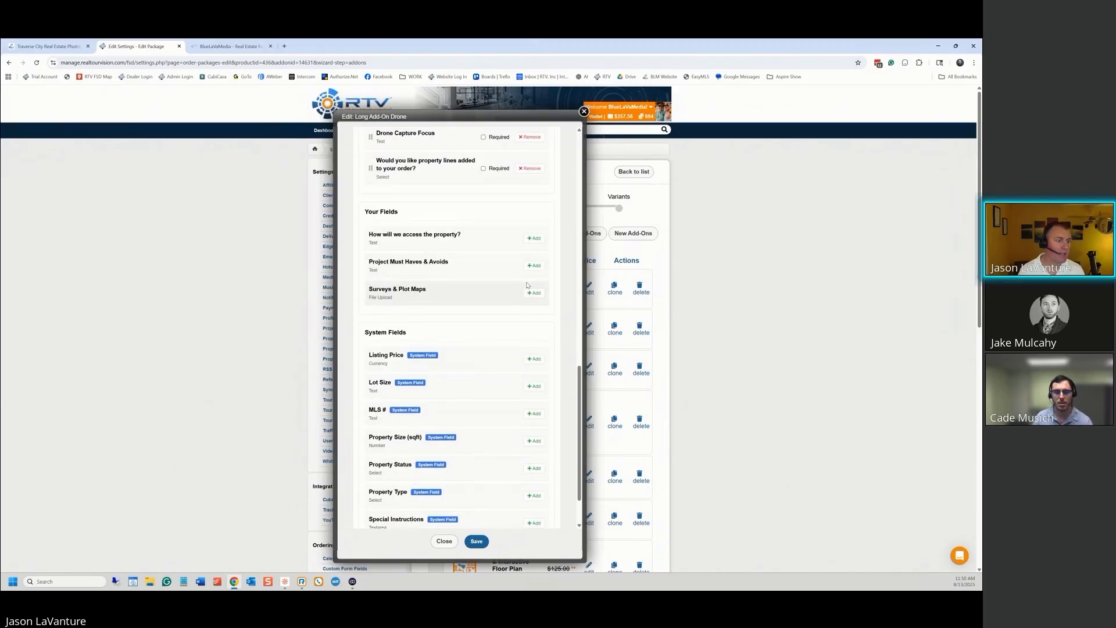
pyautogui.click(532, 292)
# Make Drone Capture Focus required and save the Long Add-On Drone
pyautogui.scroll(3, 495, 261)
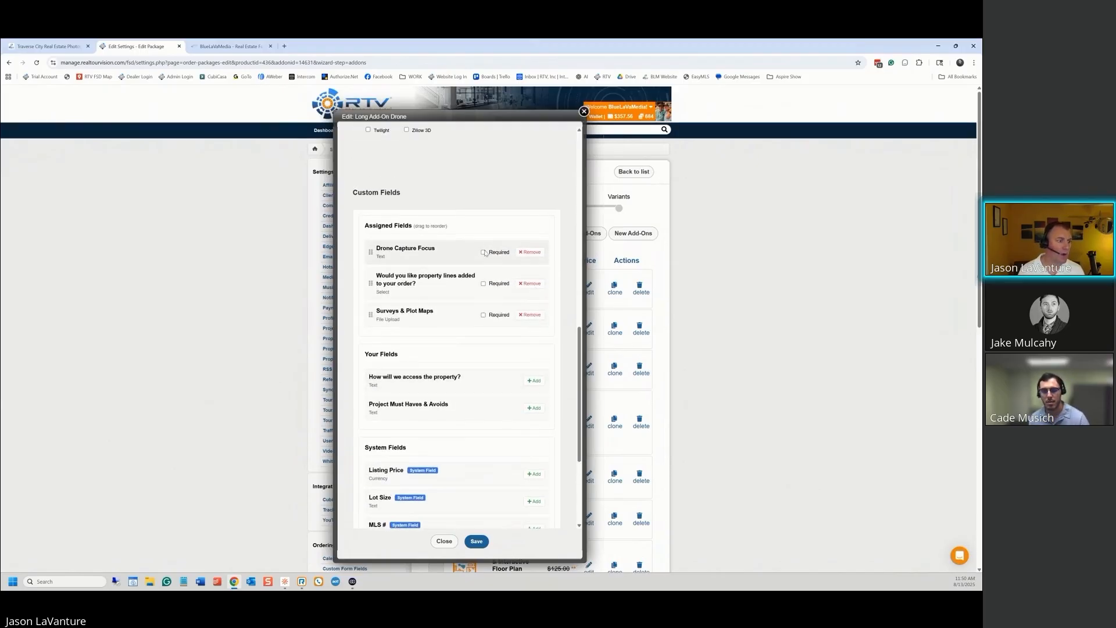
pyautogui.click(484, 253)
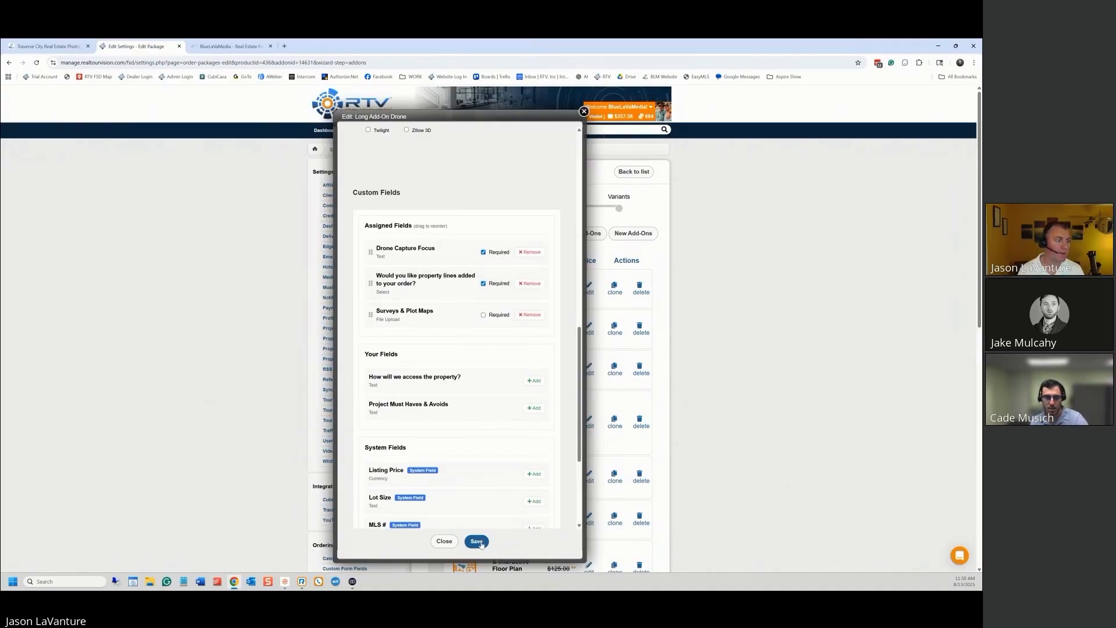
pyautogui.click(478, 542)
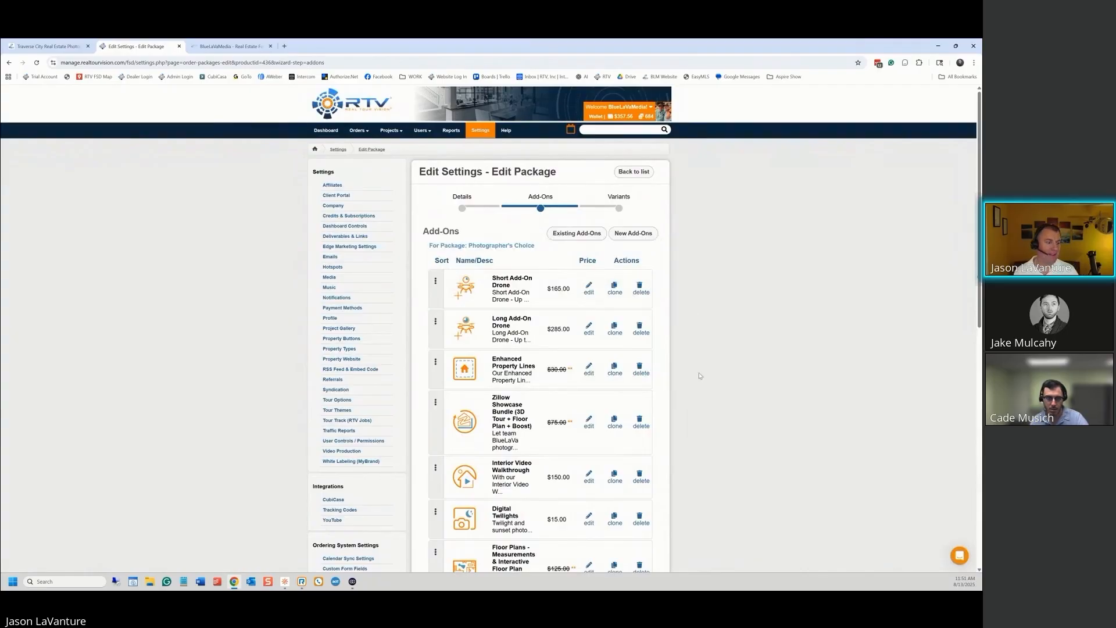
pyautogui.scroll(-6, 700, 376)
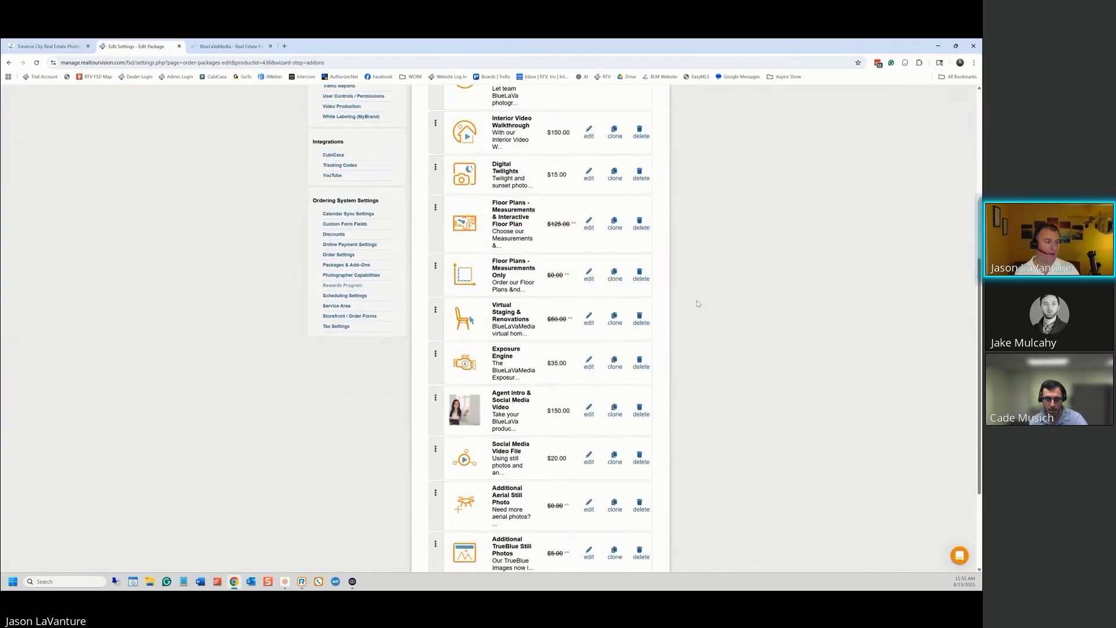
pyautogui.scroll(1, 698, 304)
pyautogui.scroll(-1, 698, 304)
pyautogui.scroll(6, 698, 304)
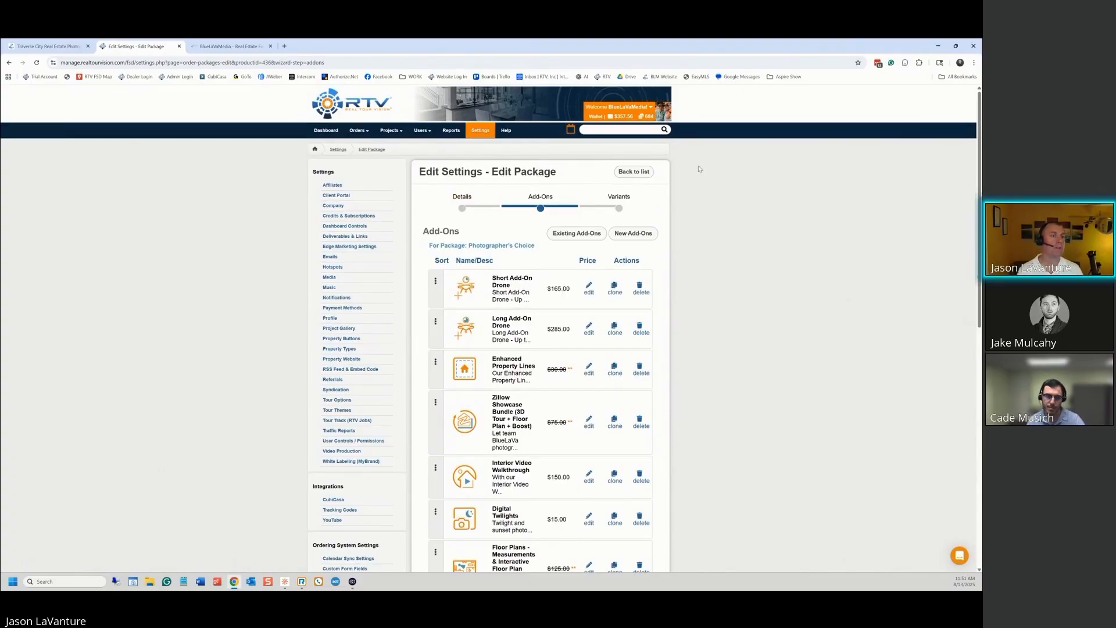
# In The Deluxe Package's Short Add-On Drone, put property-lines above Surveys & Plot Maps and save
pyautogui.click(635, 172)
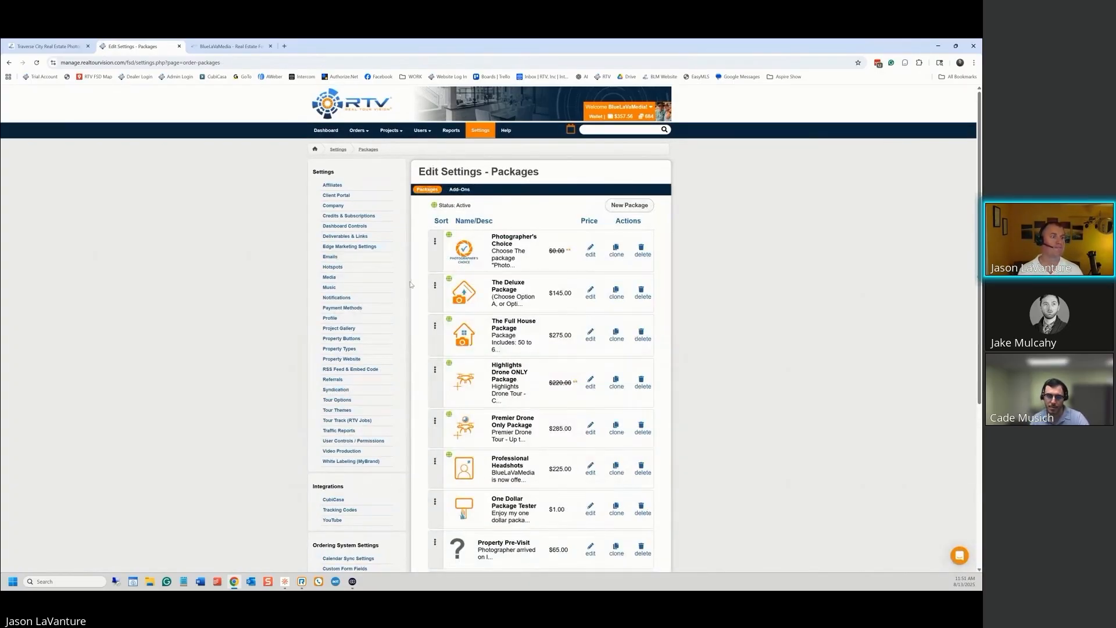
pyautogui.scroll(-1, 716, 298)
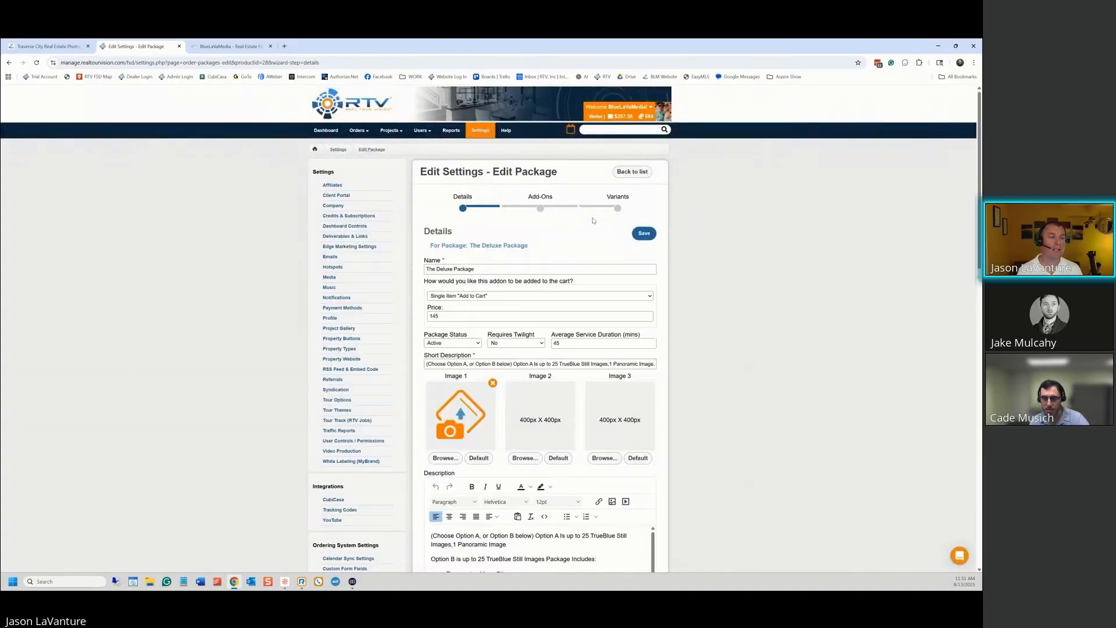
pyautogui.click(540, 196)
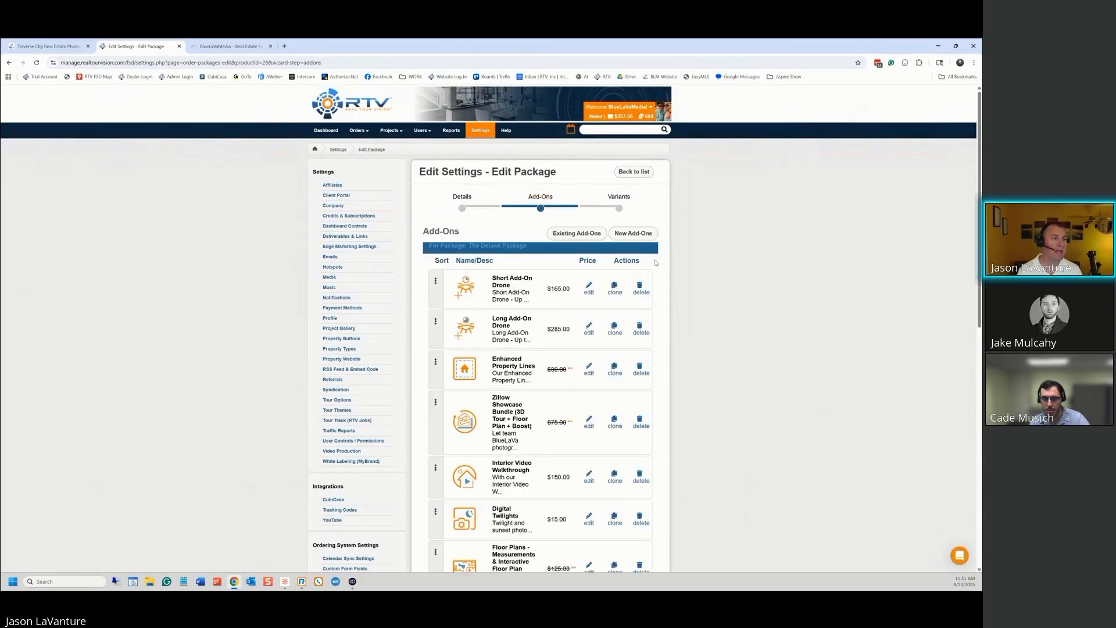
pyautogui.scroll(-1, 524, 259)
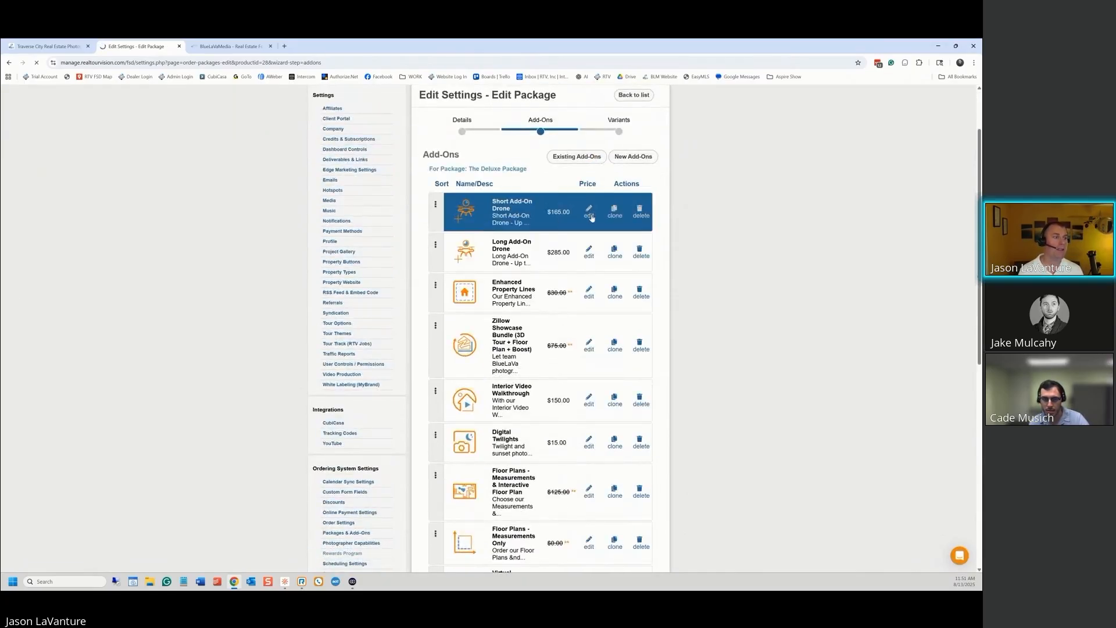
pyautogui.scroll(-5, 522, 351)
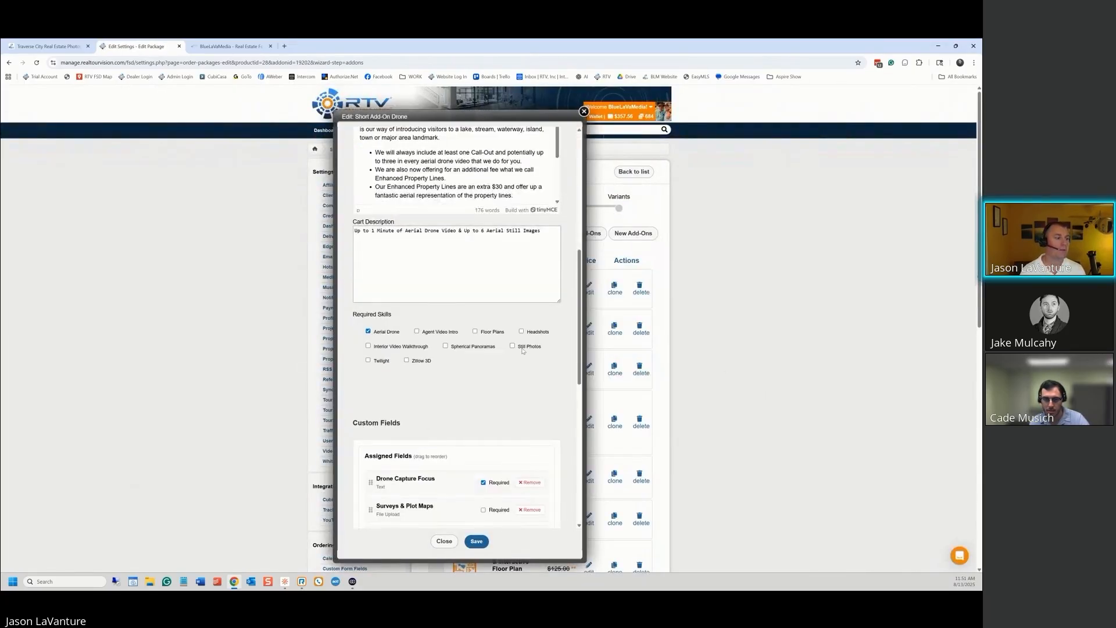
pyautogui.scroll(-3, 522, 350)
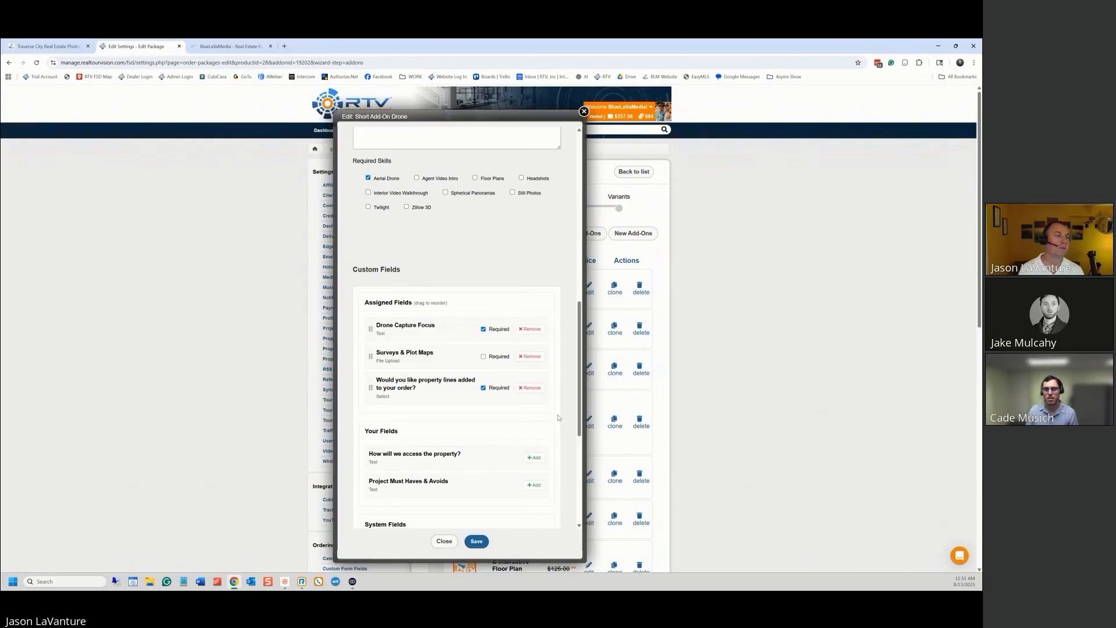
pyautogui.moveTo(378, 376); pyautogui.dragTo(377, 352)
pyautogui.click(482, 544)
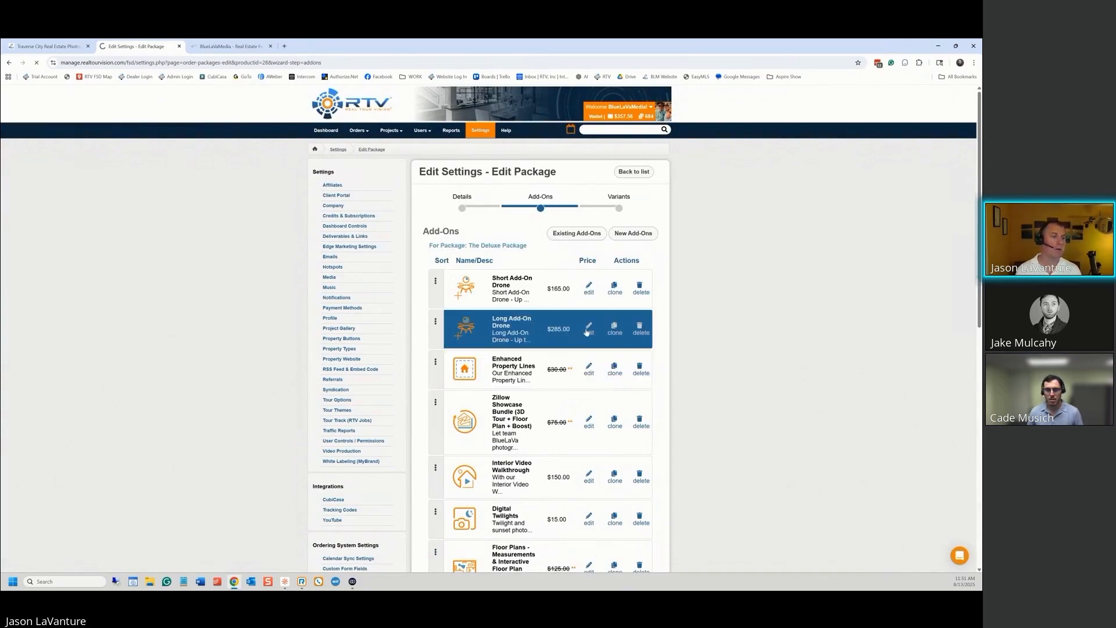
# Reorder the Long Add-On Drone's fields the same way and save
pyautogui.scroll(-10, 529, 434)
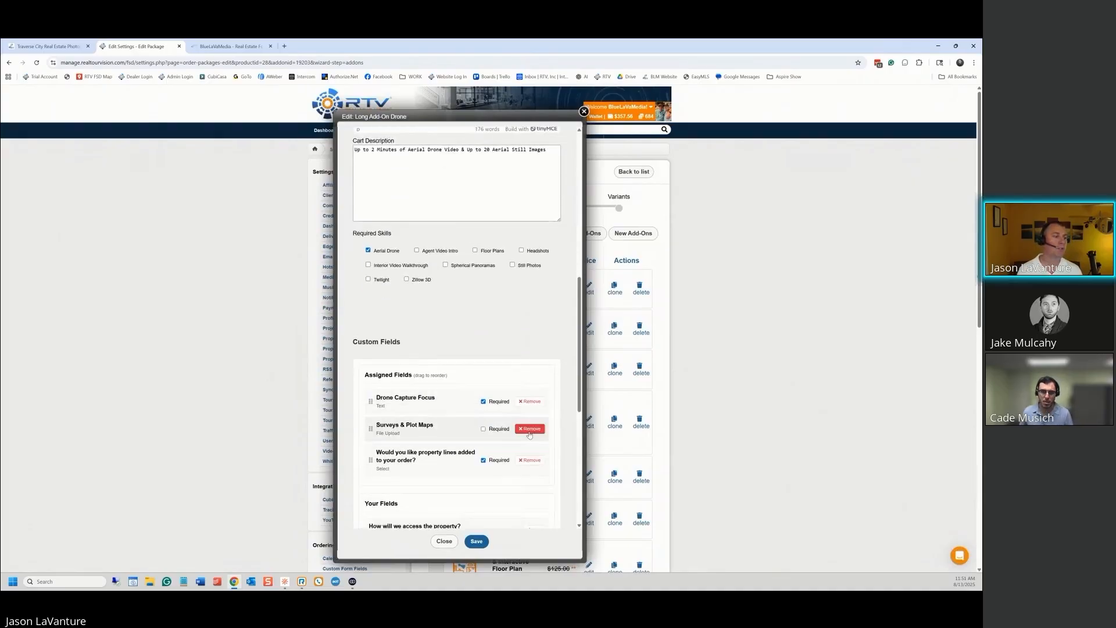
pyautogui.scroll(-2, 529, 433)
pyautogui.moveTo(370, 351); pyautogui.dragTo(374, 326)
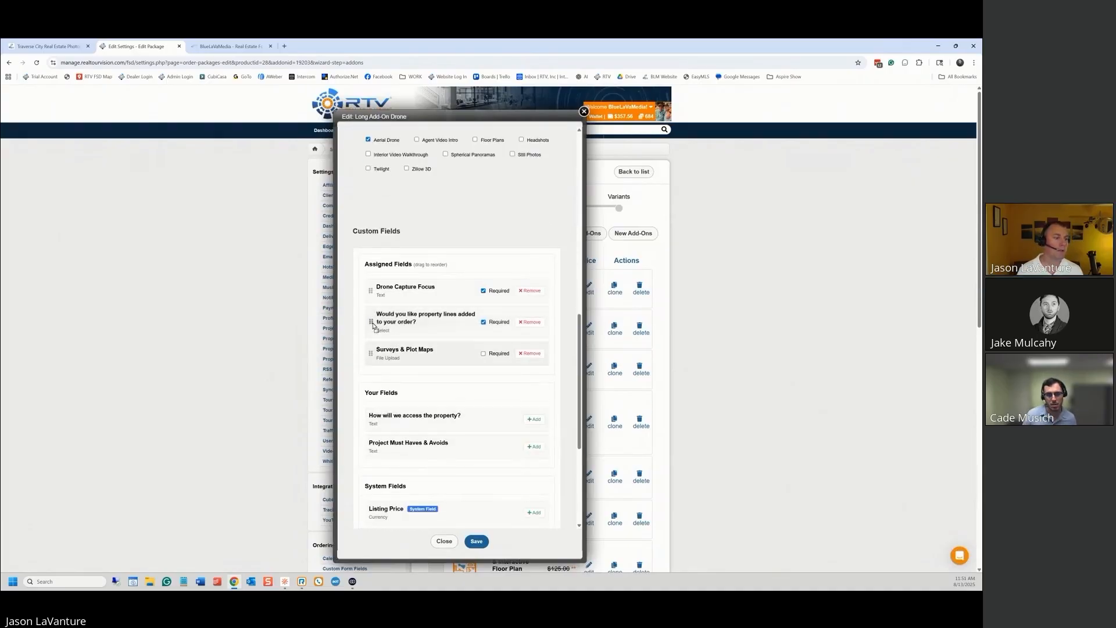
pyautogui.click(476, 540)
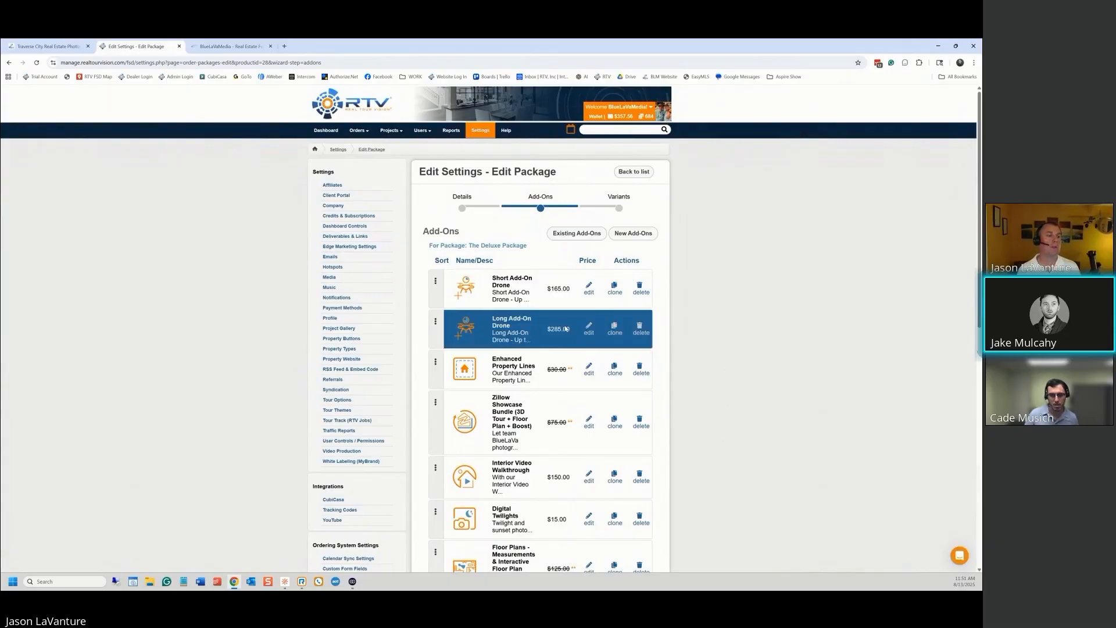
# In The Full House Package's Short Add-On Drone, put property-lines above Surveys & Plot Maps and save
pyautogui.click(626, 171)
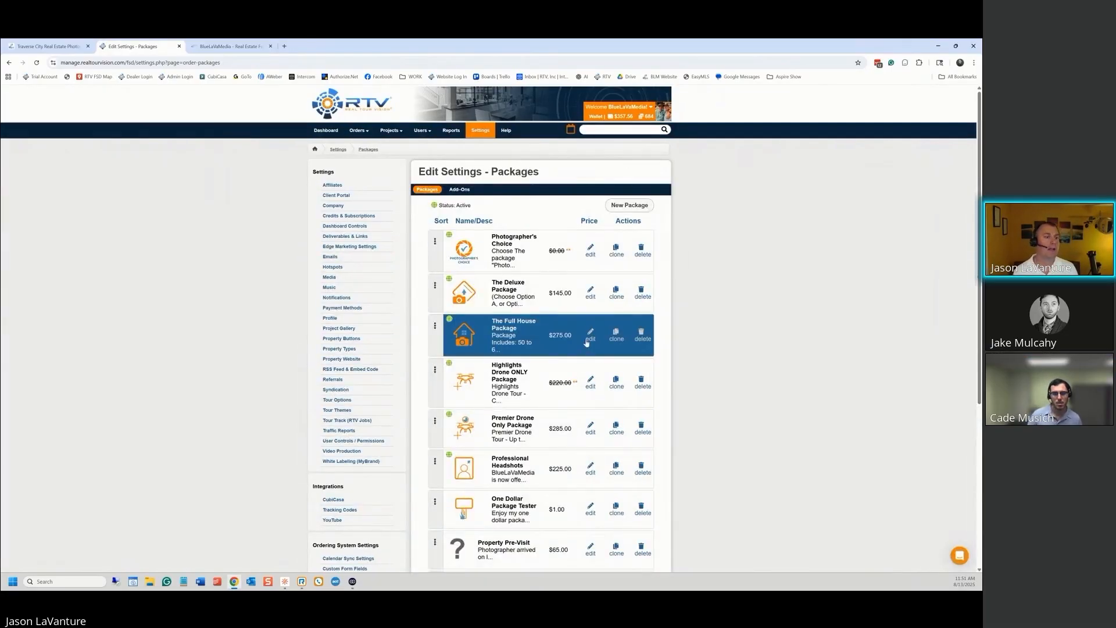
pyautogui.click(588, 340)
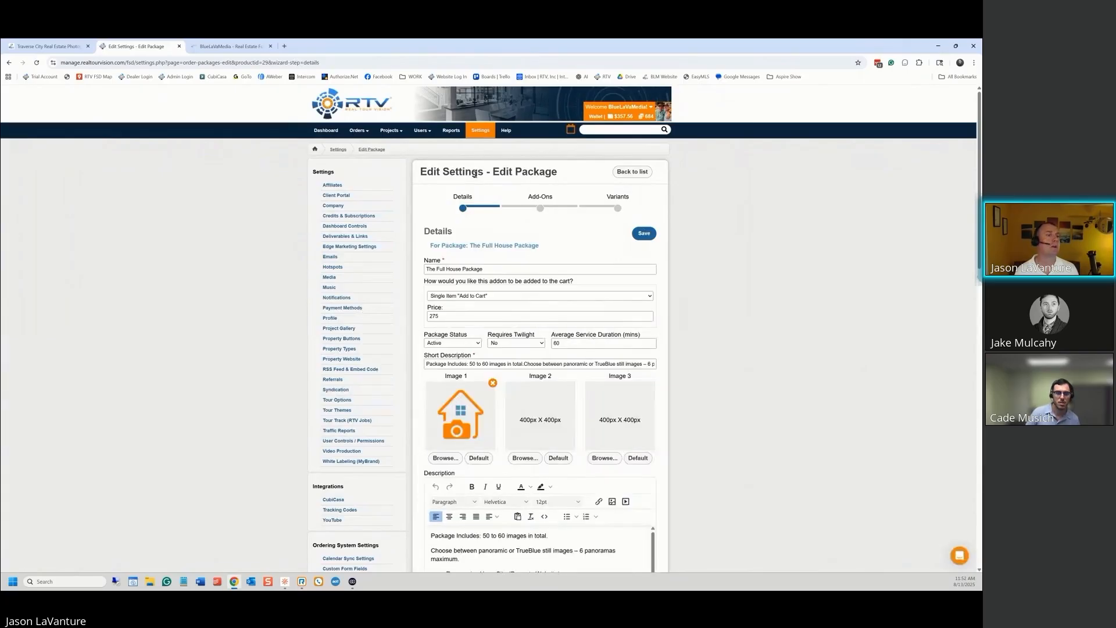
pyautogui.click(540, 208)
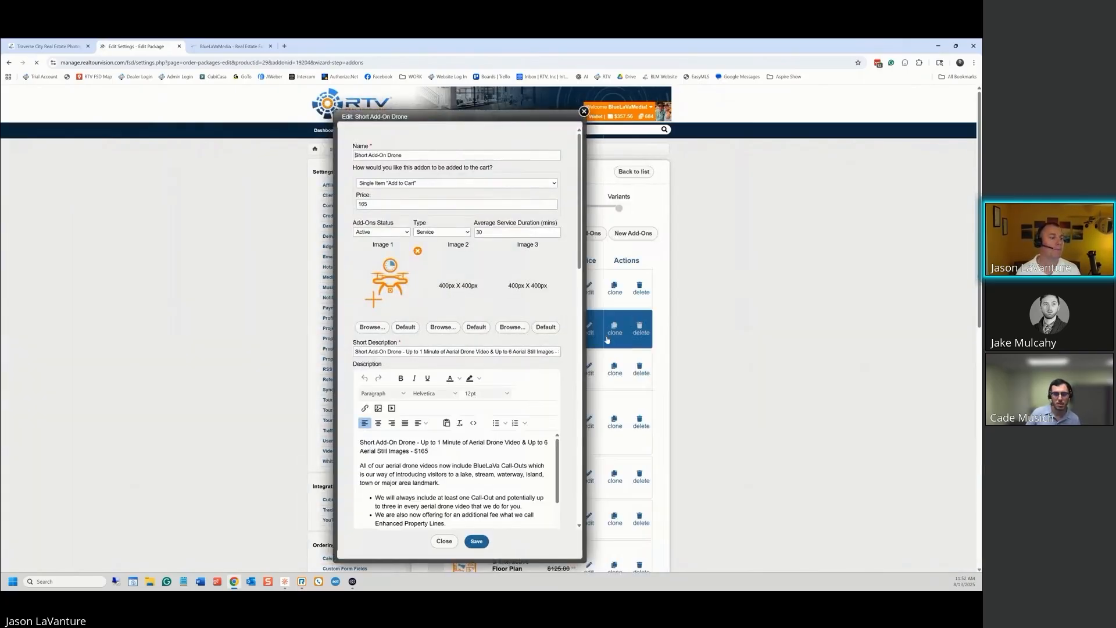
pyautogui.scroll(-10, 532, 296)
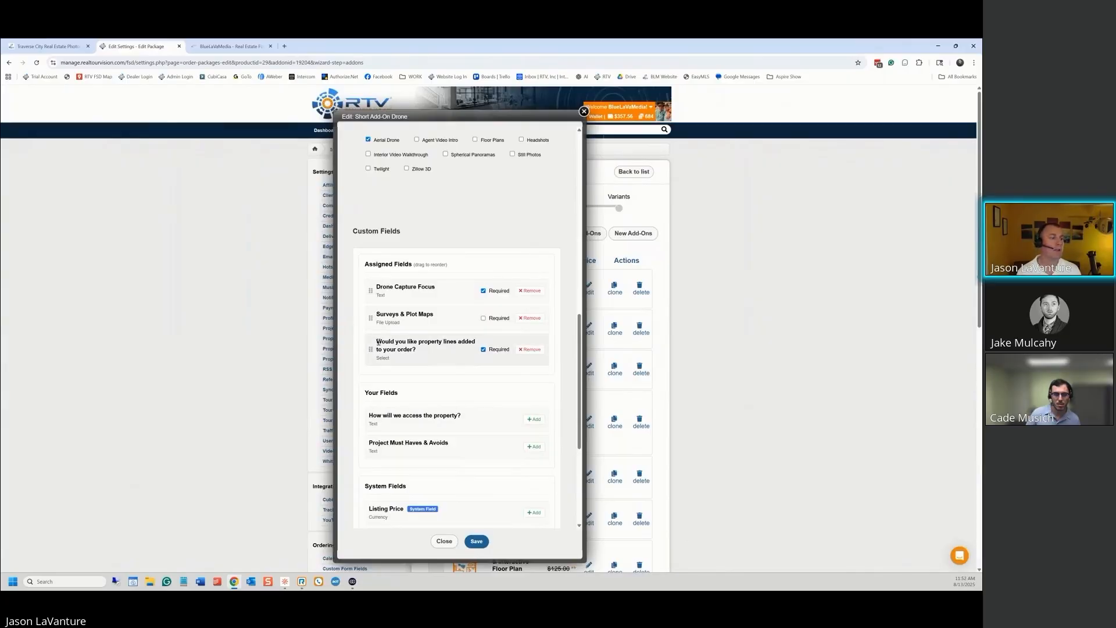
pyautogui.moveTo(369, 350); pyautogui.dragTo(370, 322)
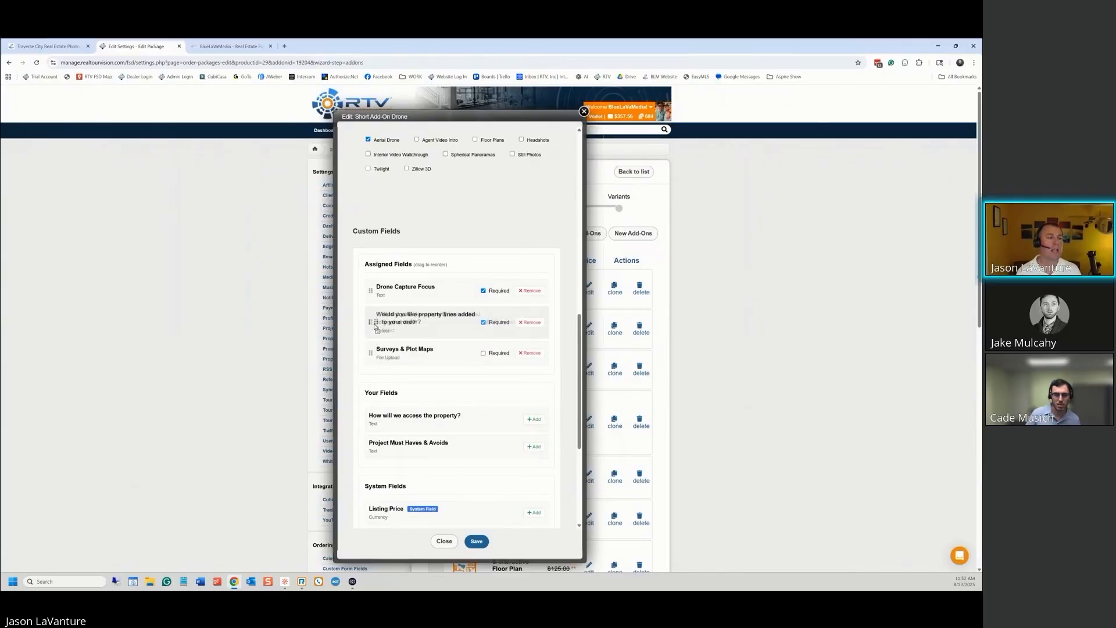
pyautogui.click(472, 541)
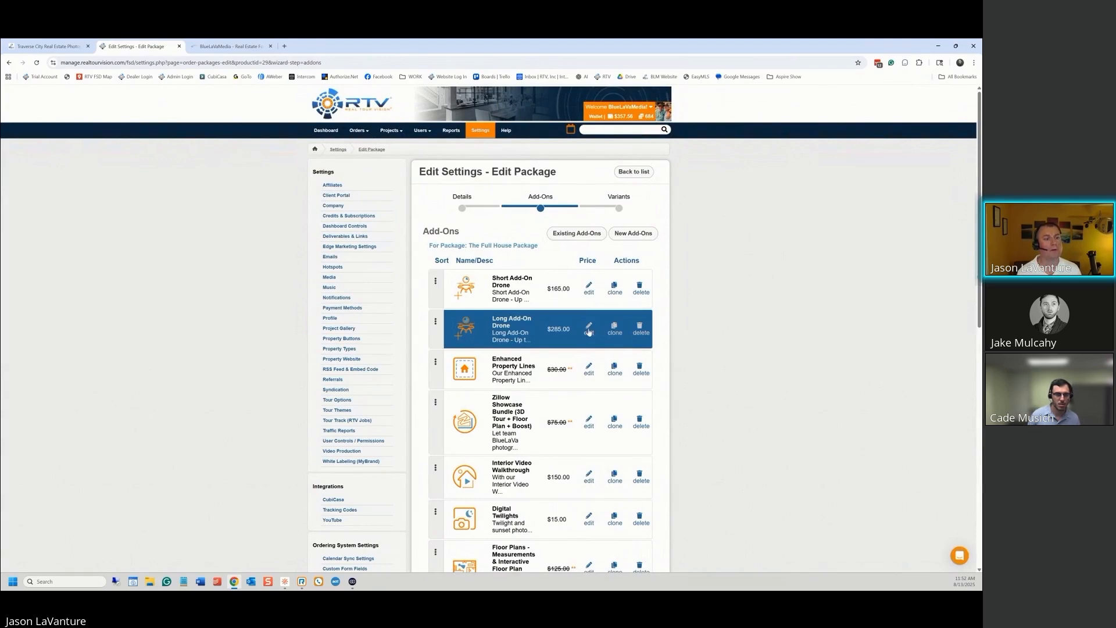
# Reorder The Full House Package's Long Add-On Drone fields the same way and save
pyautogui.click(588, 330)
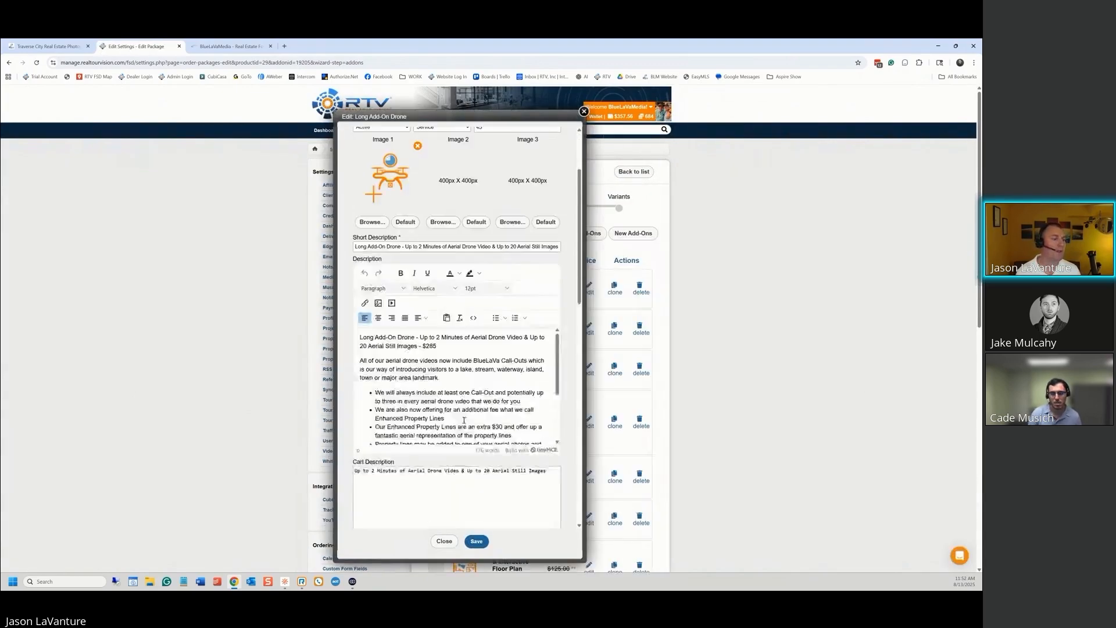
pyautogui.scroll(-10, 463, 420)
pyautogui.scroll(3, 465, 384)
pyautogui.scroll(-3, 407, 326)
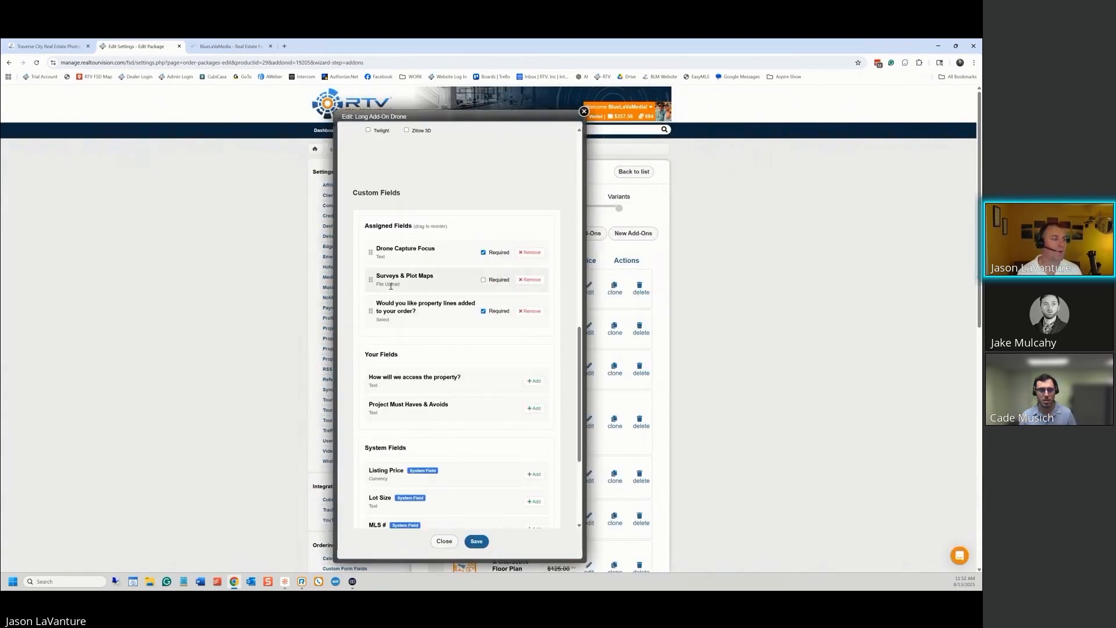
pyautogui.moveTo(372, 312); pyautogui.dragTo(373, 281)
pyautogui.click(480, 541)
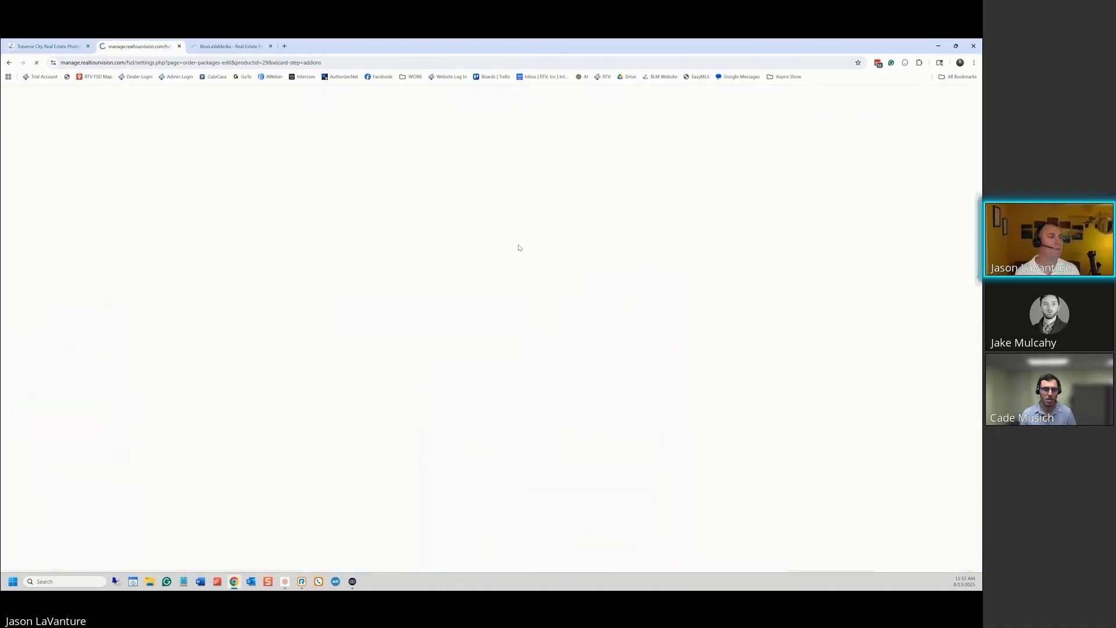
# Return to the packages list, then switch to the BlueLaVaMedia home page tab
pyautogui.scroll(-5, 602, 361)
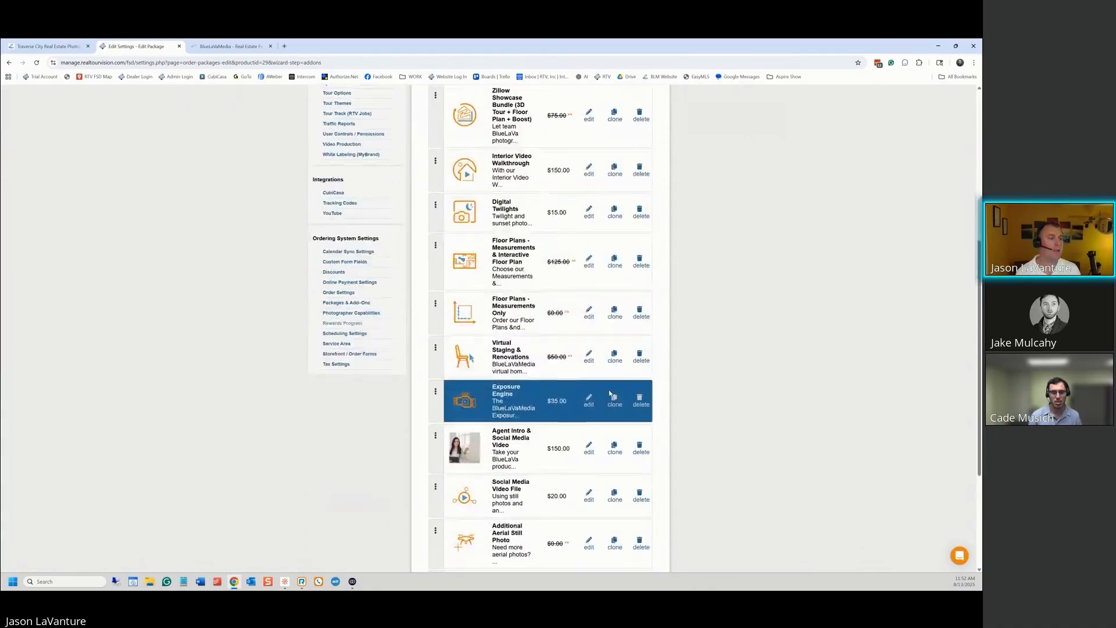
pyautogui.scroll(6, 601, 377)
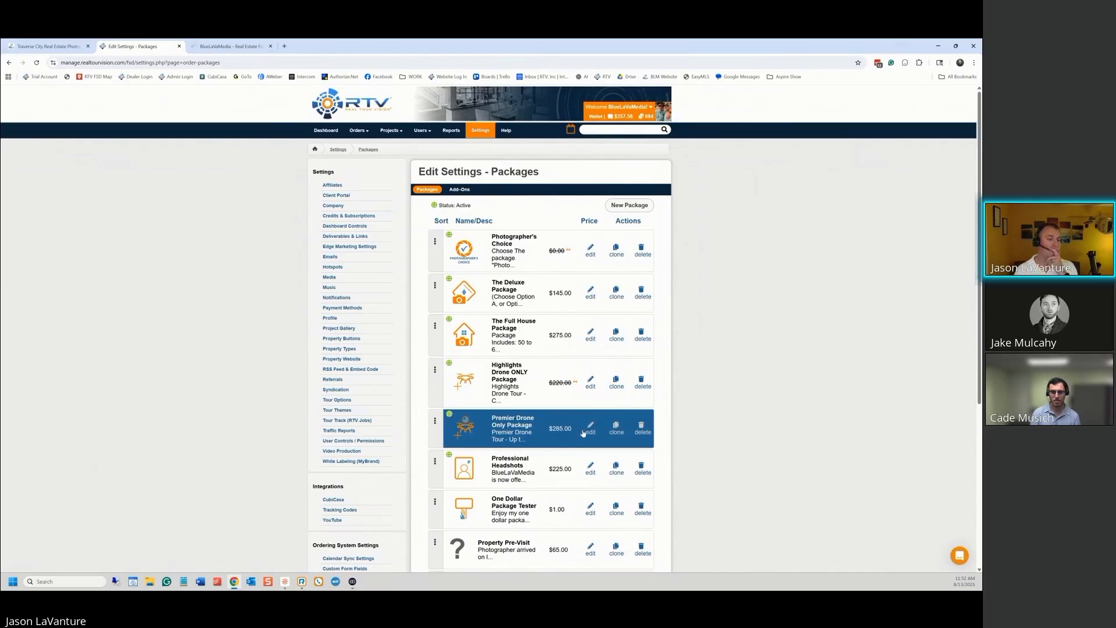
pyautogui.scroll(-1, 583, 433)
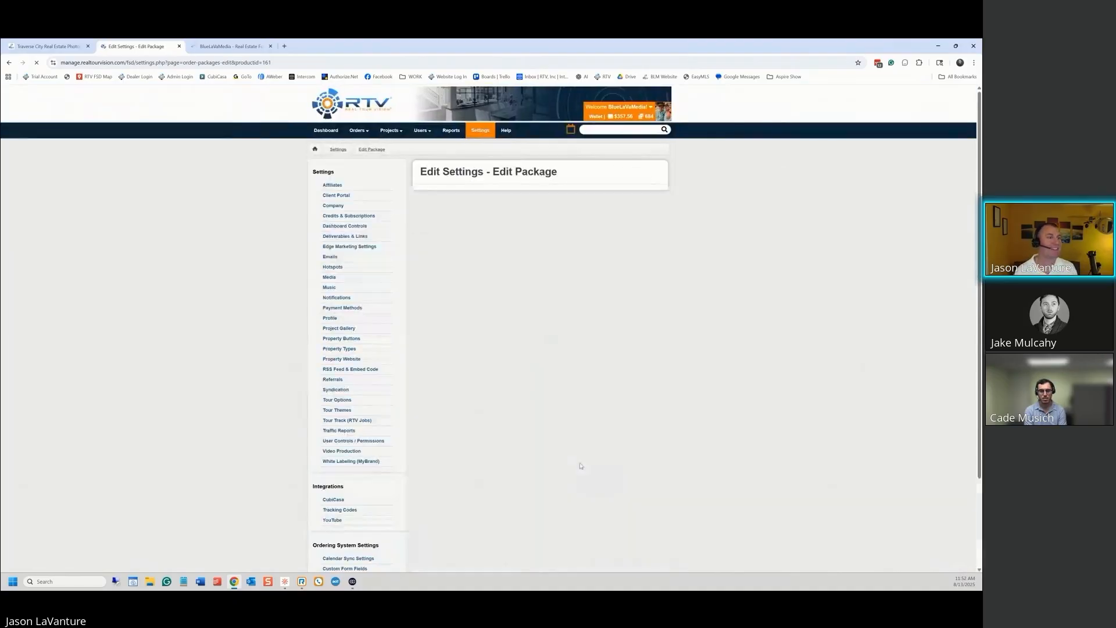
pyautogui.click(633, 173)
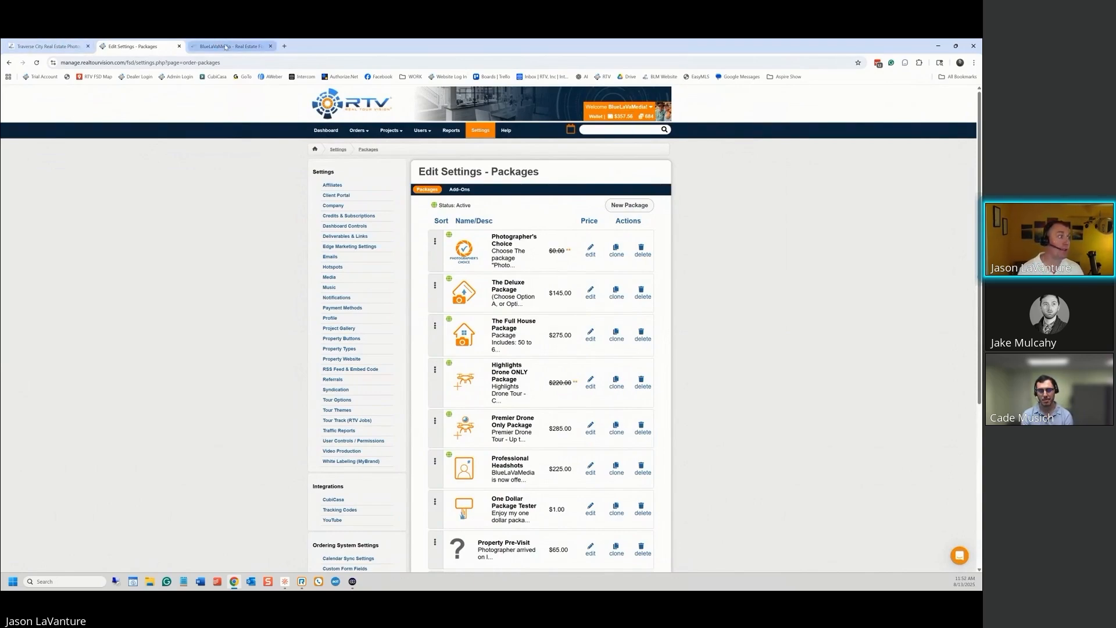
pyautogui.click(46, 47)
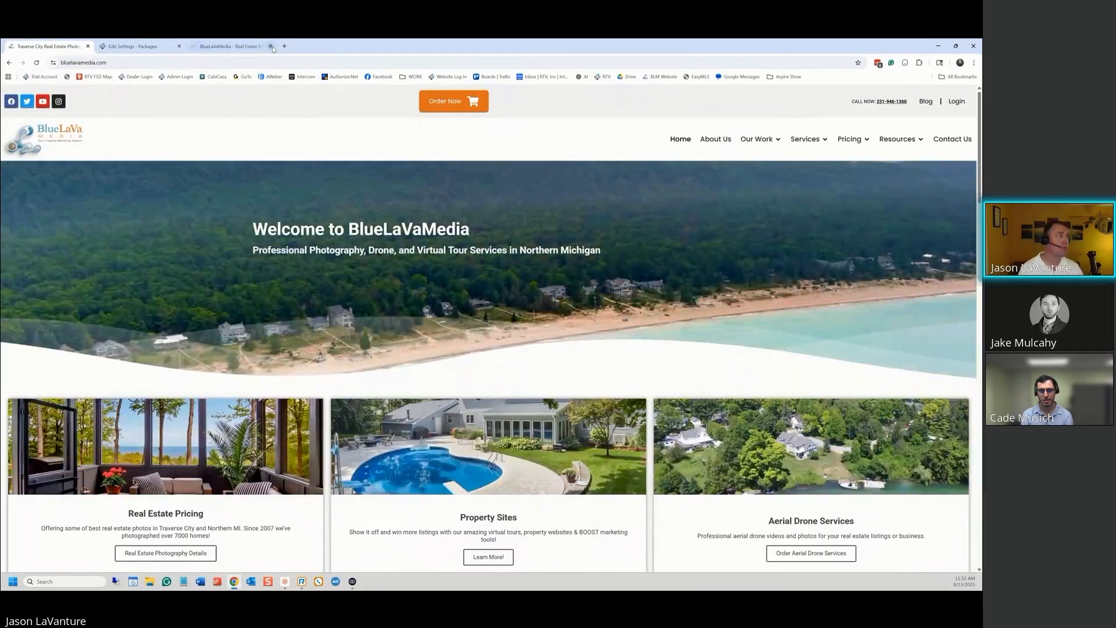
# Start a new order, enter the customer's first and last name, e-mail and phone, and continue
pyautogui.click(271, 47)
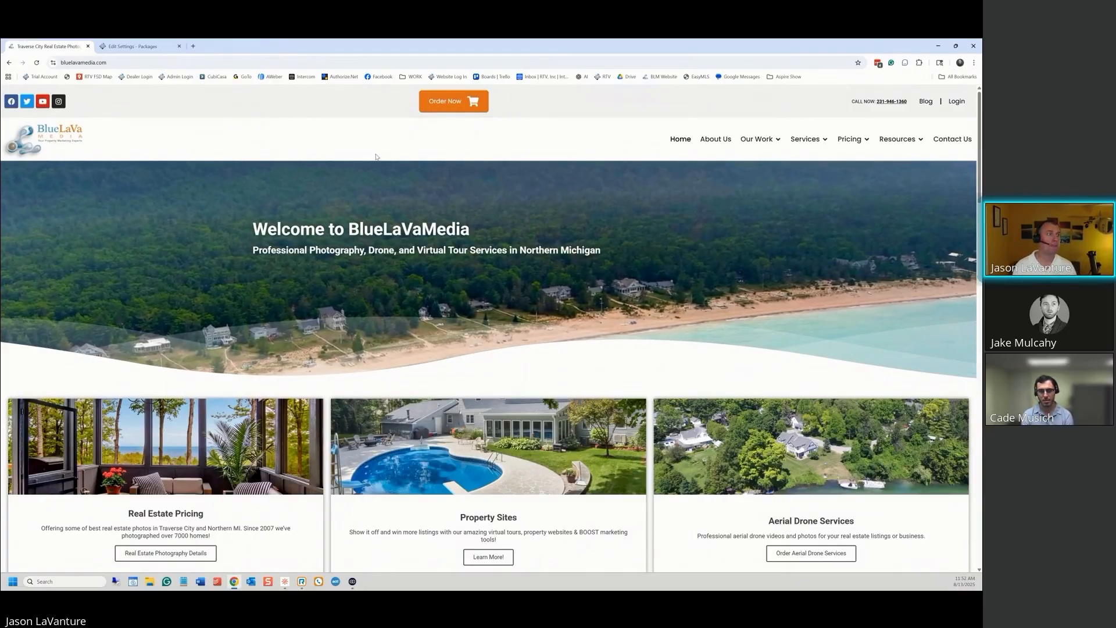
pyautogui.click(449, 101)
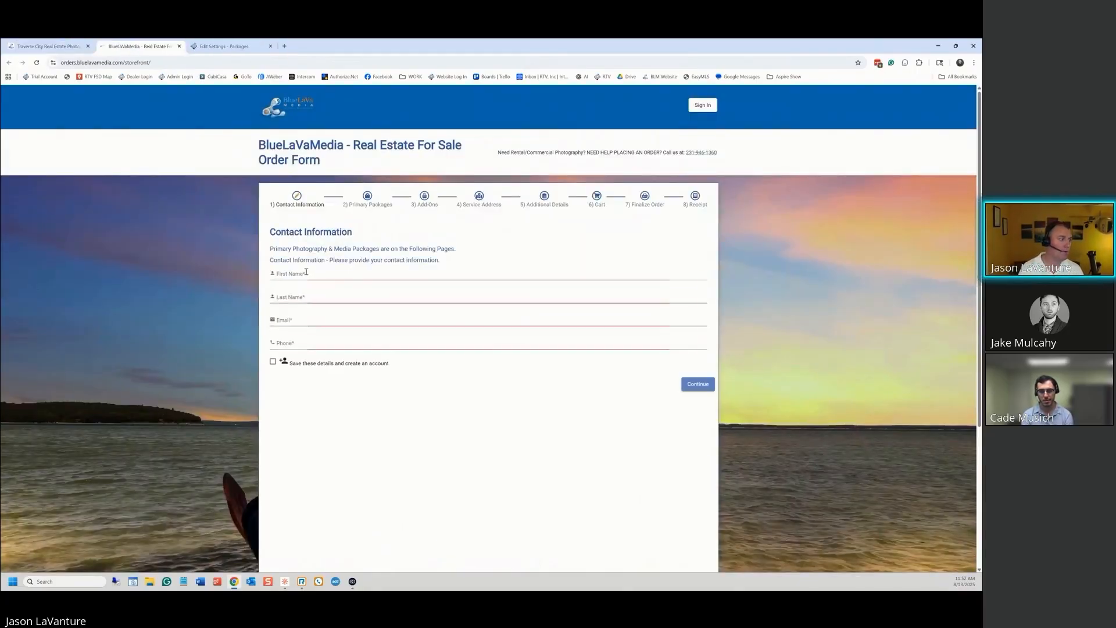
pyautogui.click(306, 272)
pyautogui.press('Tab')
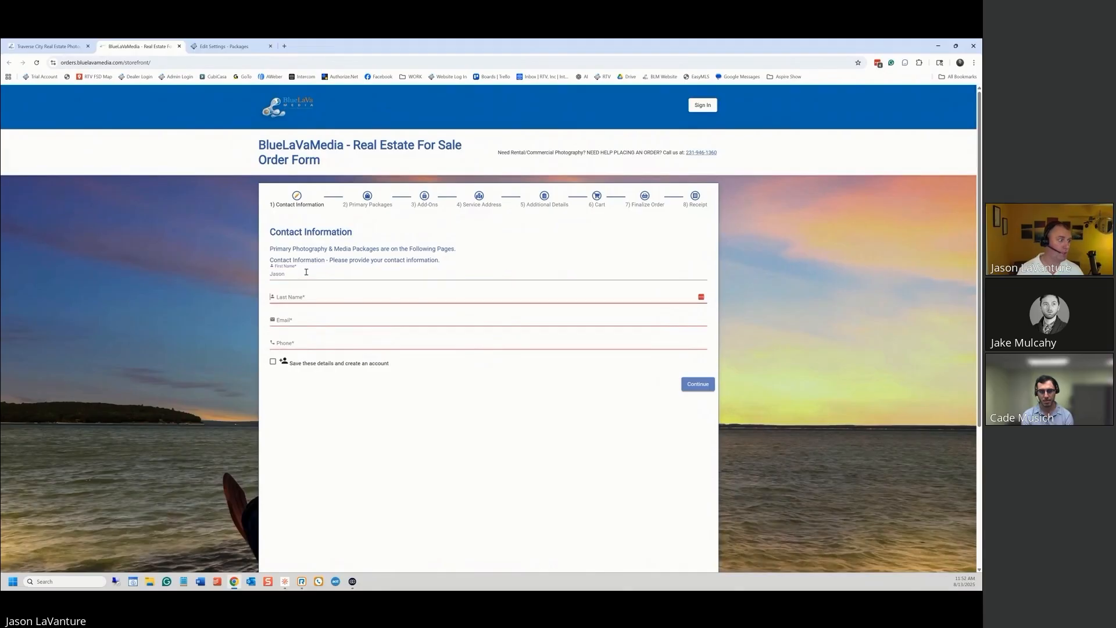
pyautogui.press('Tab')
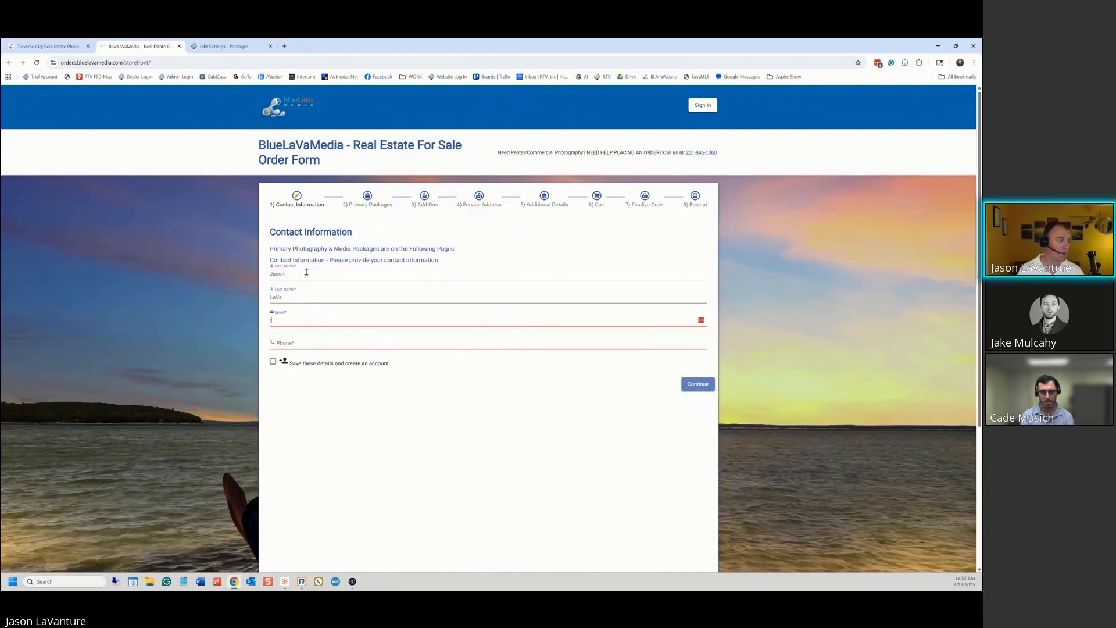
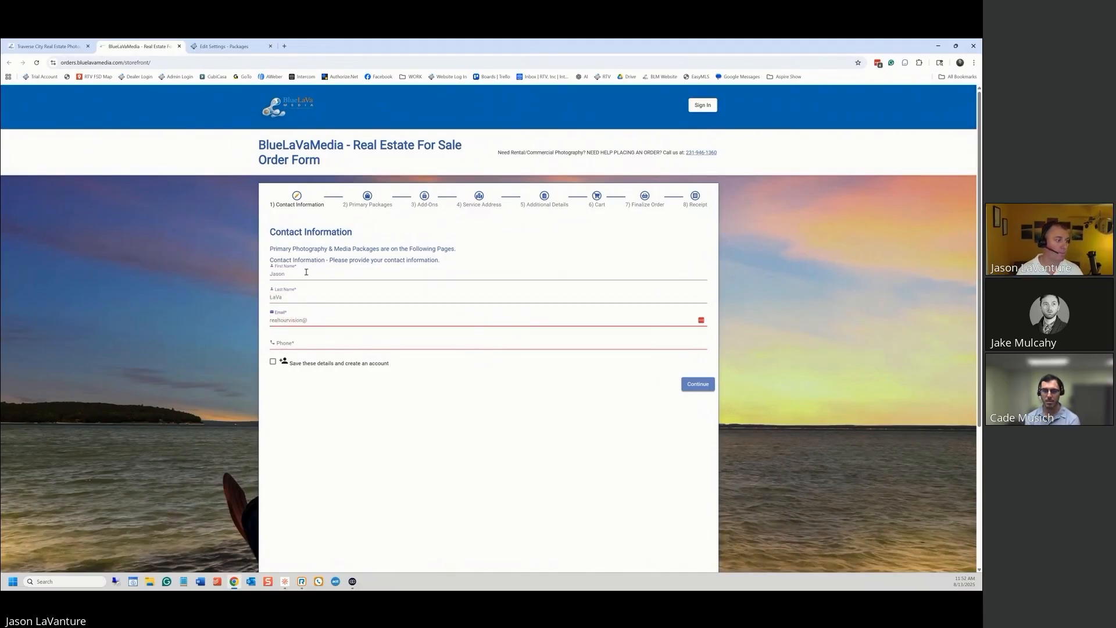
pyautogui.press('Tab')
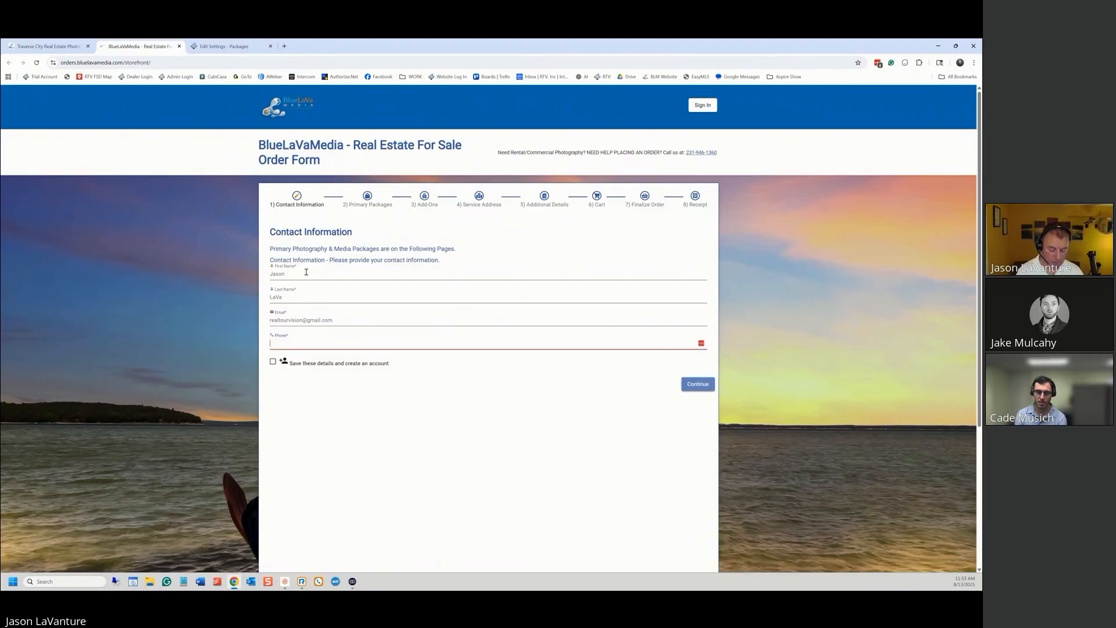
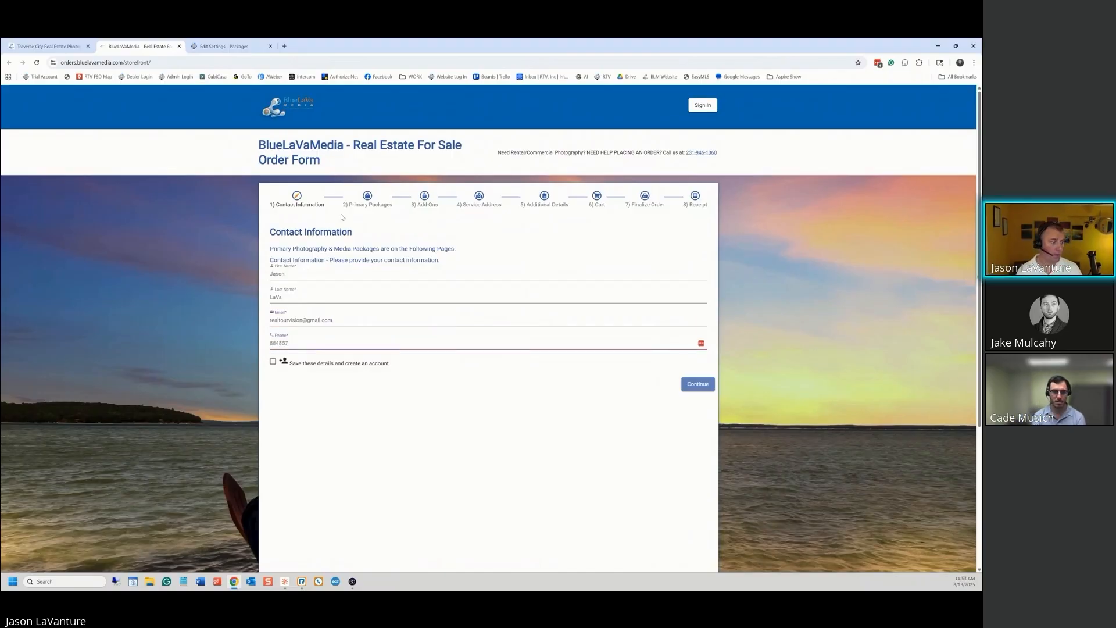
pyautogui.click(698, 384)
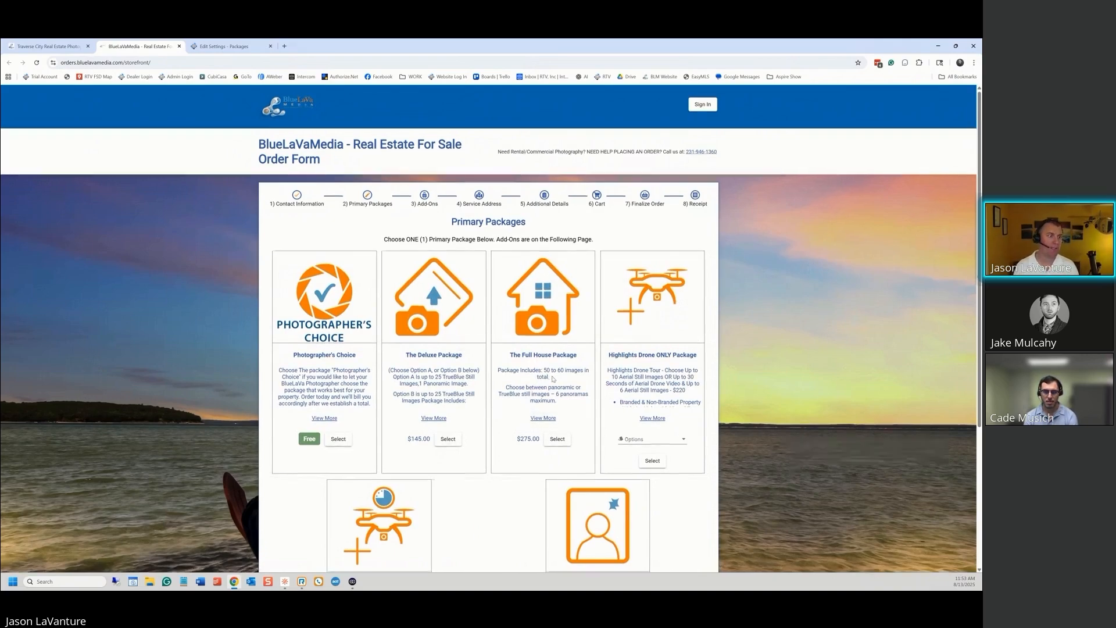
# Select The Deluxe Package, move on to the add-ons, and add the Long Add-On Drone
pyautogui.scroll(-2, 547, 372)
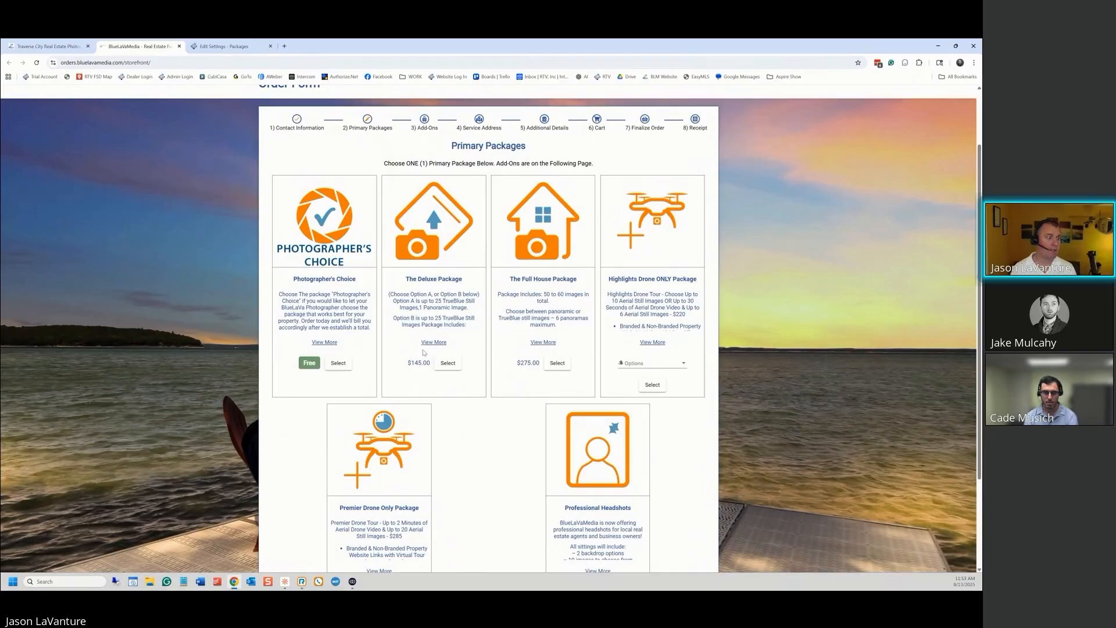
pyautogui.click(447, 363)
pyautogui.scroll(-3, 523, 407)
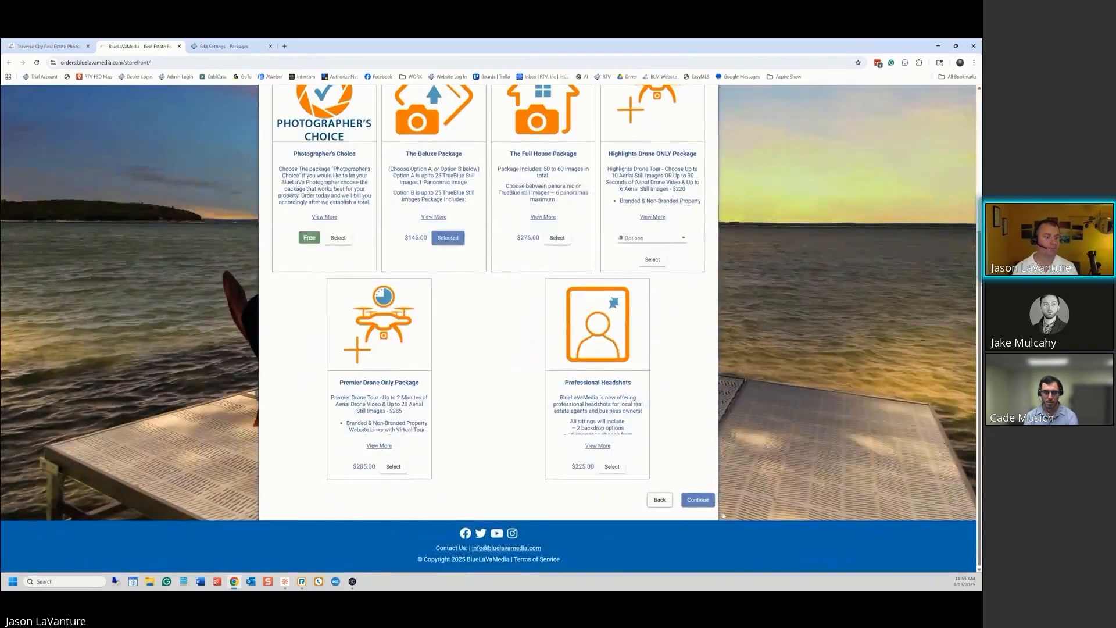
pyautogui.click(701, 500)
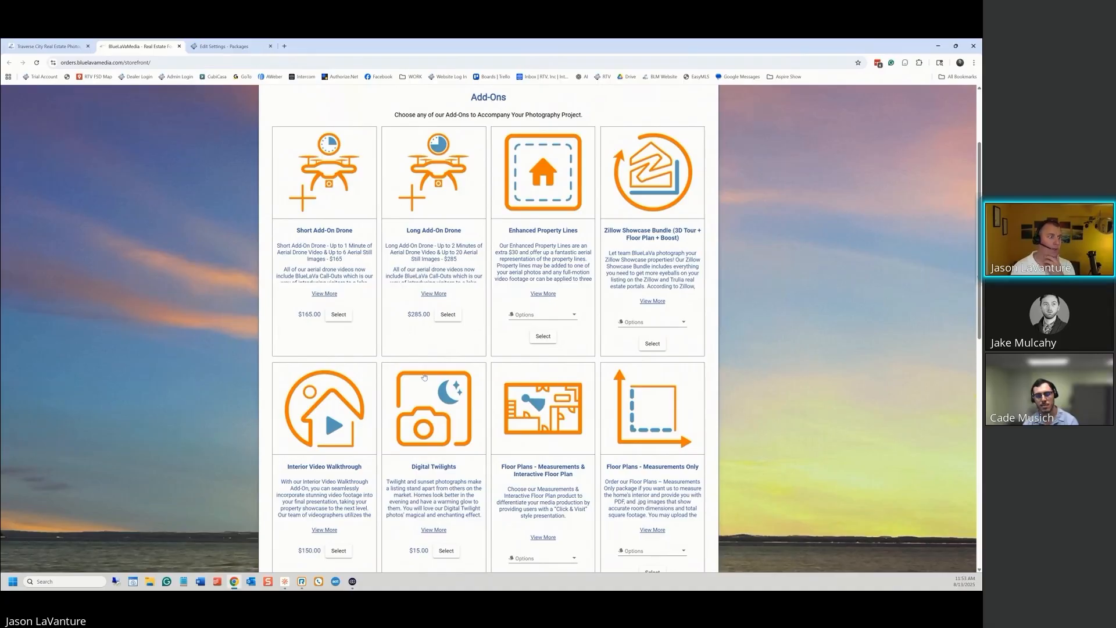
pyautogui.click(447, 315)
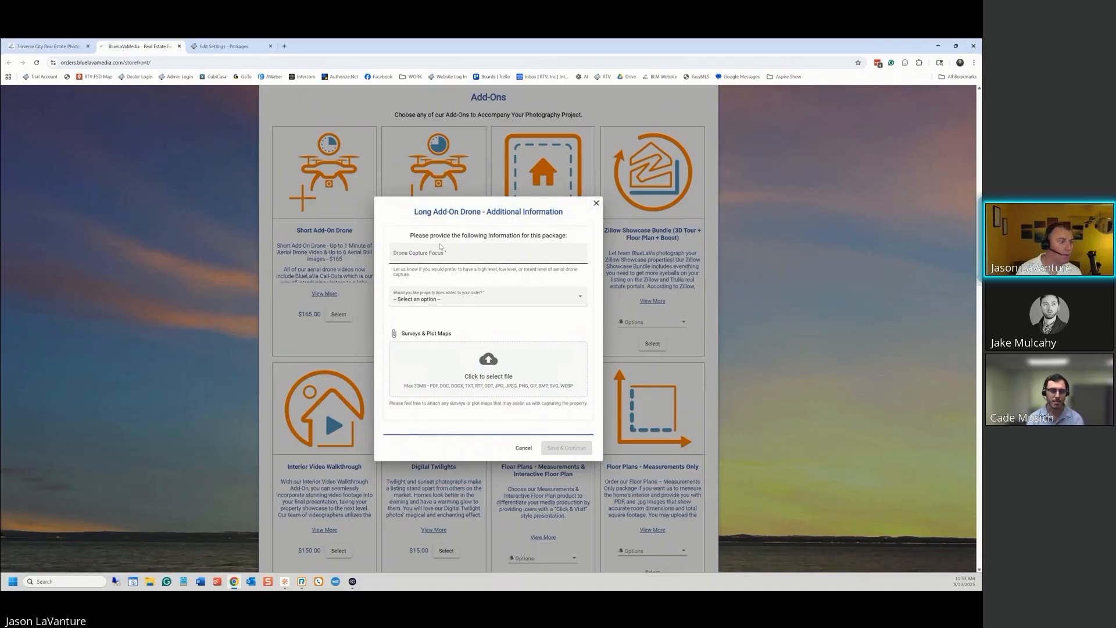
# Enter high-and-low drone capture focus, answer Yes to property lines, drop in a survey PDF, and save
pyautogui.click(430, 260)
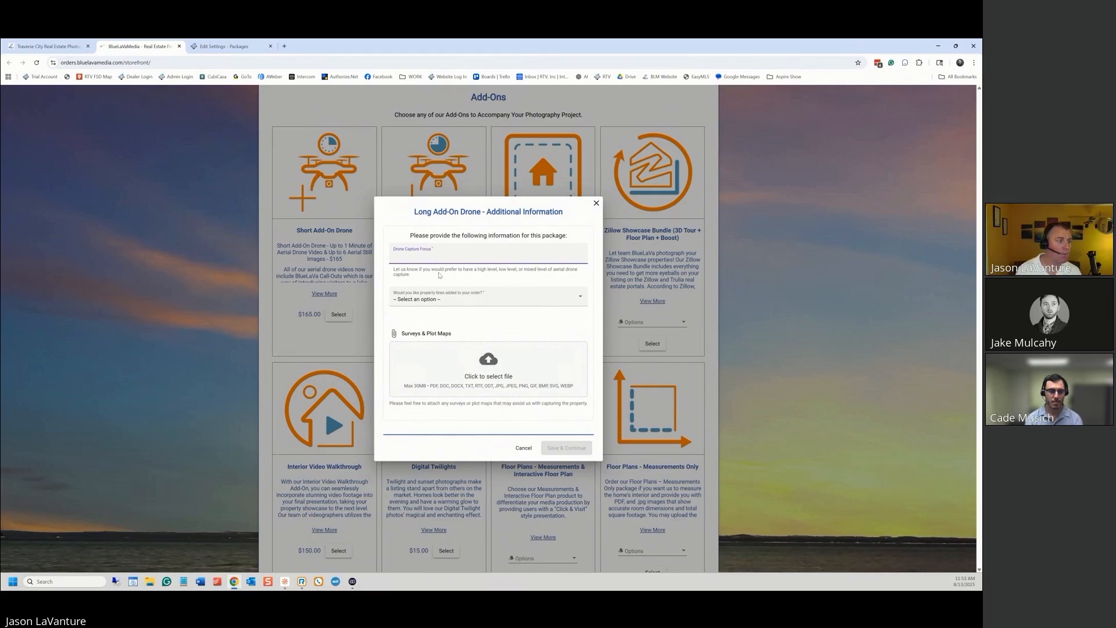
pyautogui.click(465, 298)
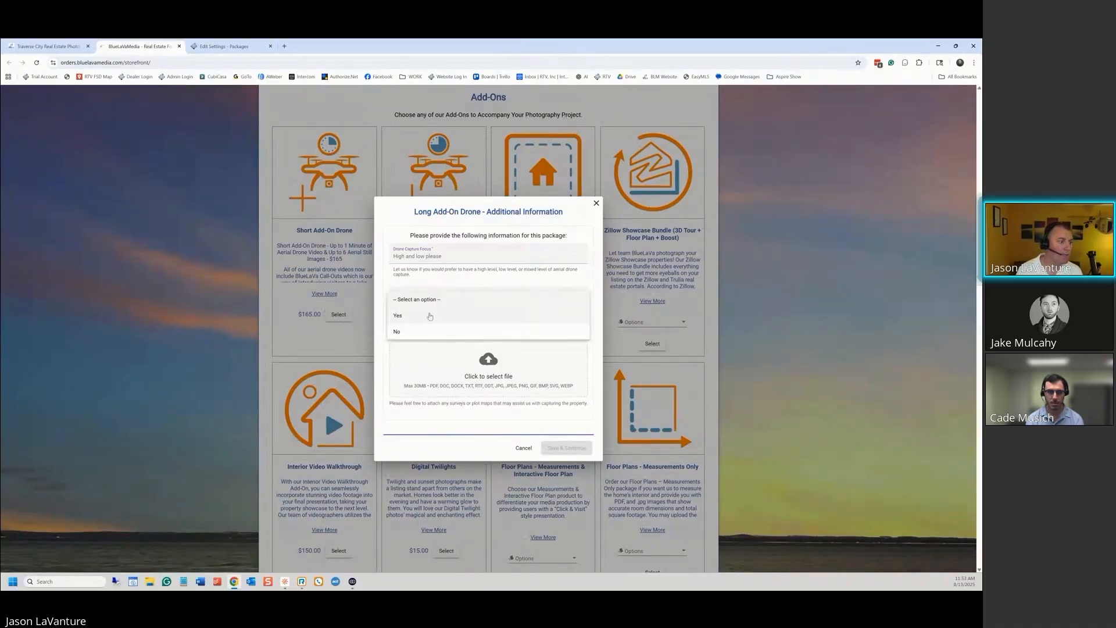
pyautogui.click(429, 312)
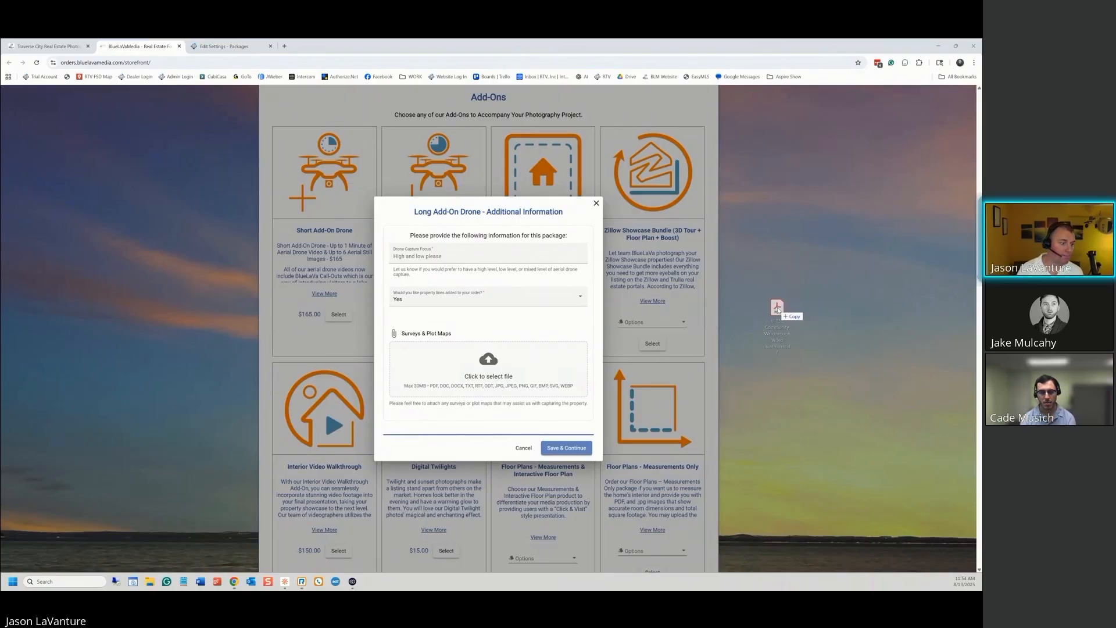
pyautogui.moveTo(778, 306); pyautogui.dragTo(983, 181)
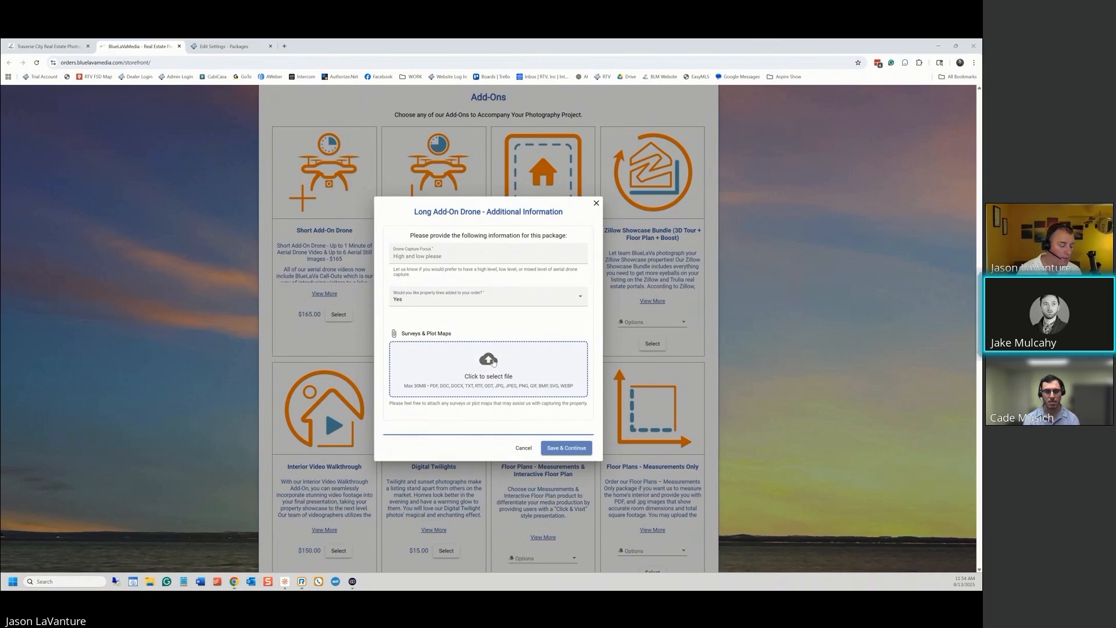
pyautogui.click(569, 450)
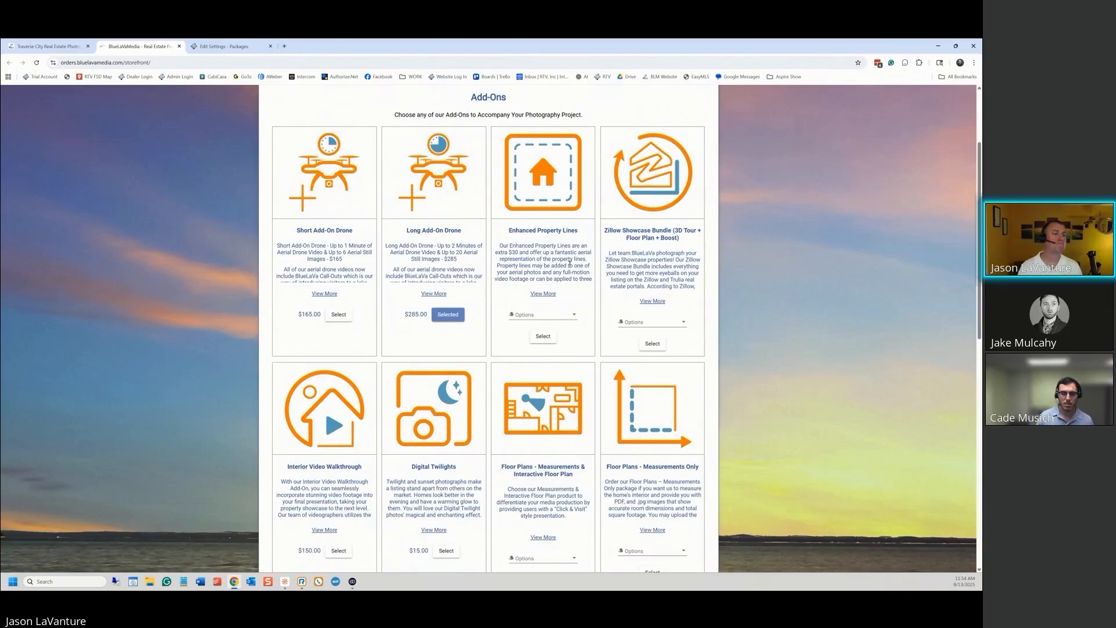
pyautogui.scroll(-8, 575, 287)
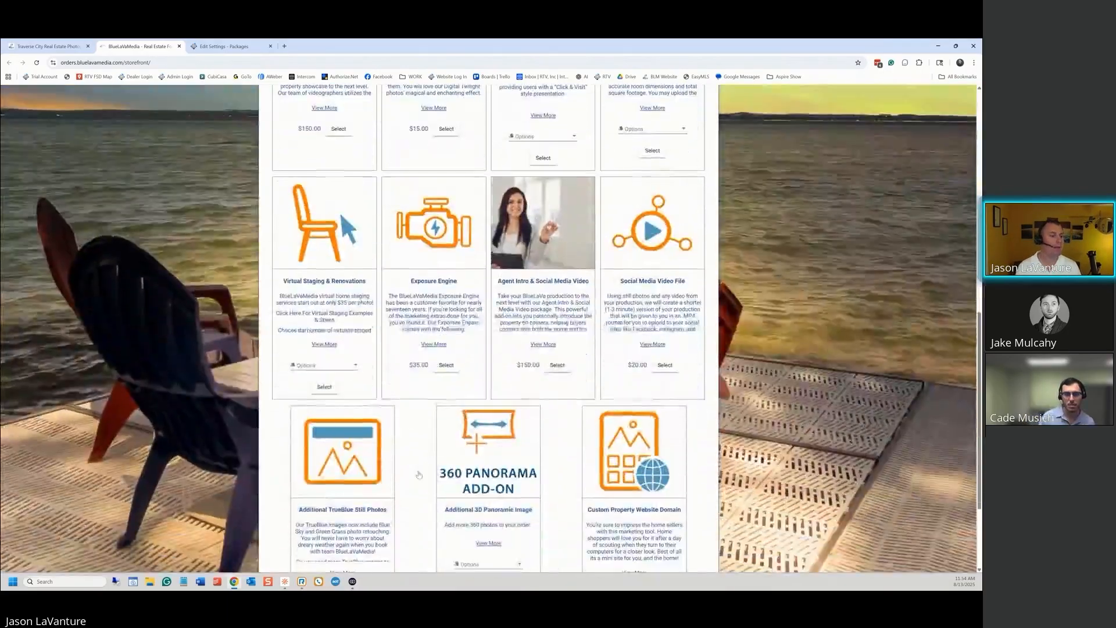
pyautogui.scroll(-2, 573, 339)
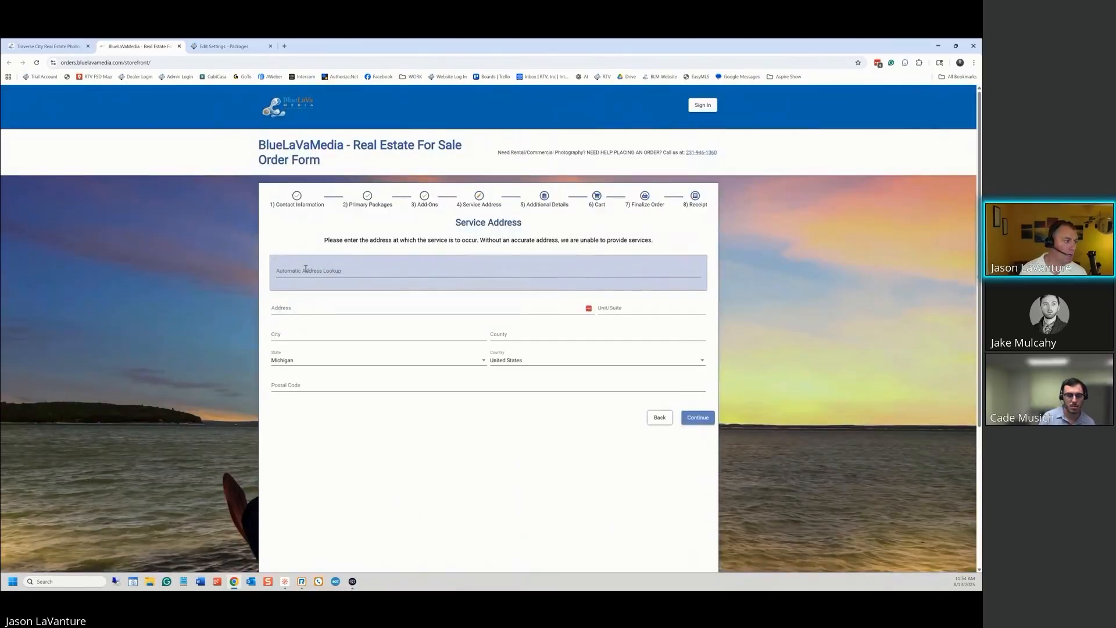
pyautogui.click(309, 270)
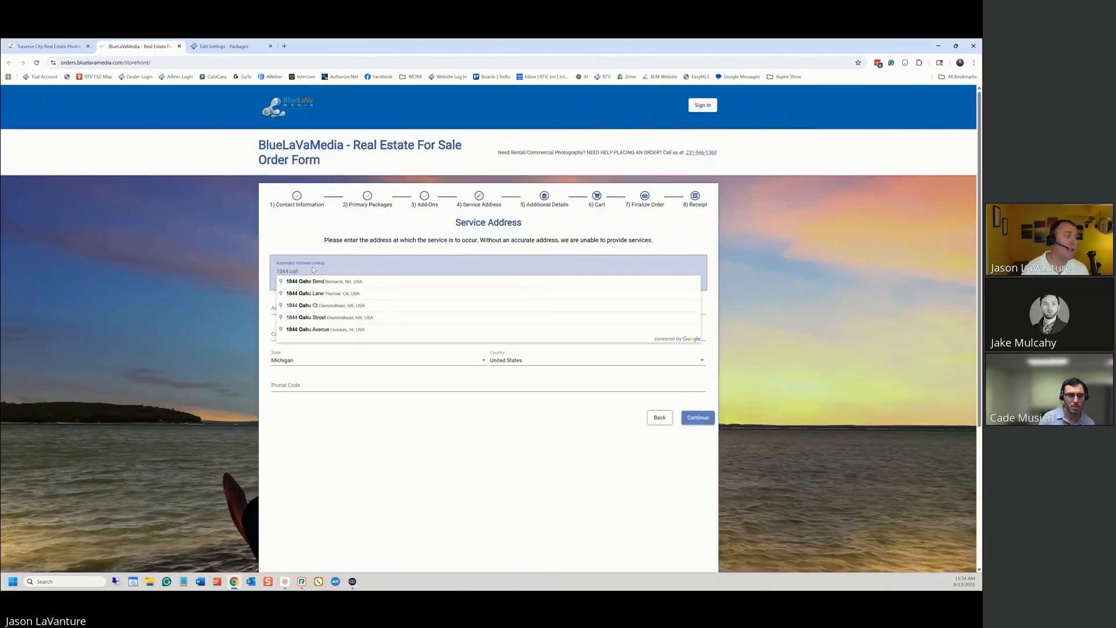
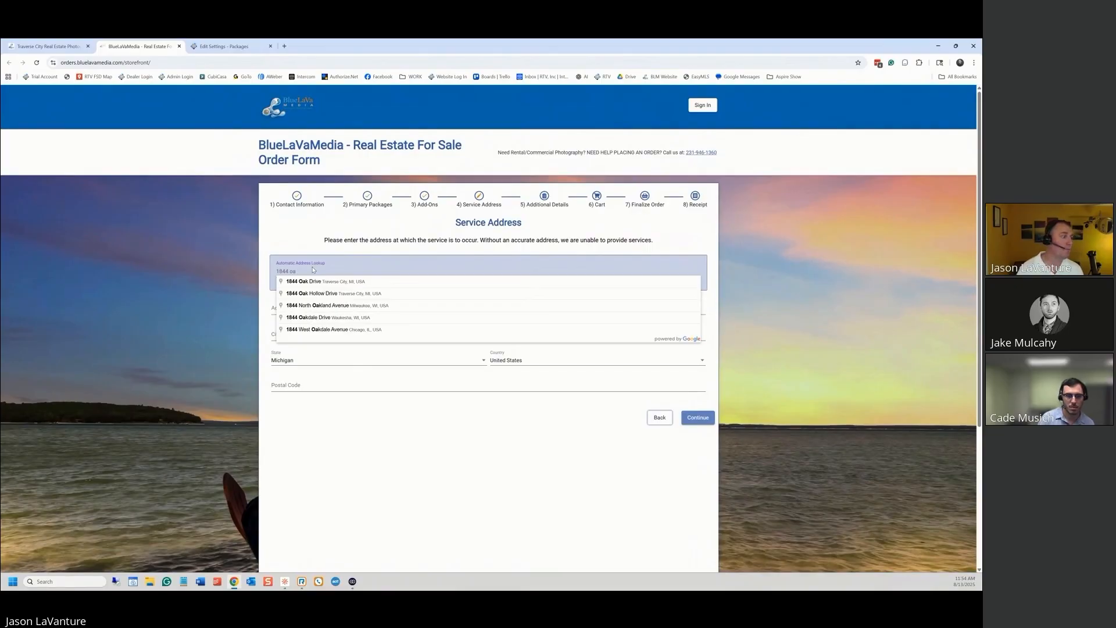
pyautogui.click(283, 283)
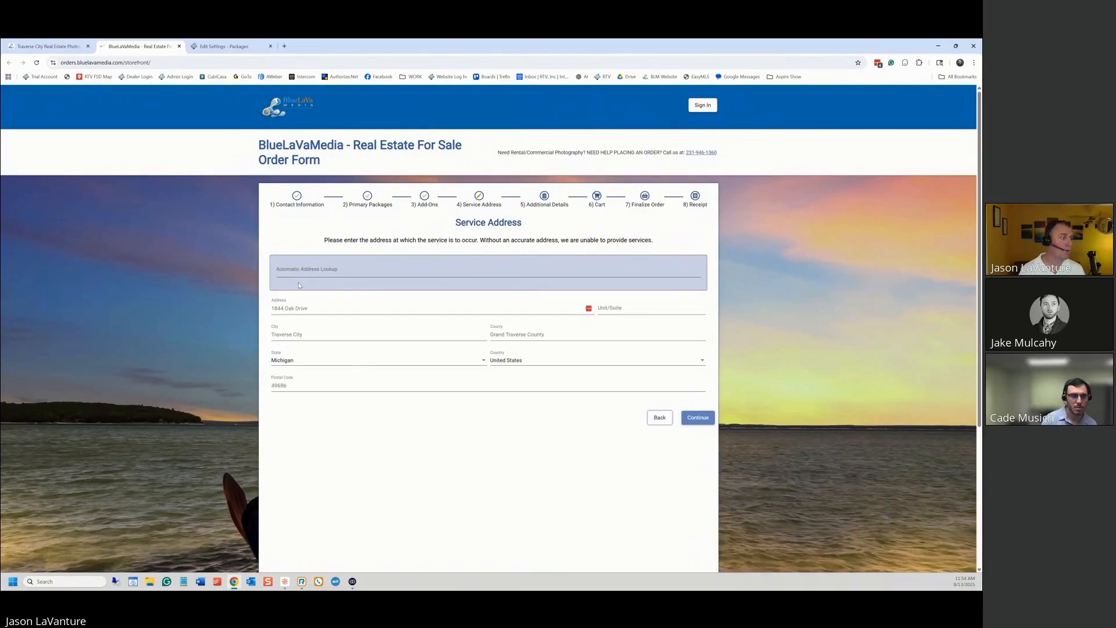
pyautogui.click(698, 422)
pyautogui.click(616, 422)
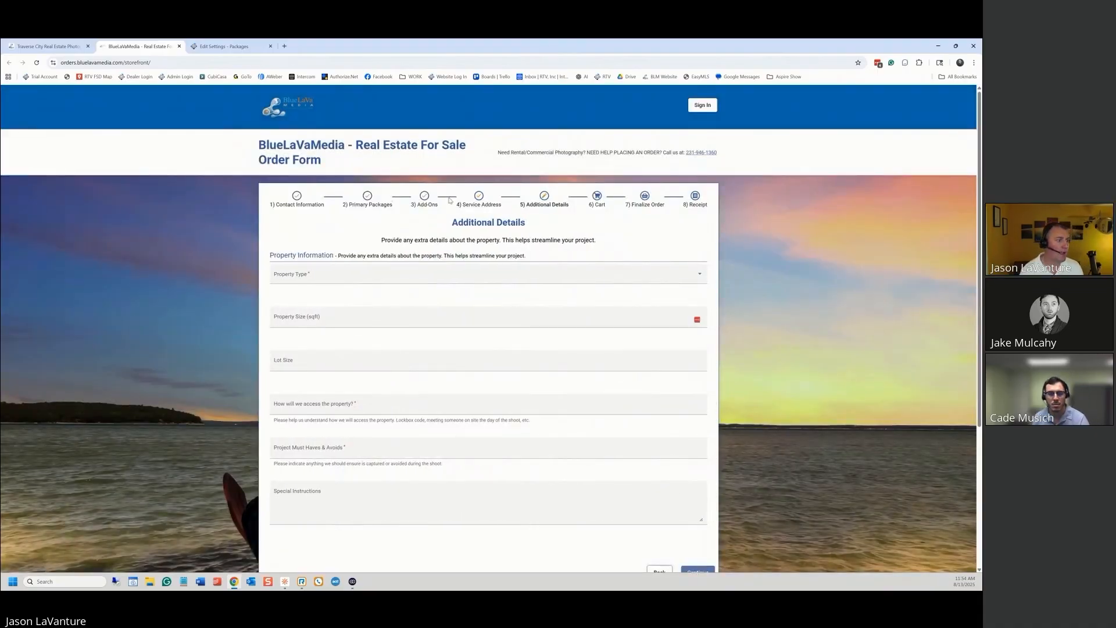
# Set the property type to Single Family Home, the size to 4500, and the lot size to '2 acre'
pyautogui.click(366, 283)
pyautogui.click(314, 293)
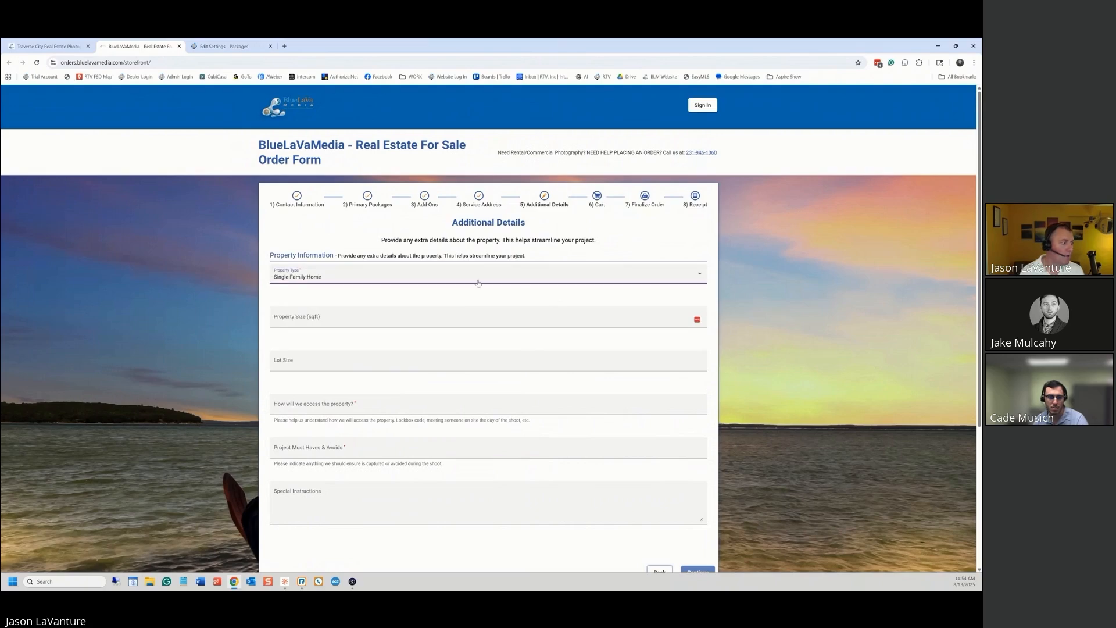
pyautogui.click(335, 320)
pyautogui.click(322, 304)
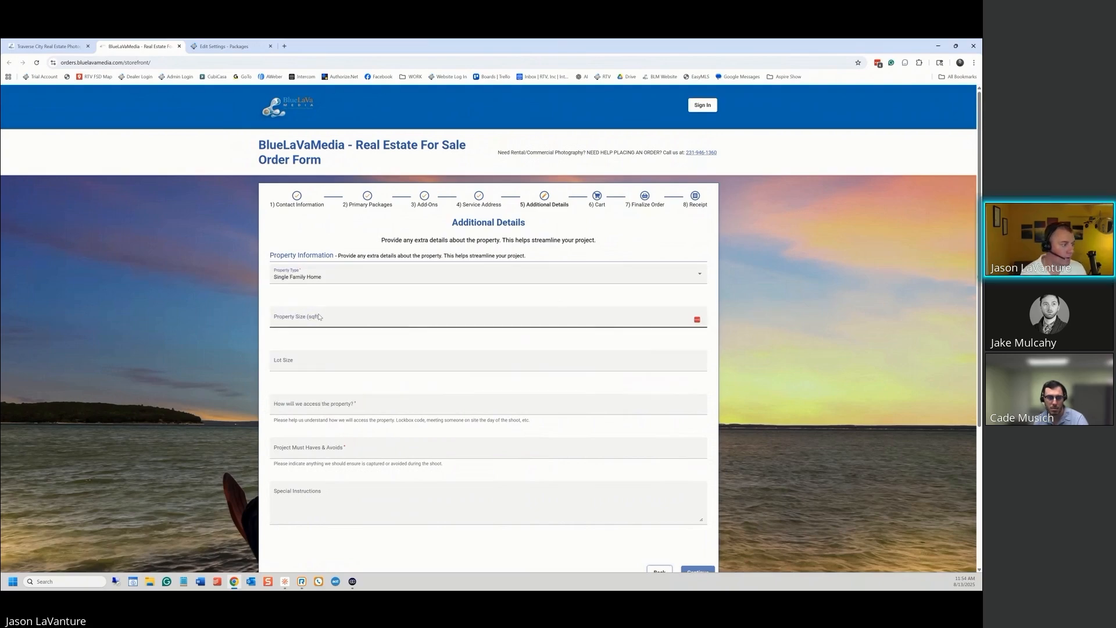
pyautogui.click(318, 317)
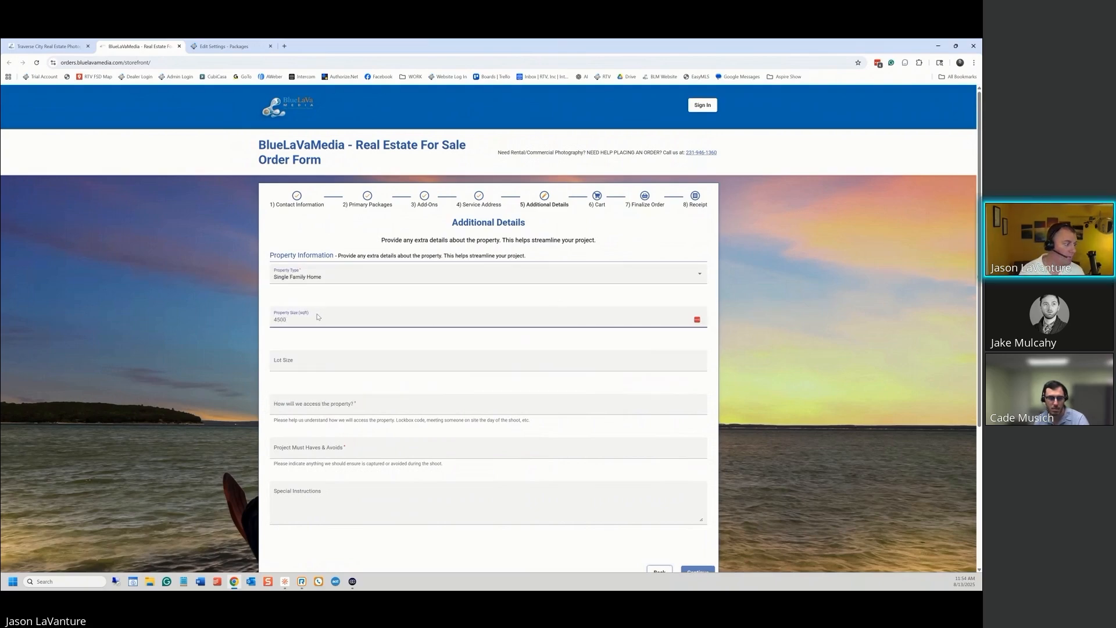
pyautogui.write('4500')
pyautogui.click(303, 361)
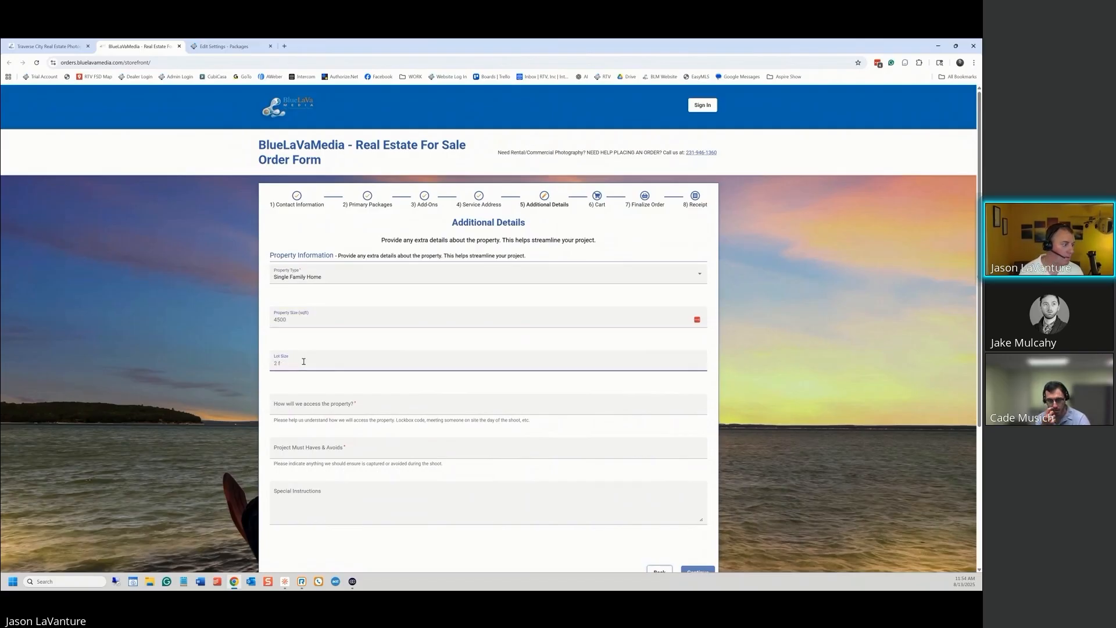
pyautogui.write('2 acre')
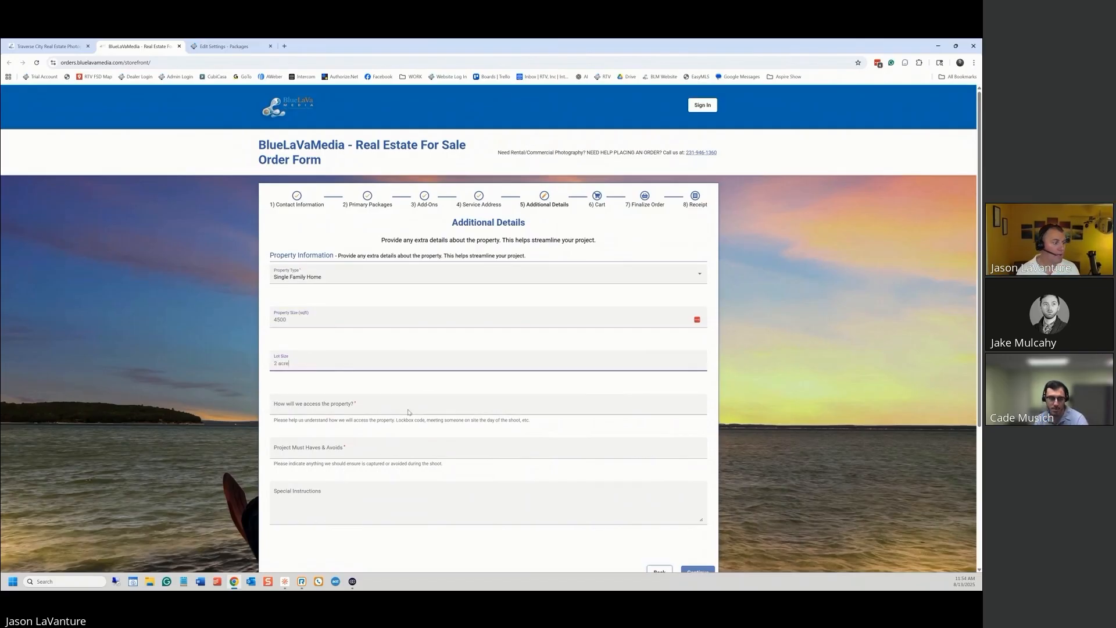
# Add an on-site contact access note, 'Please dont show the house', and 'see above!', then continue to the cart
pyautogui.click(351, 406)
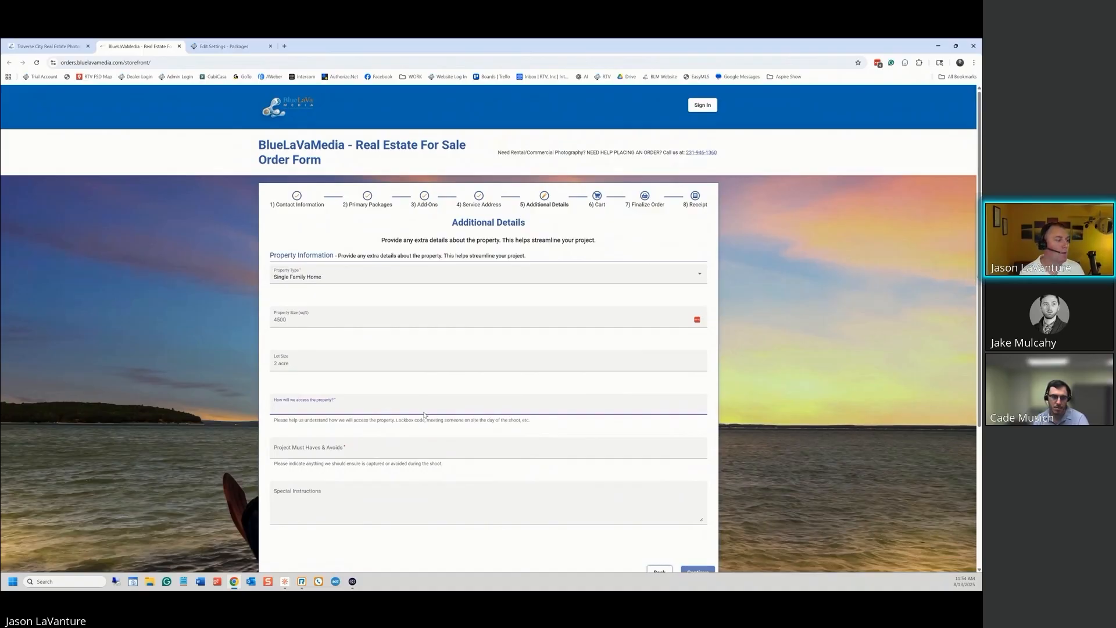
pyautogui.write('You will meet ')
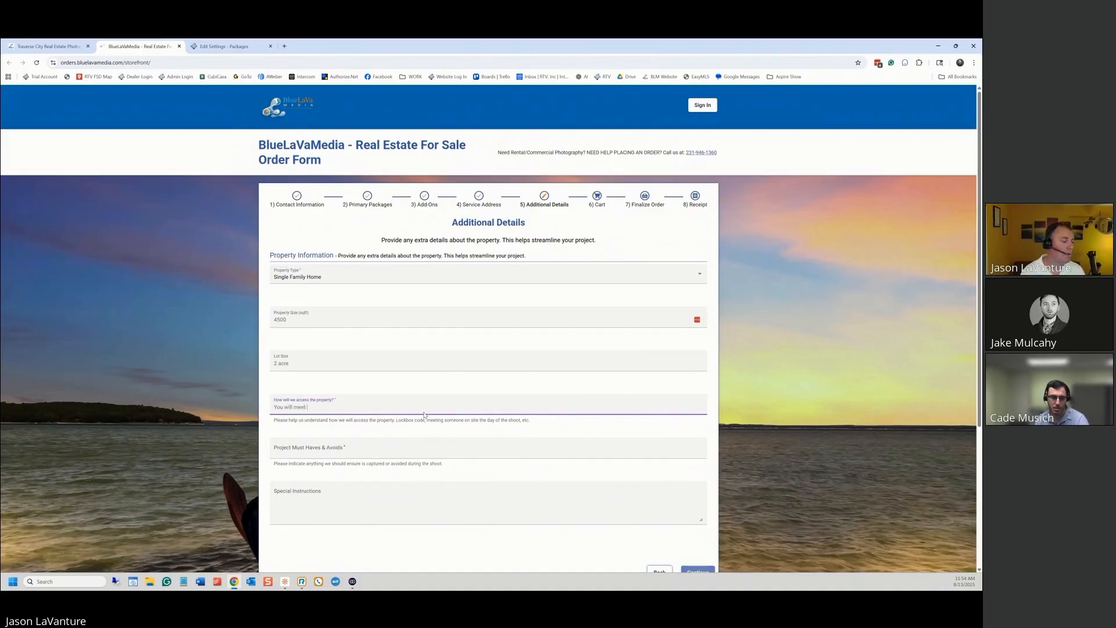
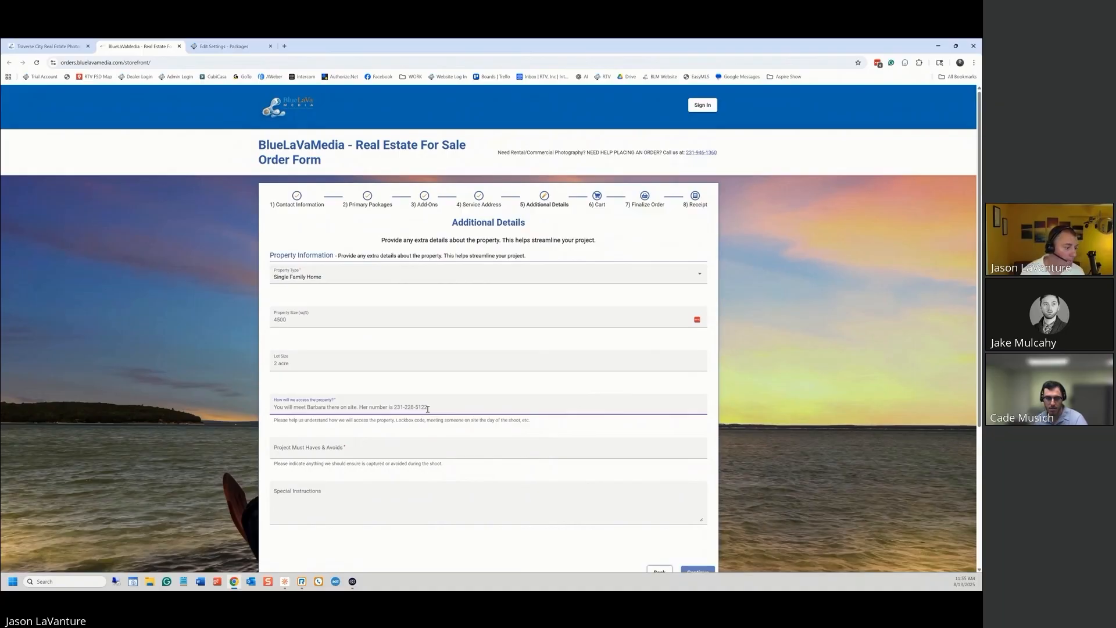
pyautogui.click(305, 447)
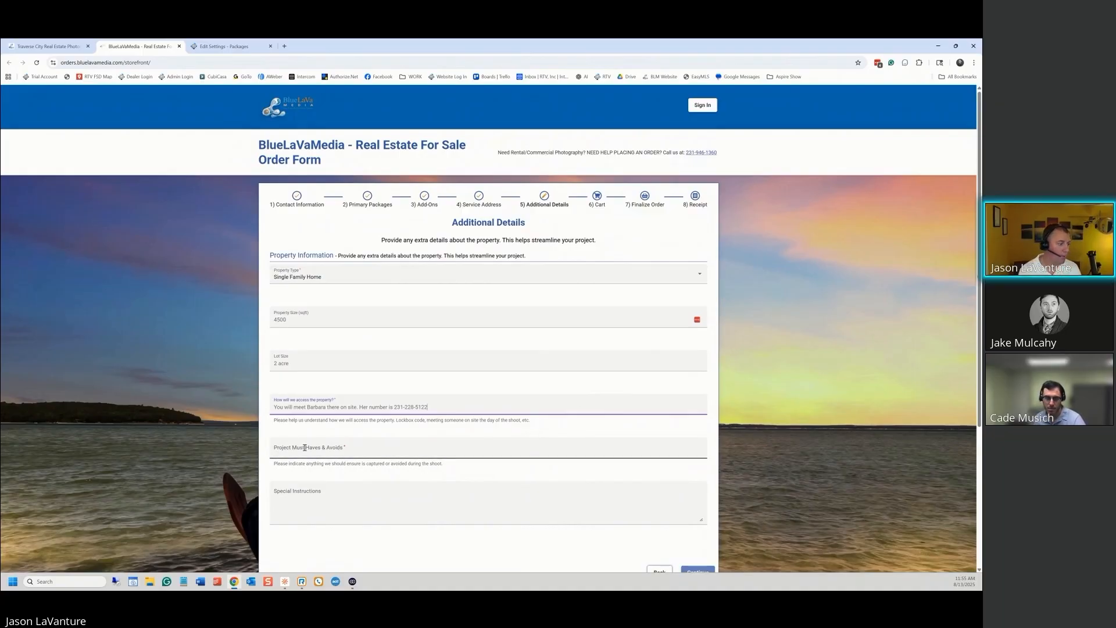
pyautogui.write('Please dont')
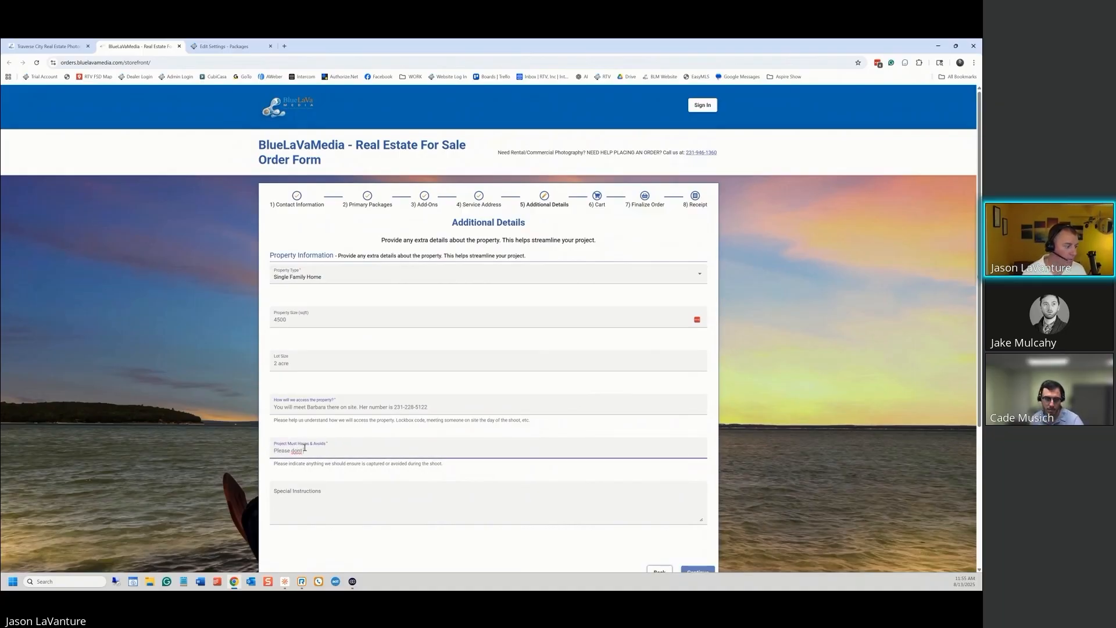
pyautogui.write(' show the house next door!')
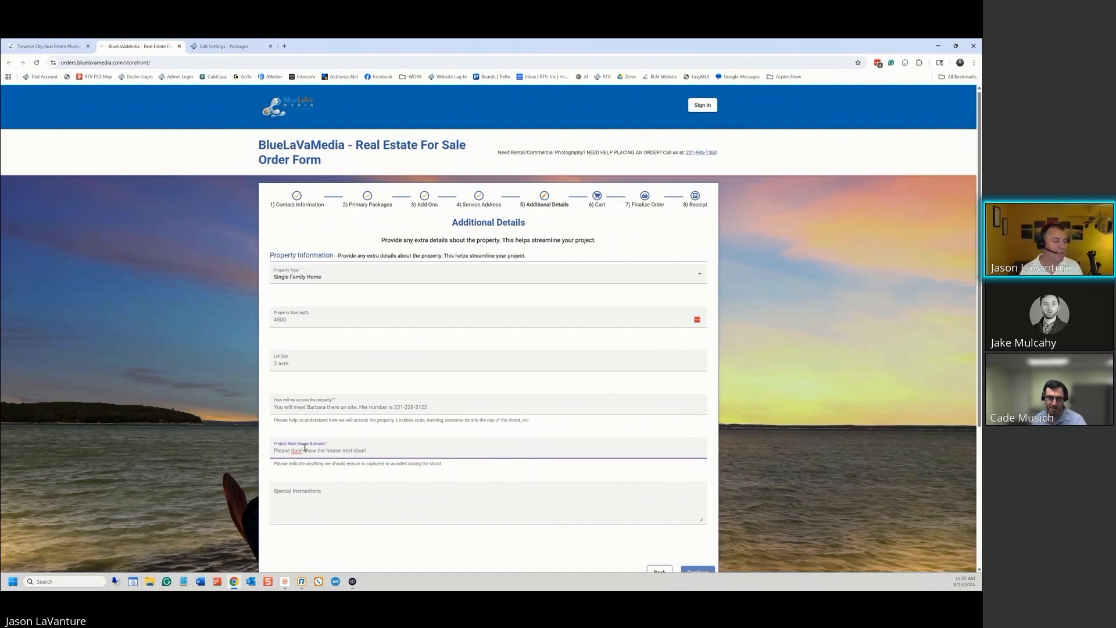
pyautogui.click(368, 492)
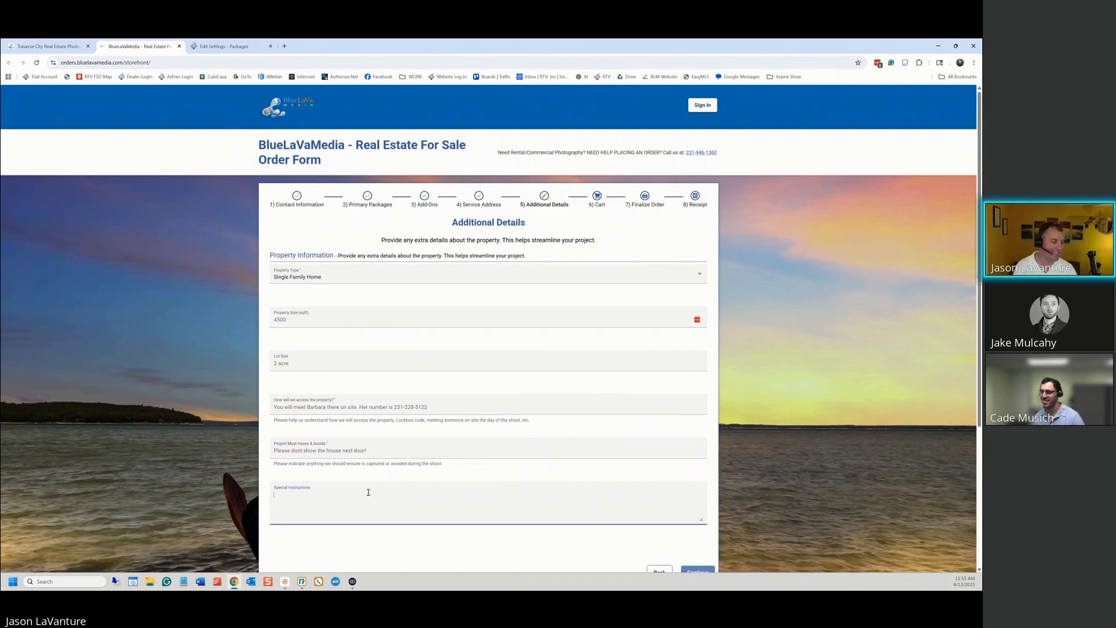
pyautogui.write('see abo')
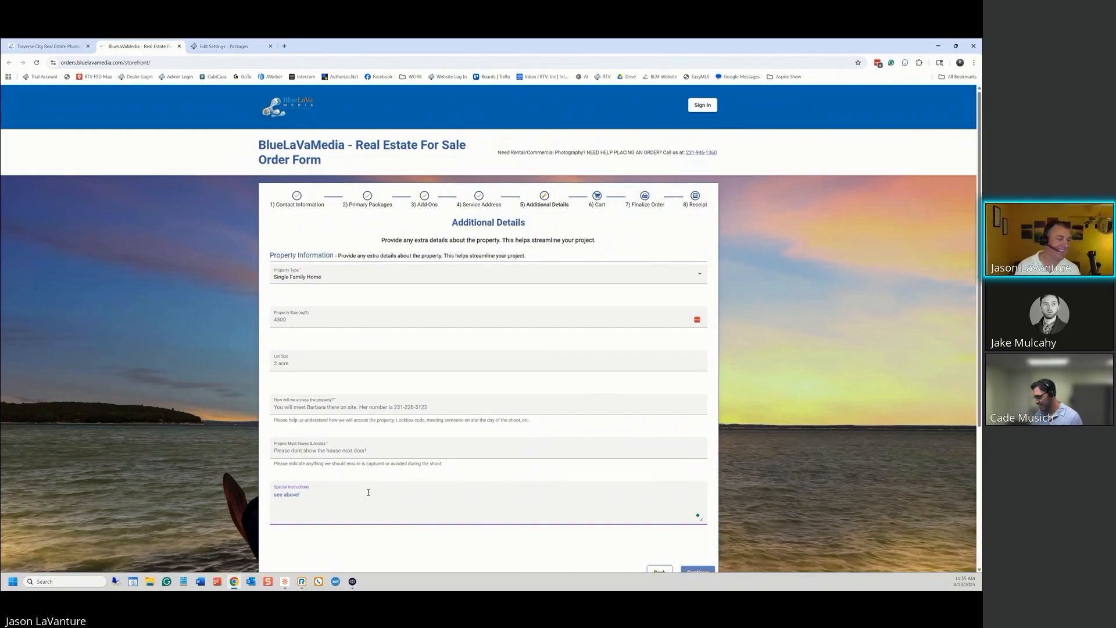
pyautogui.write('ve!')
pyautogui.scroll(-2, 653, 451)
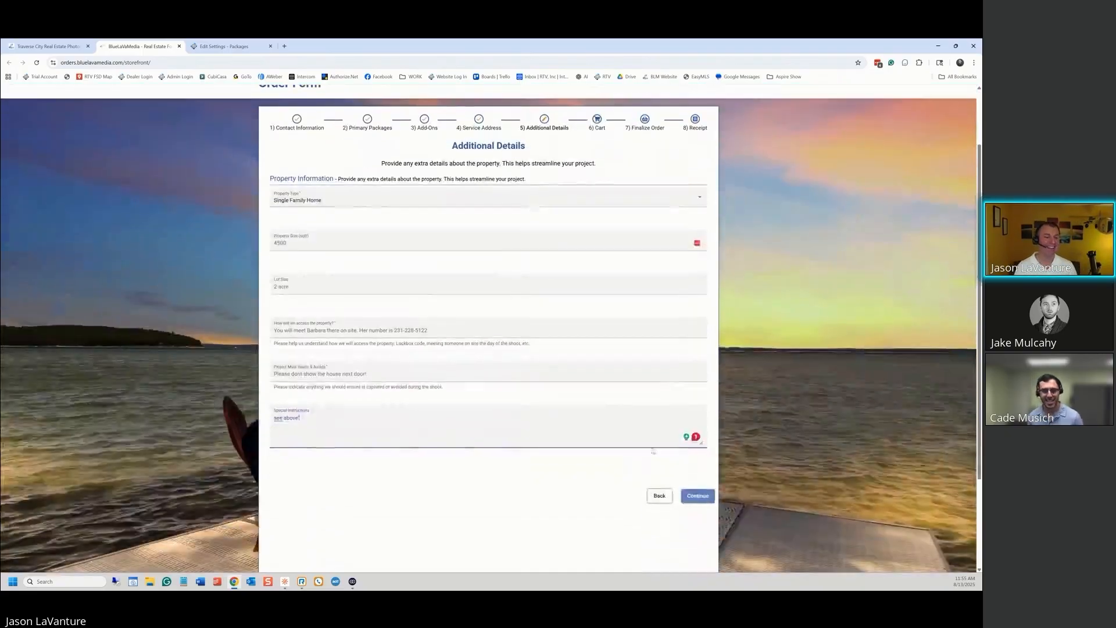
pyautogui.click(697, 495)
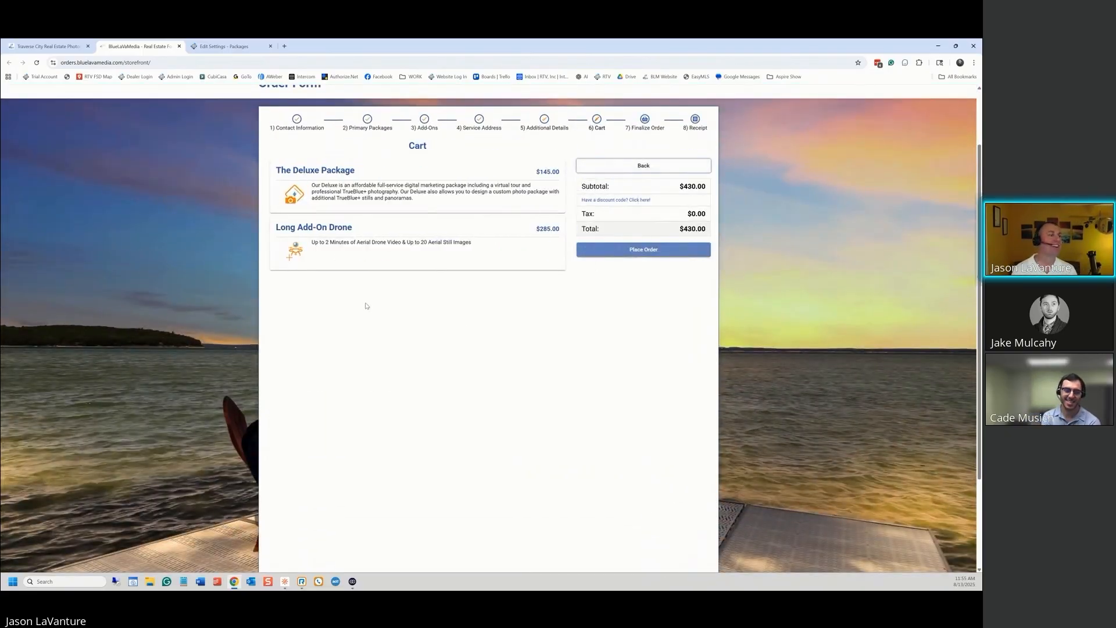
# Place the $430.00 order, then close the BlueLaVaMedia homepage and order form tabs
pyautogui.click(644, 251)
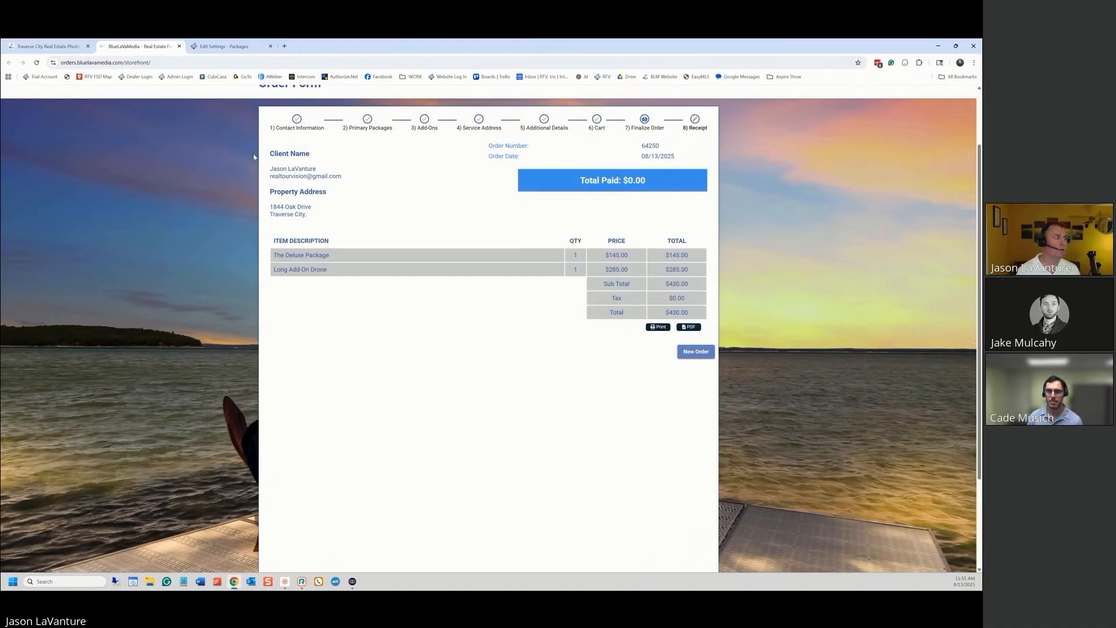
pyautogui.scroll(2, 542, 182)
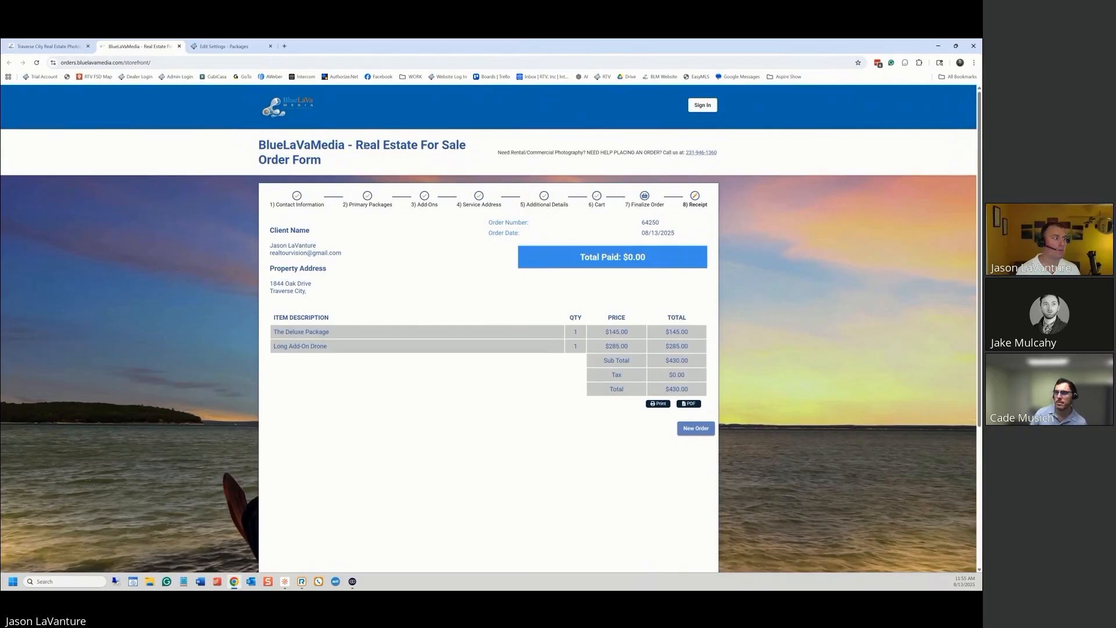
pyautogui.click(285, 107)
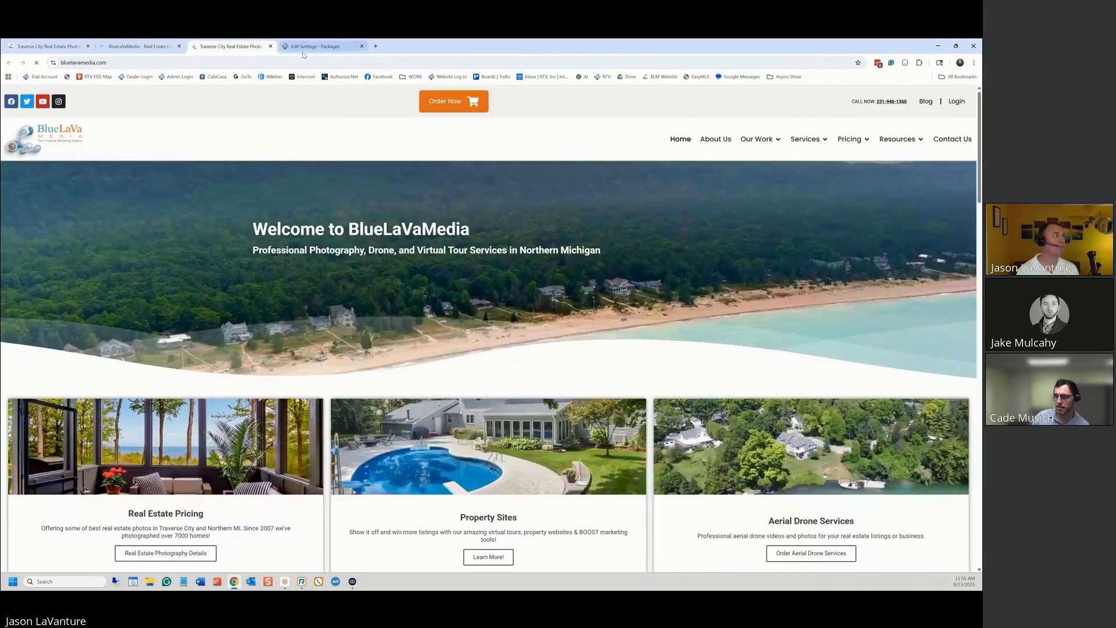
pyautogui.click(271, 46)
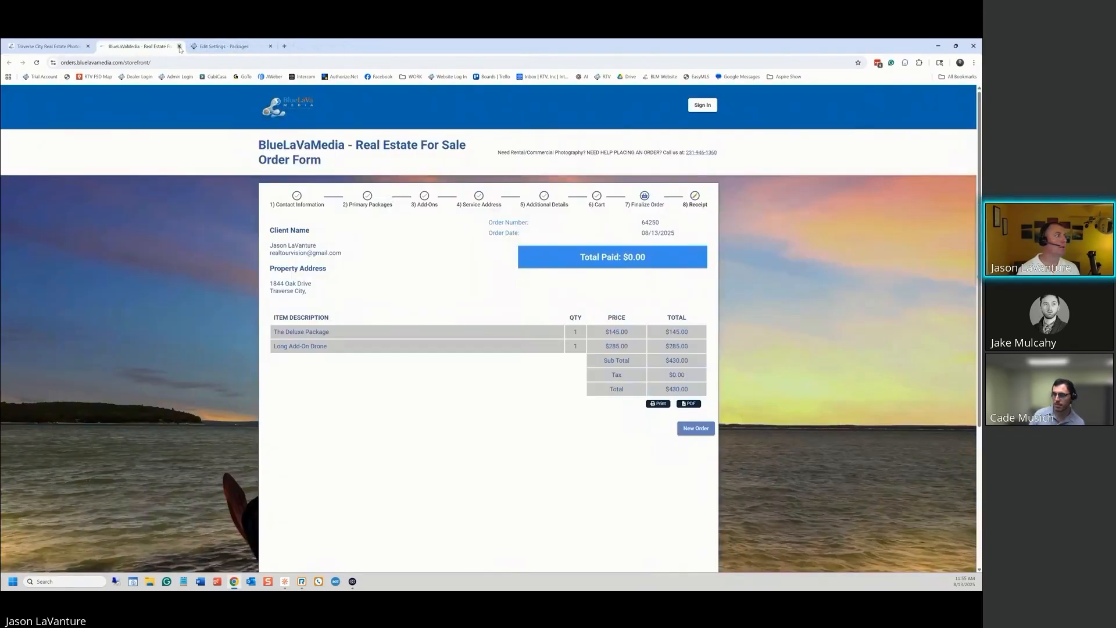
pyautogui.click(179, 46)
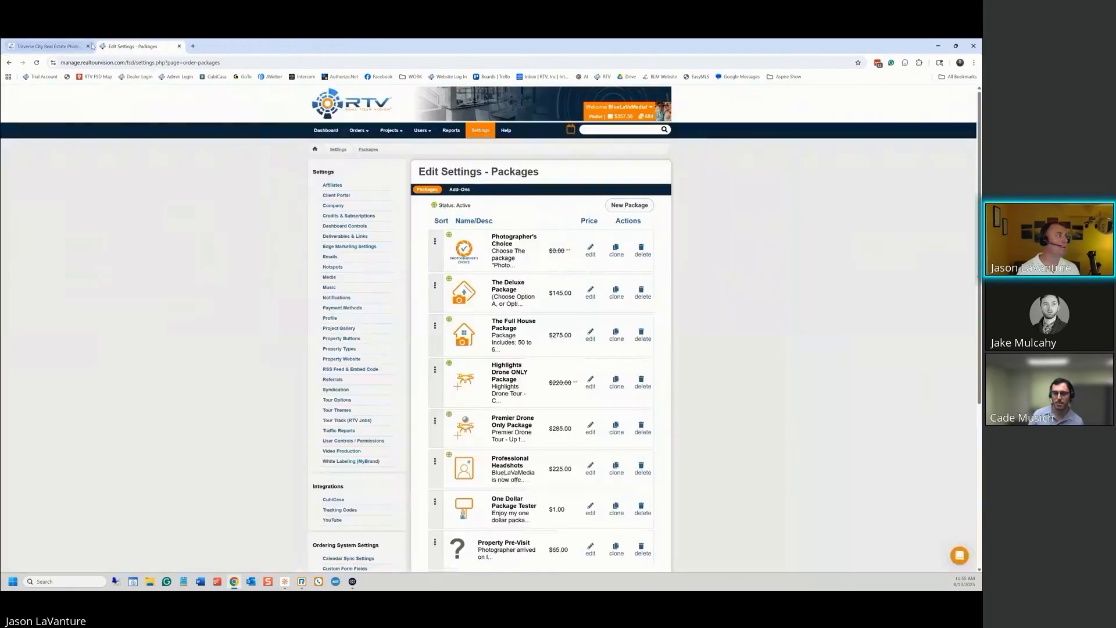
# Go to View All Orders and start deleting the older abandoned test order
pyautogui.click(358, 132)
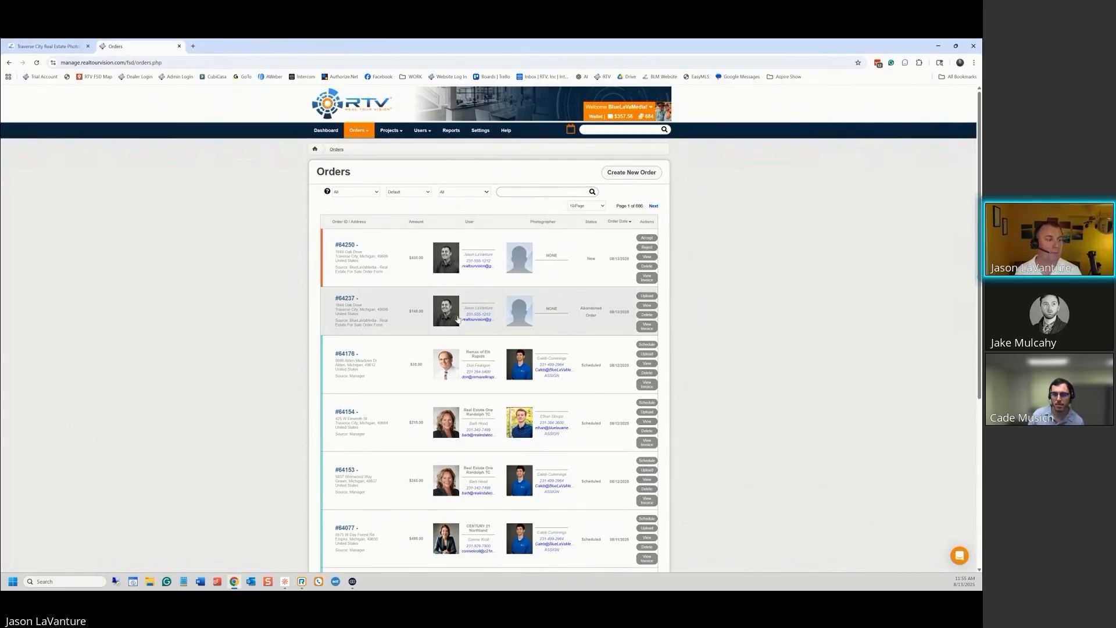
pyautogui.click(652, 315)
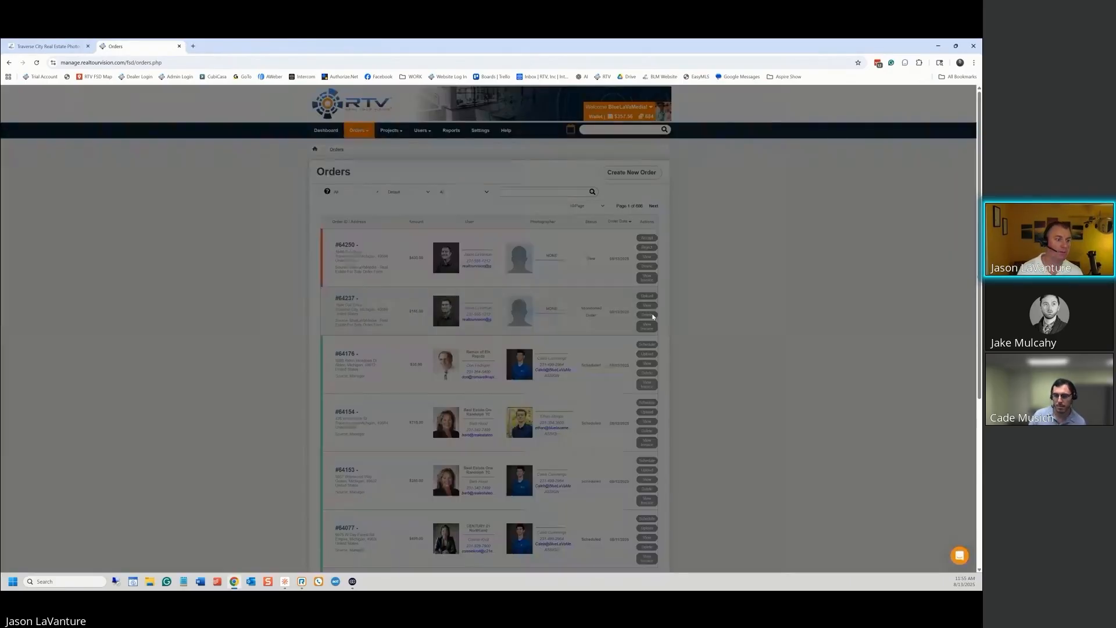
# Confirm deletion of the abandoned order with DELETE, then view the new $430.00 order's details
pyautogui.write('DELETE')
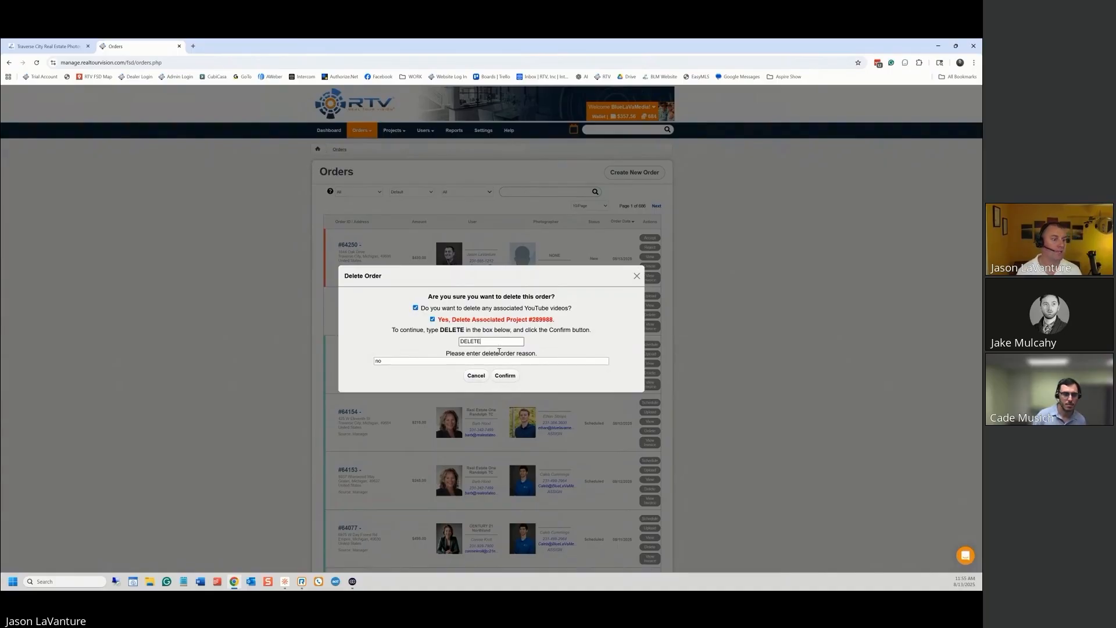
pyautogui.click(505, 375)
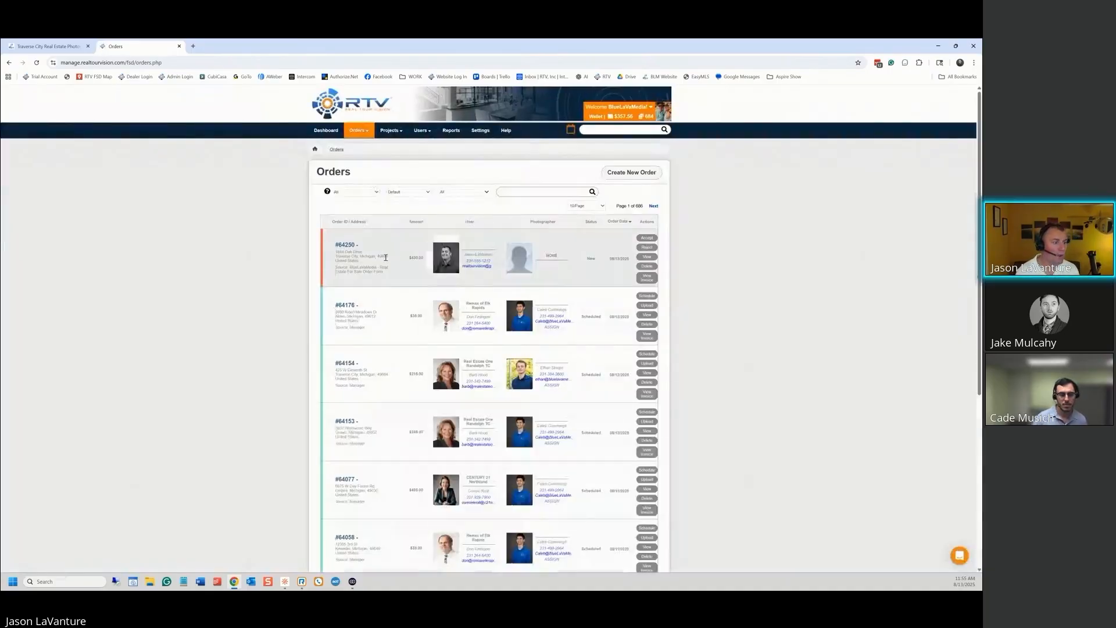
pyautogui.click(647, 256)
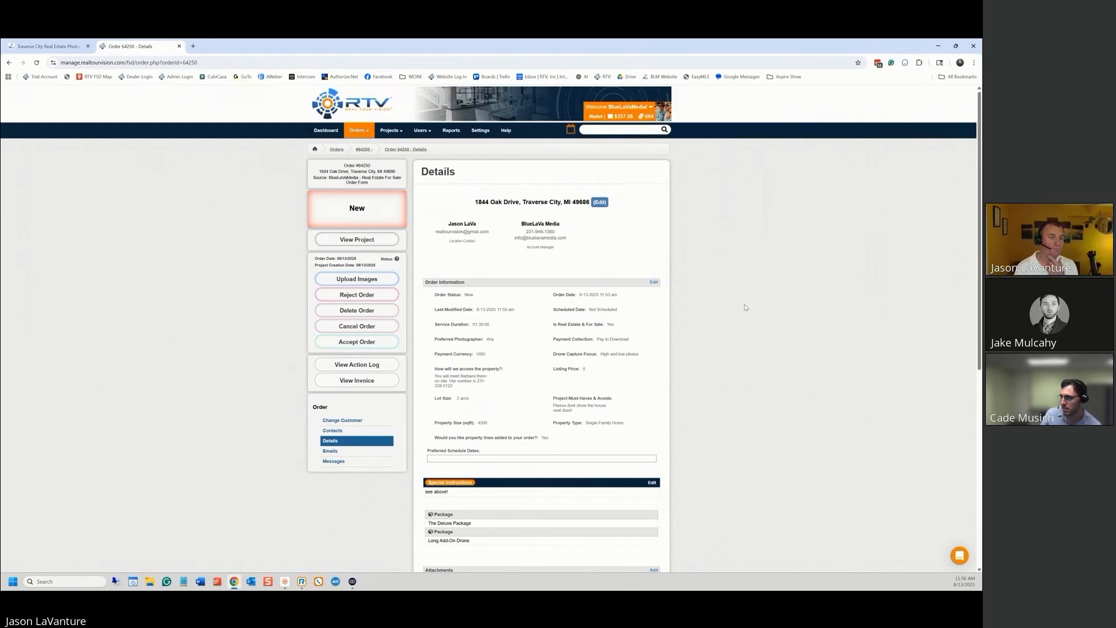
pyautogui.scroll(-3, 756, 307)
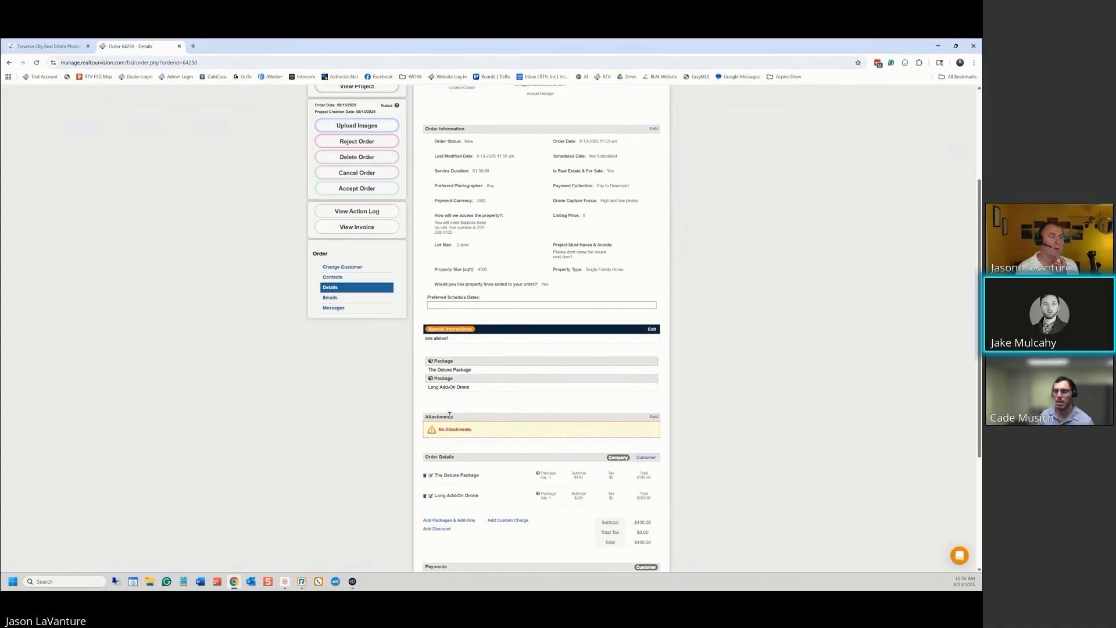
pyautogui.scroll(1, 548, 208)
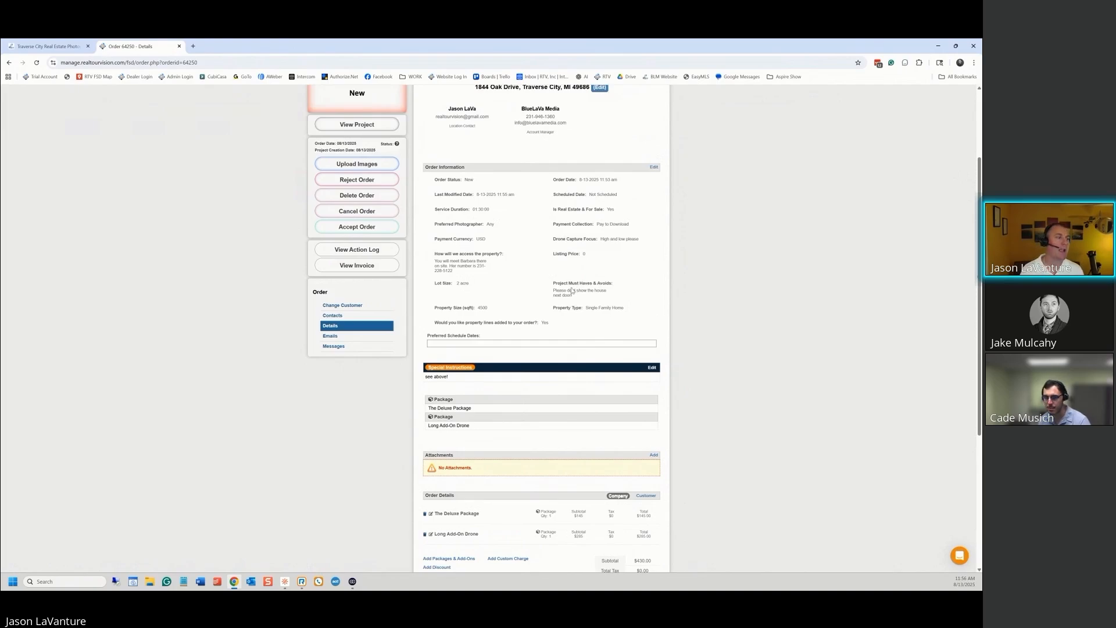
# Accept the new order and assign a photographer to it
pyautogui.click(368, 227)
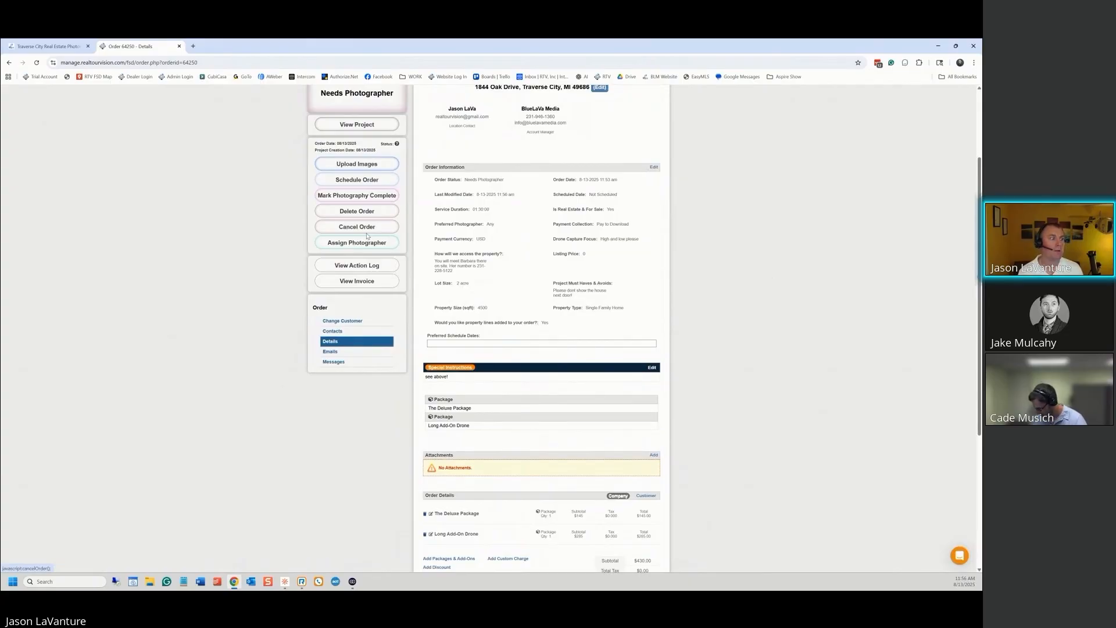
pyautogui.click(343, 244)
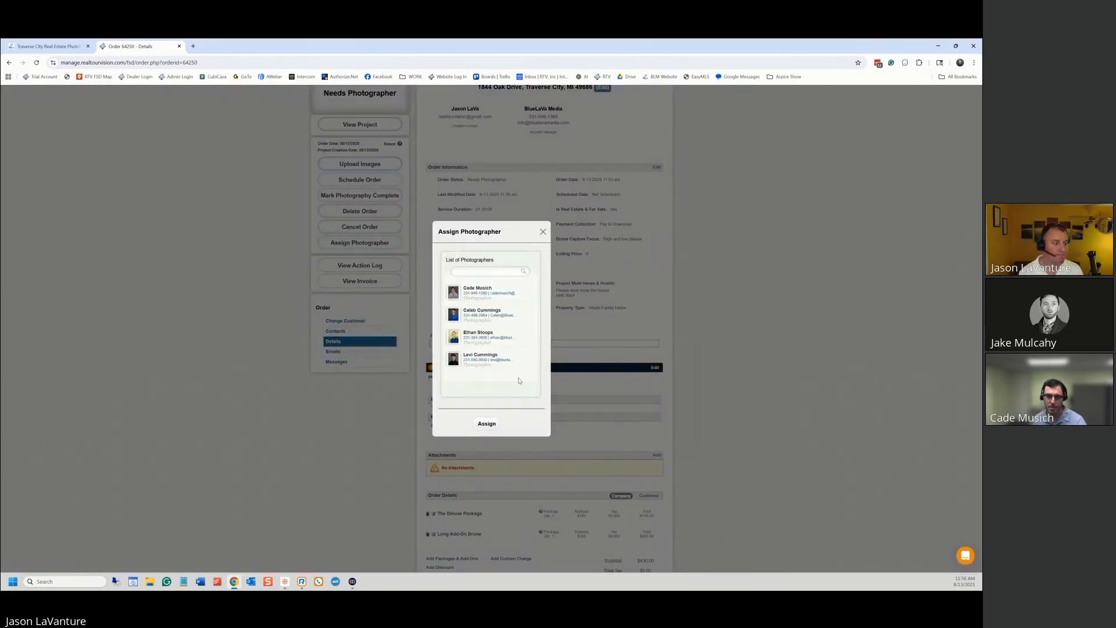
pyautogui.click(480, 298)
pyautogui.click(495, 427)
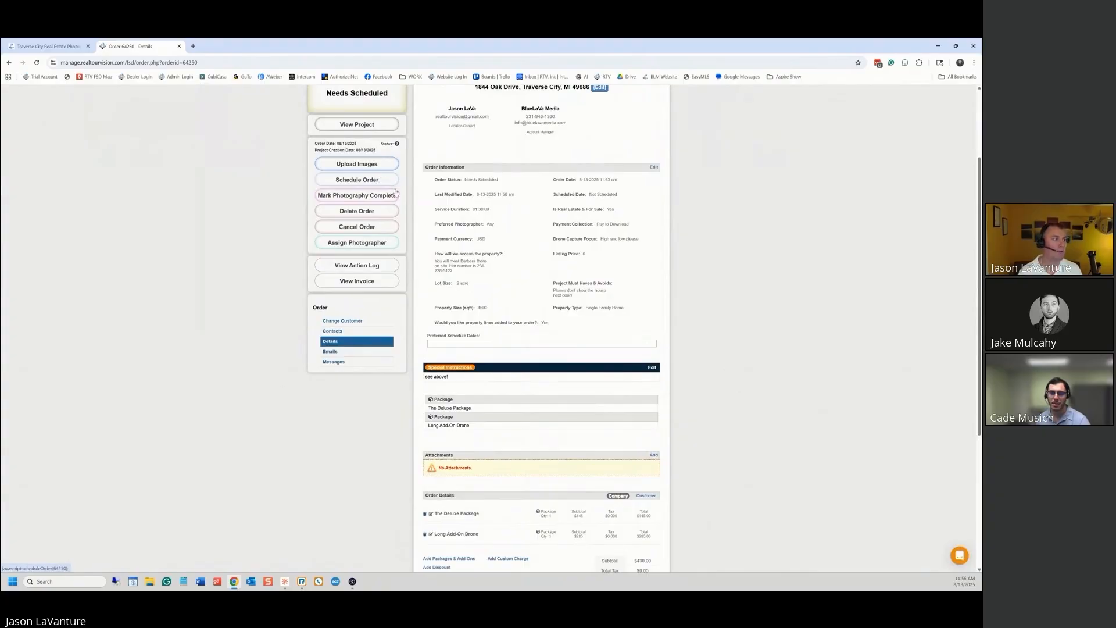
# Schedule the shoot for August 15, 2025 at 11:00 AM
pyautogui.click(370, 180)
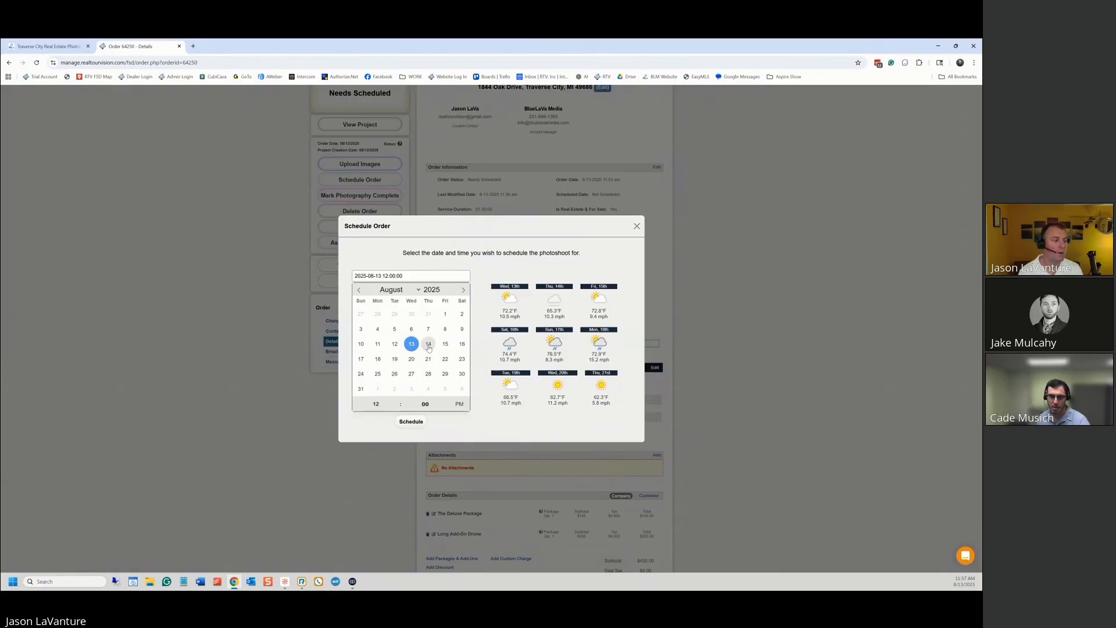
pyautogui.click(446, 345)
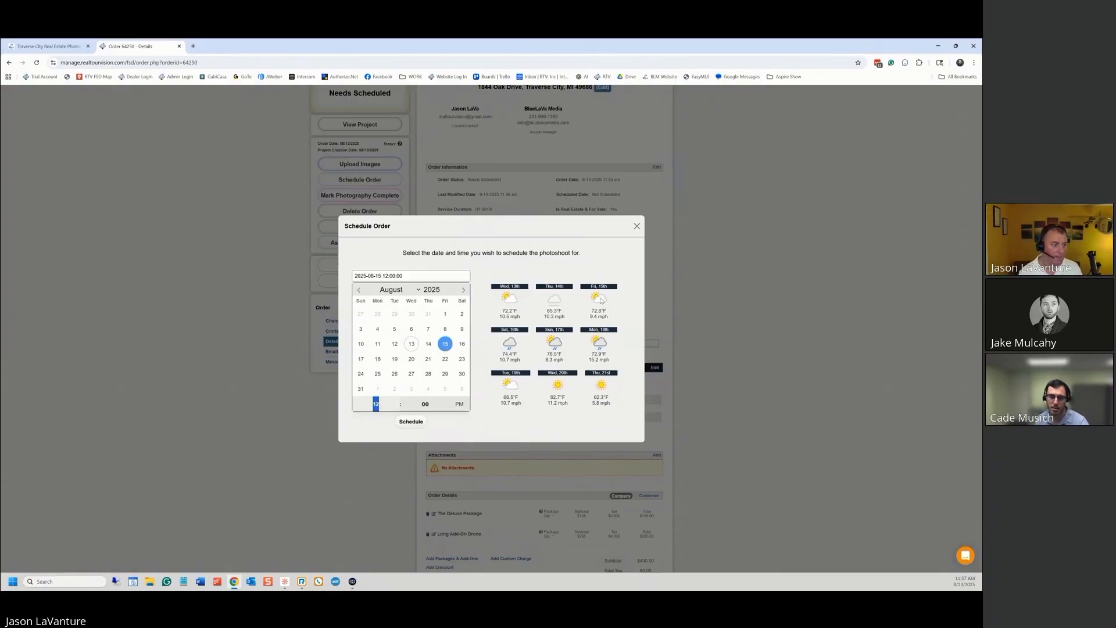
pyautogui.click(397, 407)
pyautogui.click(396, 407)
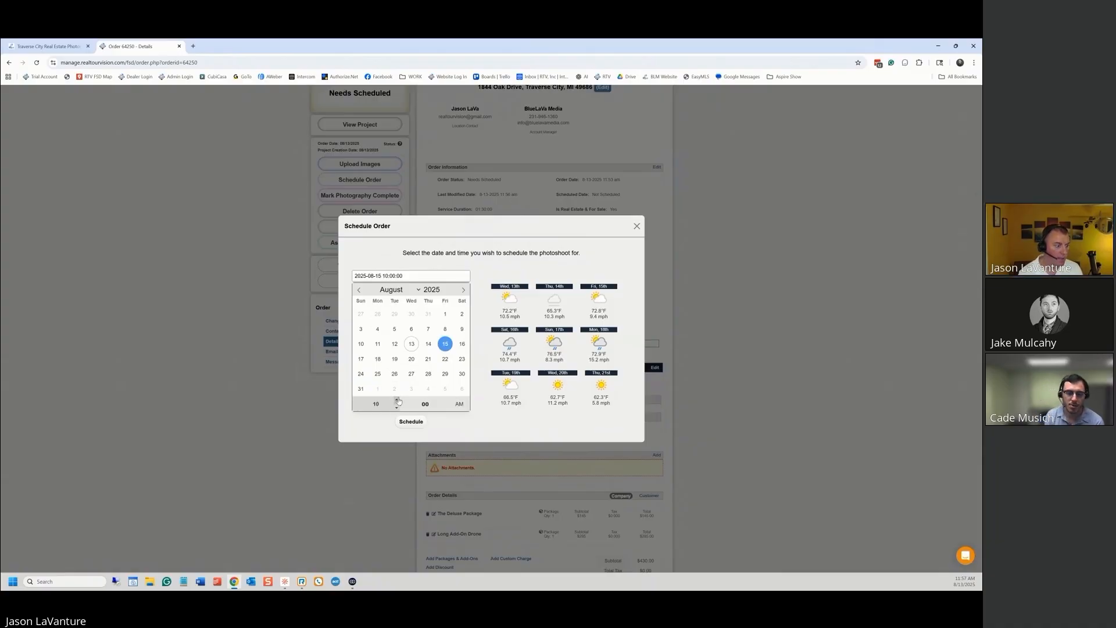
pyautogui.click(397, 399)
pyautogui.click(417, 422)
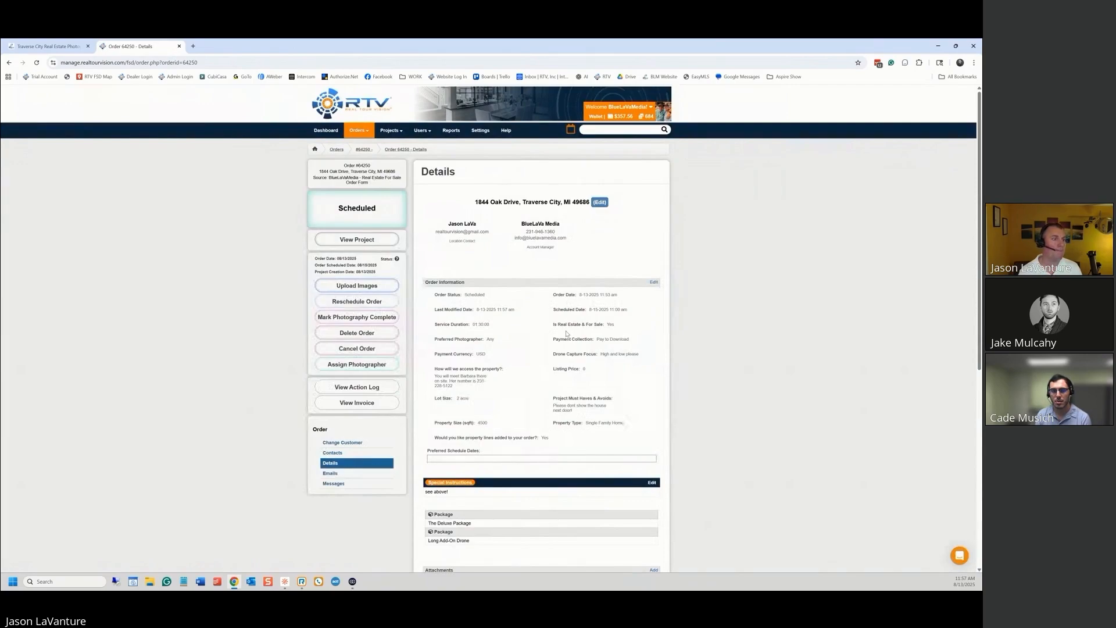
pyautogui.click(570, 130)
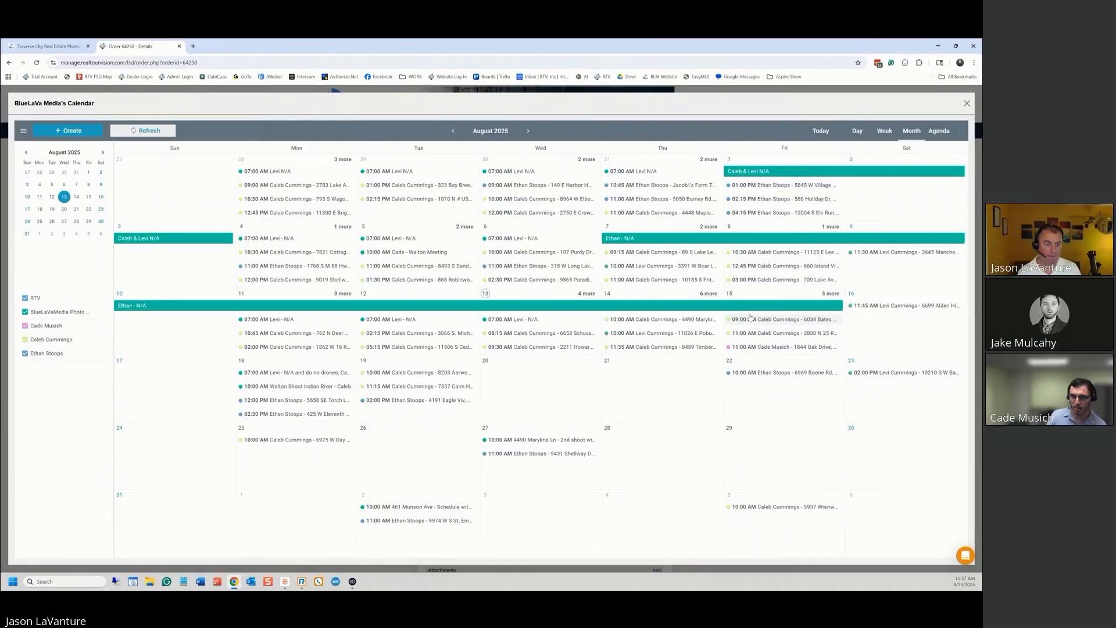
pyautogui.click(753, 347)
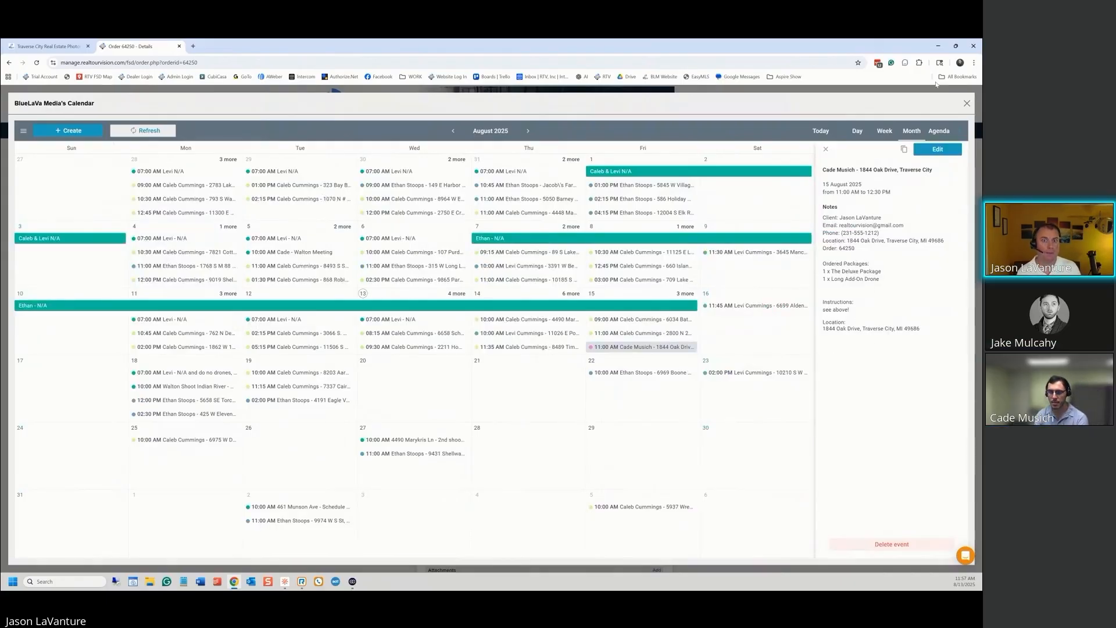
pyautogui.click(967, 104)
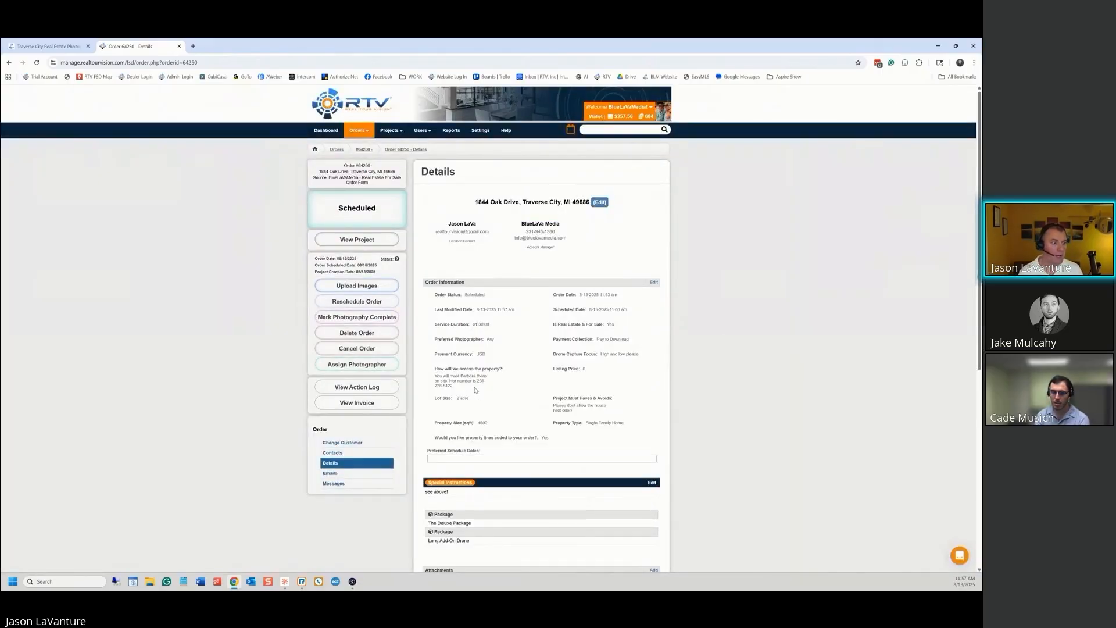
# Replace the 'see above!' special instructions with the copied property-access note and save
pyautogui.moveTo(462, 388); pyautogui.dragTo(434, 372)
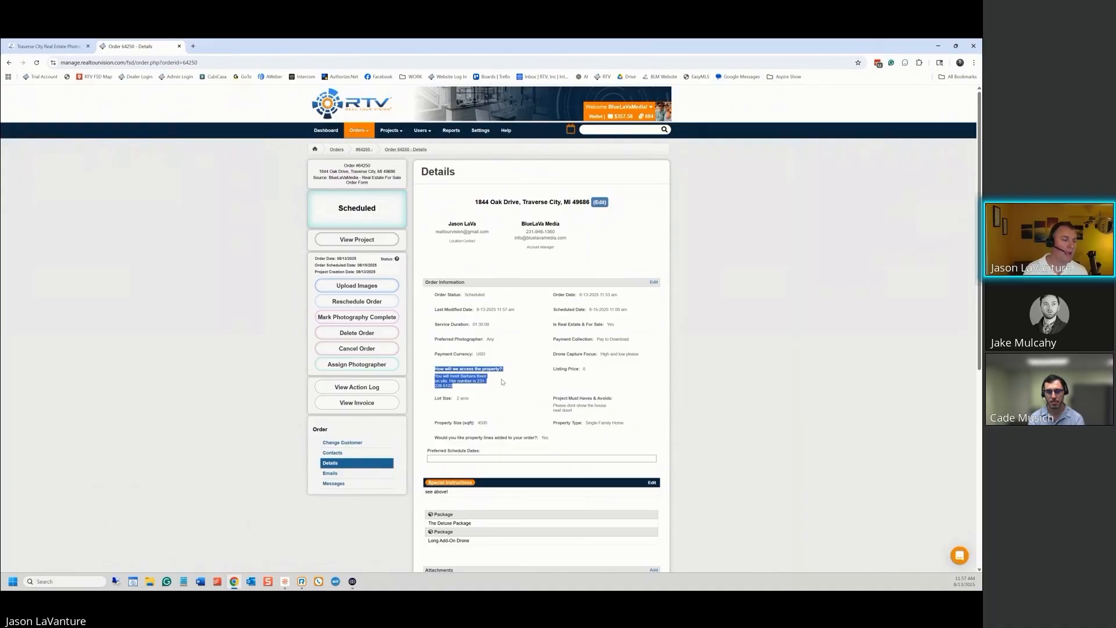
pyautogui.scroll(-1, 503, 382)
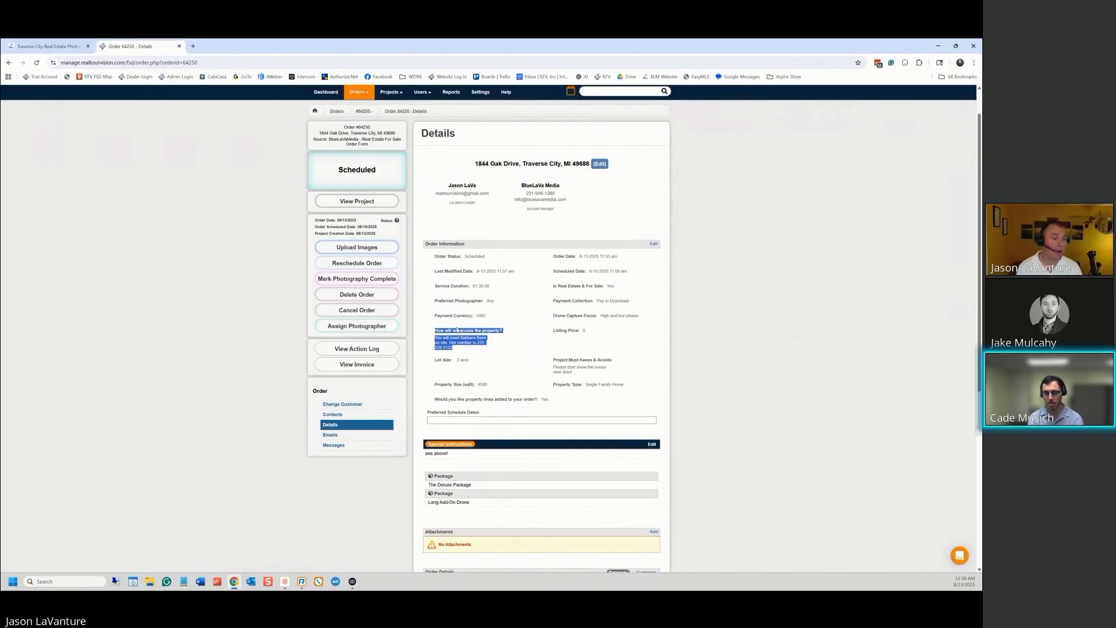
pyautogui.click(651, 445)
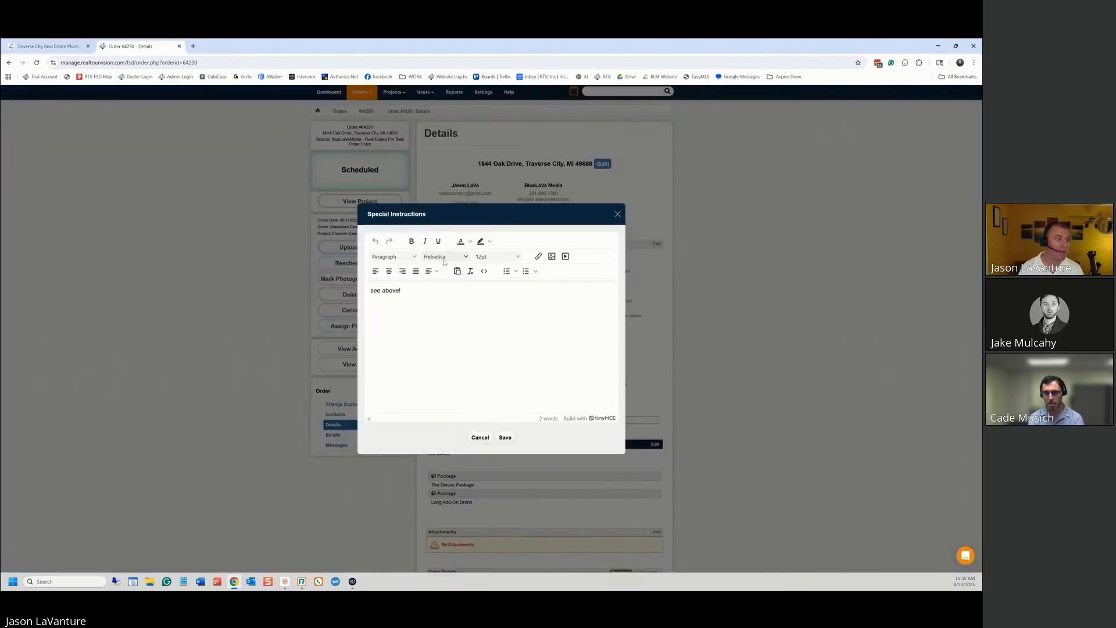
pyautogui.tripleClick(401, 289)
pyautogui.hotkey('ctrl', 'v')
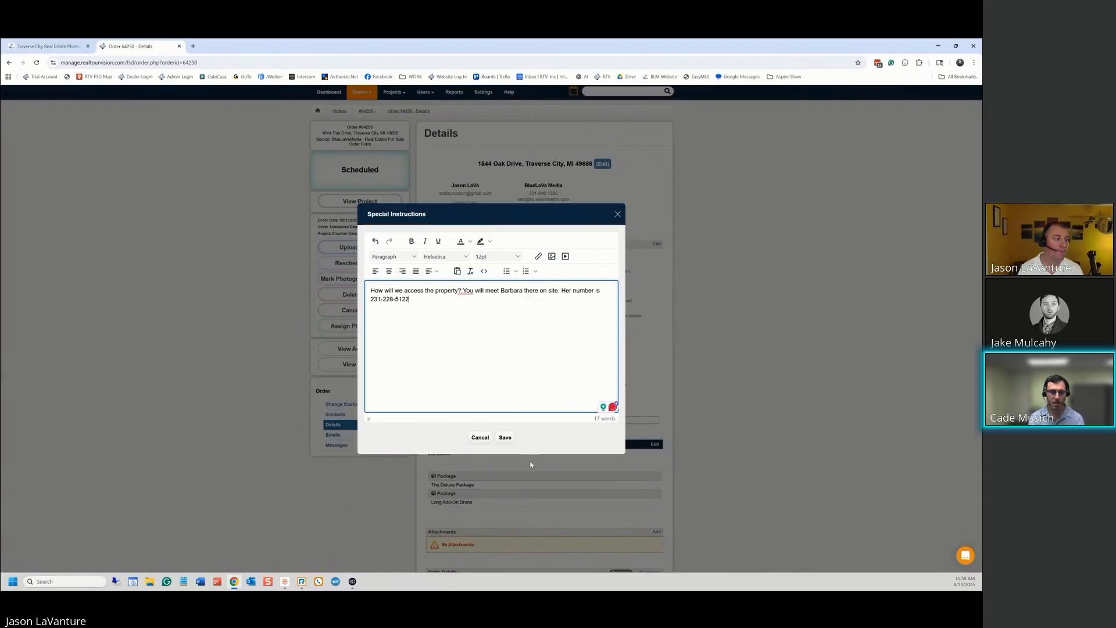
pyautogui.click(504, 437)
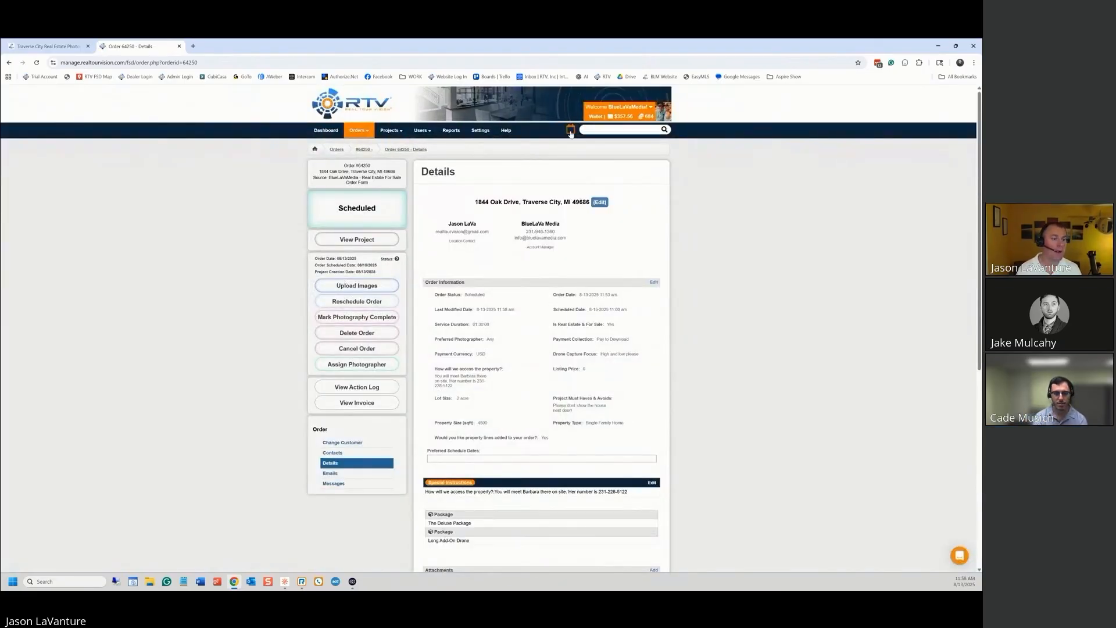
# Verify the Friday 15th calendar event shows the updated instructions with the contact's phone number
pyautogui.click(570, 132)
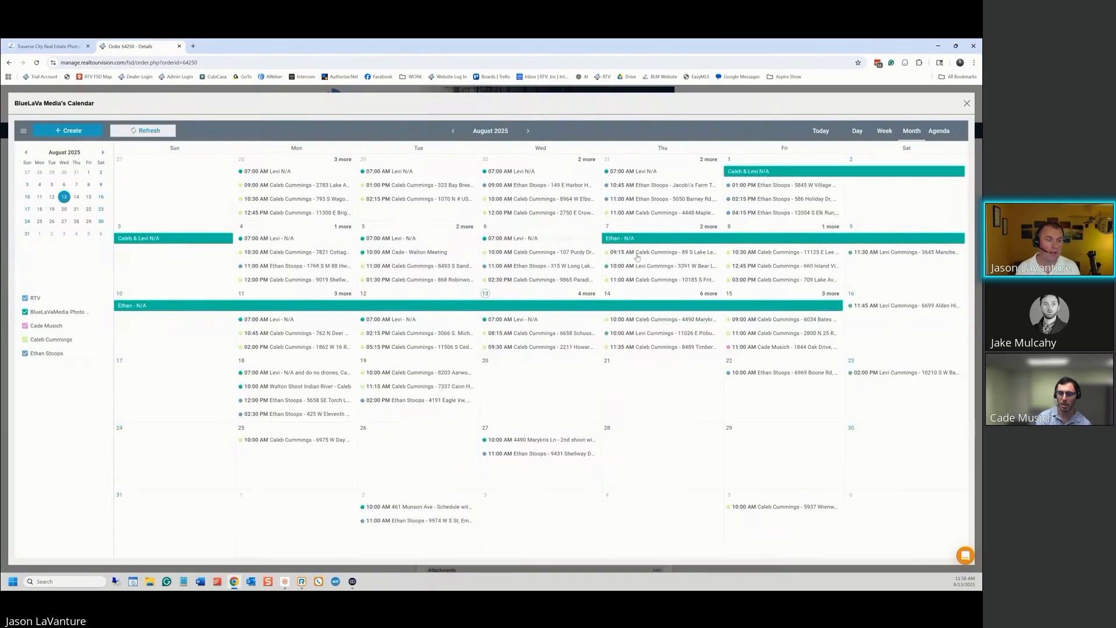
pyautogui.click(771, 347)
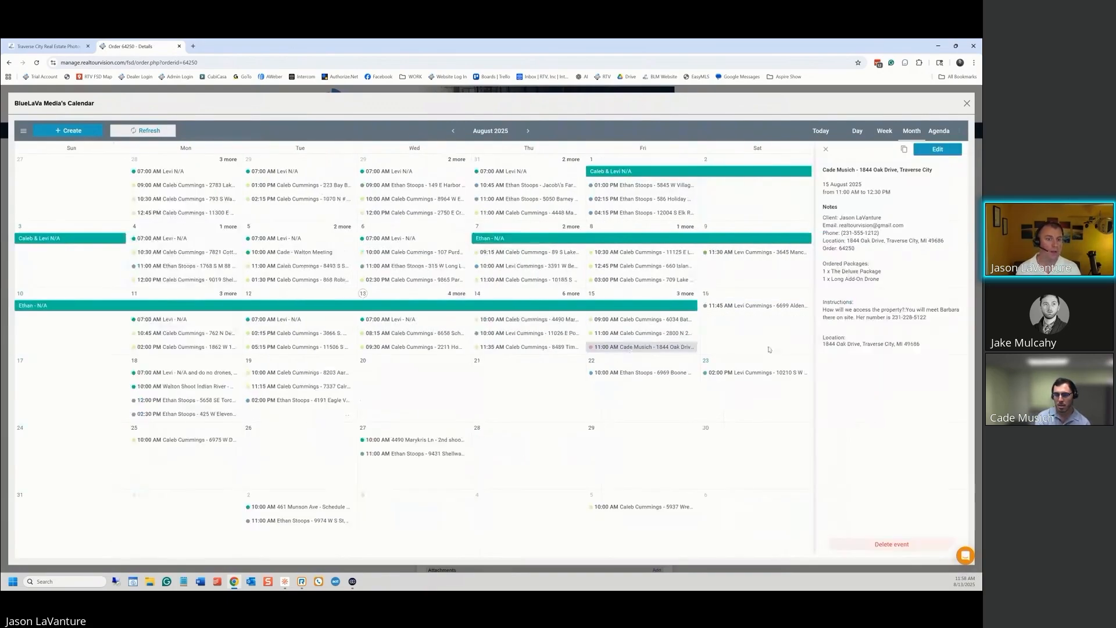
pyautogui.moveTo(926, 317); pyautogui.dragTo(883, 319)
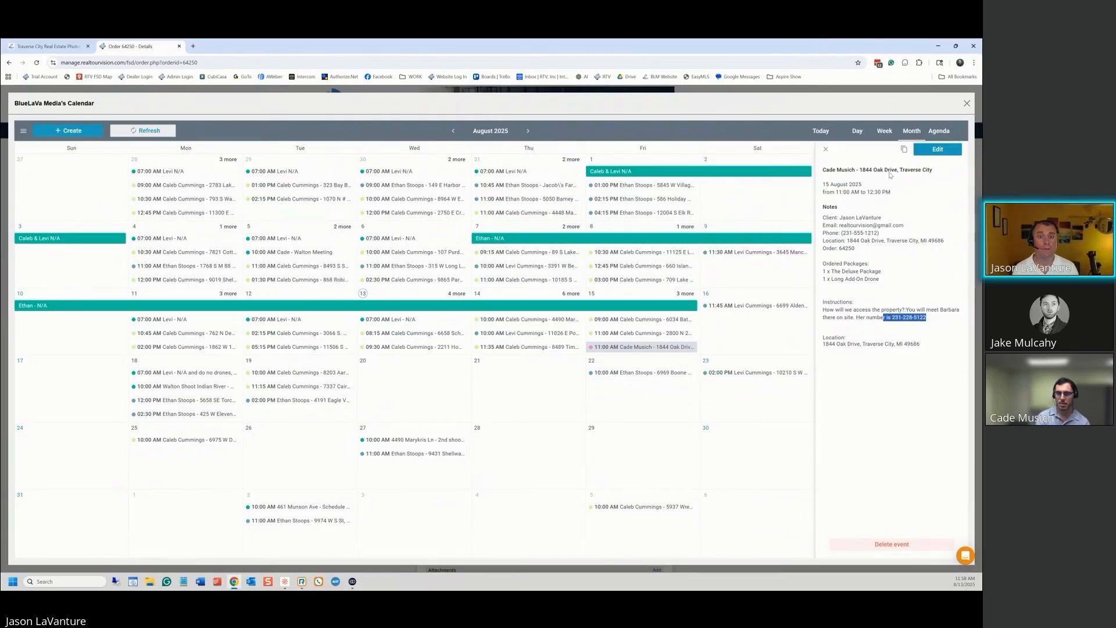
pyautogui.click(947, 149)
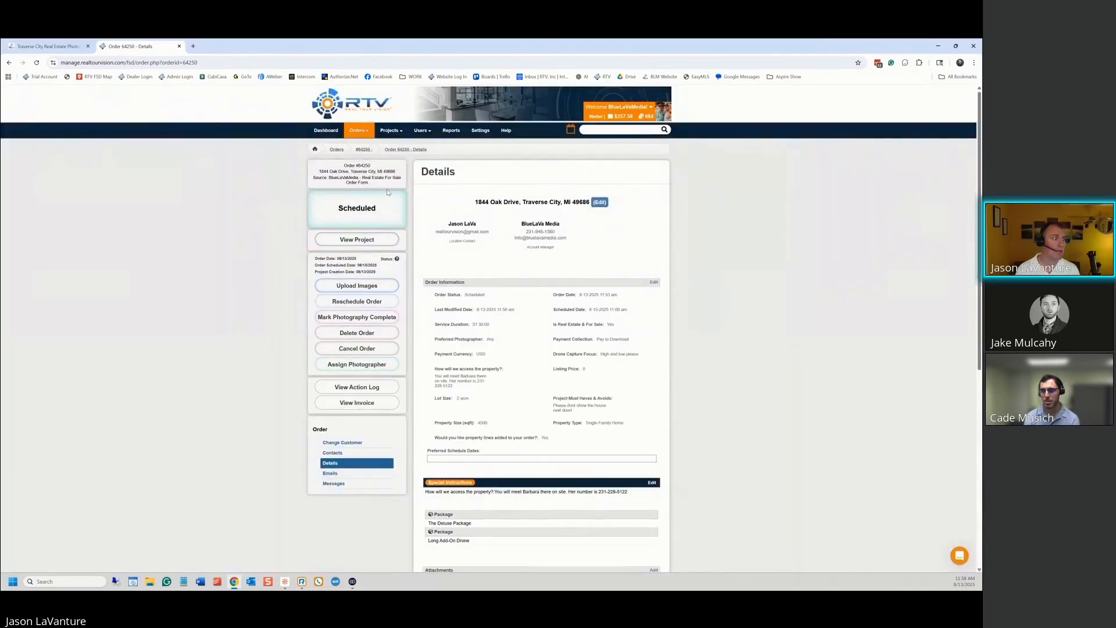
# Delete the test order with DELETE and reason 'Thanks!', then reopen the BlueLaVaMedia storefront order form
pyautogui.click(358, 131)
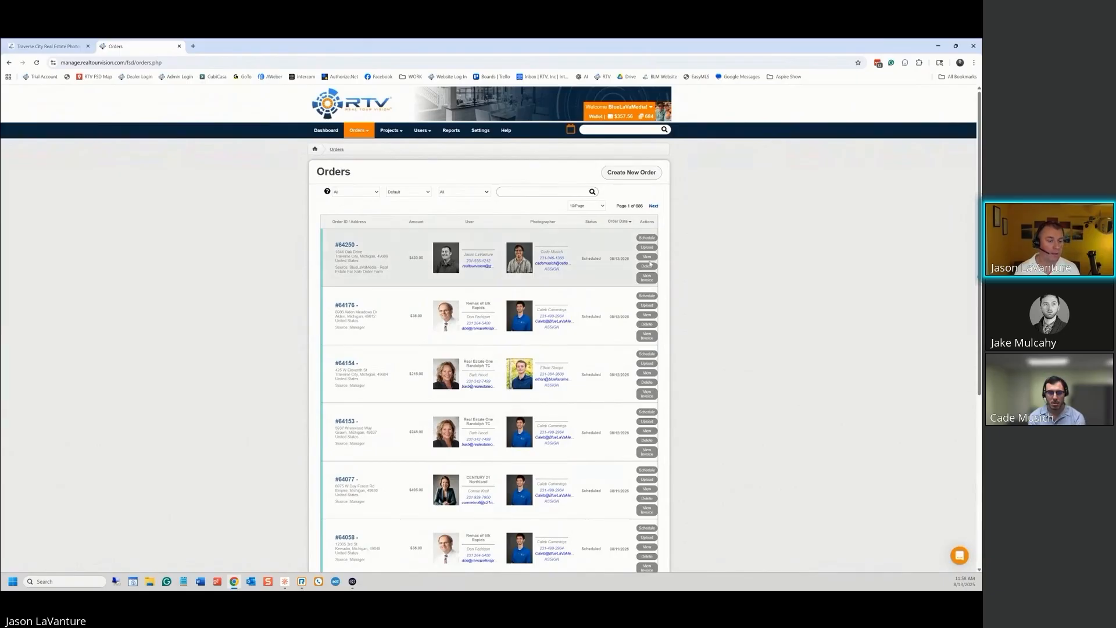
pyautogui.click(648, 267)
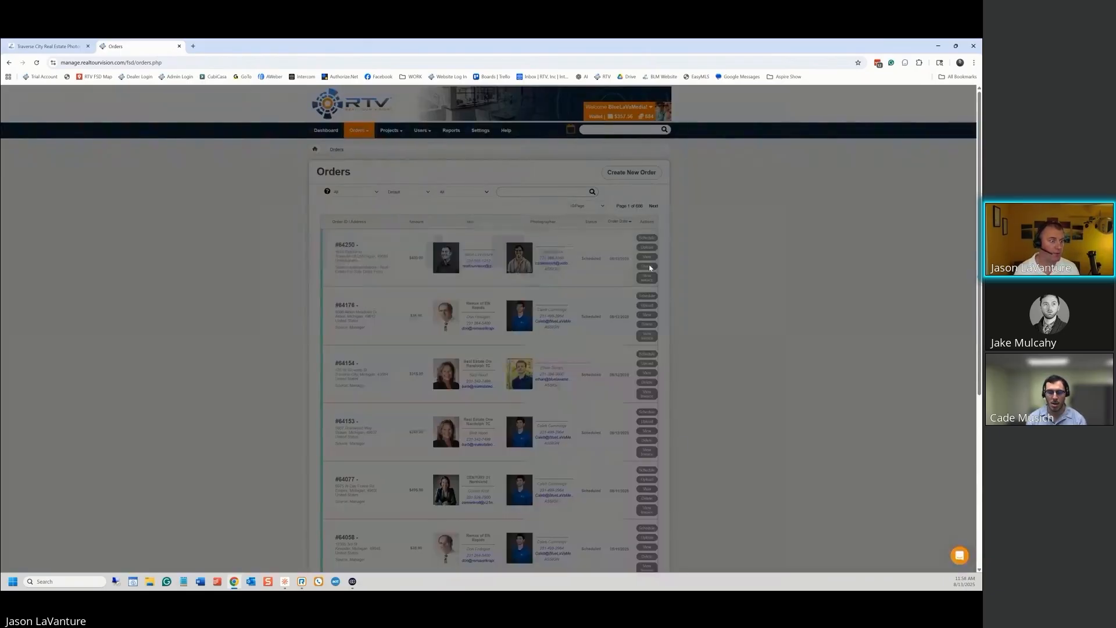
pyautogui.write('DELETE')
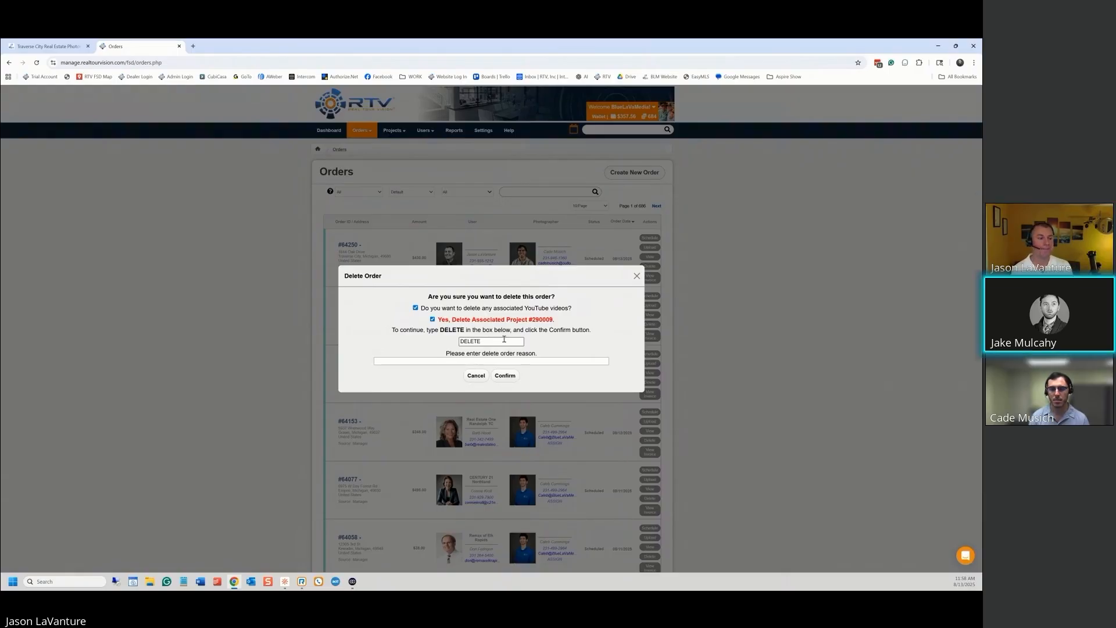
pyautogui.write('Thanks!')
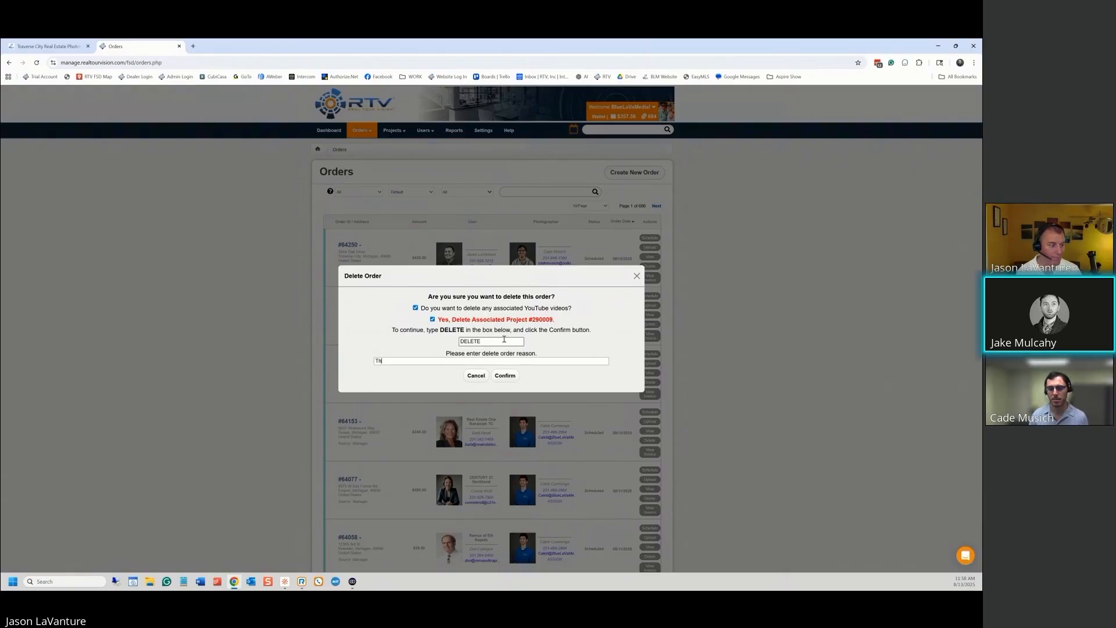
pyautogui.click(505, 376)
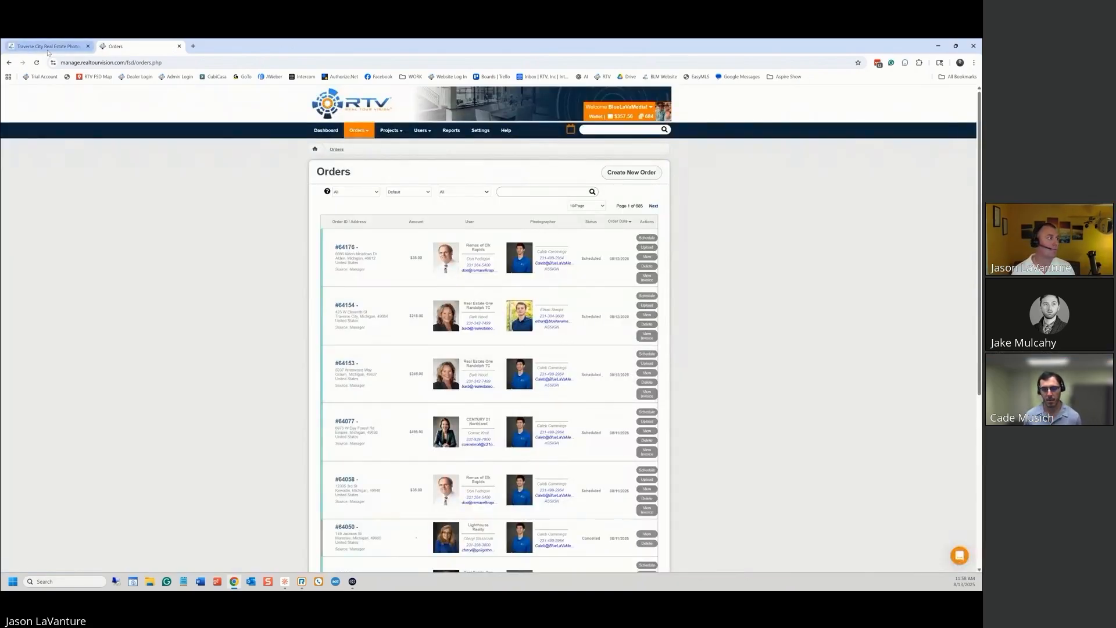
pyautogui.click(46, 46)
pyautogui.click(451, 101)
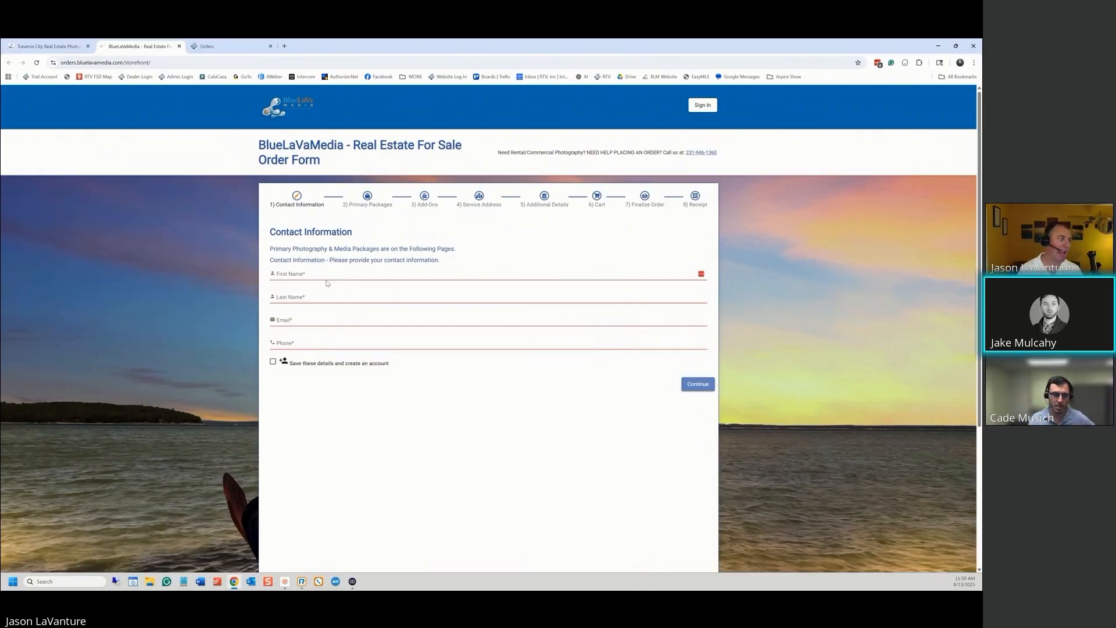
# Enter the contact's first name, last name, e-mail and phone, then continue to Primary Packages
pyautogui.click(299, 272)
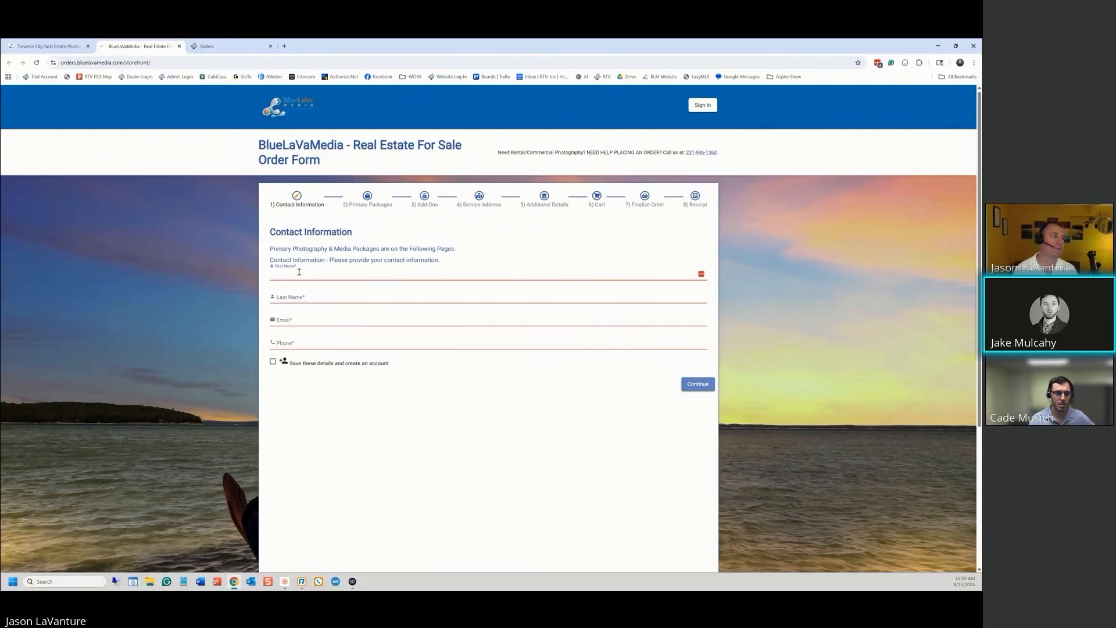
pyautogui.press('Tab')
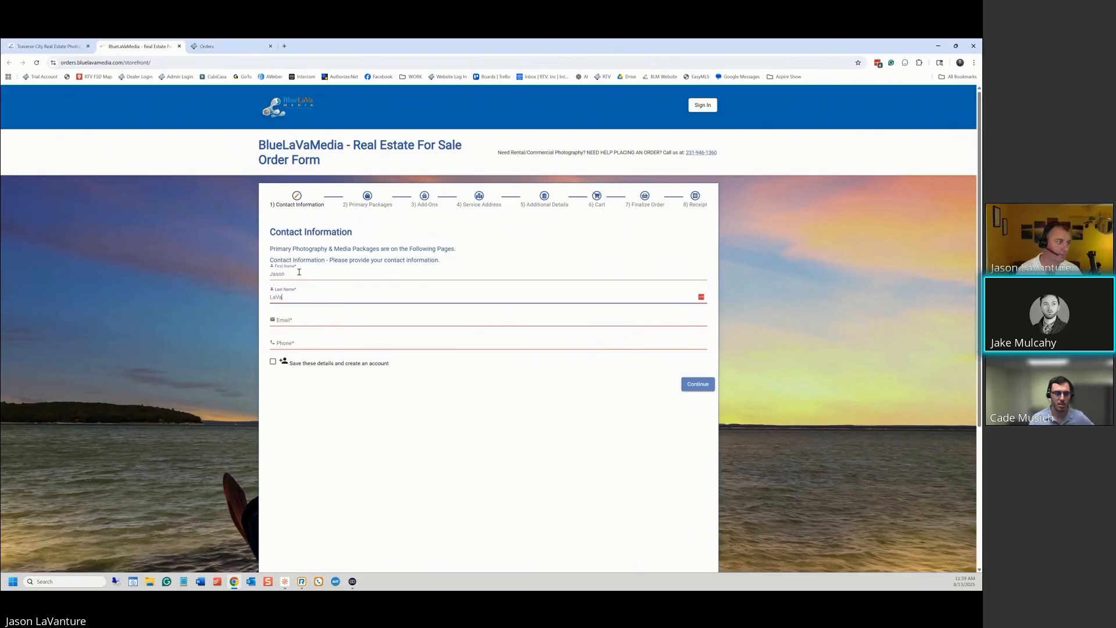
pyautogui.press('Tab')
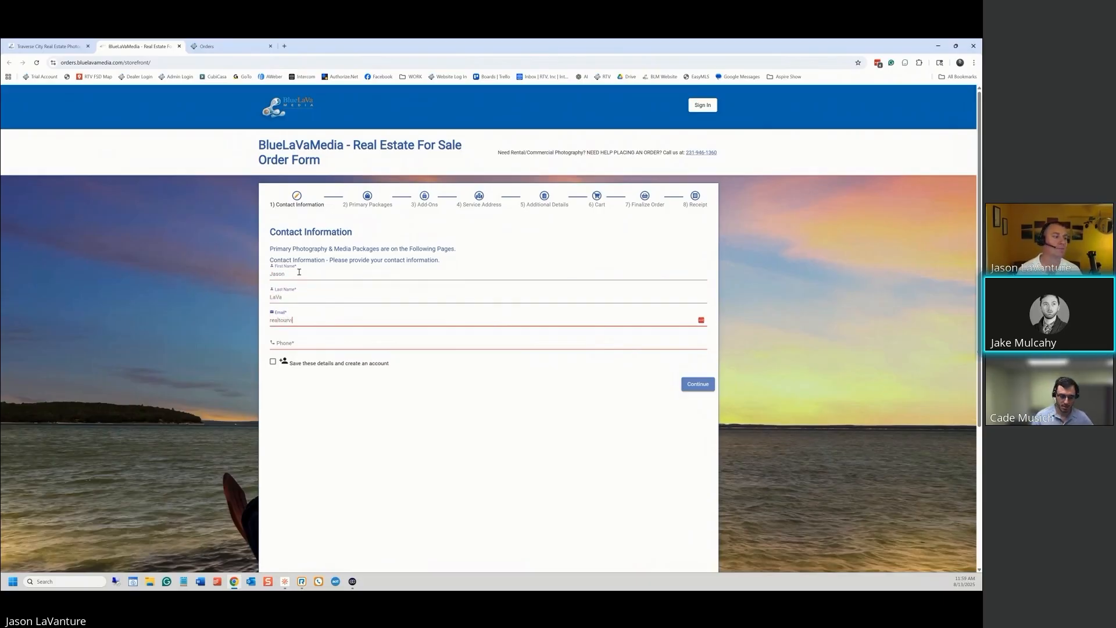
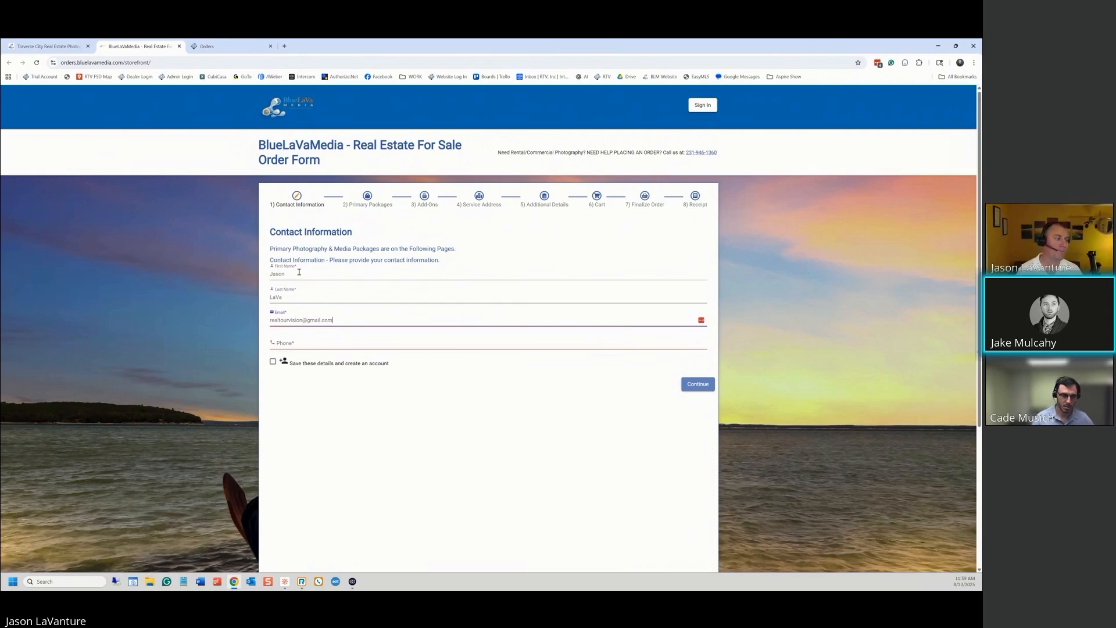
pyautogui.press('Tab')
pyautogui.write('888474')
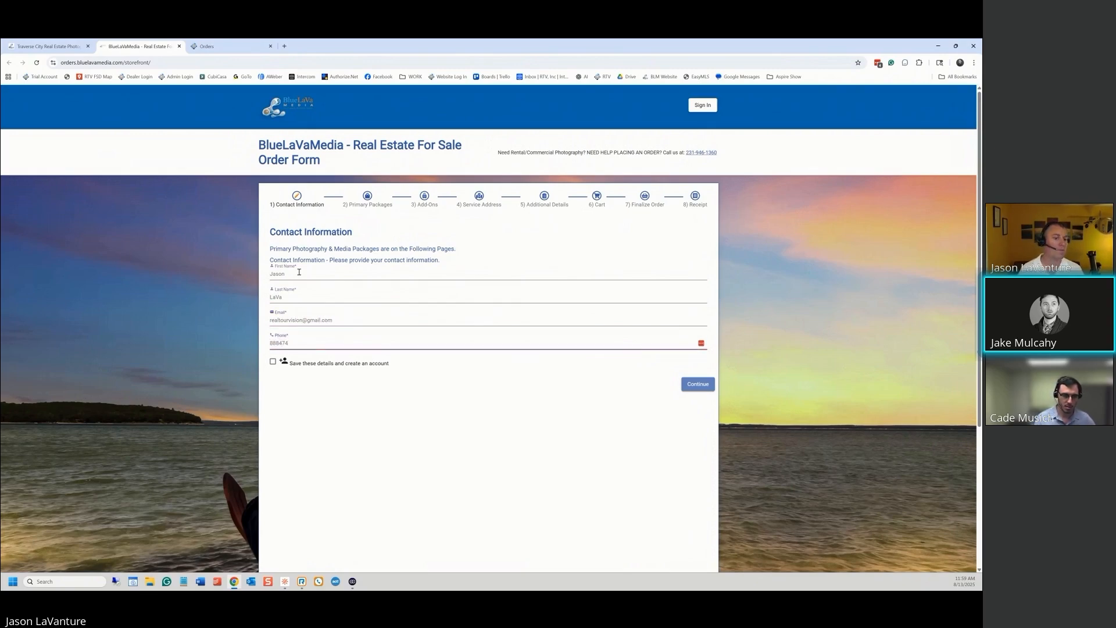
pyautogui.click(698, 385)
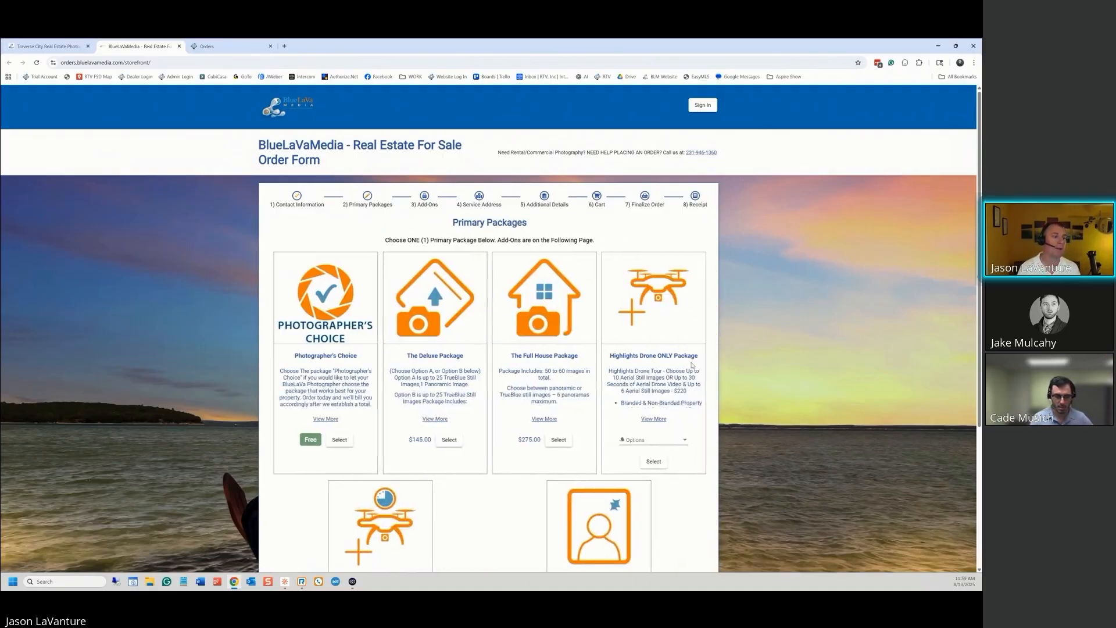
pyautogui.scroll(-2, 755, 327)
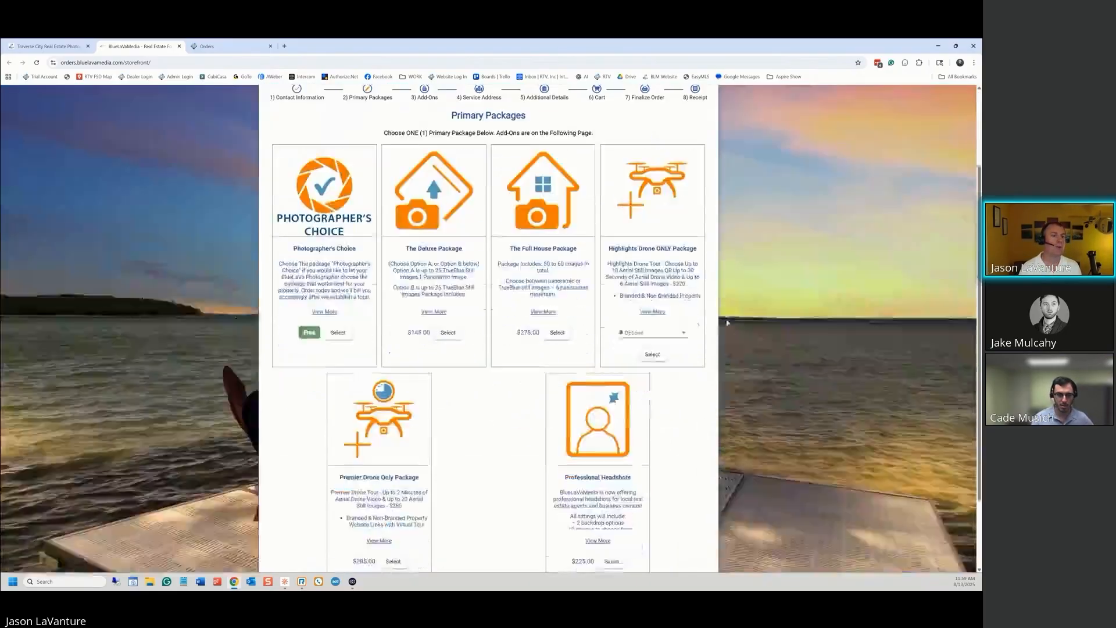
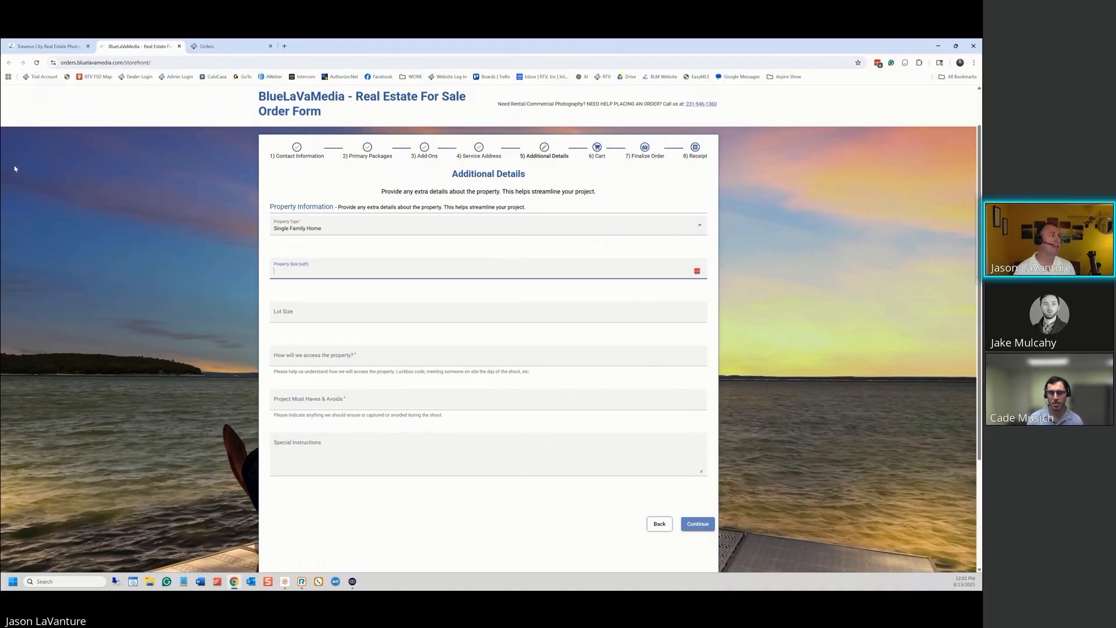
# In the RTV Orders tab, open the Custom Form Fields settings page listing its five fields
pyautogui.click(225, 49)
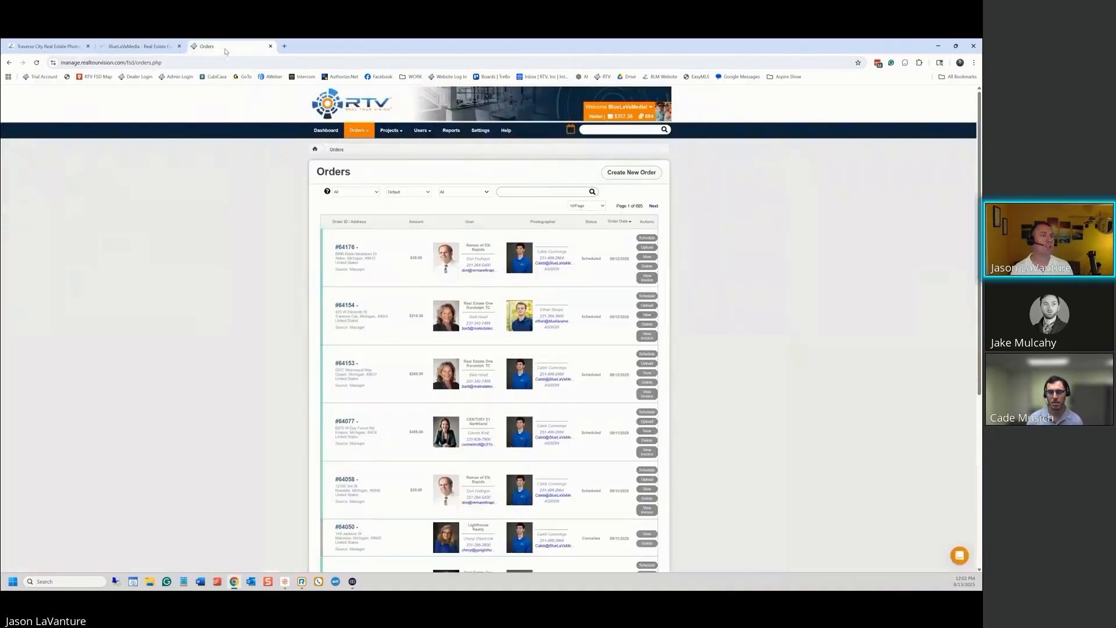
pyautogui.click(476, 134)
pyautogui.scroll(-3, 332, 431)
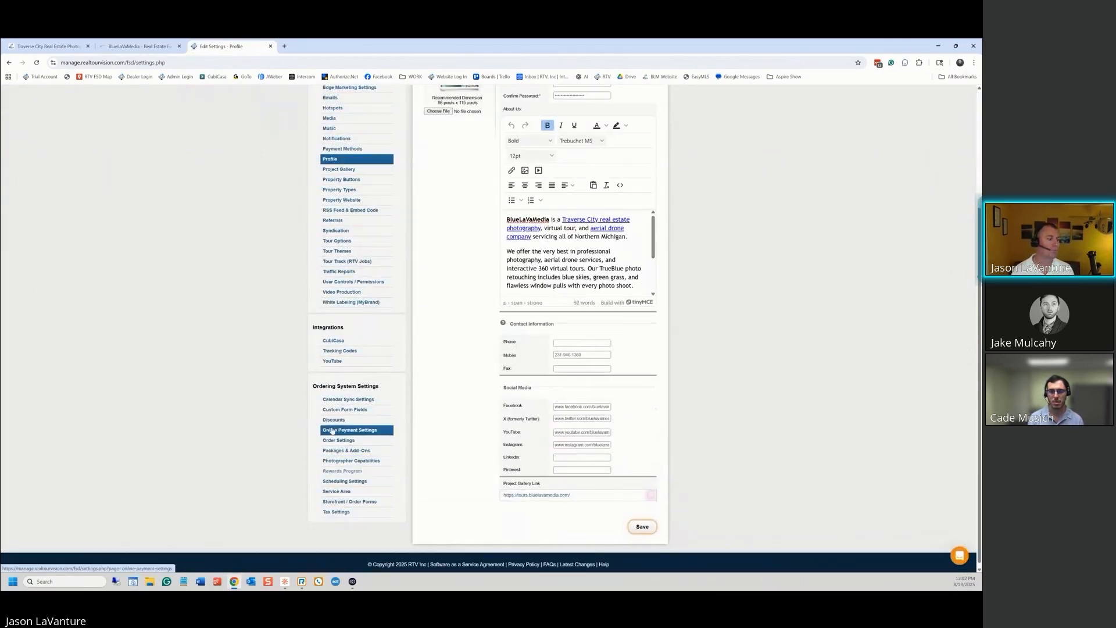
pyautogui.click(345, 410)
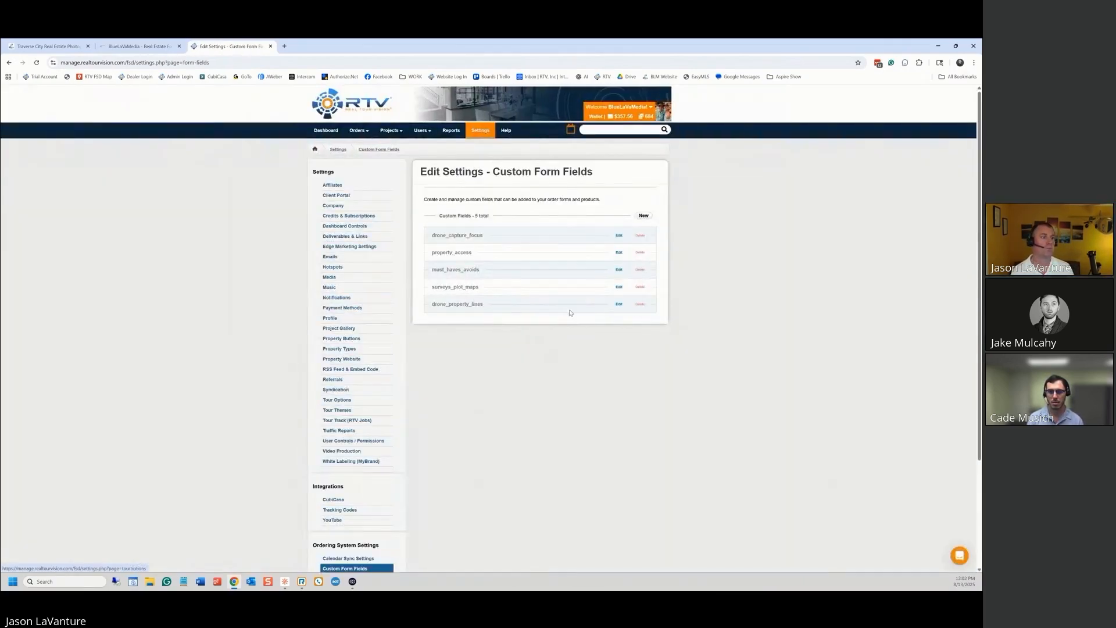
# Start a new custom field and review the Field Type choices, leaving it at Text
pyautogui.click(643, 216)
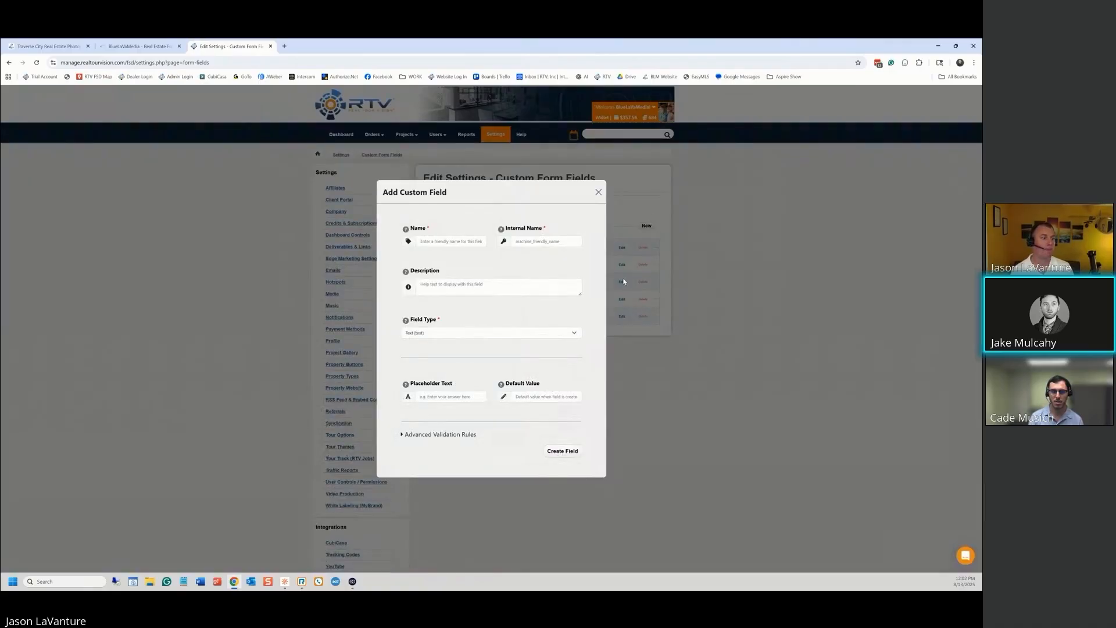
pyautogui.click(575, 333)
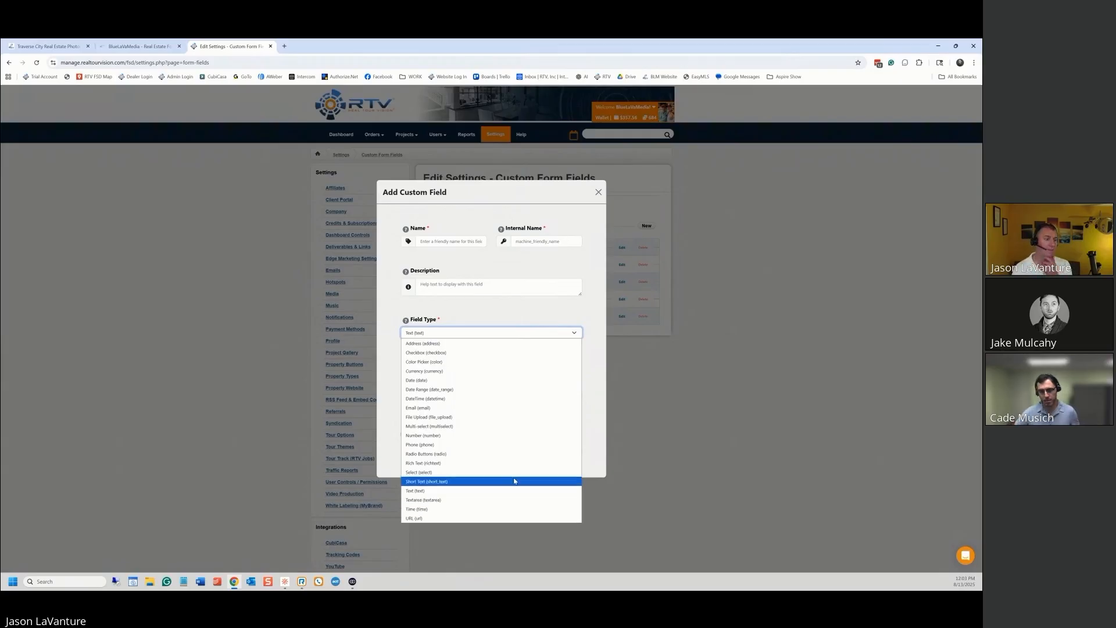
pyautogui.click(562, 315)
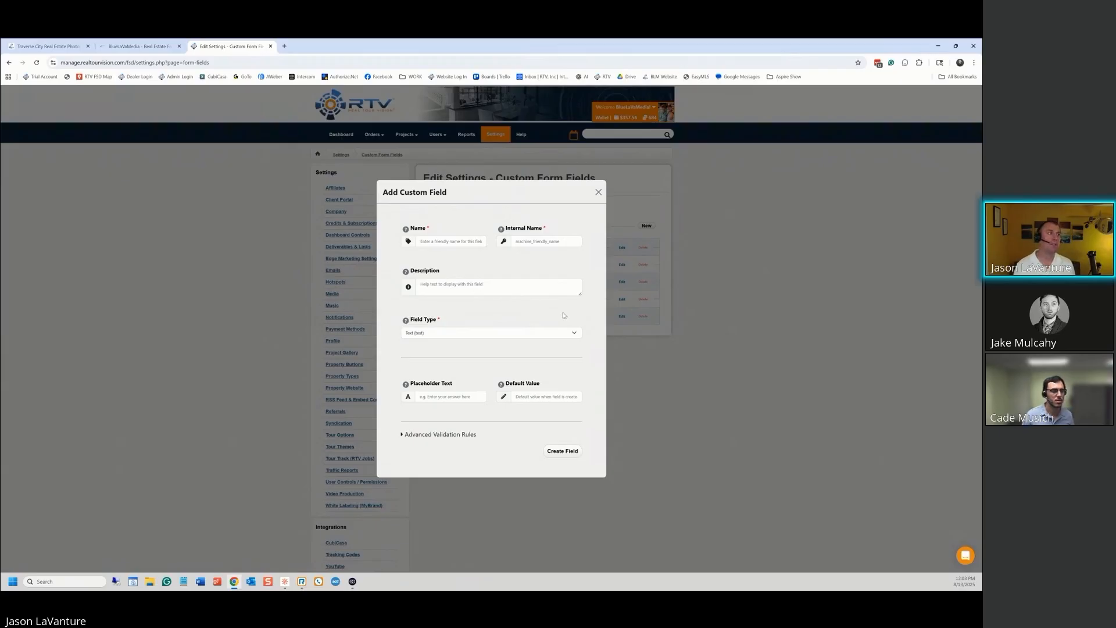
# Discard the new custom field, then on the storefront keep Property Type as Single Family Home
pyautogui.click(598, 192)
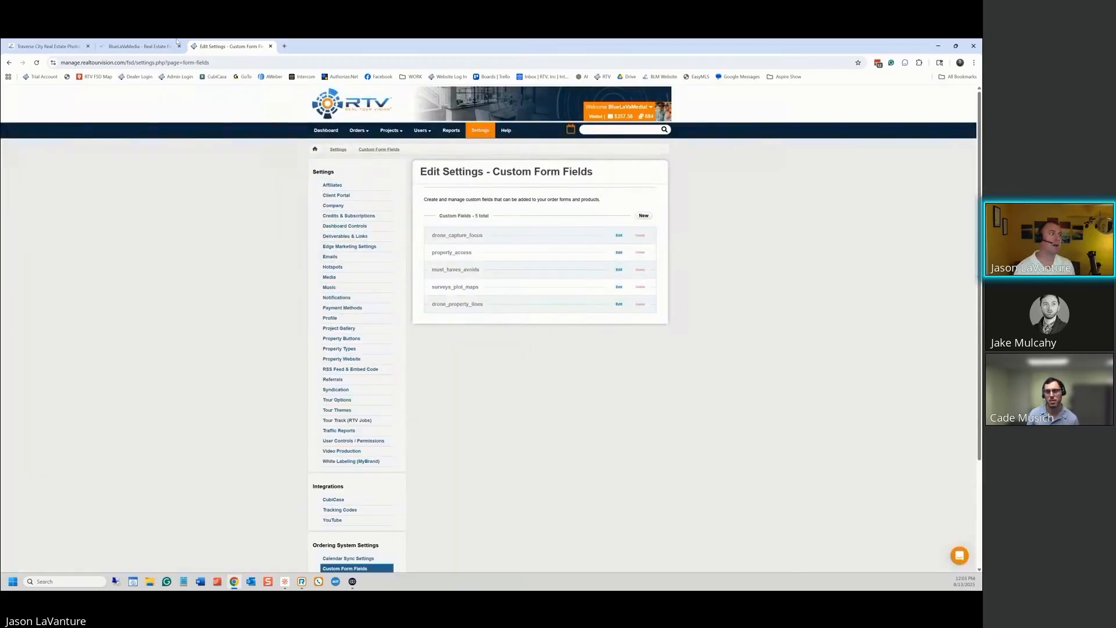
pyautogui.click(156, 47)
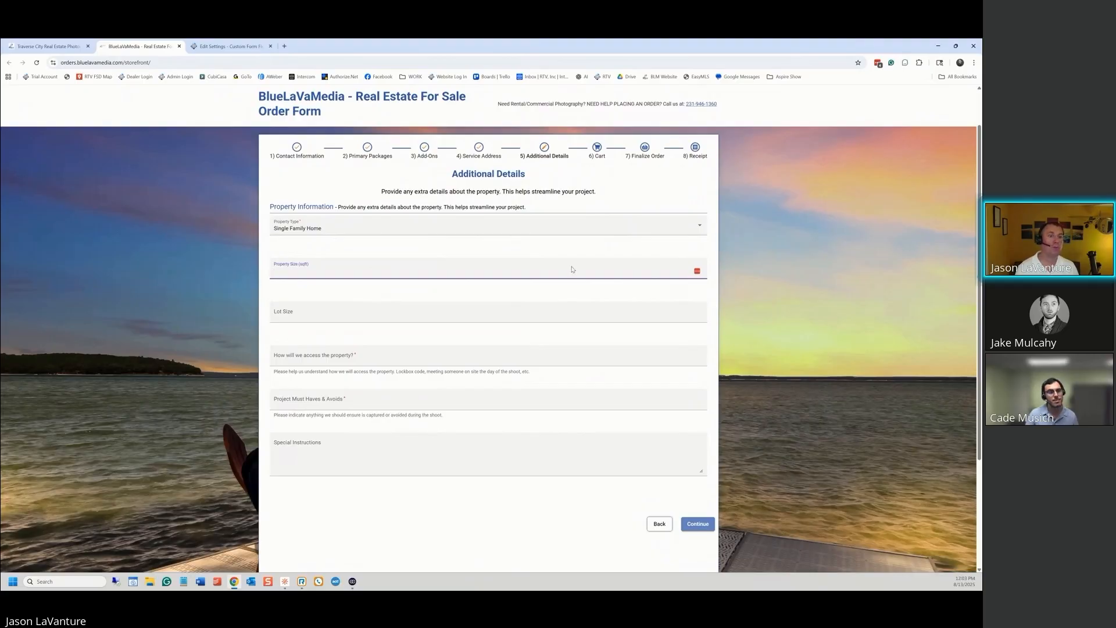
pyautogui.click(688, 224)
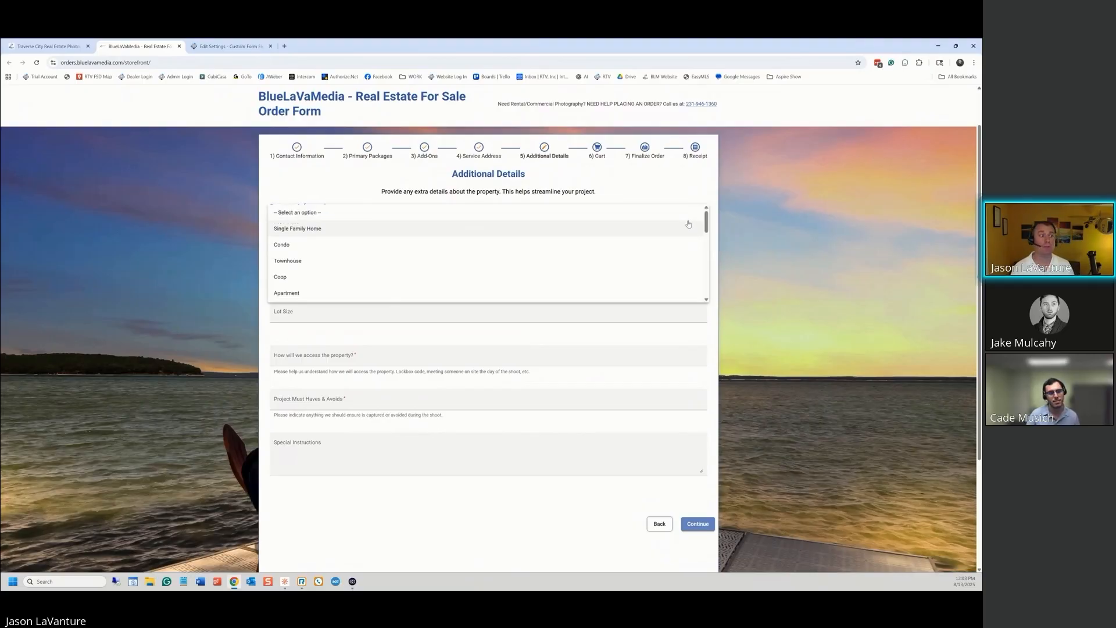
pyautogui.click(335, 342)
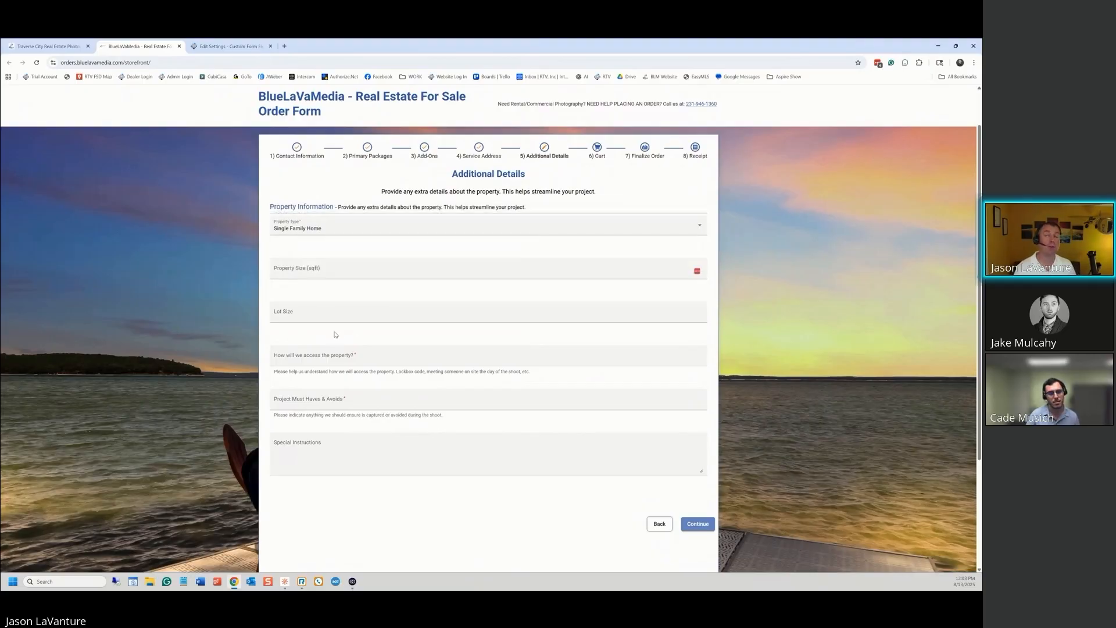